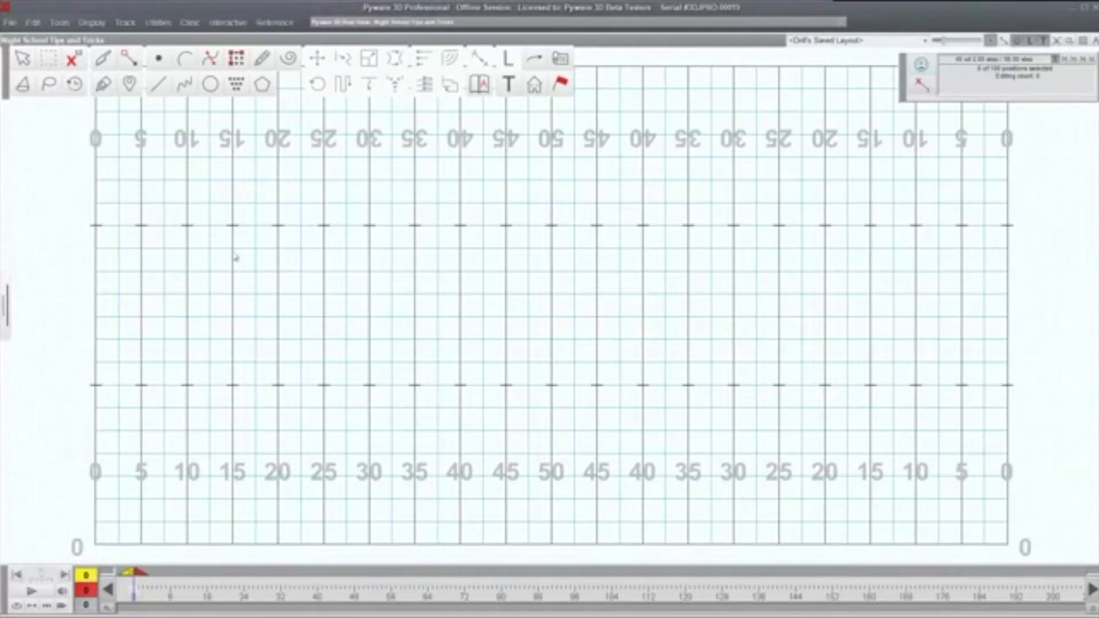
Draw a straight diagonal line of 20 performers from about the 12-yard to the 35-yard line on the field's left half
{"action": "key", "text": "space"}
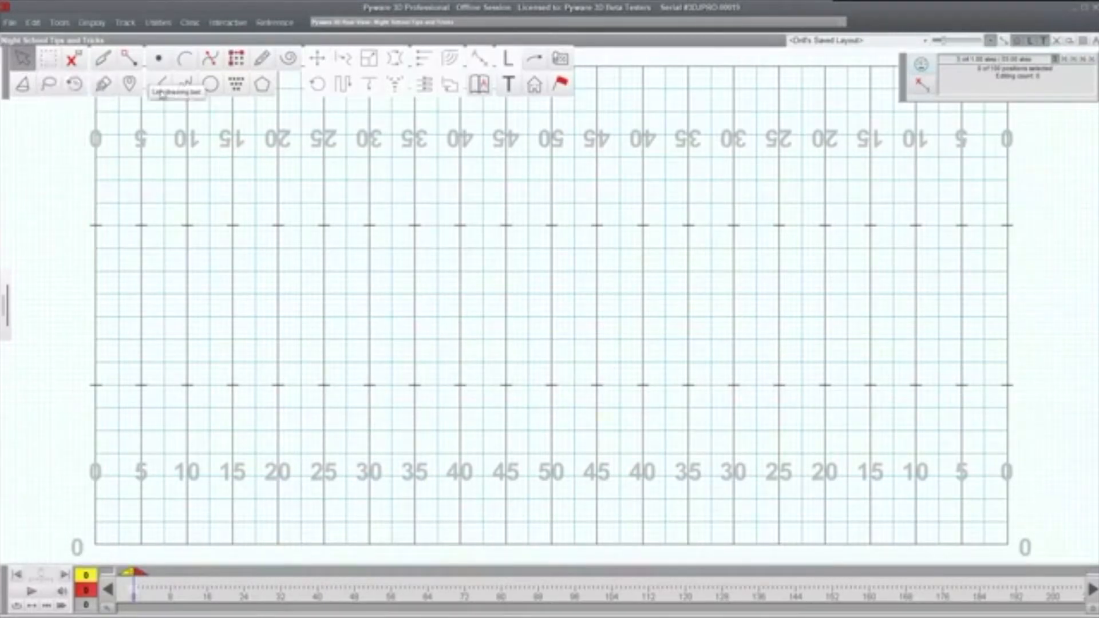
{"action": "left_click", "coordinate": [159, 84]}
{"action": "left_click", "coordinate": [204, 338]}
{"action": "left_click", "coordinate": [414, 288]}
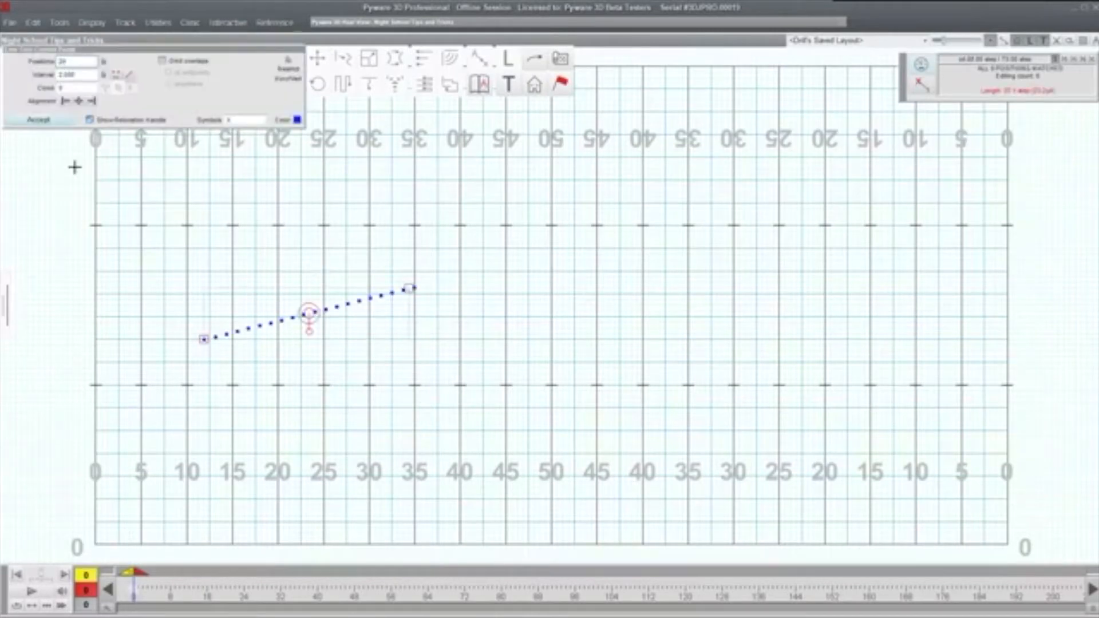
{"action": "left_click", "coordinate": [38, 120]}
Select performers along the diagonal line by enclosing them in selection boxes
{"action": "left_click_drag", "start_coordinate": [159, 235], "coordinate": [272, 407]}
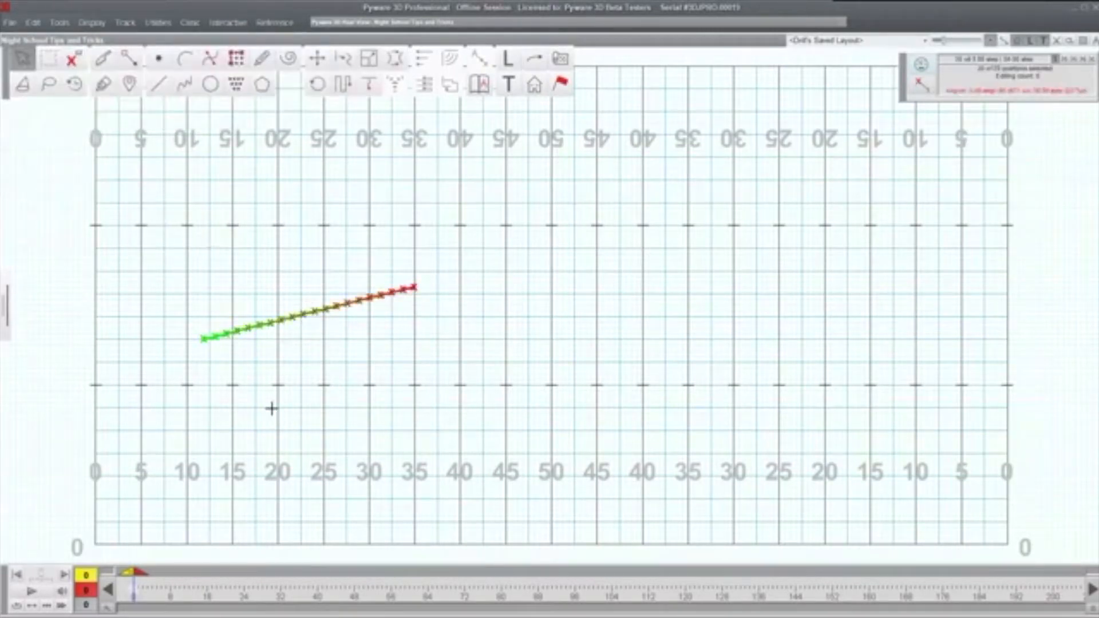
{"action": "left_click_drag", "start_coordinate": [182, 225], "coordinate": [283, 376]}
{"action": "left_click_drag", "start_coordinate": [182, 301], "coordinate": [231, 373]}
Make the Box Selection Tool the new default tool and deselect all performers
{"action": "right_click", "coordinate": [56, 60]}
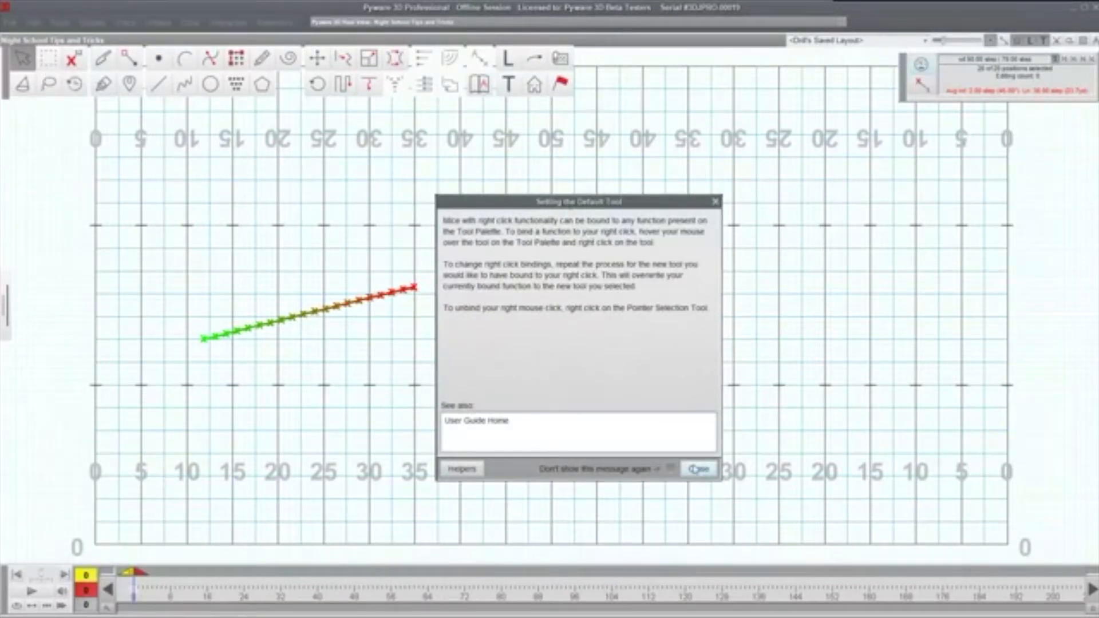
{"action": "left_click", "coordinate": [693, 469]}
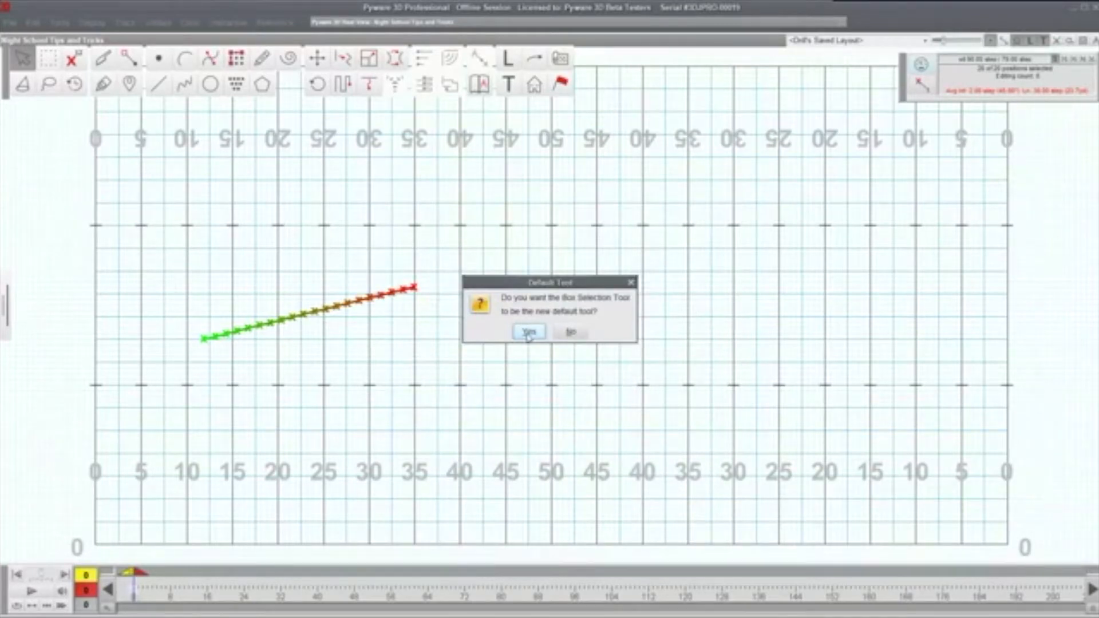
{"action": "left_click", "coordinate": [528, 333]}
{"action": "left_click", "coordinate": [146, 173]}
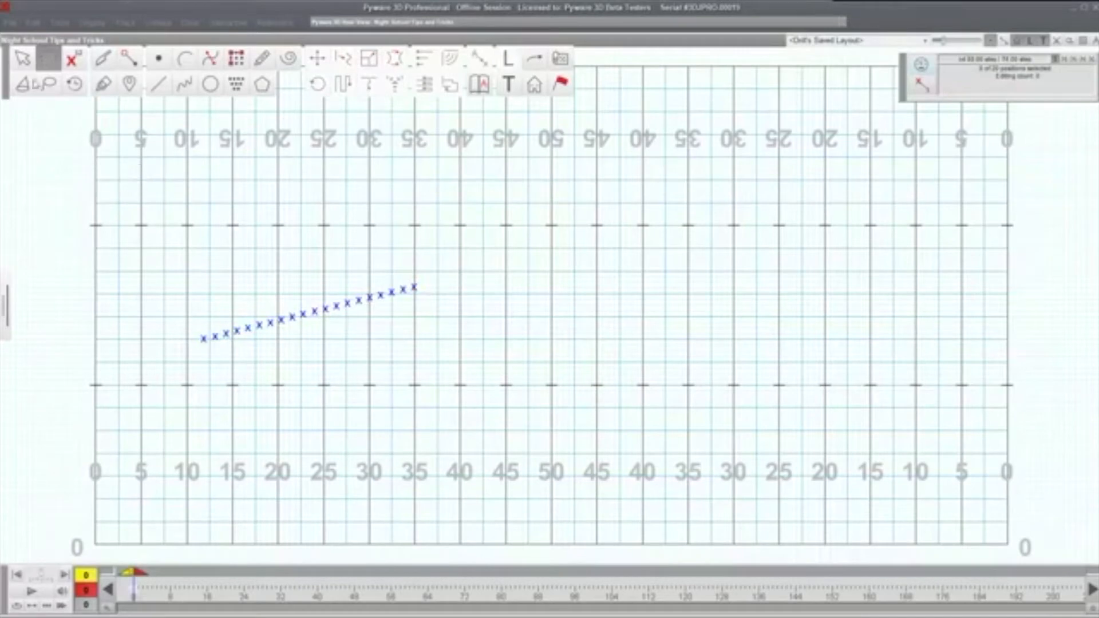
Lasso the lower-left part of the diagonal line, then use the default box selection on each end of the line
{"action": "left_click", "coordinate": [47, 84]}
{"action": "mouse_move", "coordinate": [256, 275]}
{"action": "left_mouse_down"}
{"action": "mouse_move", "coordinate": [298, 342]}
{"action": "mouse_move", "coordinate": [235, 296]}
{"action": "left_mouse_up"}
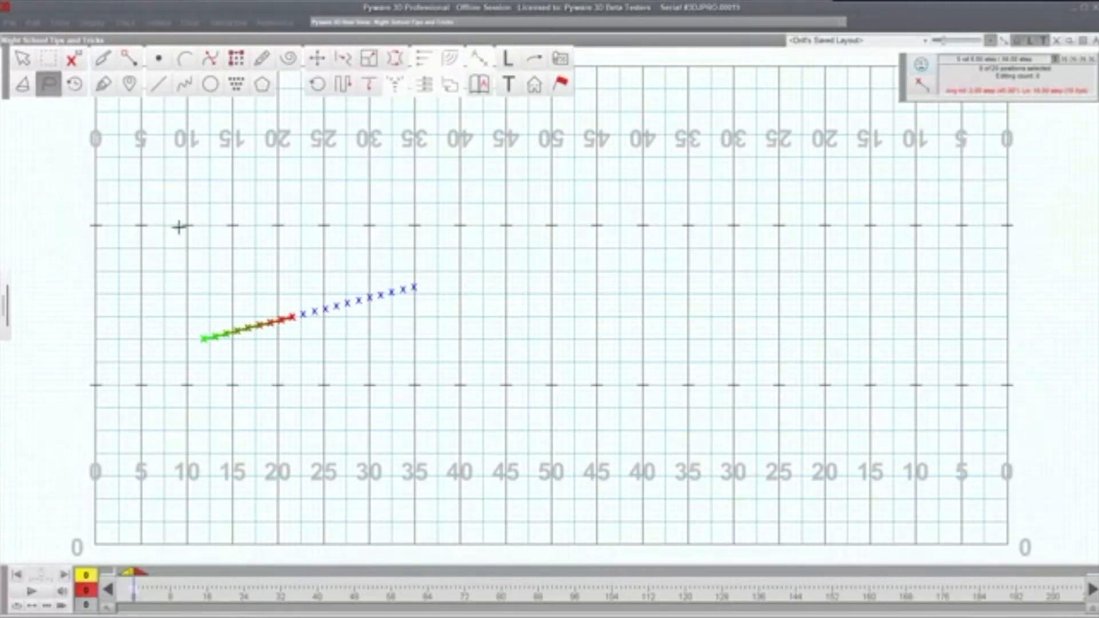
{"action": "key", "text": "Escape"}
{"action": "left_click_drag", "start_coordinate": [170, 244], "coordinate": [241, 387]}
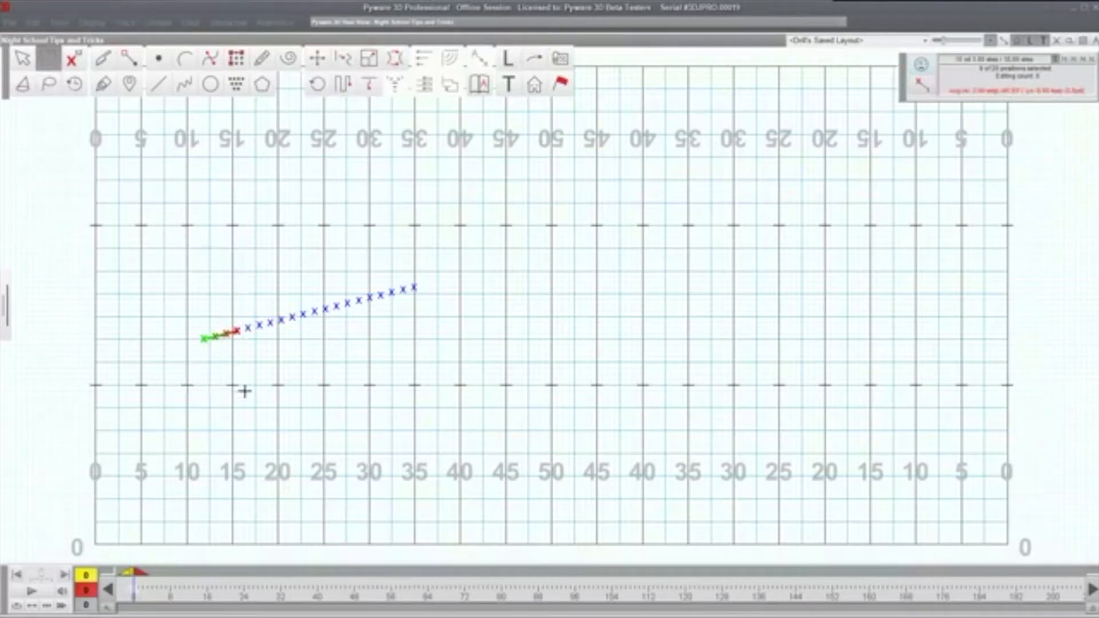
{"action": "left_click_drag", "start_coordinate": [364, 241], "coordinate": [434, 327]}
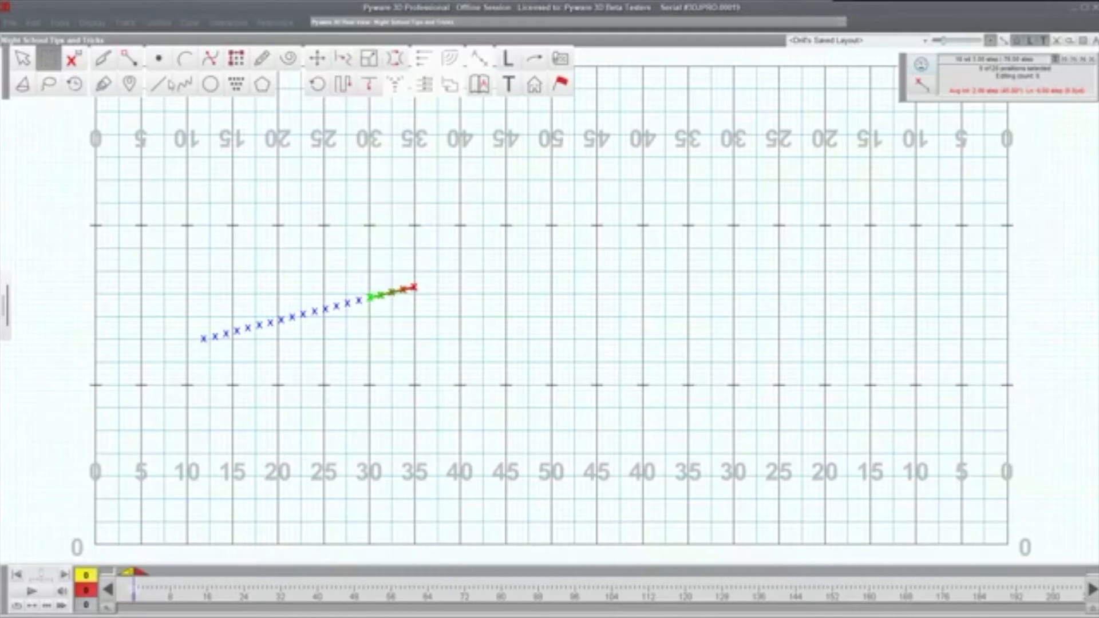
Try box-selecting the line's lower-left performers after starting the Line and Curve tools, and clear the selection
{"action": "left_click", "coordinate": [158, 85]}
{"action": "left_click_drag", "start_coordinate": [178, 237], "coordinate": [284, 408]}
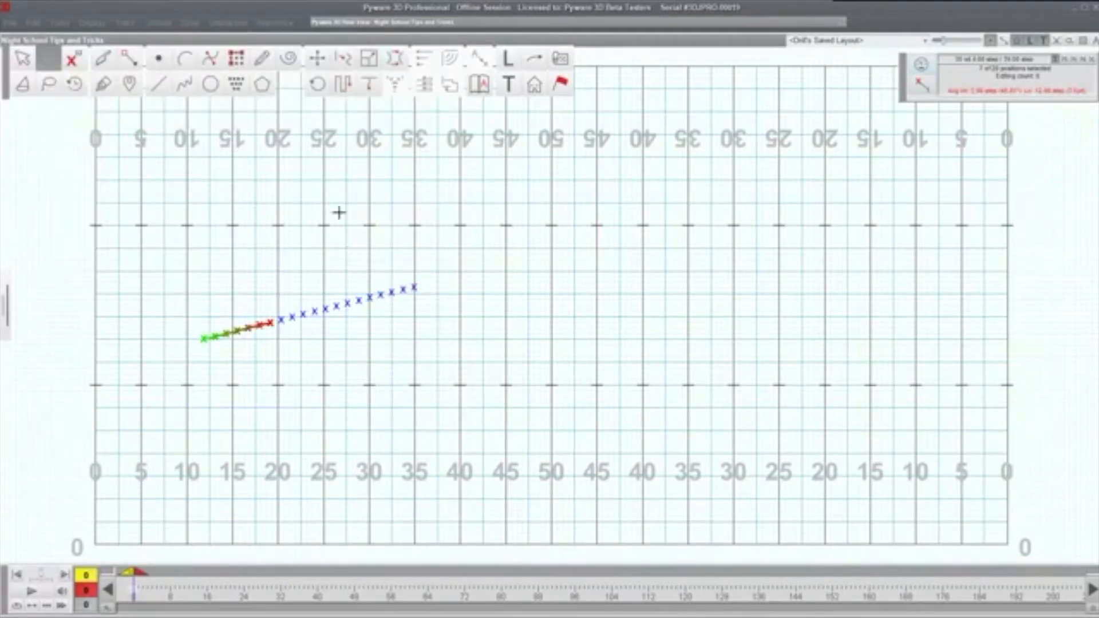
{"action": "left_click", "coordinate": [185, 85]}
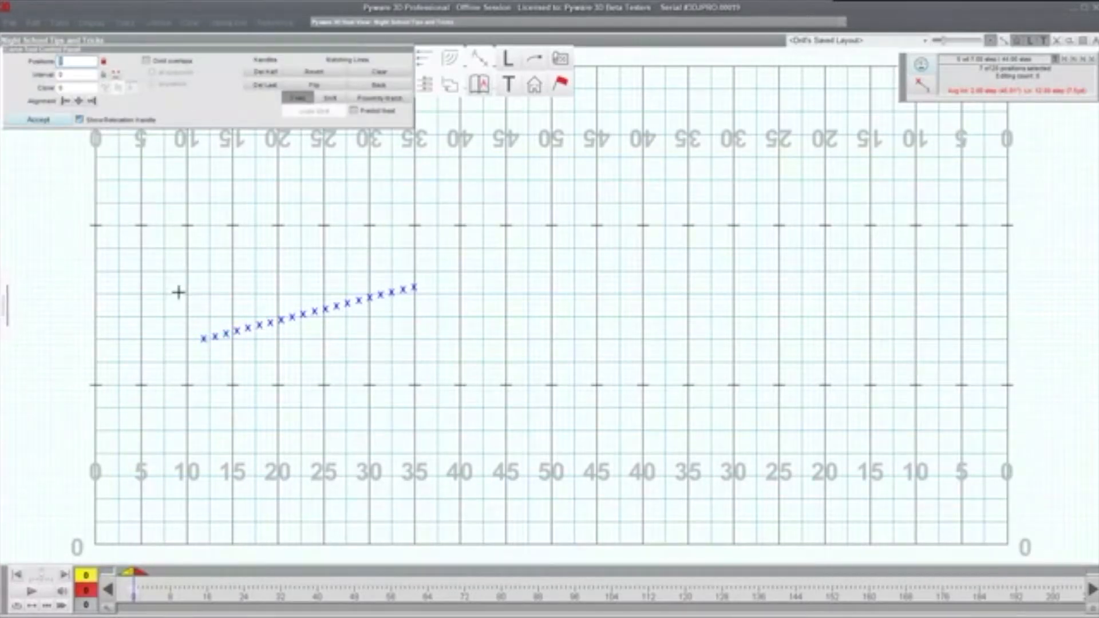
{"action": "left_click_drag", "start_coordinate": [177, 292], "coordinate": [267, 367]}
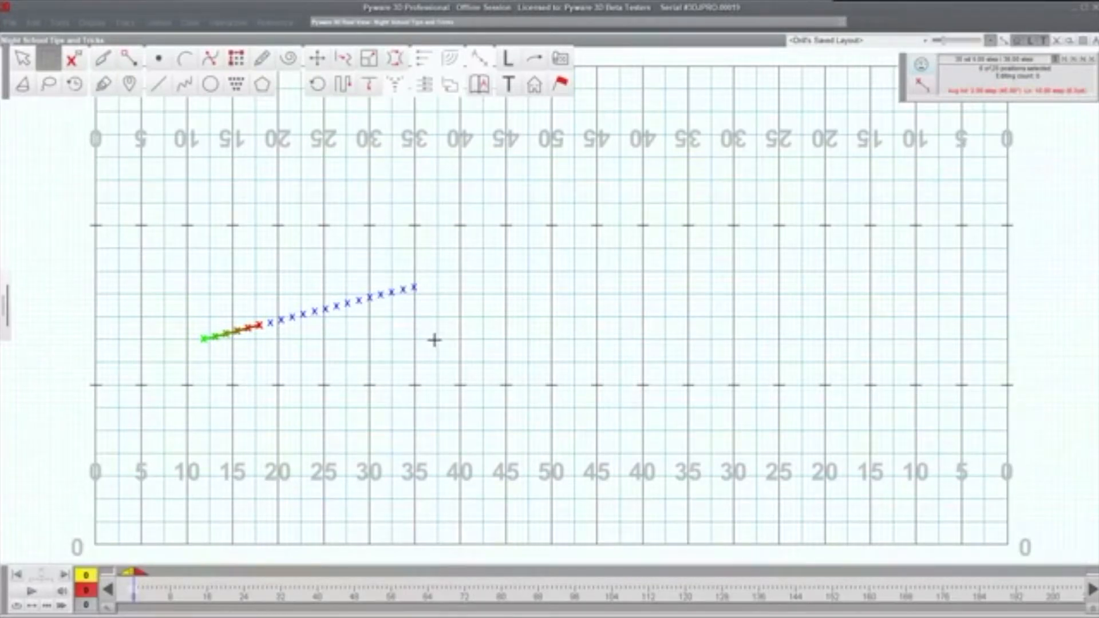
{"action": "left_click", "coordinate": [142, 227]}
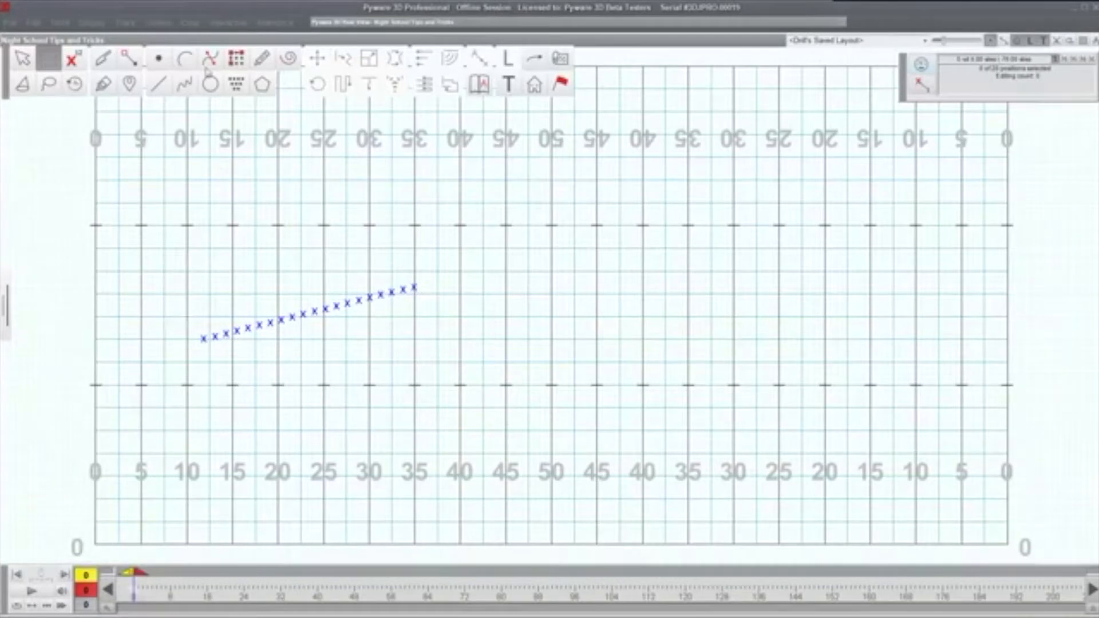
Draw an arc of 25 performers bulging upward from near the left 35-yard line to the right 40-yard line
{"action": "left_click", "coordinate": [183, 60]}
{"action": "left_click", "coordinate": [403, 454]}
{"action": "left_click", "coordinate": [642, 362]}
{"action": "left_click", "coordinate": [516, 370]}
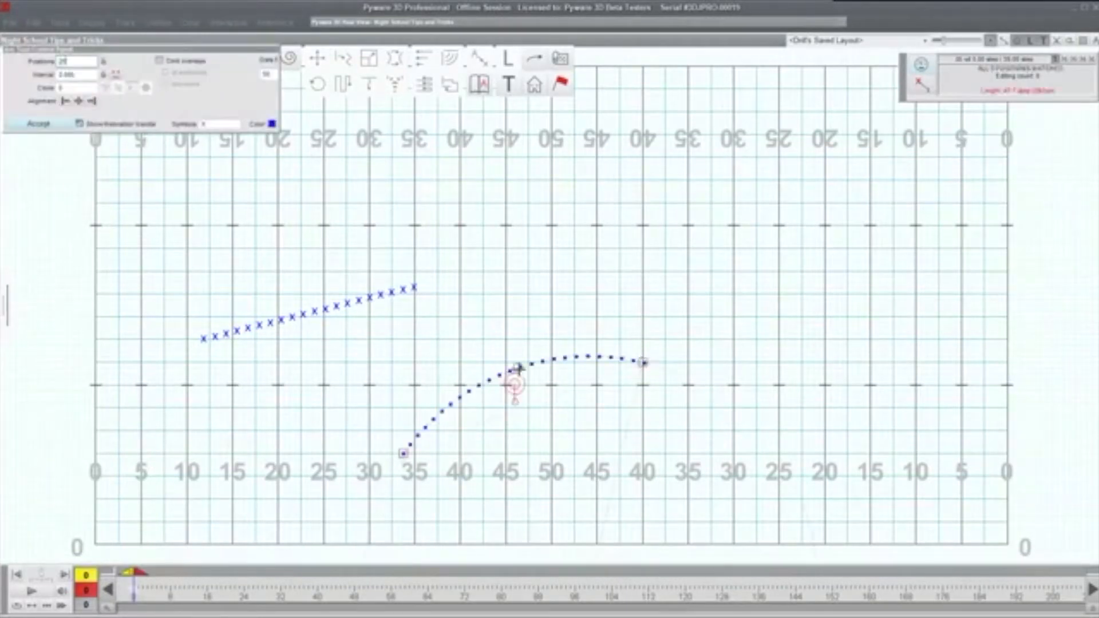
{"action": "left_click", "coordinate": [37, 127]}
Draw a circle of 31 performers centred near the 50-yard line on the upper hash marks
{"action": "left_click", "coordinate": [209, 89]}
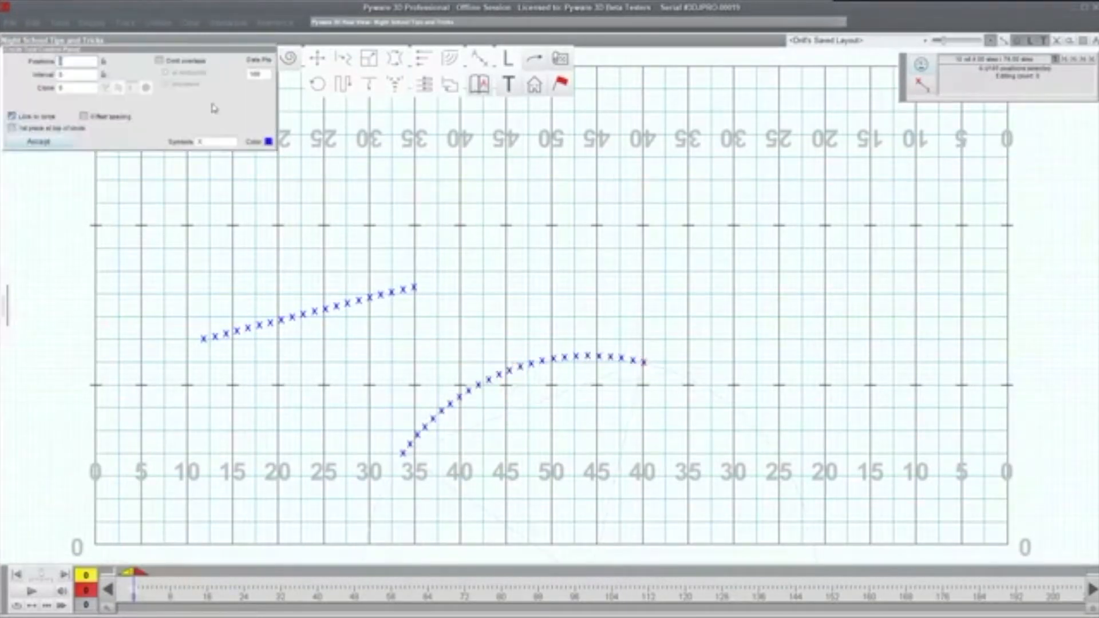
{"action": "left_click_drag", "start_coordinate": [557, 225], "coordinate": [557, 169]}
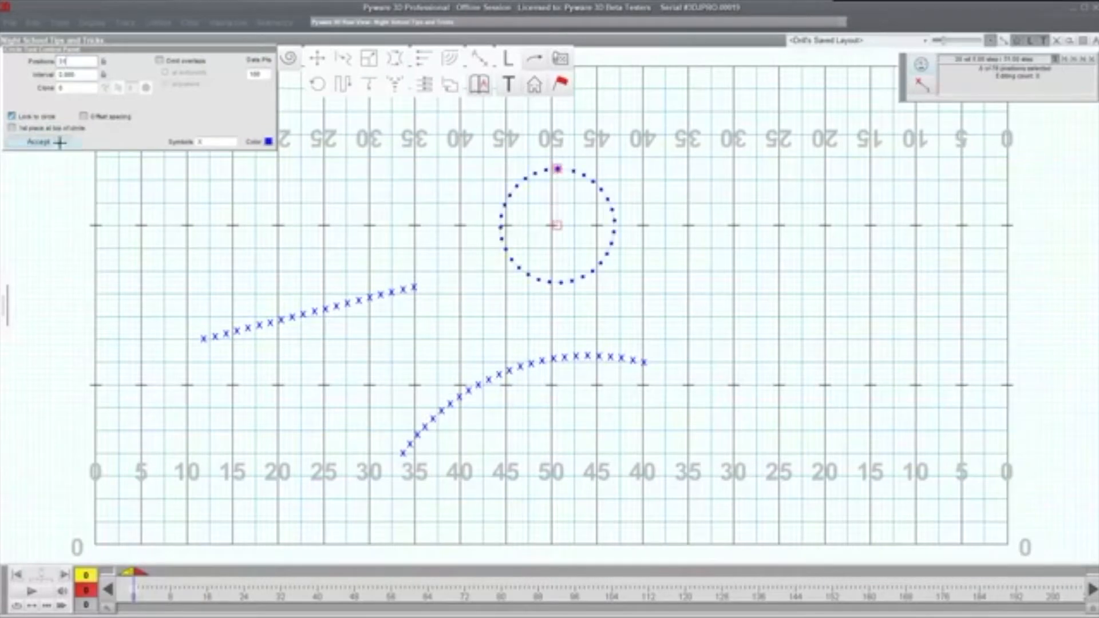
{"action": "left_click", "coordinate": [39, 142]}
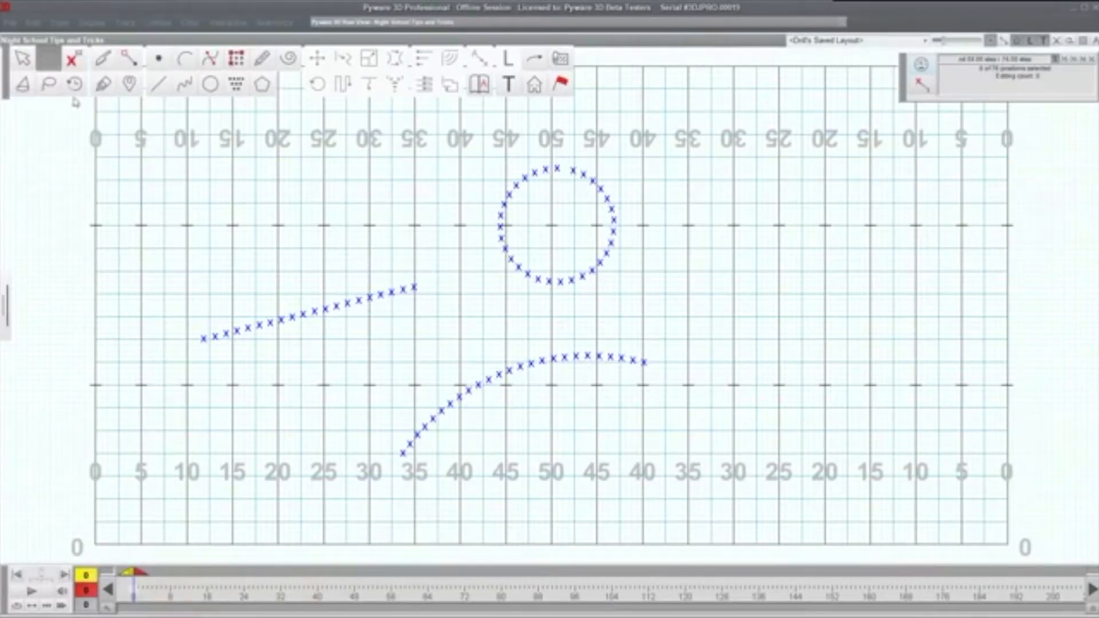
Lasso the lower-left ends of the line and the arc plus the circle's lower-right performers into one selection
{"action": "left_click", "coordinate": [50, 85]}
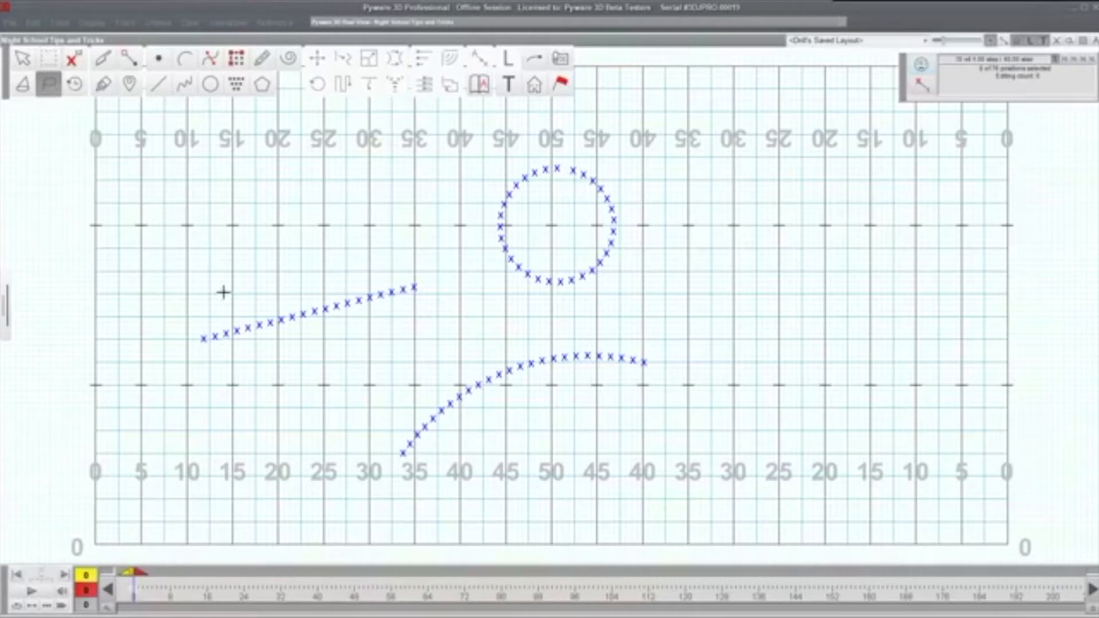
{"action": "mouse_move", "coordinate": [233, 298]}
{"action": "left_mouse_down"}
{"action": "mouse_move", "coordinate": [255, 389]}
{"action": "mouse_move", "coordinate": [283, 324]}
{"action": "mouse_move", "coordinate": [223, 296]}
{"action": "left_mouse_up"}
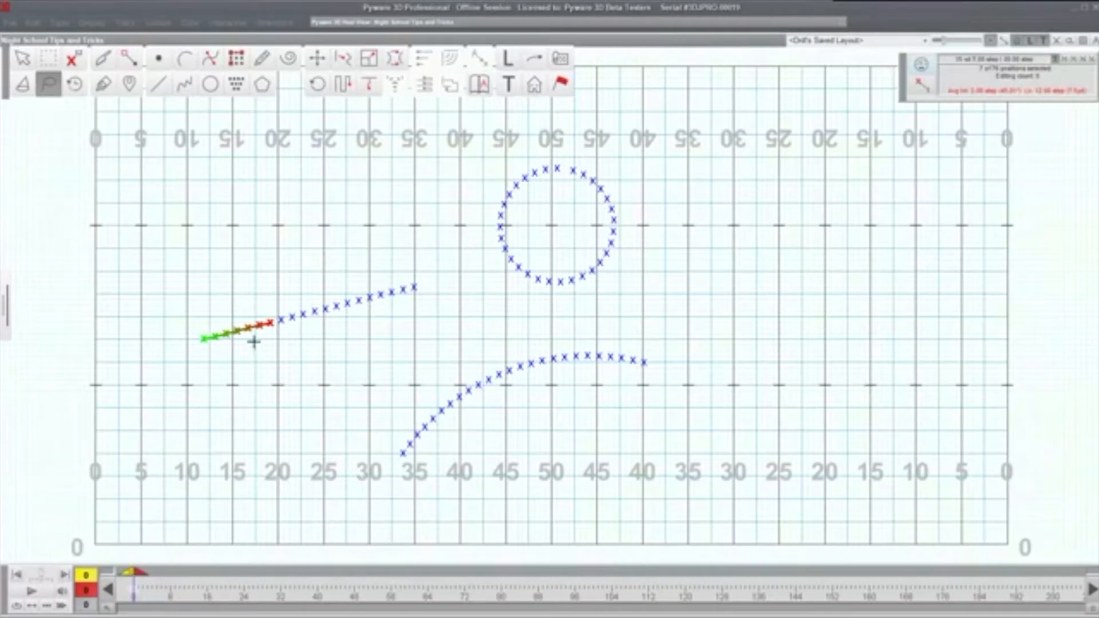
{"action": "mouse_move", "coordinate": [433, 401]}
{"action": "left_mouse_down"}
{"action": "mouse_move", "coordinate": [370, 419]}
{"action": "mouse_move", "coordinate": [467, 458]}
{"action": "mouse_move", "coordinate": [434, 399]}
{"action": "left_mouse_up"}
{"action": "mouse_move", "coordinate": [628, 294]}
{"action": "left_mouse_down"}
{"action": "mouse_move", "coordinate": [593, 238]}
{"action": "mouse_move", "coordinate": [559, 290]}
{"action": "mouse_move", "coordinate": [628, 301]}
{"action": "left_mouse_up"}
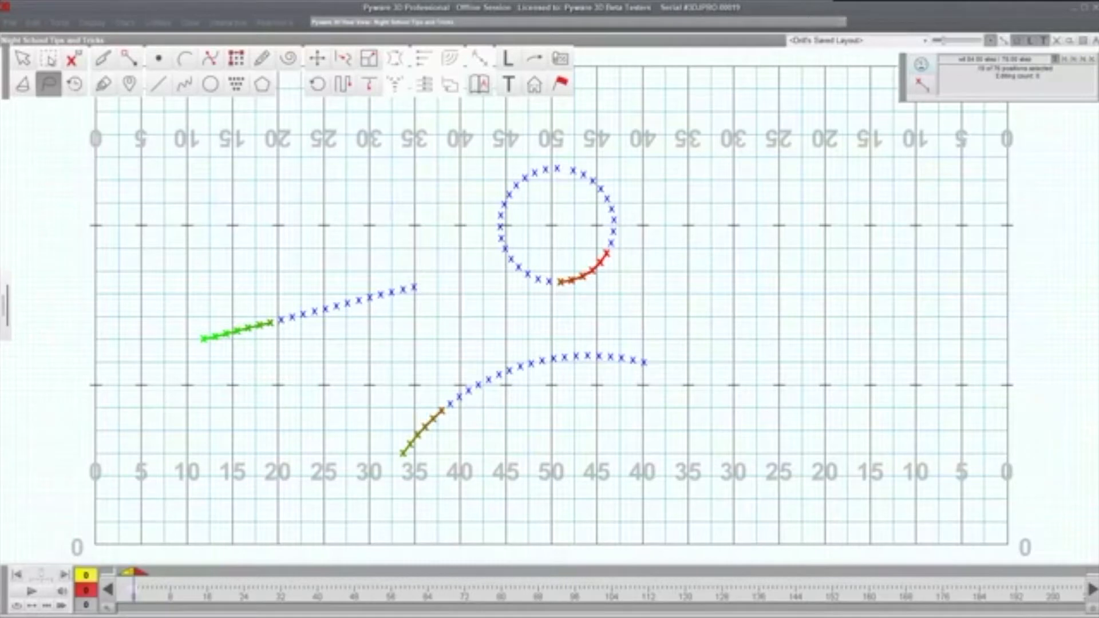
Extend the selection with the right ends of the line and arc and the circle's upper-left performers, then clear it
{"action": "left_click", "coordinate": [50, 58]}
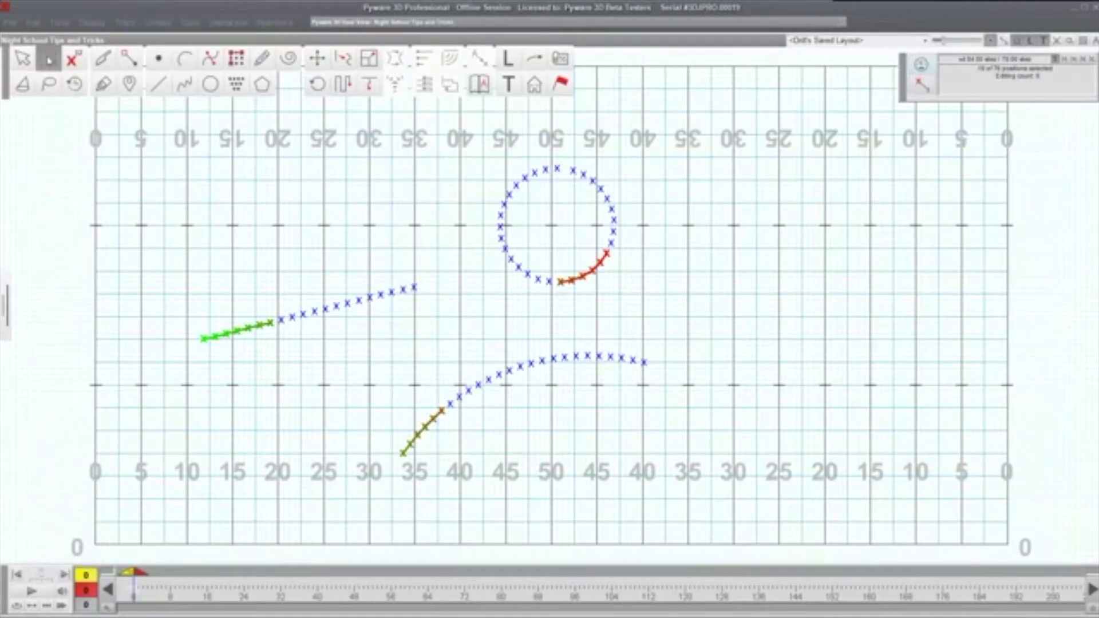
{"action": "left_click_drag", "start_coordinate": [360, 247], "coordinate": [436, 333]}
{"action": "left_click_drag", "start_coordinate": [602, 334], "coordinate": [666, 400]}
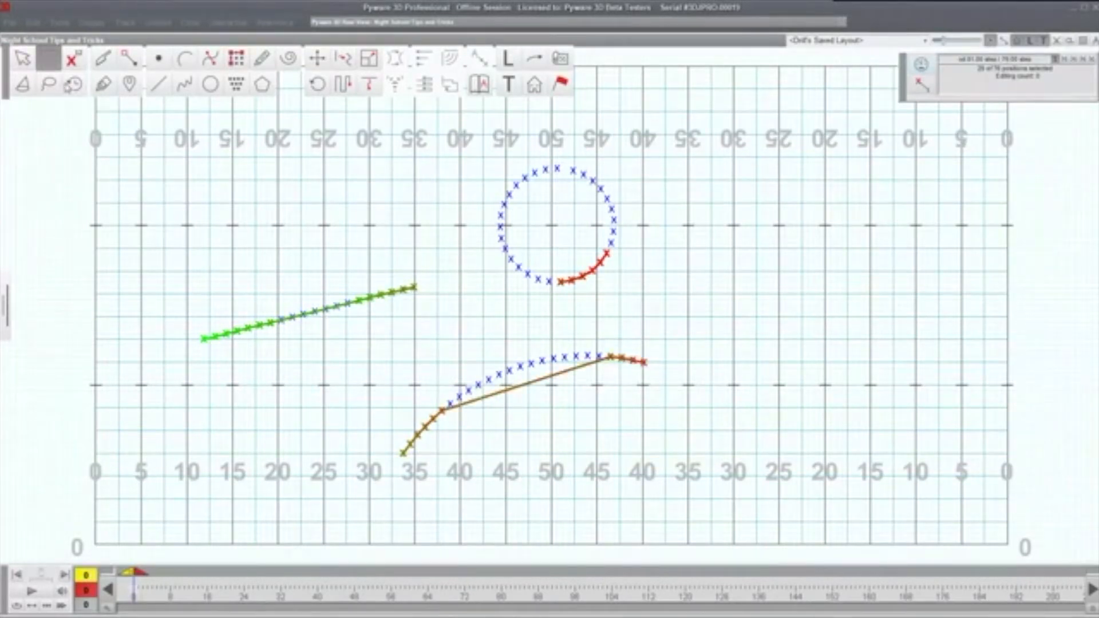
{"action": "left_click", "coordinate": [49, 84]}
{"action": "mouse_move", "coordinate": [509, 164]}
{"action": "left_mouse_down"}
{"action": "mouse_move", "coordinate": [495, 195]}
{"action": "mouse_move", "coordinate": [527, 185]}
{"action": "mouse_move", "coordinate": [509, 166]}
{"action": "left_mouse_up"}
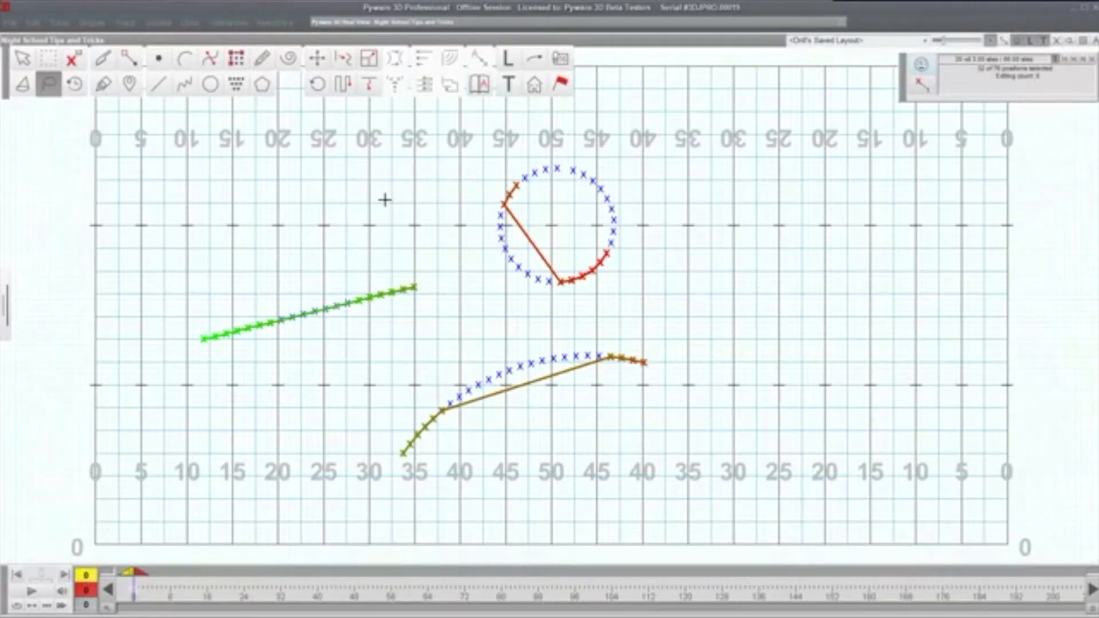
{"action": "key", "text": "Escape"}
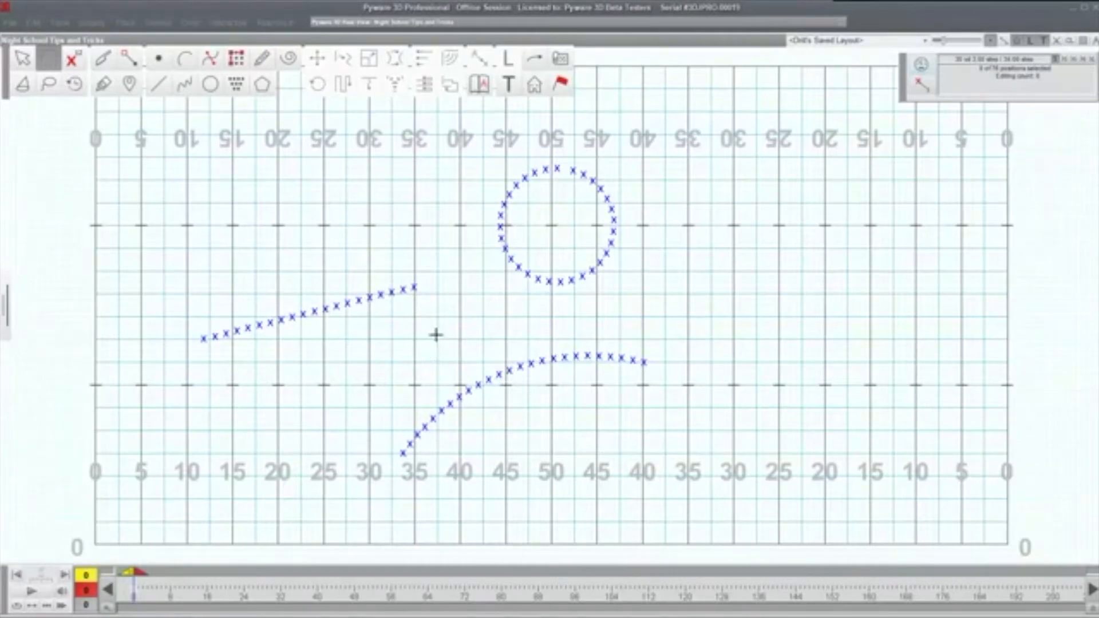
Try to draw a small new arc above the right end of the diagonal line
{"action": "scroll", "coordinate": [429, 328], "scroll_direction": "up", "scroll_amount": 4}
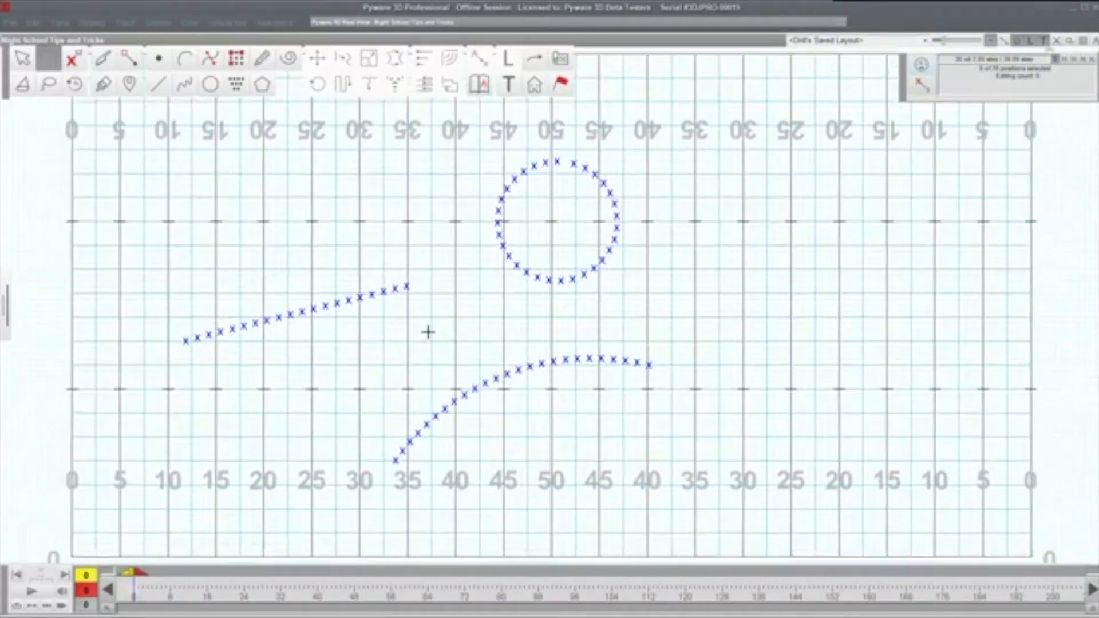
{"action": "scroll", "coordinate": [429, 329], "scroll_direction": "up", "scroll_amount": 4}
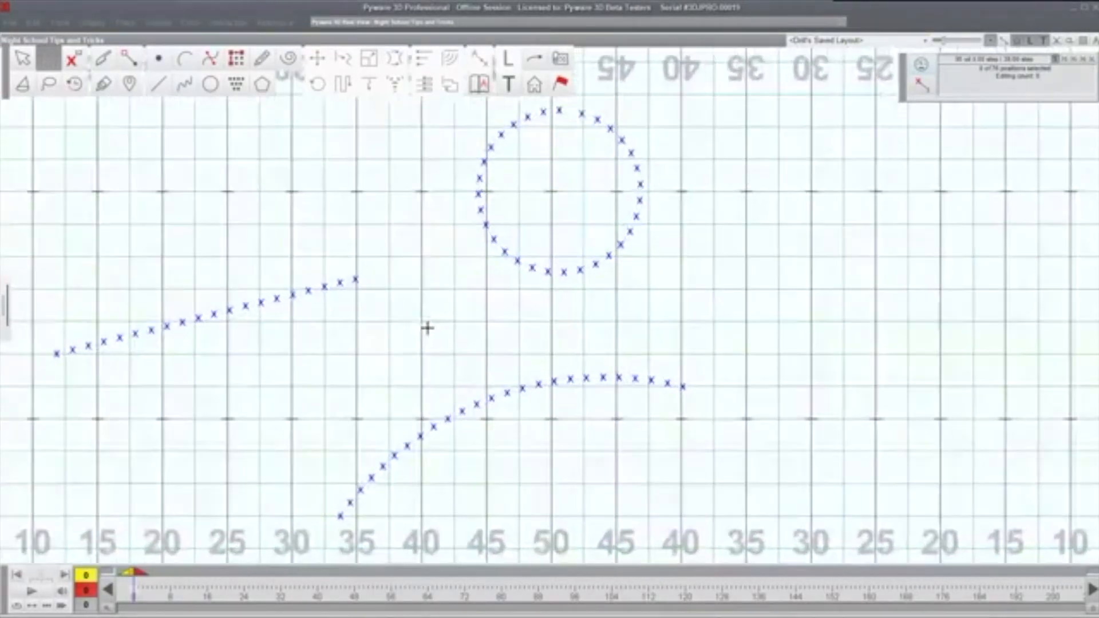
{"action": "scroll", "coordinate": [416, 320], "scroll_direction": "down", "scroll_amount": 6}
{"action": "scroll", "coordinate": [412, 322], "scroll_direction": "up", "scroll_amount": 4}
{"action": "scroll", "coordinate": [406, 327], "scroll_direction": "down", "scroll_amount": 1}
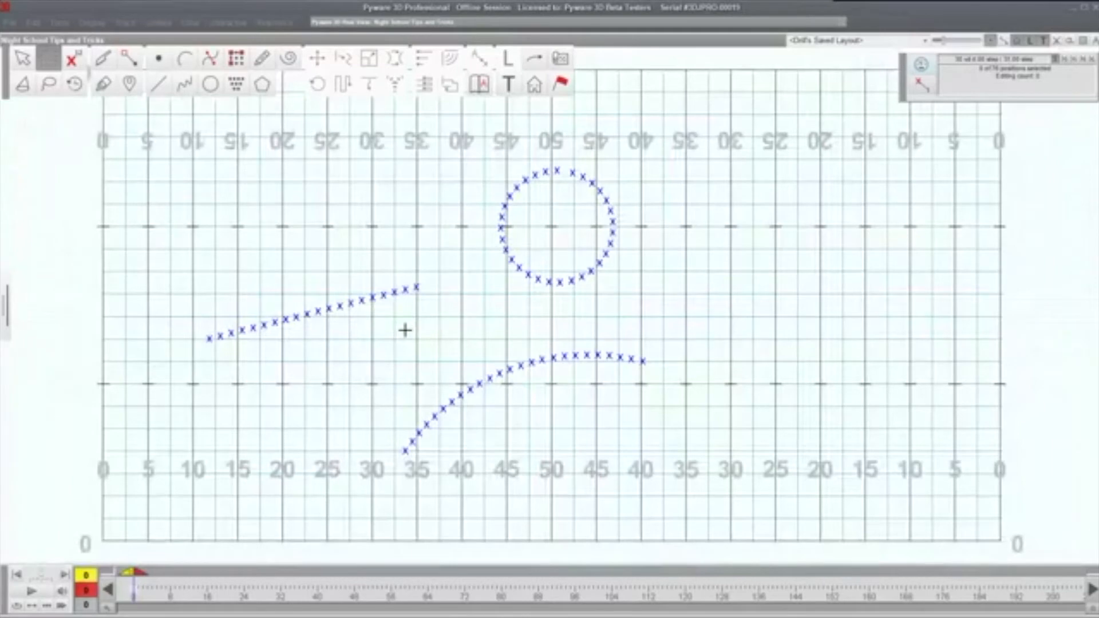
{"action": "left_click", "coordinate": [185, 64]}
{"action": "left_click", "coordinate": [344, 277]}
{"action": "left_click", "coordinate": [450, 232]}
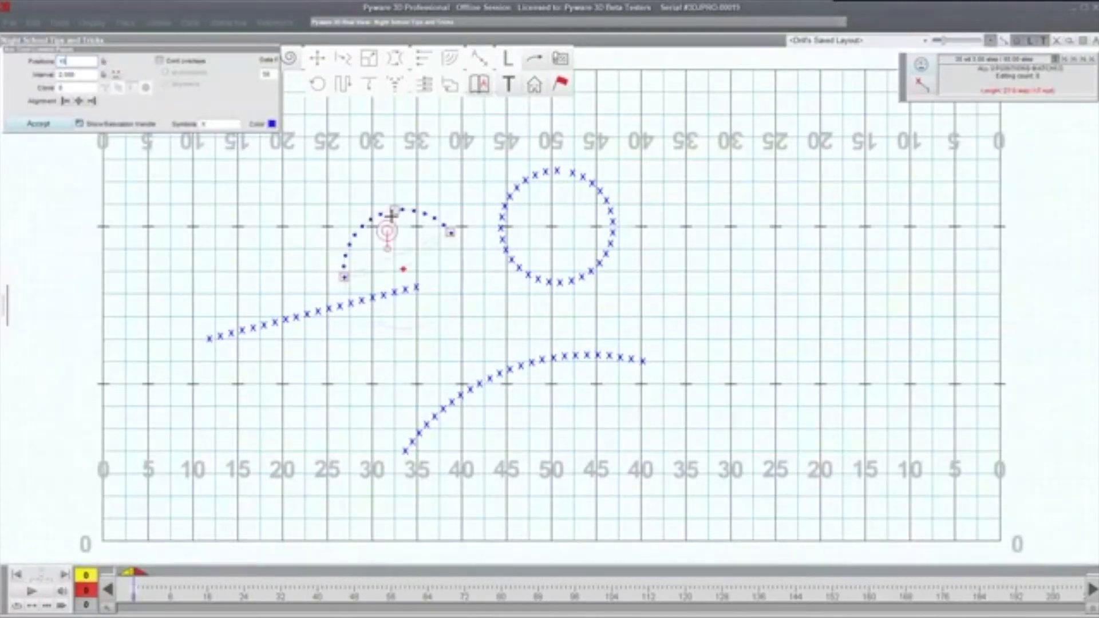
{"action": "key", "text": "Escape"}
Try to reshape the first 14 performers of the diagonal line into an arc above it
{"action": "left_click_drag", "start_coordinate": [184, 269], "coordinate": [358, 375]}
{"action": "left_click", "coordinate": [183, 57]}
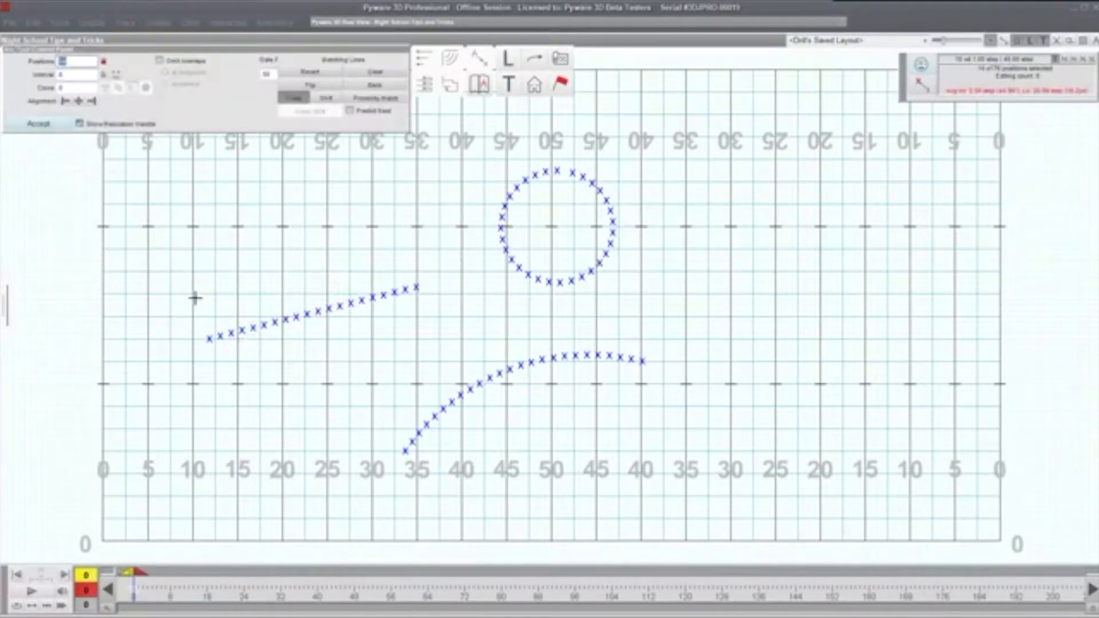
{"action": "left_click", "coordinate": [199, 283]}
{"action": "left_click", "coordinate": [372, 227]}
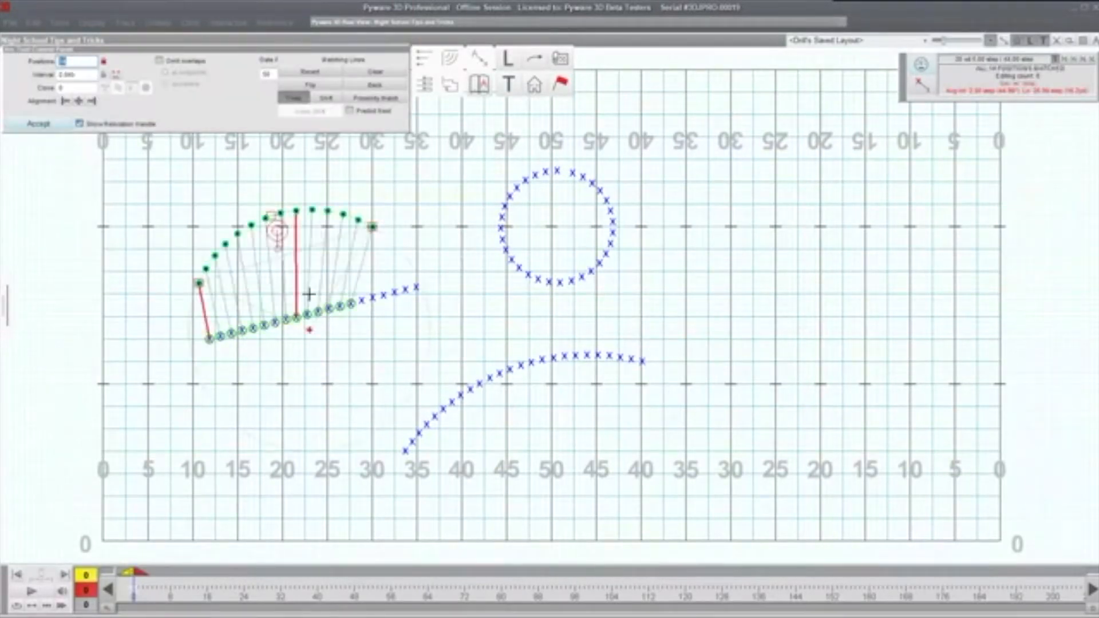
{"action": "scroll", "coordinate": [279, 315], "scroll_direction": "up", "scroll_amount": 3}
{"action": "scroll", "coordinate": [274, 302], "scroll_direction": "up", "scroll_amount": 5}
{"action": "scroll", "coordinate": [261, 287], "scroll_direction": "up", "scroll_amount": 2}
{"action": "scroll", "coordinate": [277, 302], "scroll_direction": "down", "scroll_amount": 5}
{"action": "scroll", "coordinate": [337, 290], "scroll_direction": "down", "scroll_amount": 5}
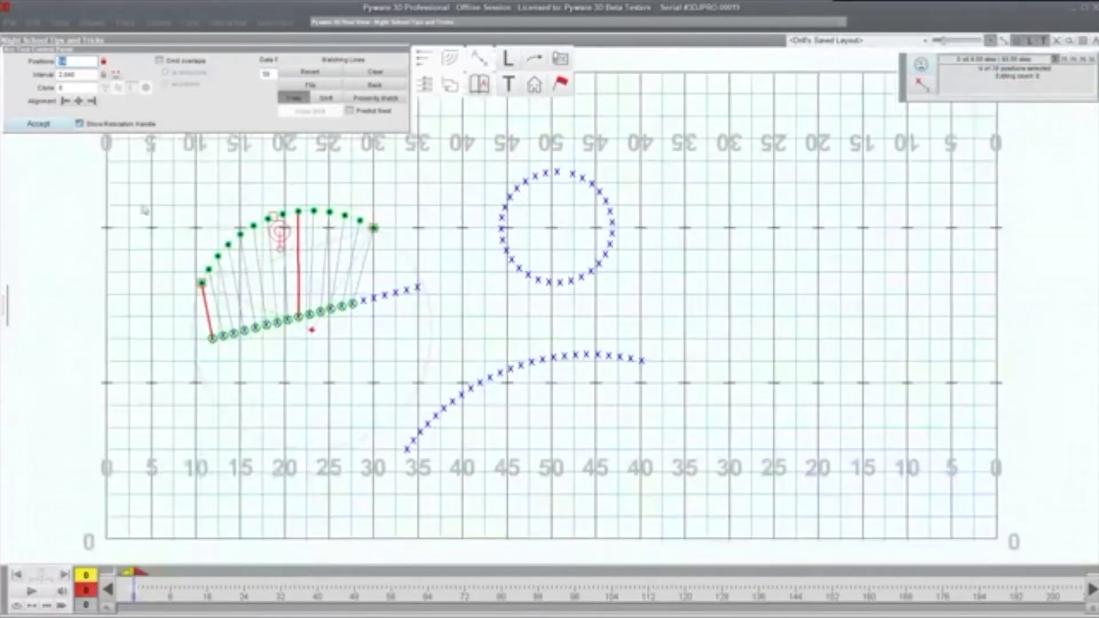
{"action": "key", "text": "Escape"}
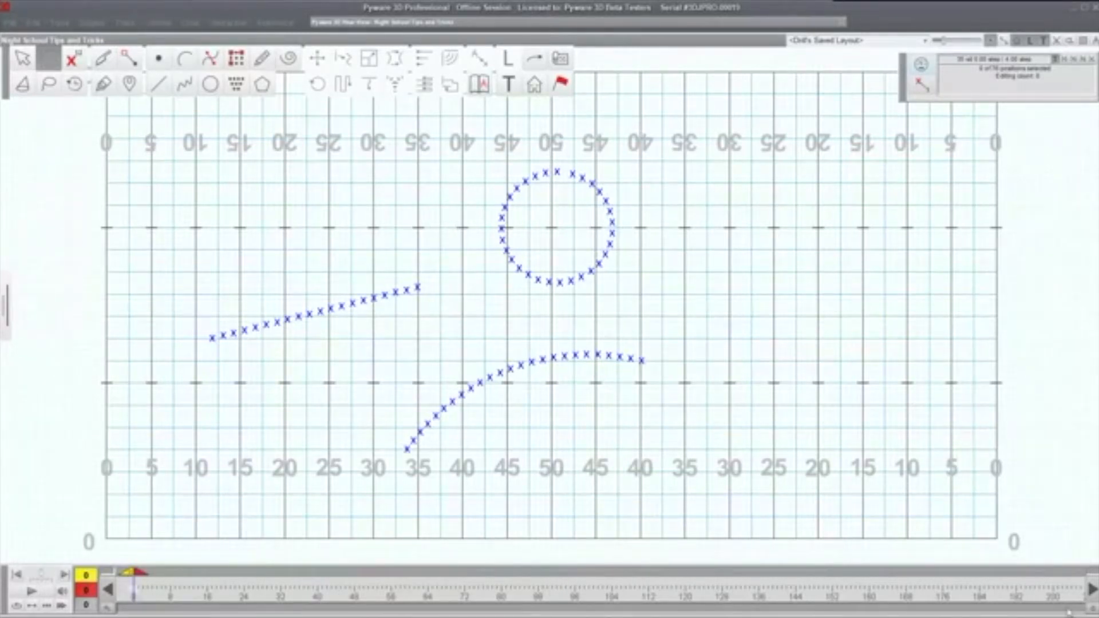
Add page tabs to the timeline at counts 16, 40, 56 and 72
{"action": "left_click", "coordinate": [1094, 610]}
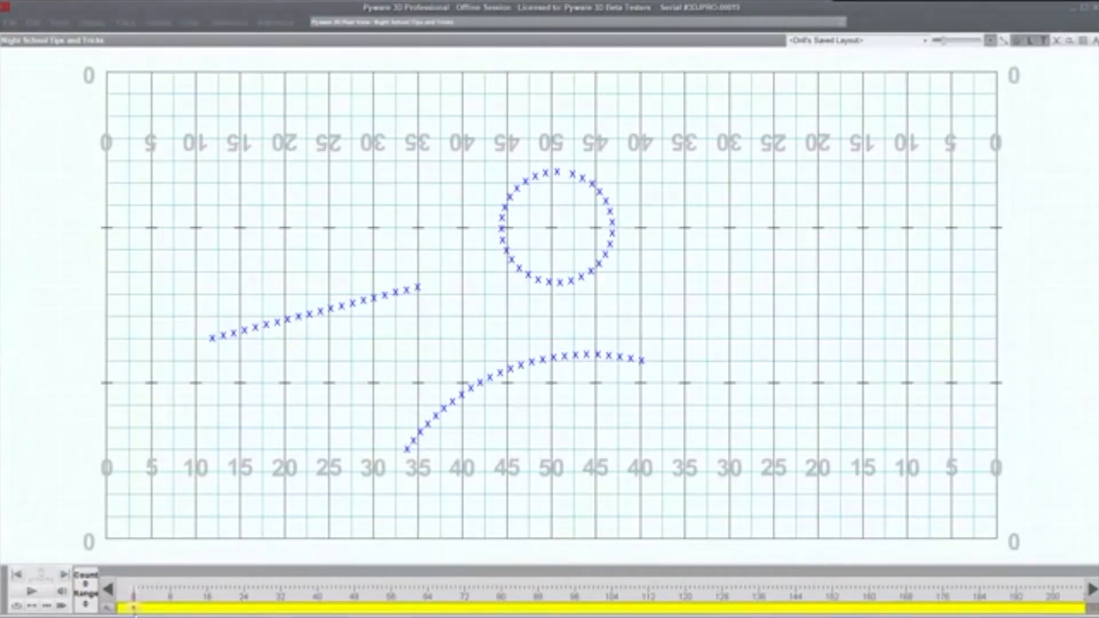
{"action": "left_click", "coordinate": [211, 609]}
{"action": "mouse_move", "coordinate": [213, 610]}
{"action": "left_mouse_down"}
{"action": "mouse_move", "coordinate": [378, 611]}
{"action": "mouse_move", "coordinate": [207, 613]}
{"action": "left_mouse_up"}
{"action": "left_click", "coordinate": [1092, 612]}
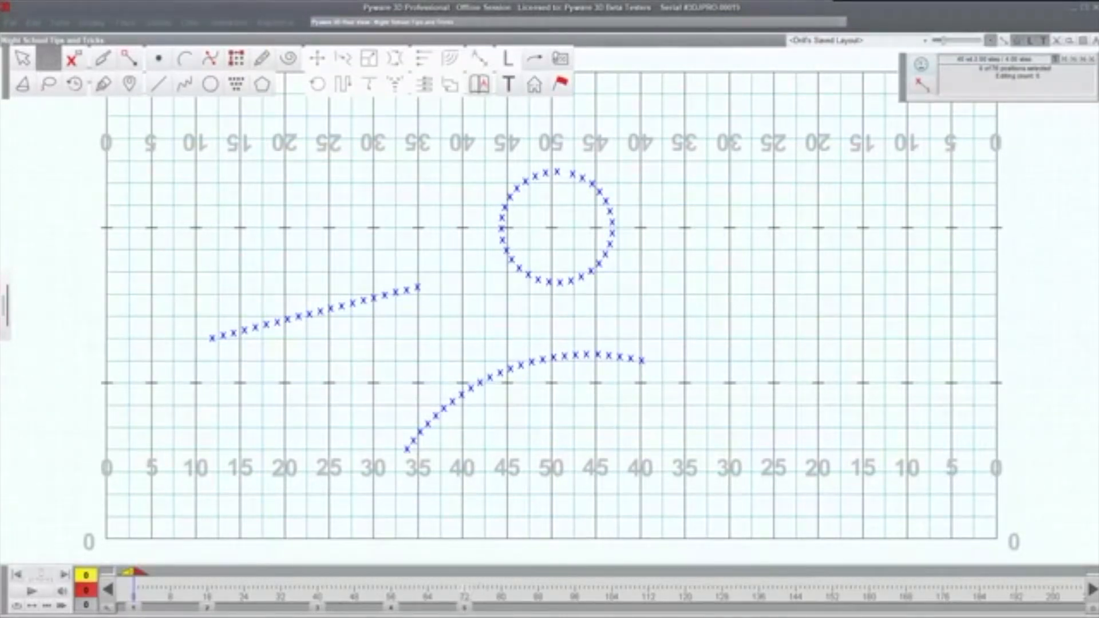
Remove the page tabs at counts 72, 56, 40 and 16 from the timeline
{"action": "left_click", "coordinate": [466, 610]}
{"action": "left_click", "coordinate": [391, 611]}
{"action": "left_click", "coordinate": [318, 610]}
{"action": "left_click", "coordinate": [208, 610]}
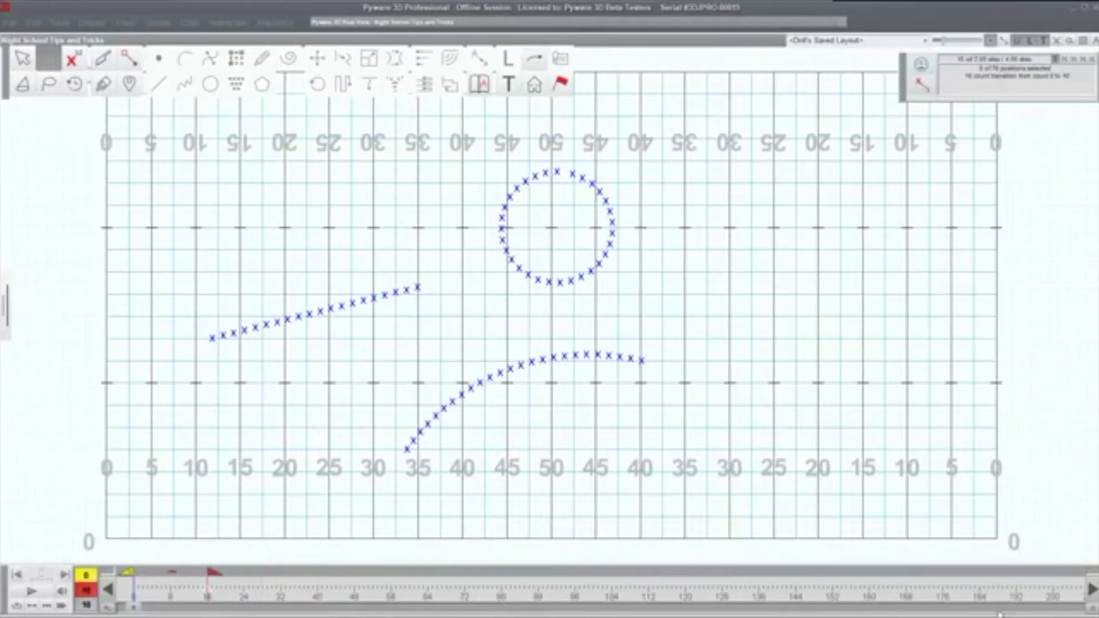
Unlock the page tabs, add one at count 16, and open its settings without changing them
{"action": "left_click", "coordinate": [1092, 613]}
{"action": "left_click", "coordinate": [207, 610]}
{"action": "double_click", "coordinate": [207, 611]}
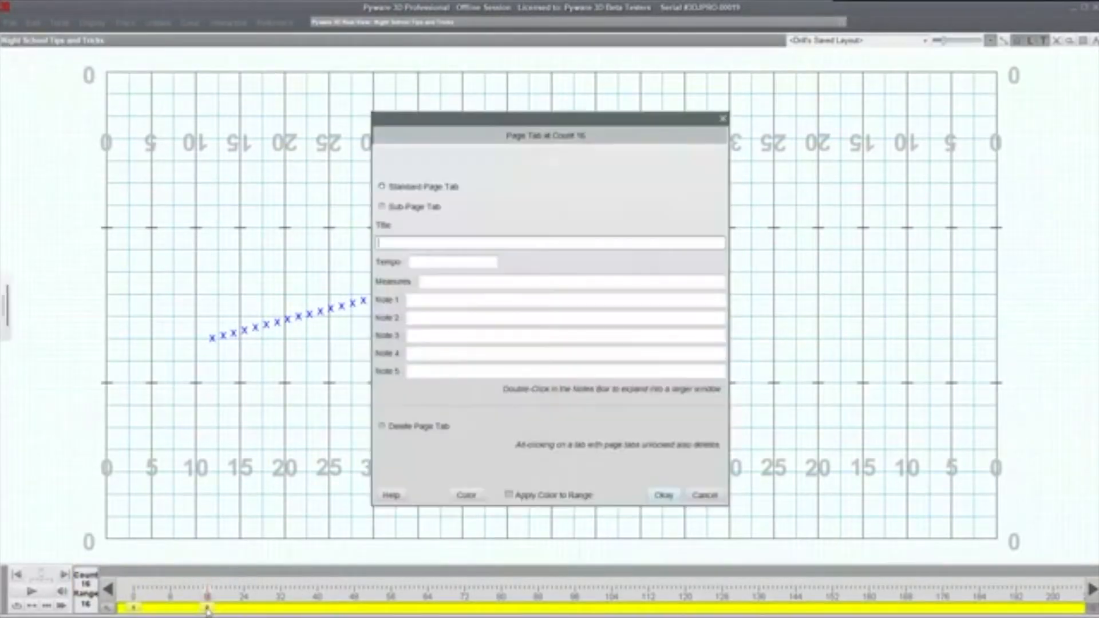
{"action": "left_click", "coordinate": [706, 496]}
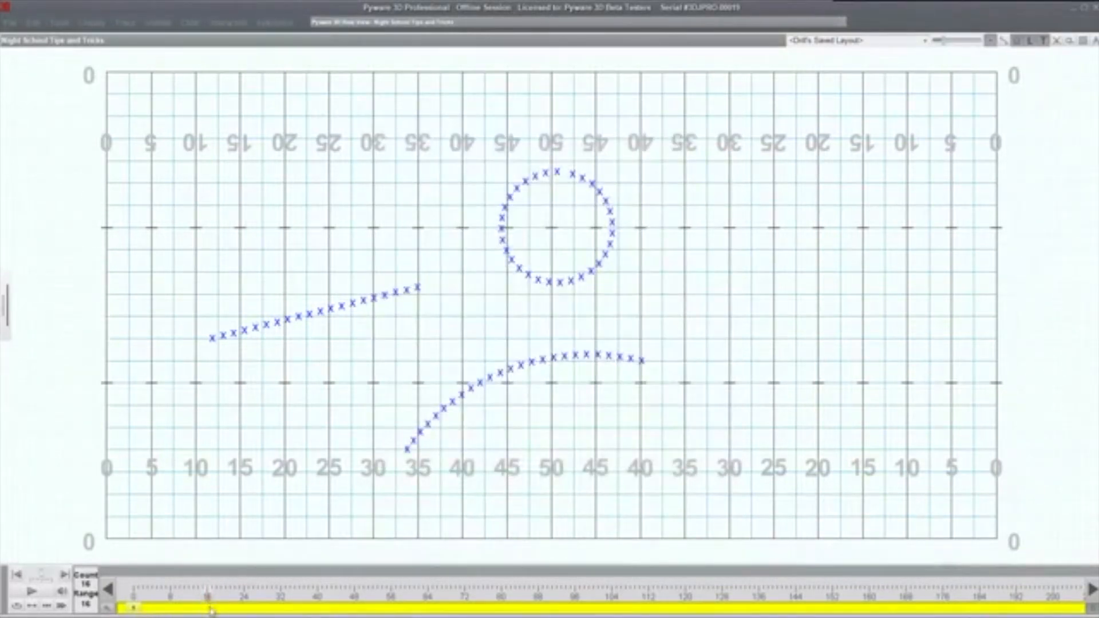
Add a page tab at count 24 and remove it again
{"action": "left_click", "coordinate": [242, 609]}
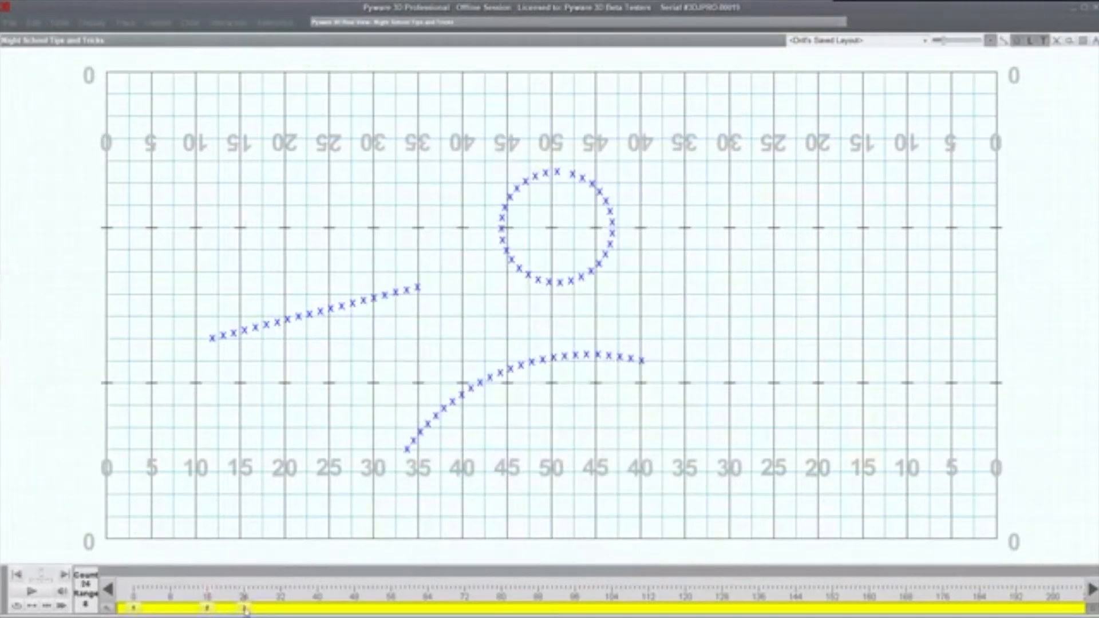
{"action": "left_click", "coordinate": [241, 611]}
{"action": "left_click", "coordinate": [1092, 612]}
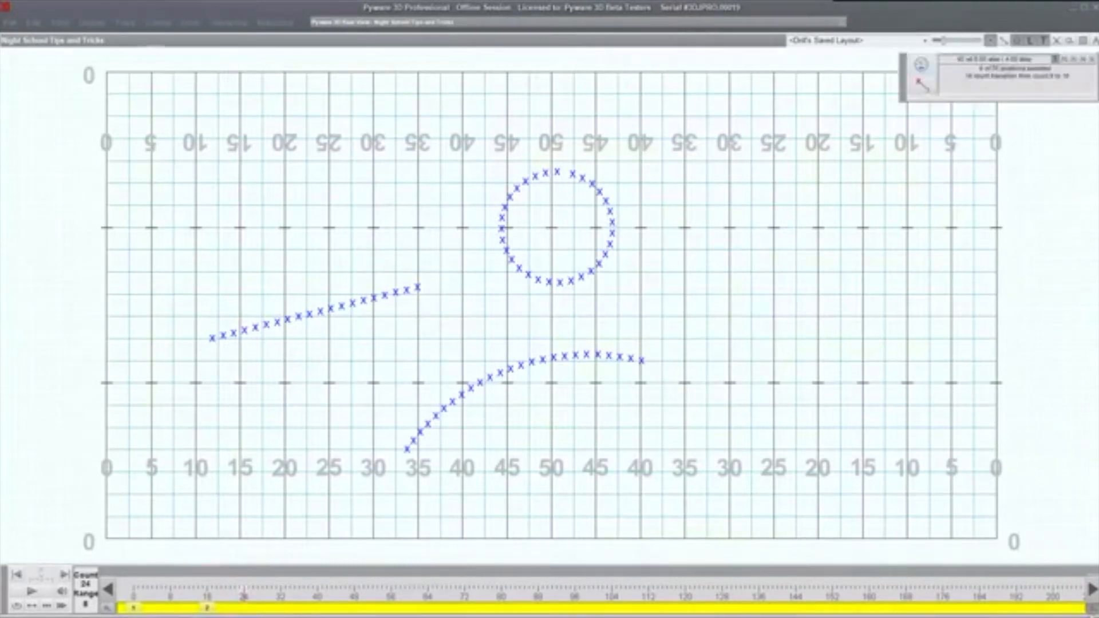
Add page tabs to the timeline every 8 counts at 24, 32, 40, 48, 56 and 64, correcting the misplaced tab at count 41
{"action": "left_click", "coordinate": [245, 608]}
{"action": "left_click", "coordinate": [281, 608]}
{"action": "left_click", "coordinate": [319, 609]}
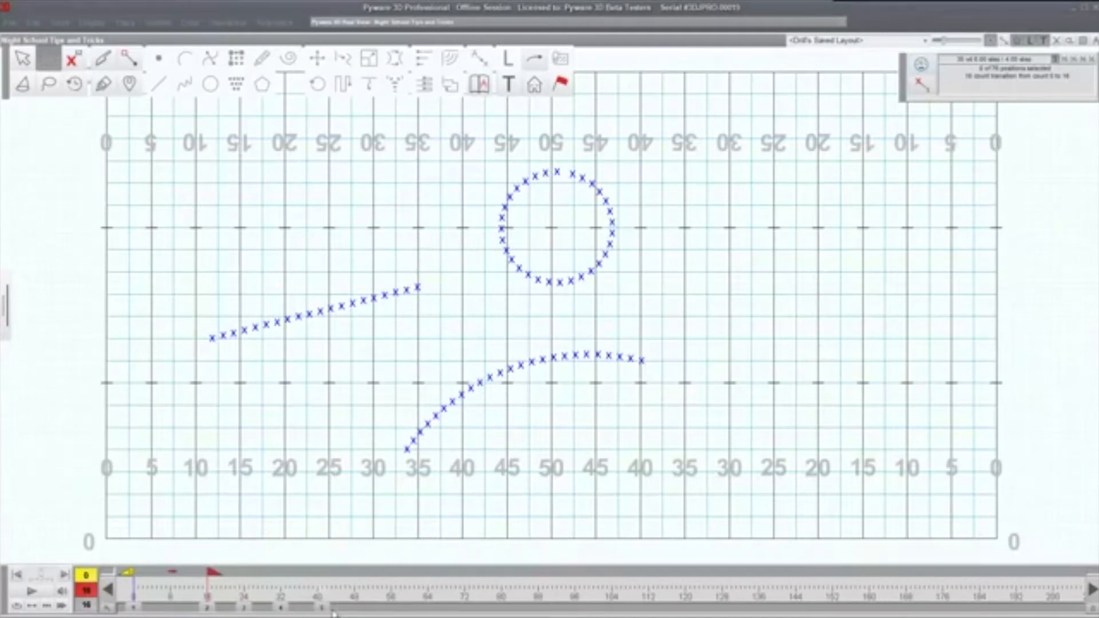
{"action": "left_click", "coordinate": [319, 608]}
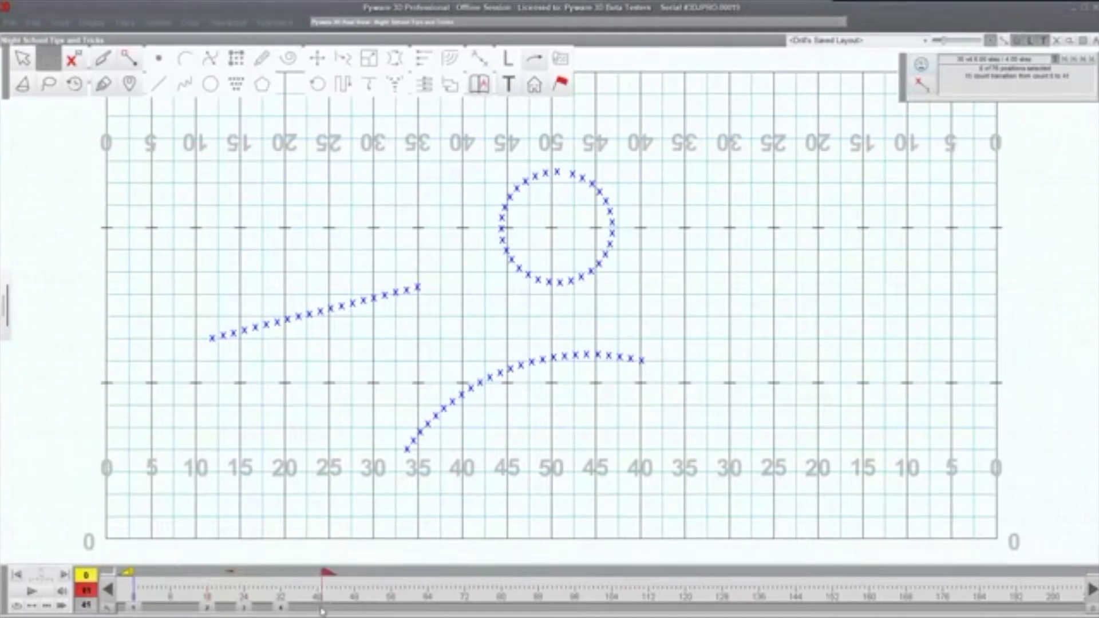
{"action": "left_click", "coordinate": [355, 609]}
{"action": "left_click", "coordinate": [391, 609]}
{"action": "left_click", "coordinate": [428, 610]}
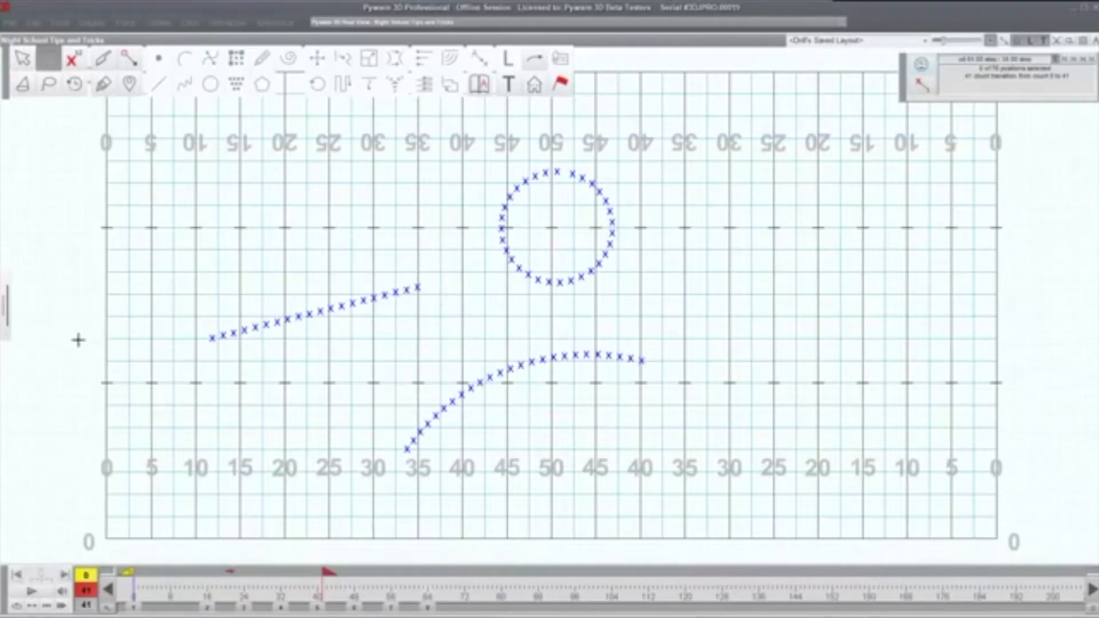
Mark the sets at counts 24, 32, 40, 48 and 56 as subsets in the Production Sheet
{"action": "left_click", "coordinate": [5, 302]}
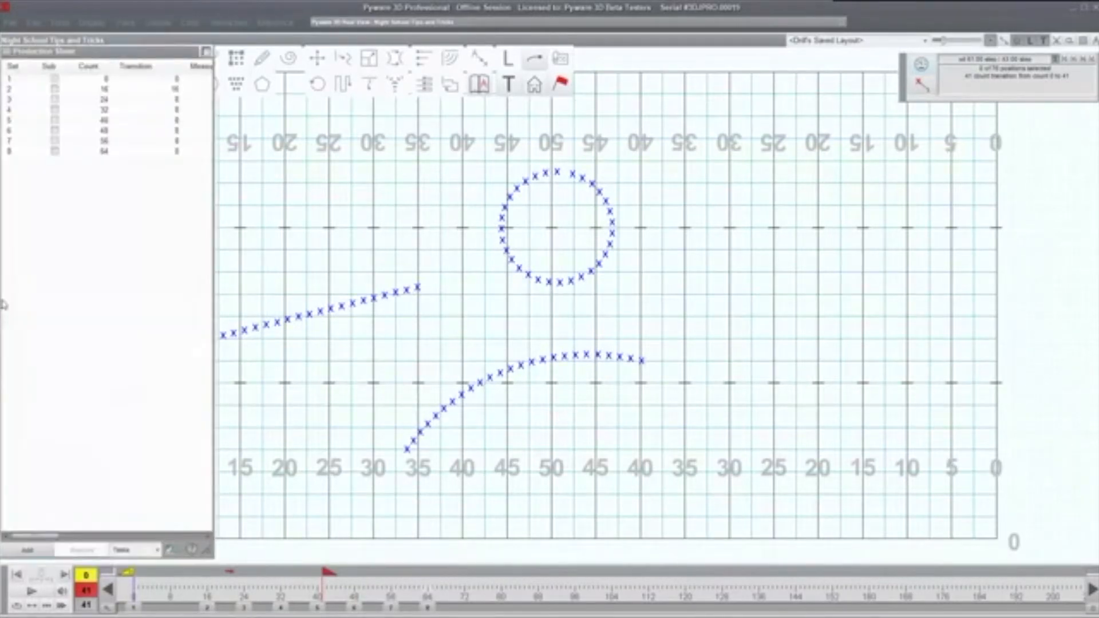
{"action": "left_click", "coordinate": [55, 99]}
{"action": "left_click", "coordinate": [54, 109]}
{"action": "left_click", "coordinate": [55, 120]}
{"action": "left_click", "coordinate": [55, 130]}
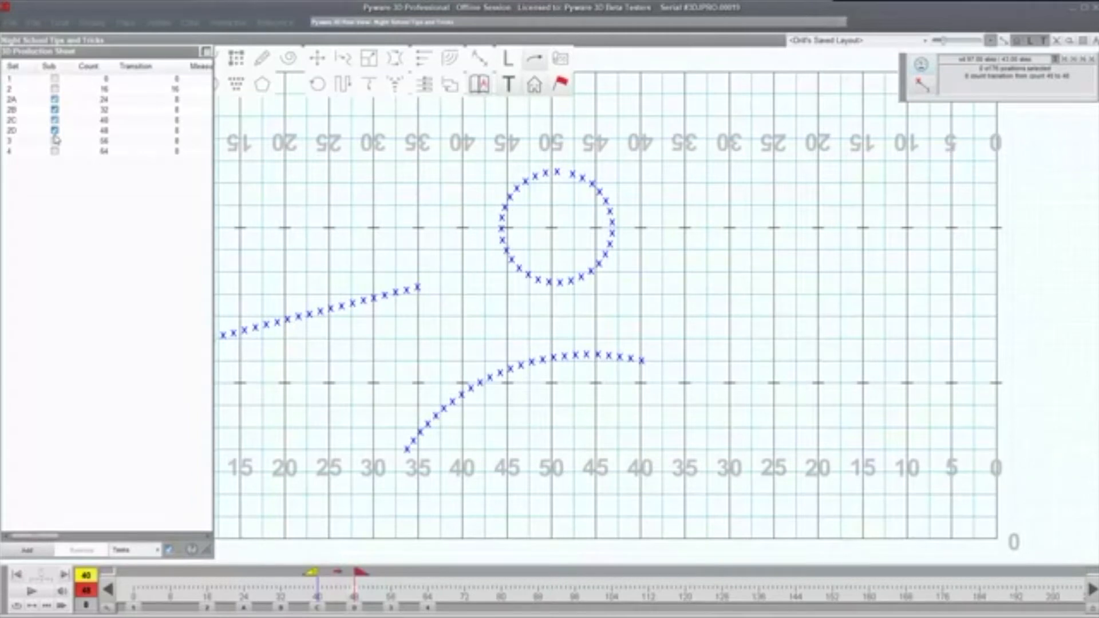
{"action": "left_click", "coordinate": [56, 140]}
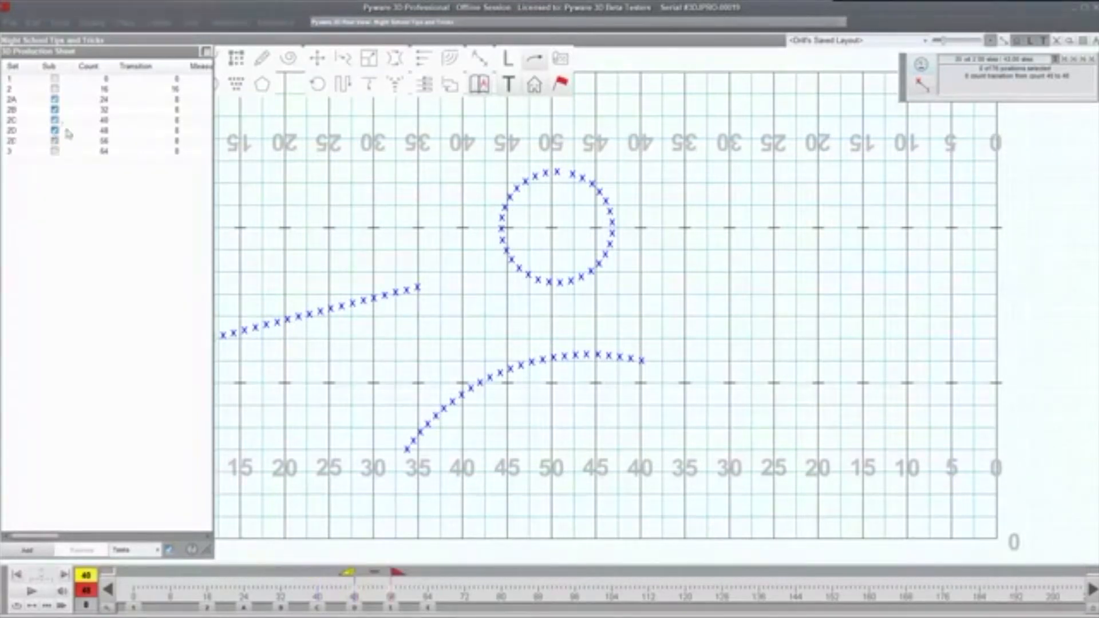
Try different timeline ranges using the page tabs, including 0 to 16, 16 to 24, 16 to 40, 24 to 32 and count 32 alone
{"action": "left_click", "coordinate": [209, 609]}
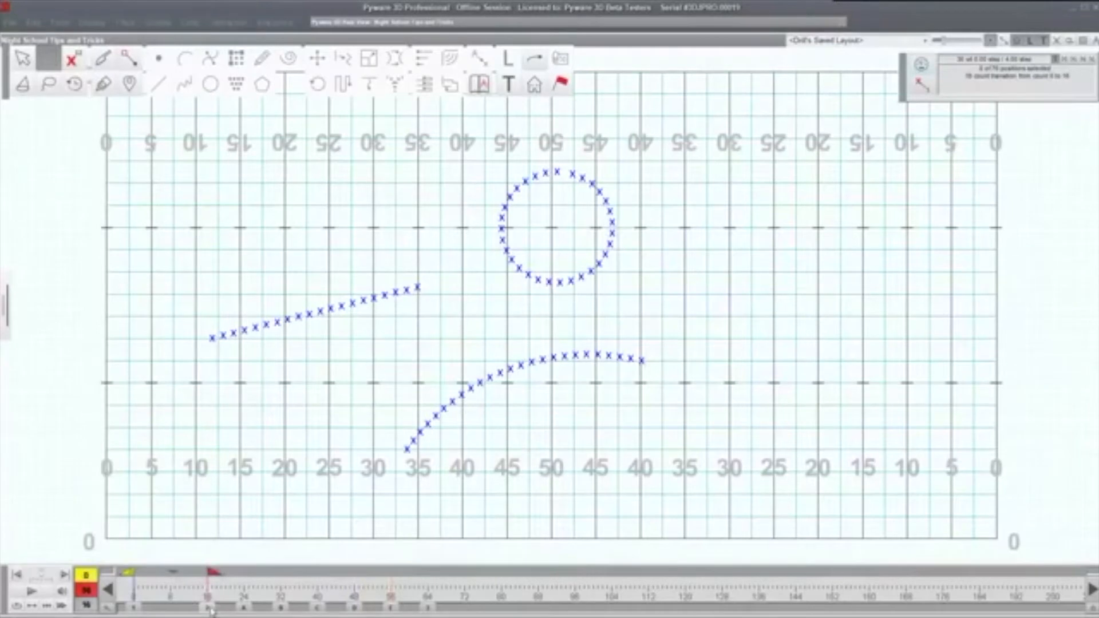
{"action": "left_click", "coordinate": [243, 610]}
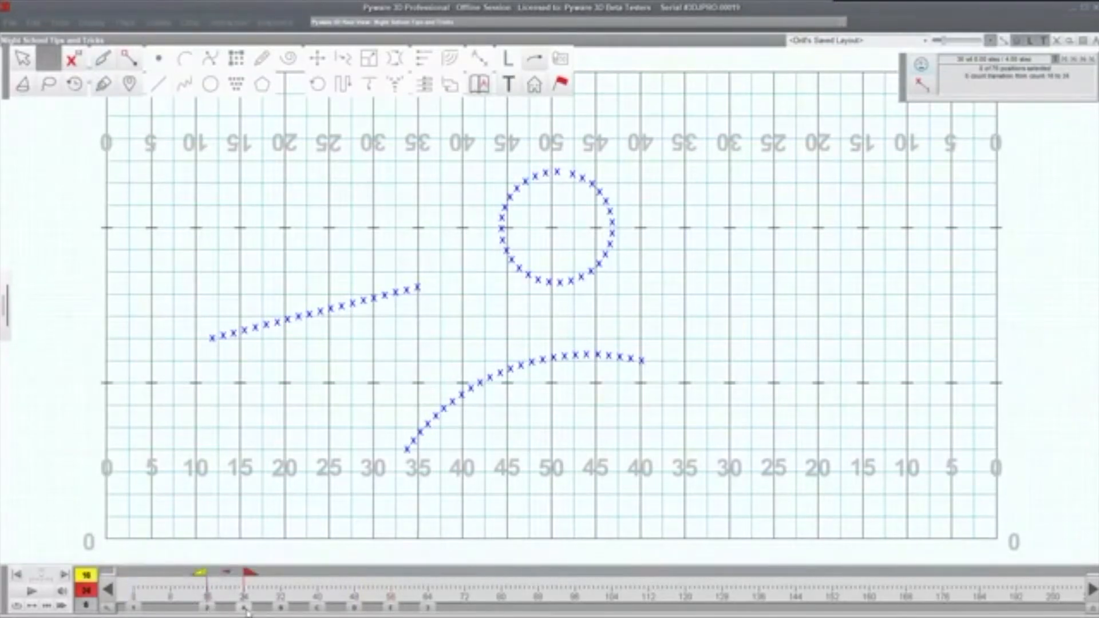
{"action": "left_click", "coordinate": [316, 609]}
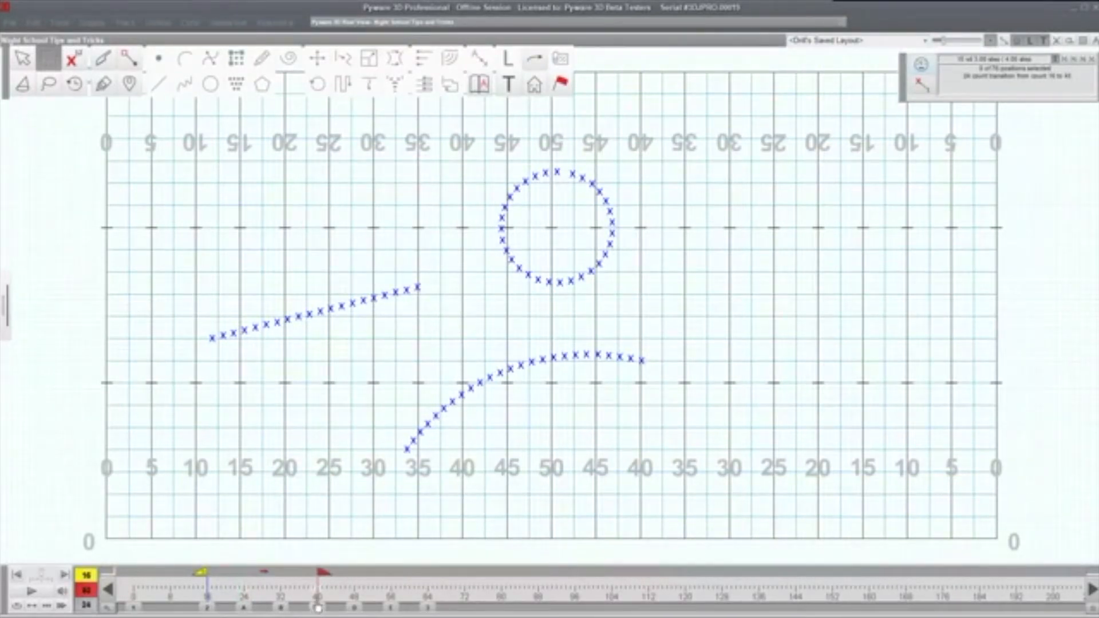
{"action": "left_click", "coordinate": [354, 610]}
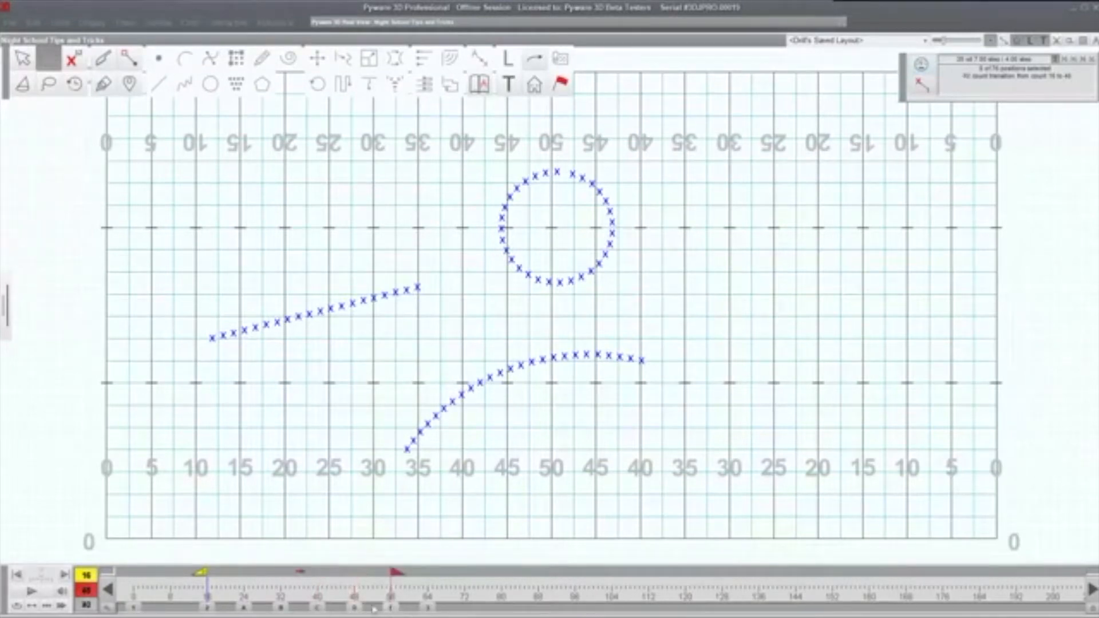
{"action": "left_click", "coordinate": [281, 609]}
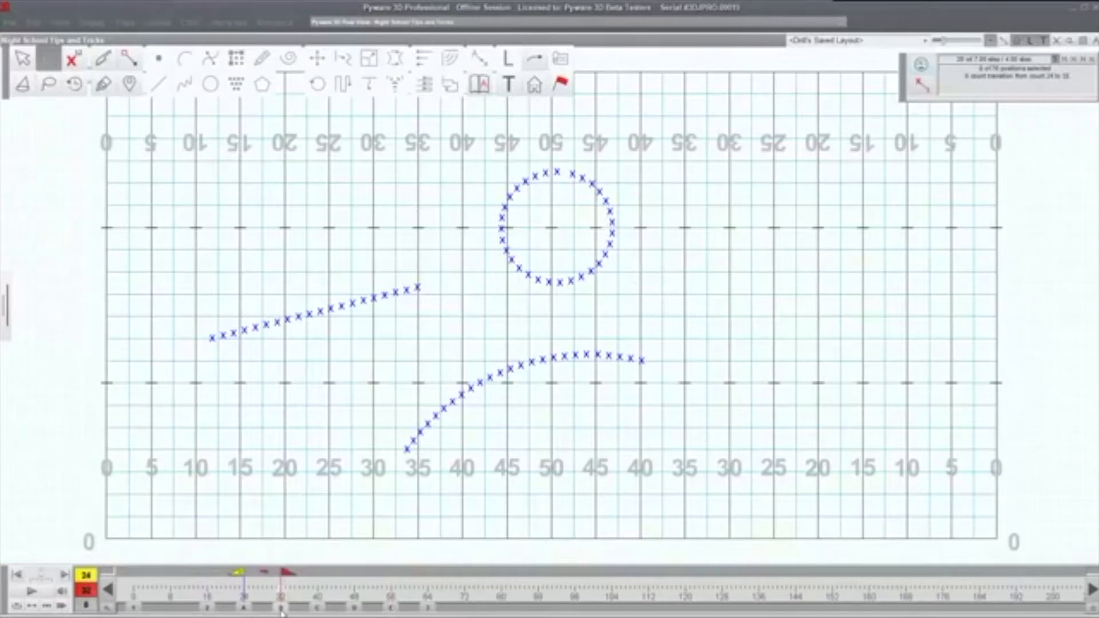
{"action": "left_click", "coordinate": [281, 611]}
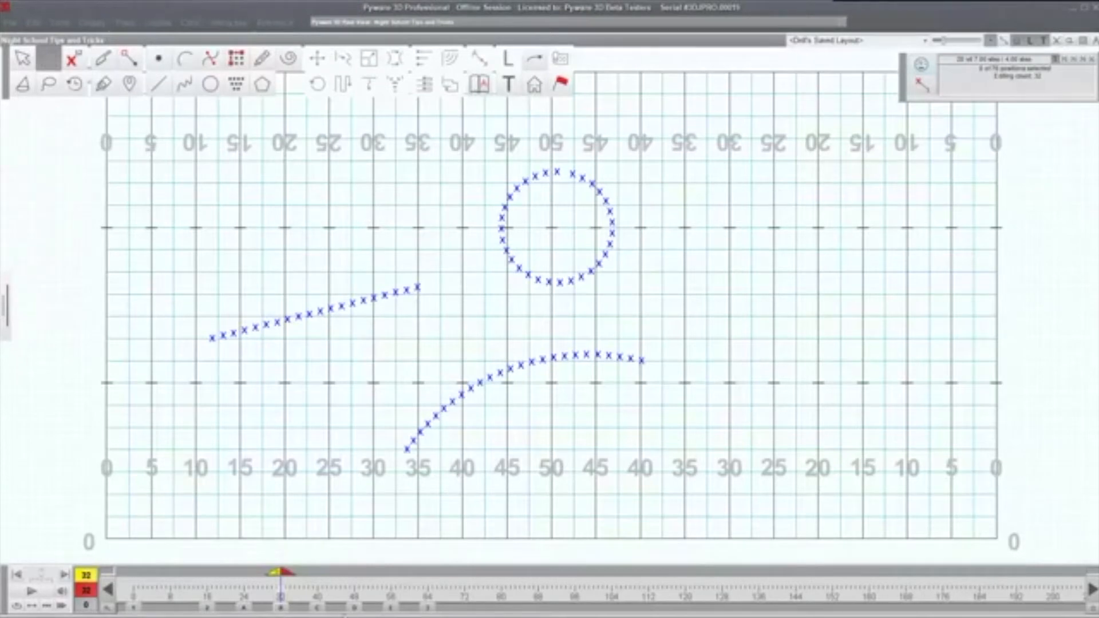
Show count 48 alone, and the timeline ranges 16 to 48, 56 to 64 and 16 to 64
{"action": "left_click", "coordinate": [356, 608]}
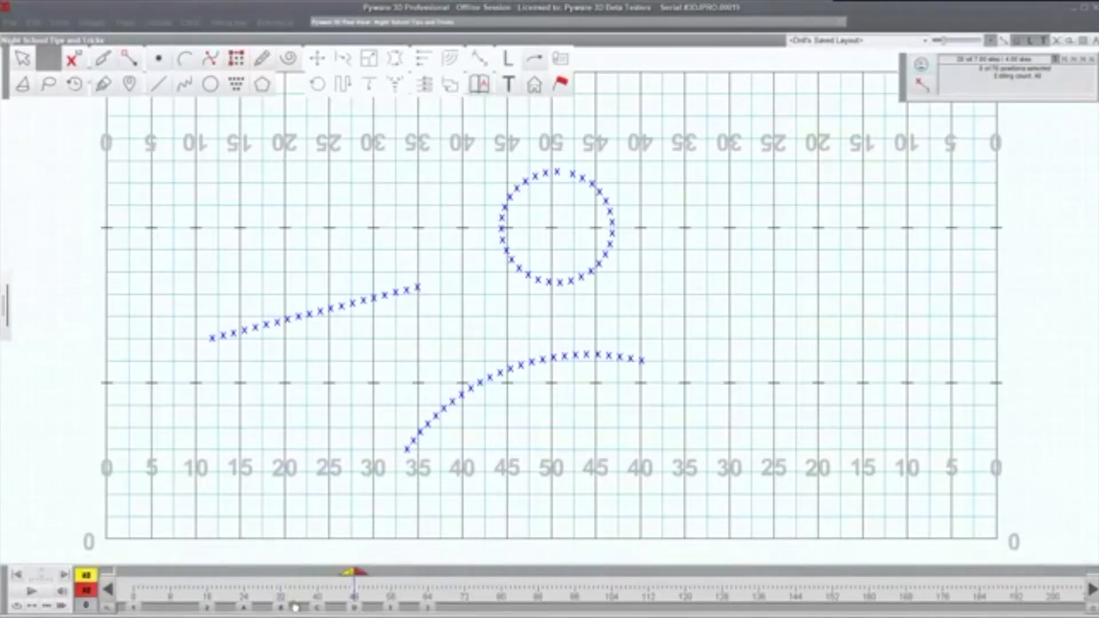
{"action": "left_click", "coordinate": [353, 609]}
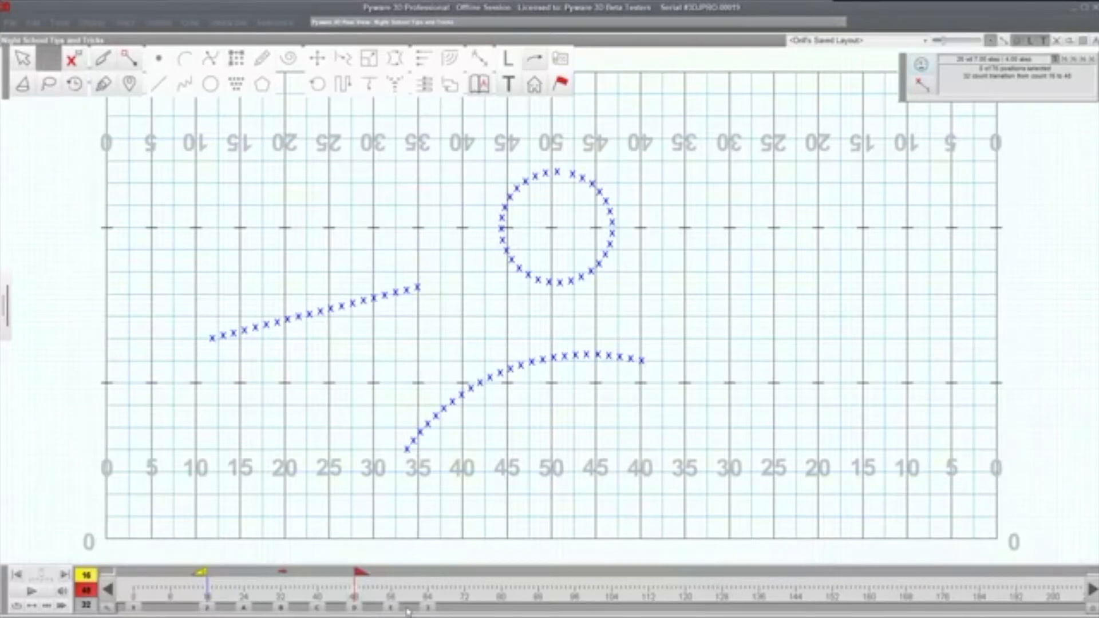
{"action": "left_click", "coordinate": [427, 610]}
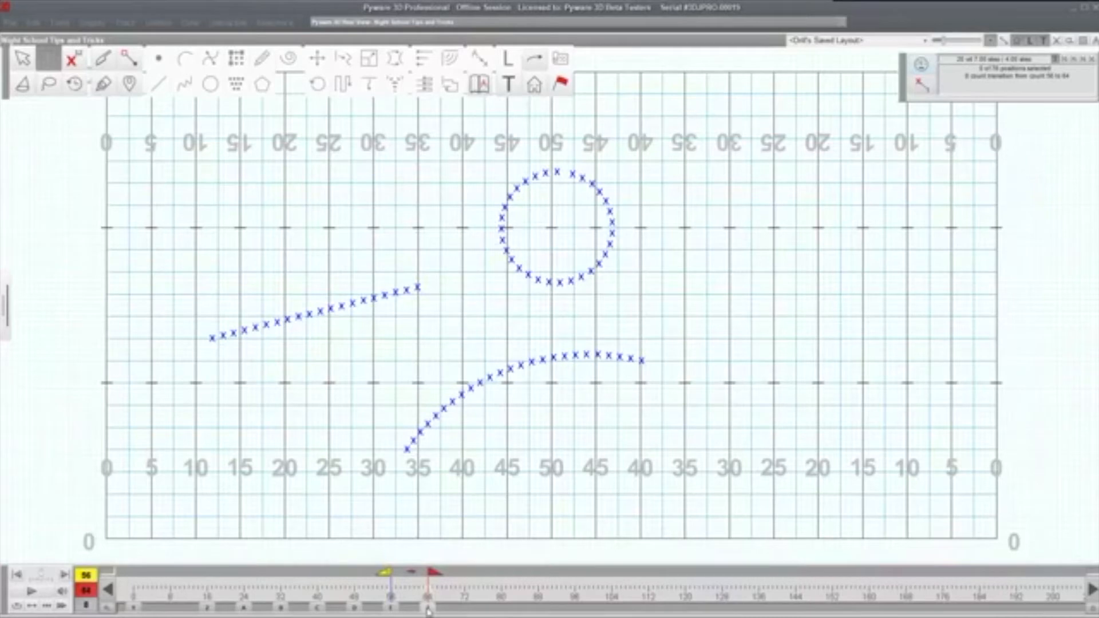
{"action": "left_click", "coordinate": [427, 611], "text": "shift"}
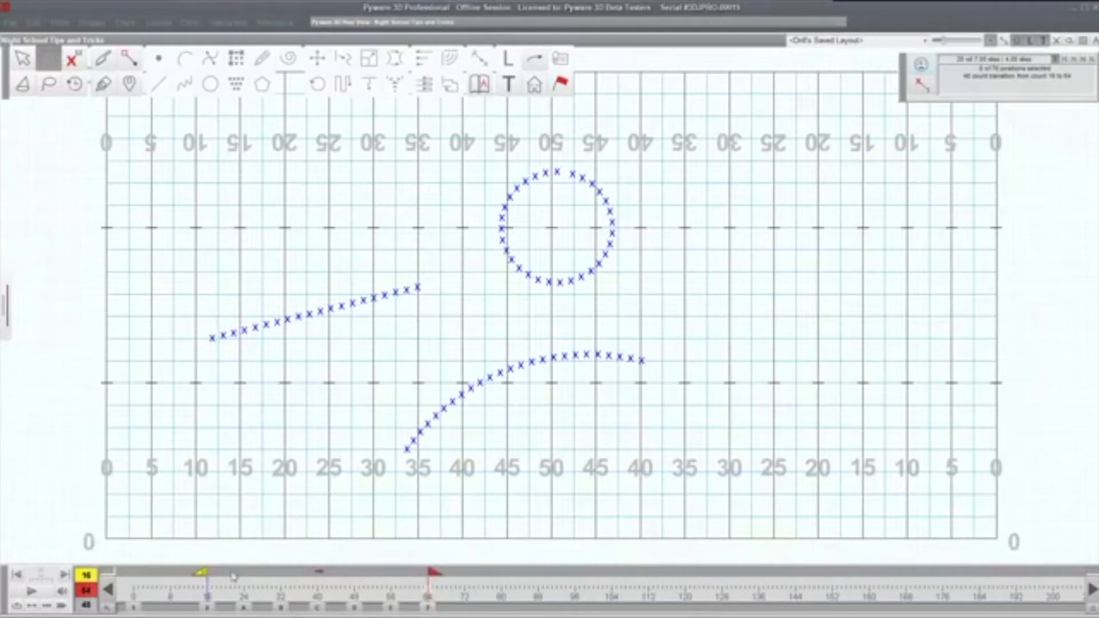
Step through the subset page tabs and set the timeline range to counts 16 to 56
{"action": "left_click", "coordinate": [288, 609]}
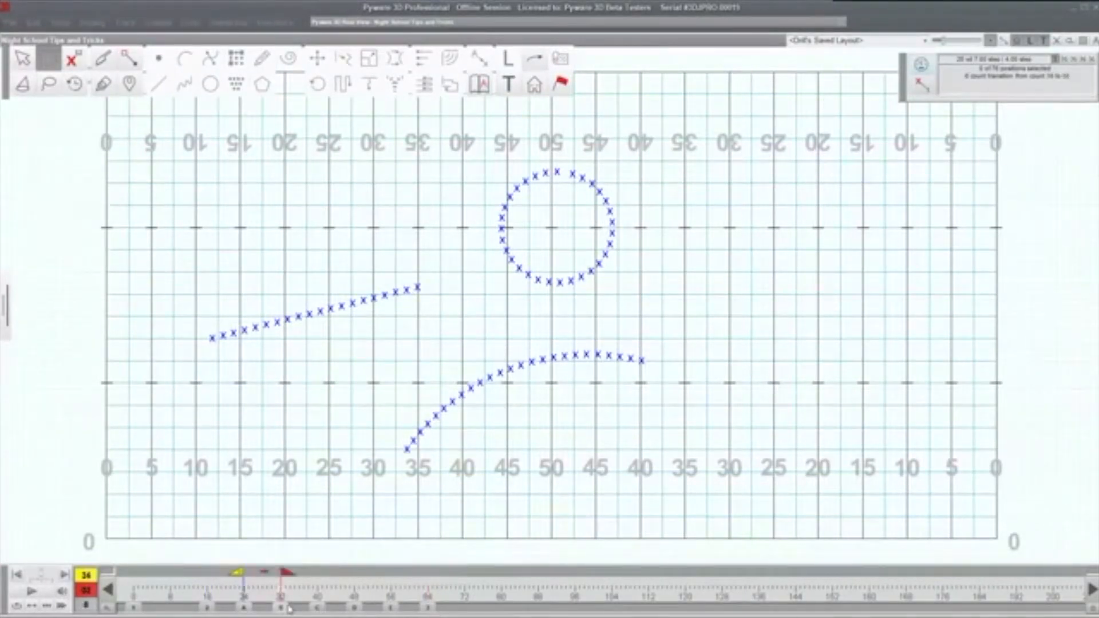
{"action": "left_click", "coordinate": [341, 610]}
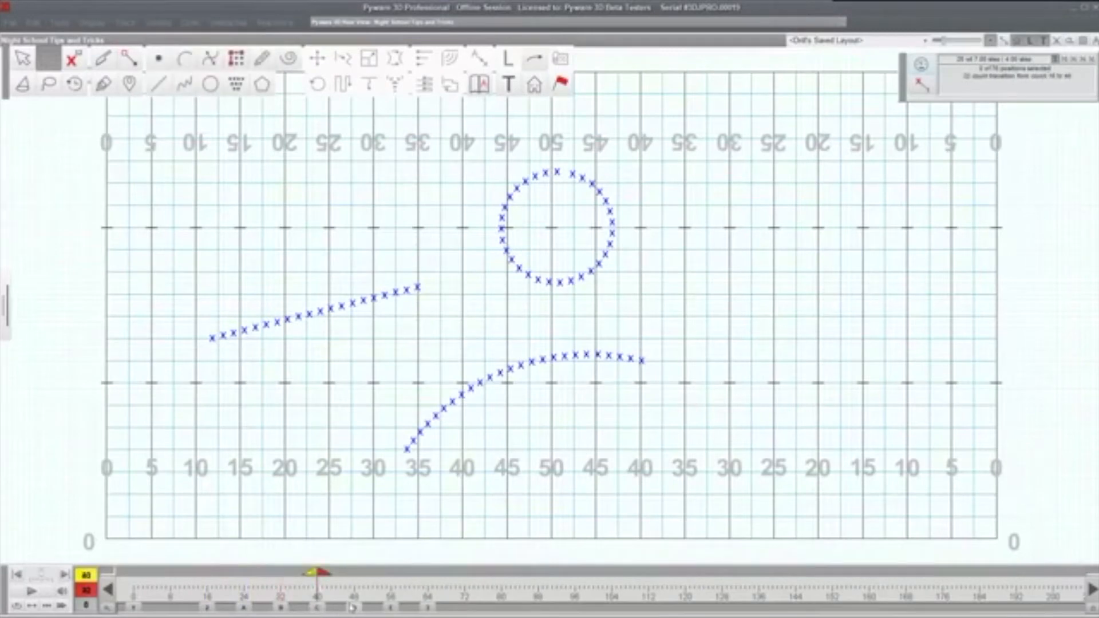
{"action": "left_click", "coordinate": [393, 610]}
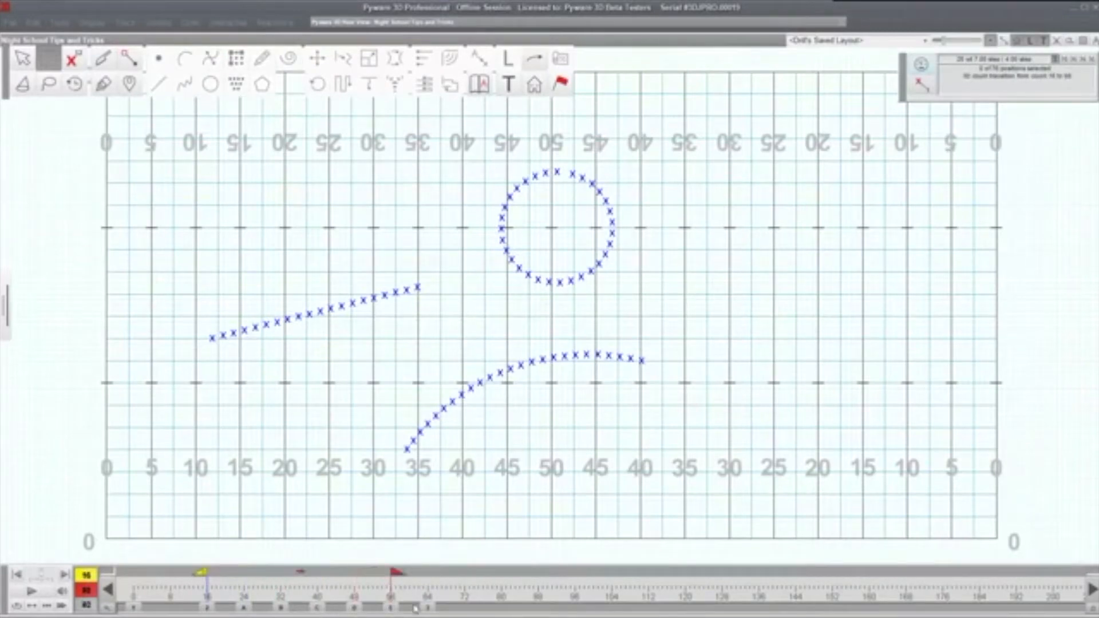
{"action": "left_click", "coordinate": [283, 608]}
{"action": "left_click", "coordinate": [318, 609]}
{"action": "left_click", "coordinate": [354, 610]}
{"action": "left_click", "coordinate": [392, 609]}
Box-select all performers and delete their transition between counts 16 and 56
{"action": "left_click_drag", "start_coordinate": [205, 175], "coordinate": [590, 474]}
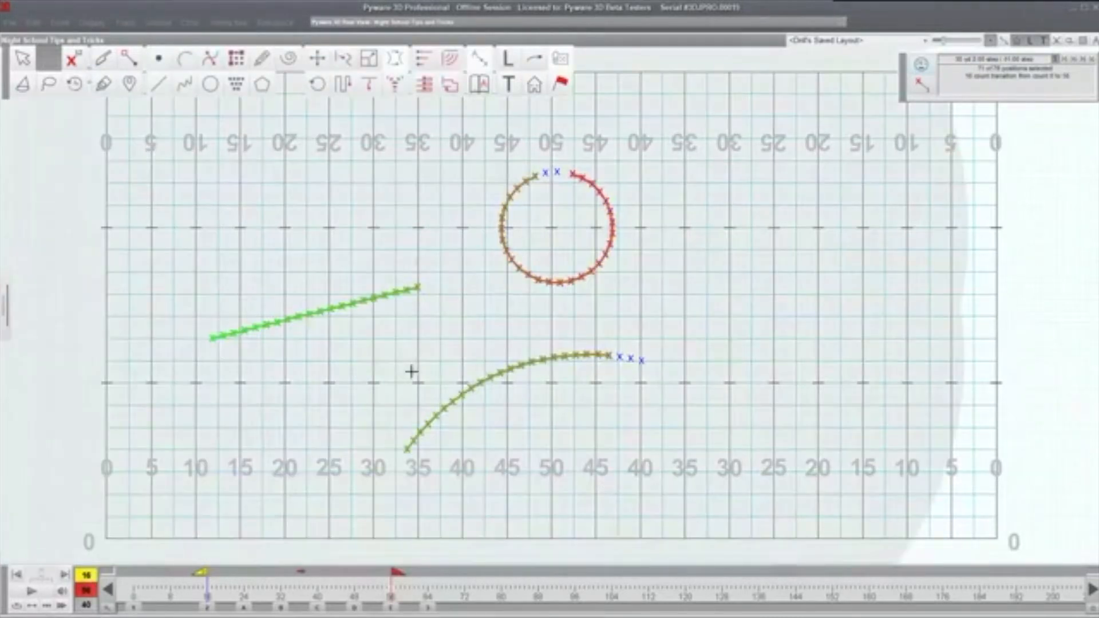
{"action": "left_click_drag", "start_coordinate": [134, 143], "coordinate": [625, 382]}
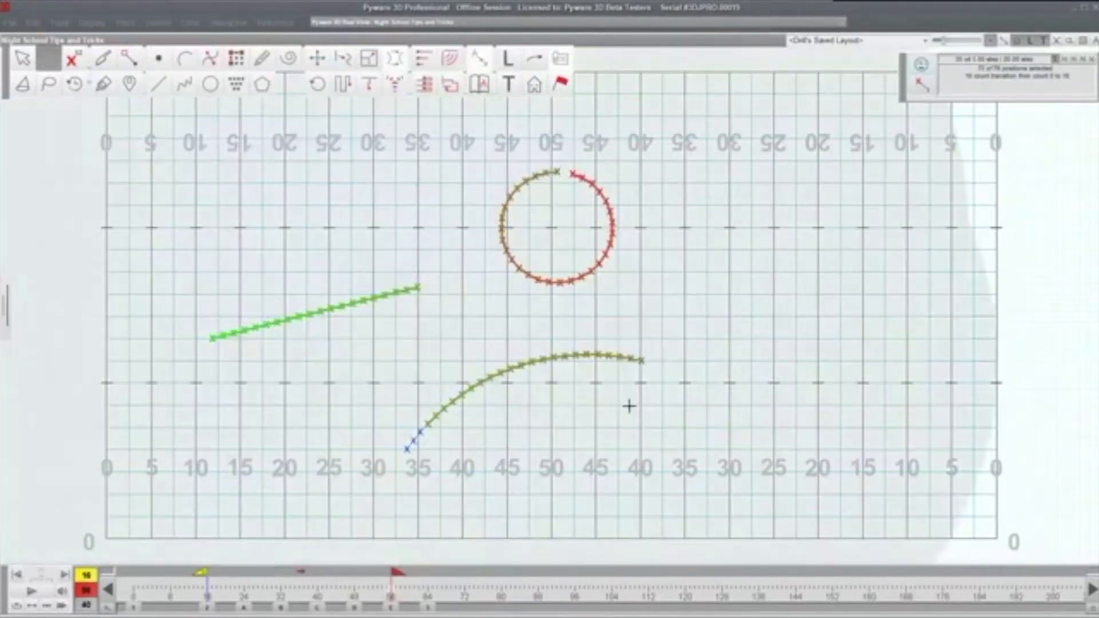
{"action": "left_click_drag", "start_coordinate": [127, 146], "coordinate": [890, 592]}
{"action": "key", "text": "Delete"}
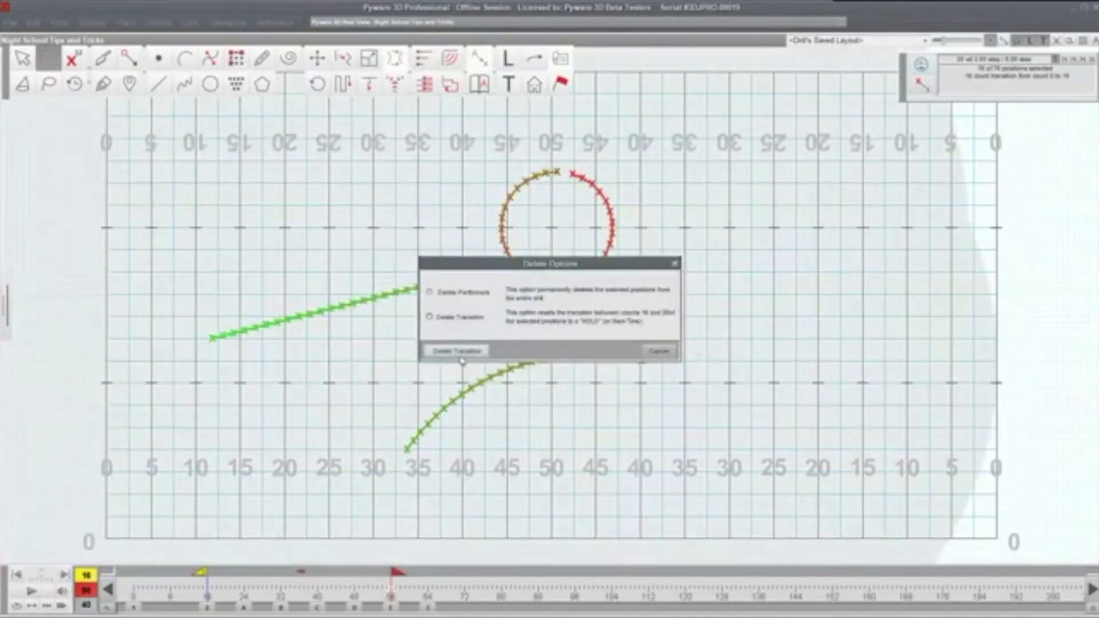
{"action": "key", "text": "Return"}
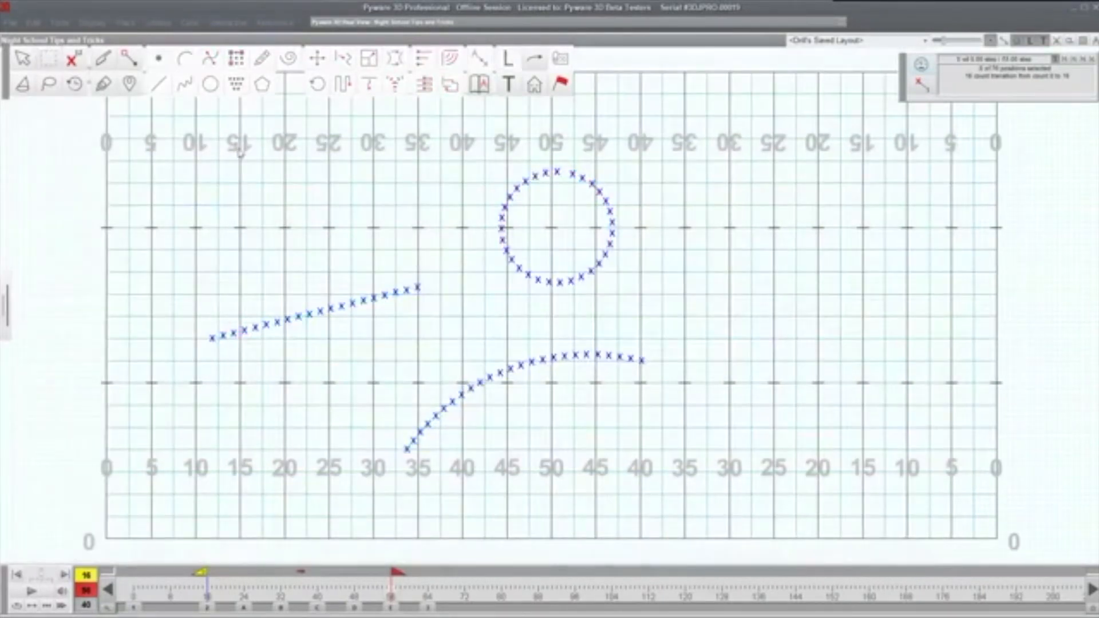
Box-select all performers on the field and permanently delete them from the drill
{"action": "left_click_drag", "start_coordinate": [118, 153], "coordinate": [790, 542]}
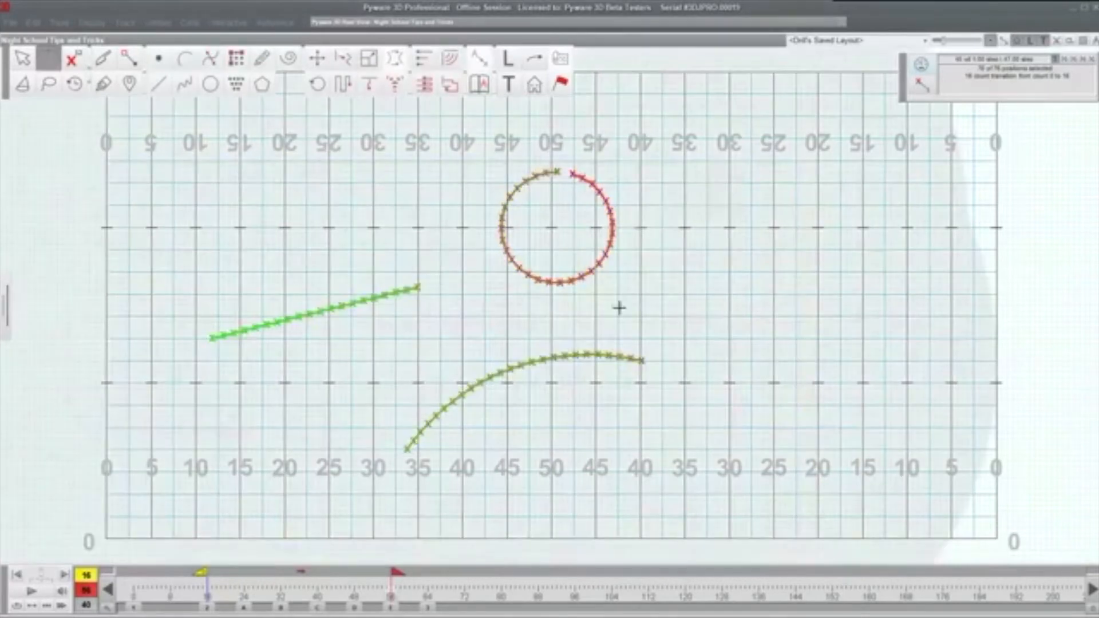
{"action": "key", "text": "Delete"}
{"action": "left_click", "coordinate": [459, 293]}
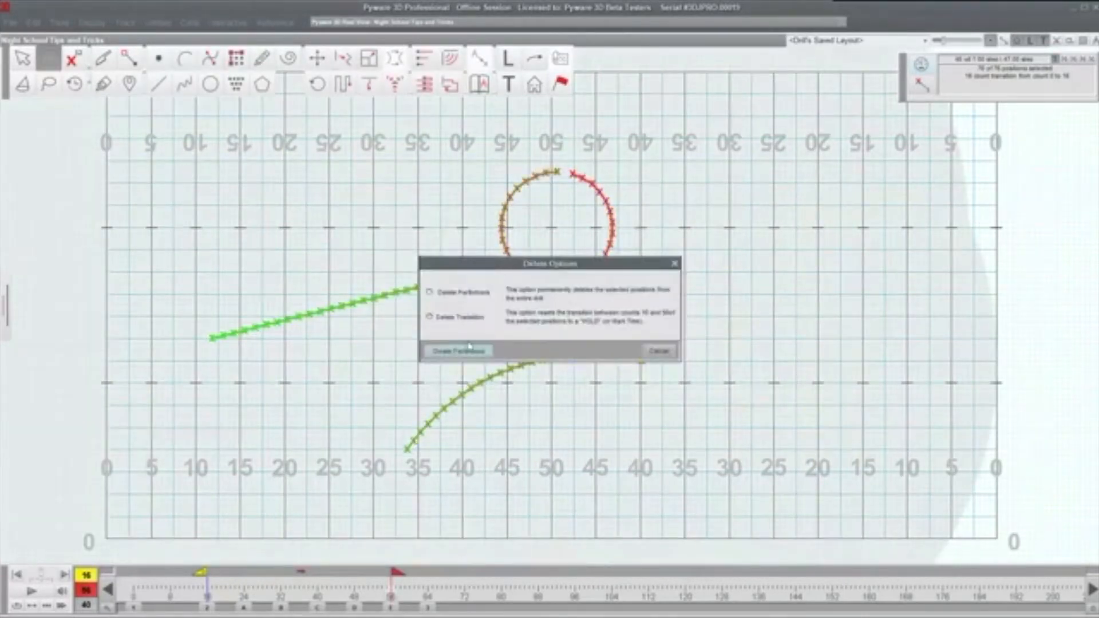
{"action": "left_click", "coordinate": [461, 348]}
{"action": "left_click", "coordinate": [51, 80]}
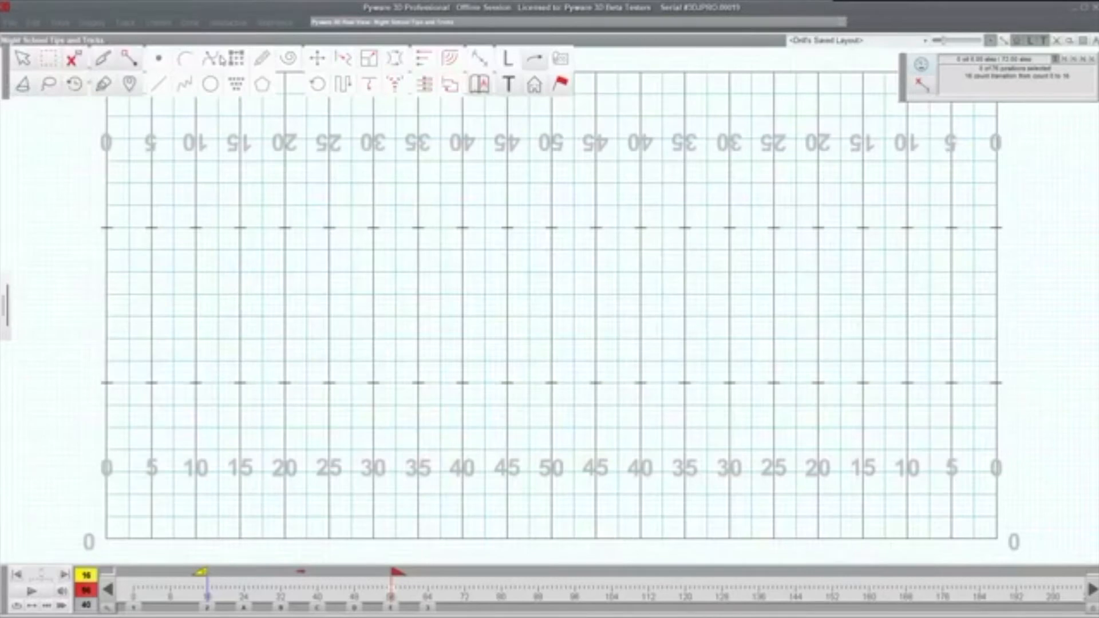
At count 0, draw an arc of 29 positions along the lower hash between the 25 and 45 yard lines
{"action": "left_click", "coordinate": [134, 607]}
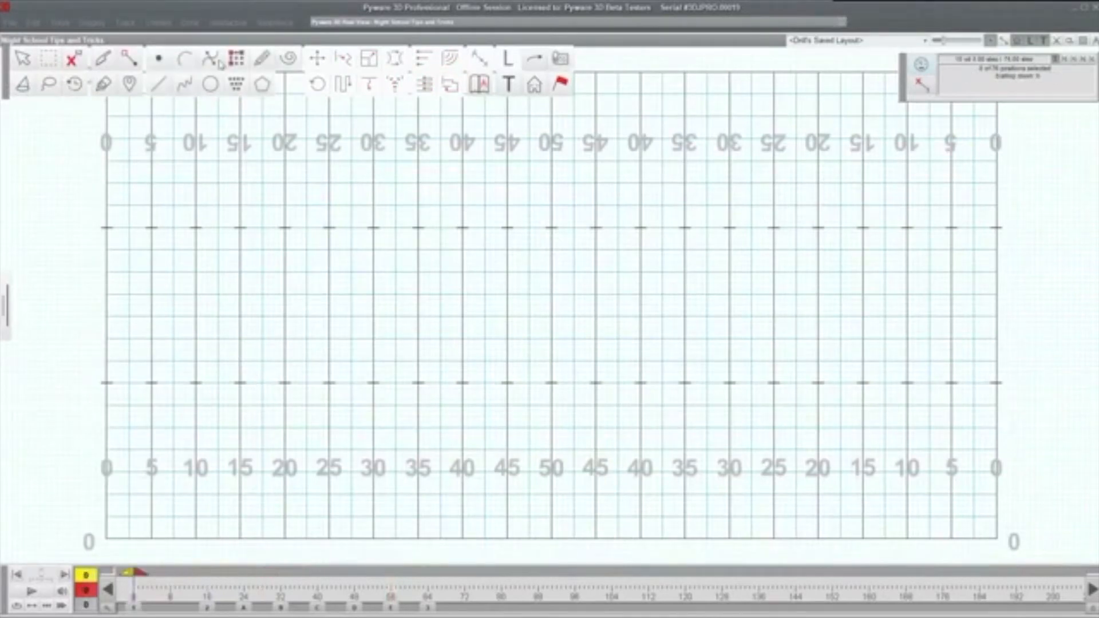
{"action": "left_click", "coordinate": [182, 60]}
{"action": "left_click", "coordinate": [330, 382]}
{"action": "left_click", "coordinate": [508, 383]}
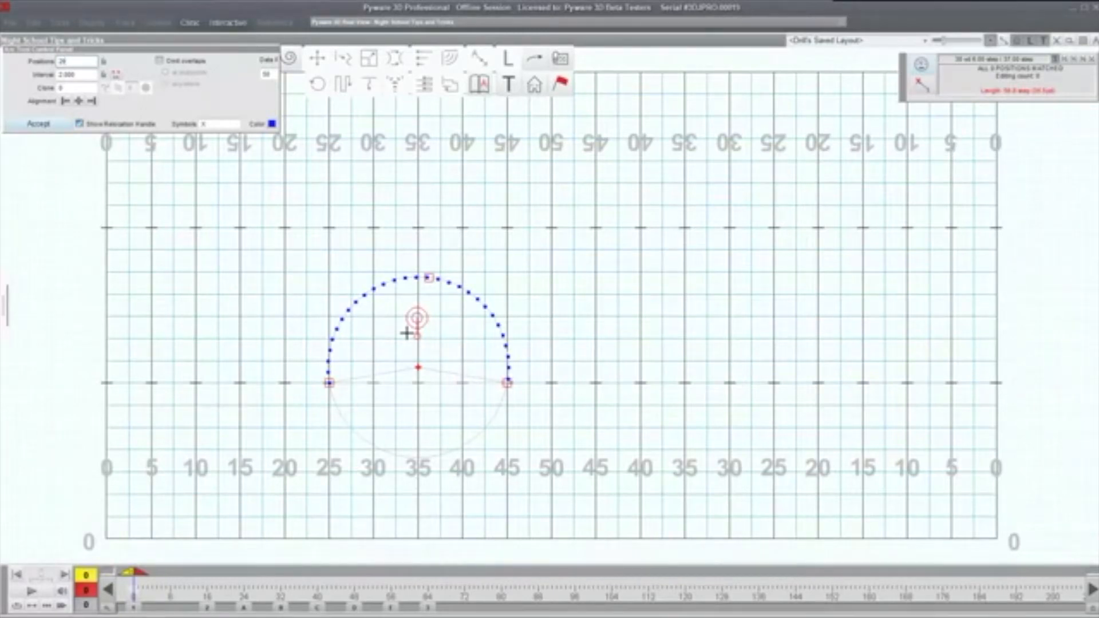
Nudge the arc in small increments horizontally and vertically, leaving it centred on the 35 yard line with its ends just below the hash
{"action": "key", "text": "Right"}
{"action": "key", "text": "Right"}
{"action": "key", "text": "Right"}
{"action": "key", "text": "Left"}
{"action": "key", "text": "Left"}
{"action": "key", "text": "Left"}
{"action": "key", "text": "Left"}
{"action": "key", "text": "Down"}
{"action": "key", "text": "Up"}
{"action": "key", "text": "Right"}
{"action": "key", "text": "Right"}
{"action": "key", "text": "Right"}
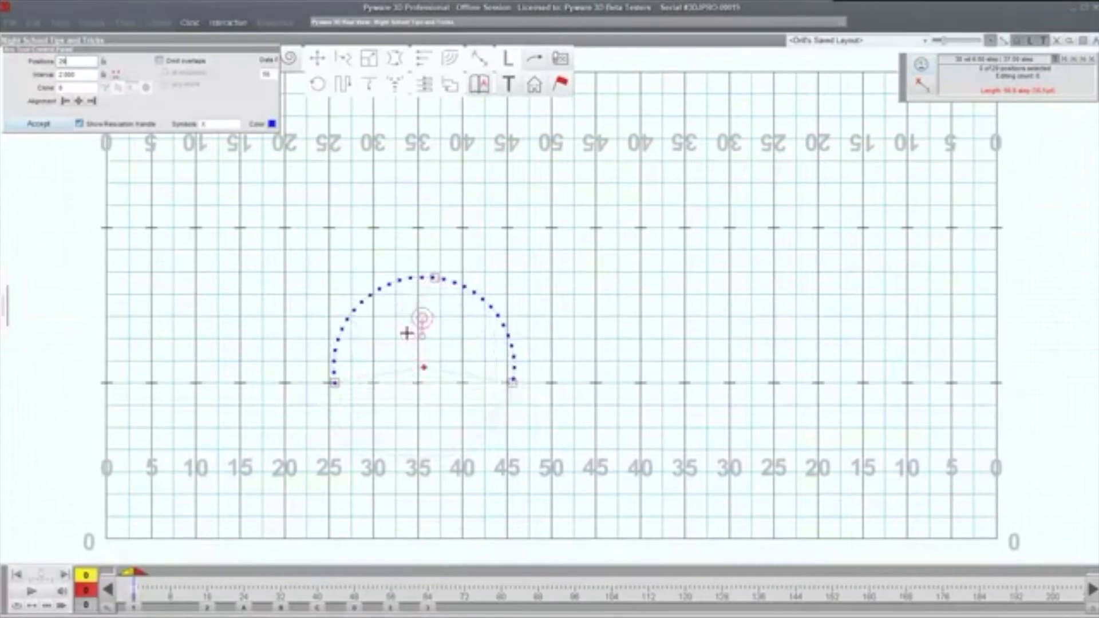
{"action": "key", "text": "Left"}
{"action": "key", "text": "Left"}
{"action": "key", "text": "Left"}
{"action": "key", "text": "Down"}
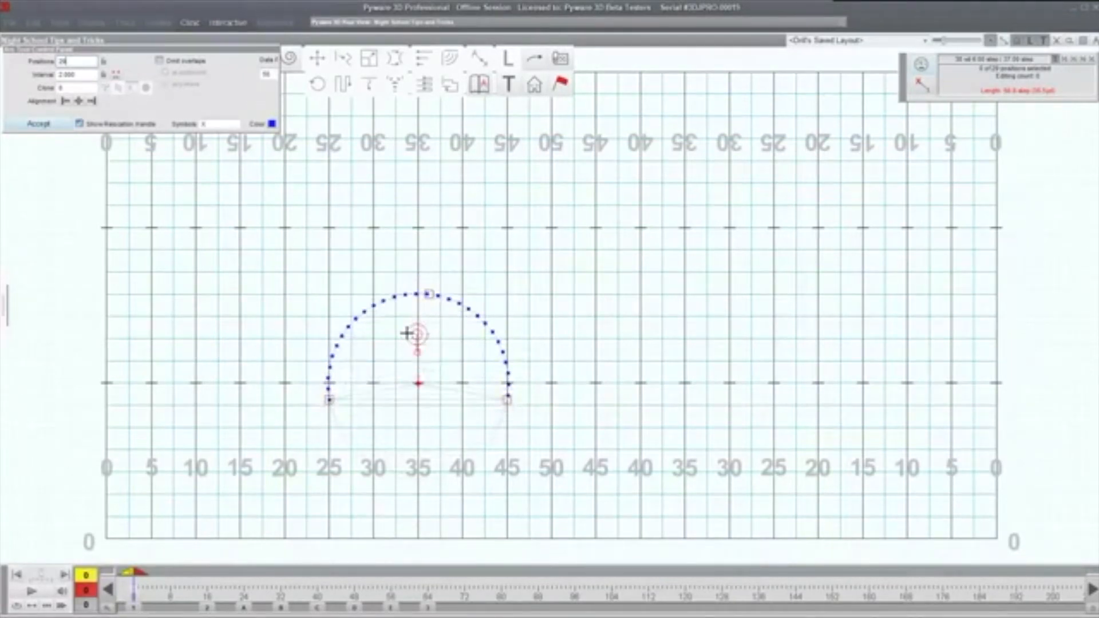
{"action": "key", "text": "Right"}
{"action": "key", "text": "Right"}
{"action": "key", "text": "Left"}
{"action": "key", "text": "Down"}
{"action": "key", "text": "Right"}
{"action": "key", "text": "Up"}
{"action": "key", "text": "Left"}
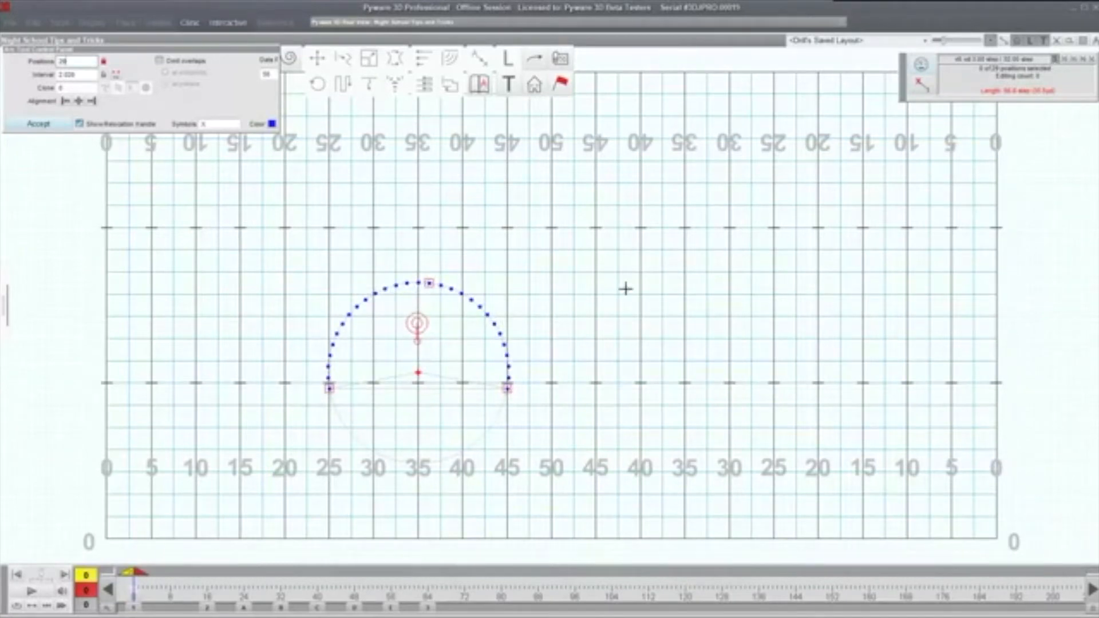
Nudge the arc horizontally and vertically in small increments, leaving it slightly lower and centred on the 35 yard line
{"action": "key", "text": "Right"}
{"action": "key", "text": "Right"}
{"action": "key", "text": "Right"}
{"action": "key", "text": "Right"}
{"action": "key", "text": "Down"}
{"action": "key", "text": "Down"}
{"action": "key", "text": "Left"}
{"action": "key", "text": "Up"}
{"action": "key", "text": "Left"}
{"action": "key", "text": "Right"}
{"action": "key", "text": "Down"}
{"action": "key", "text": "Left"}
{"action": "key", "text": "Left"}
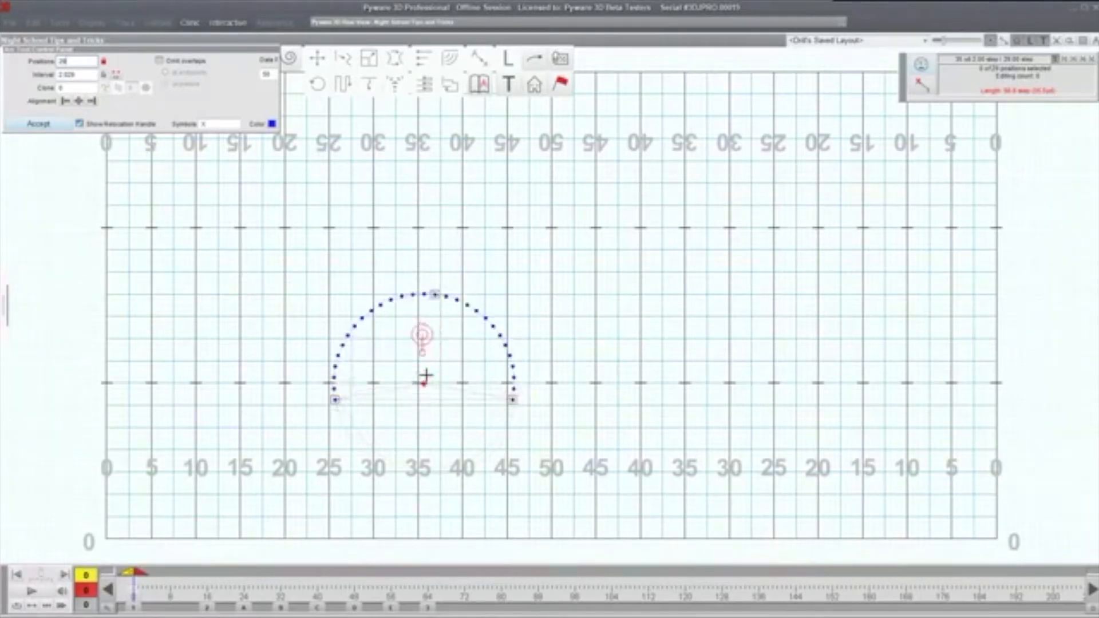
{"action": "key", "text": "Left"}
{"action": "key", "text": "Down"}
{"action": "key", "text": "Down"}
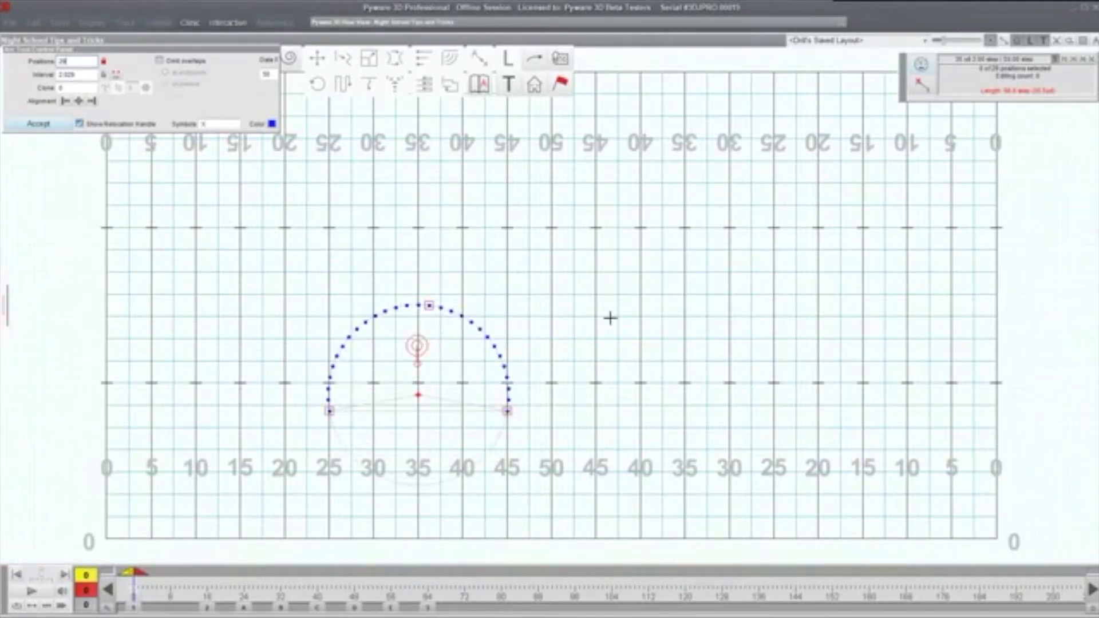
Change the nudge increment and shift the arc sideways and vertically, returning it to the 35 yard line
{"action": "left_click", "coordinate": [1077, 60]}
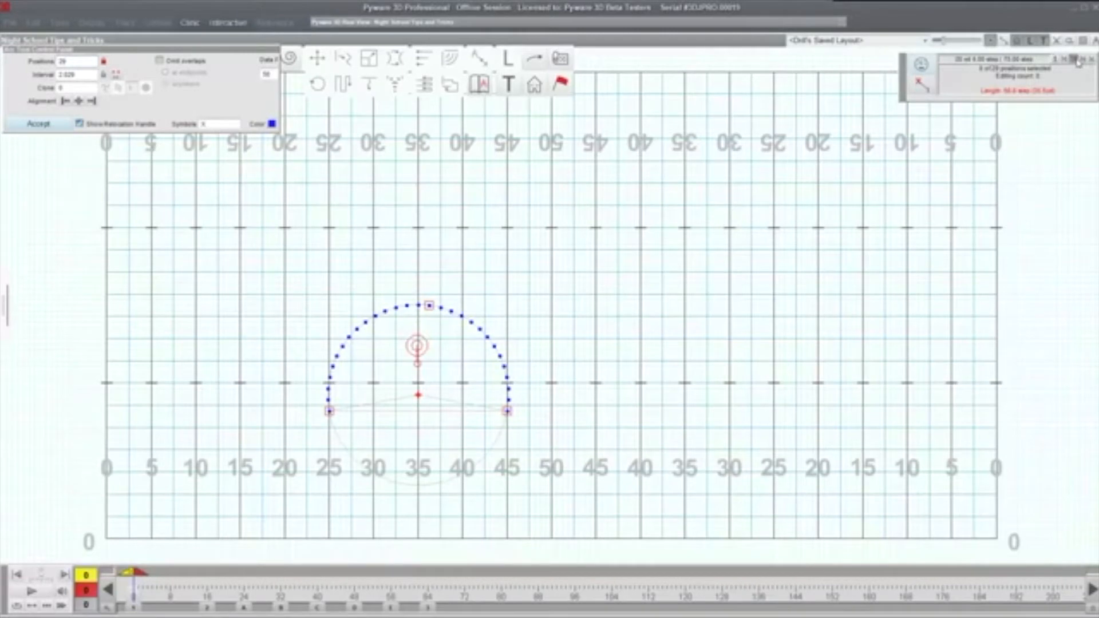
{"action": "key", "text": "Right"}
{"action": "key", "text": "Right"}
{"action": "key", "text": "Left"}
{"action": "key", "text": "Left"}
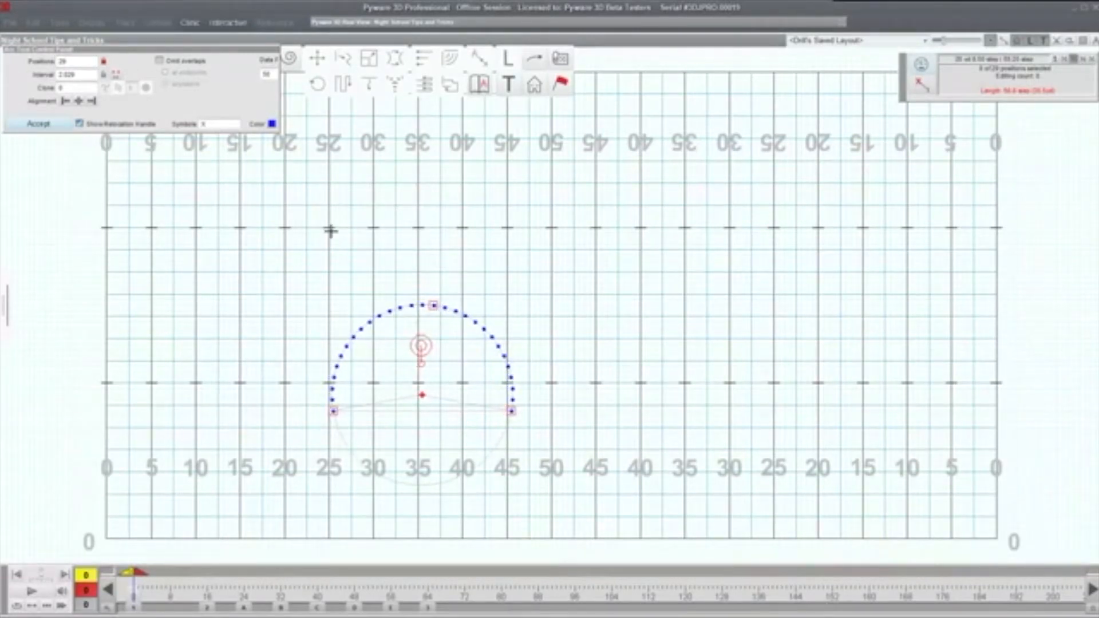
{"action": "key", "text": "Right"}
{"action": "key", "text": "Right"}
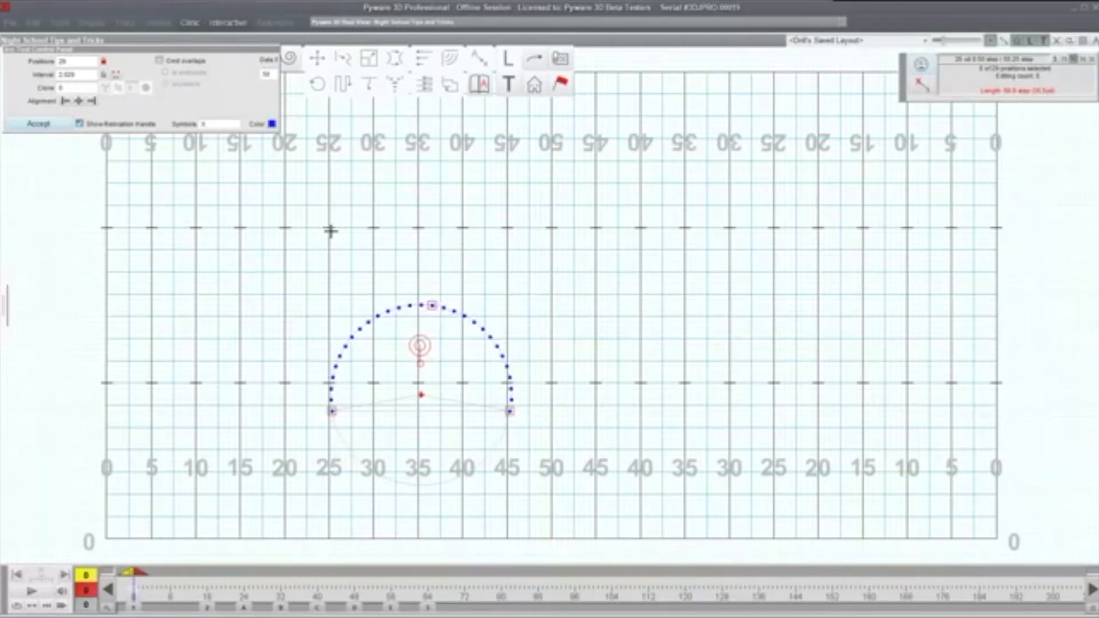
{"action": "key", "text": "Left"}
{"action": "key", "text": "Left"}
{"action": "key", "text": "Right"}
{"action": "key", "text": "Up"}
{"action": "key", "text": "Up"}
{"action": "key", "text": "Up"}
{"action": "key", "text": "Left"}
{"action": "key", "text": "Down"}
{"action": "key", "text": "Down"}
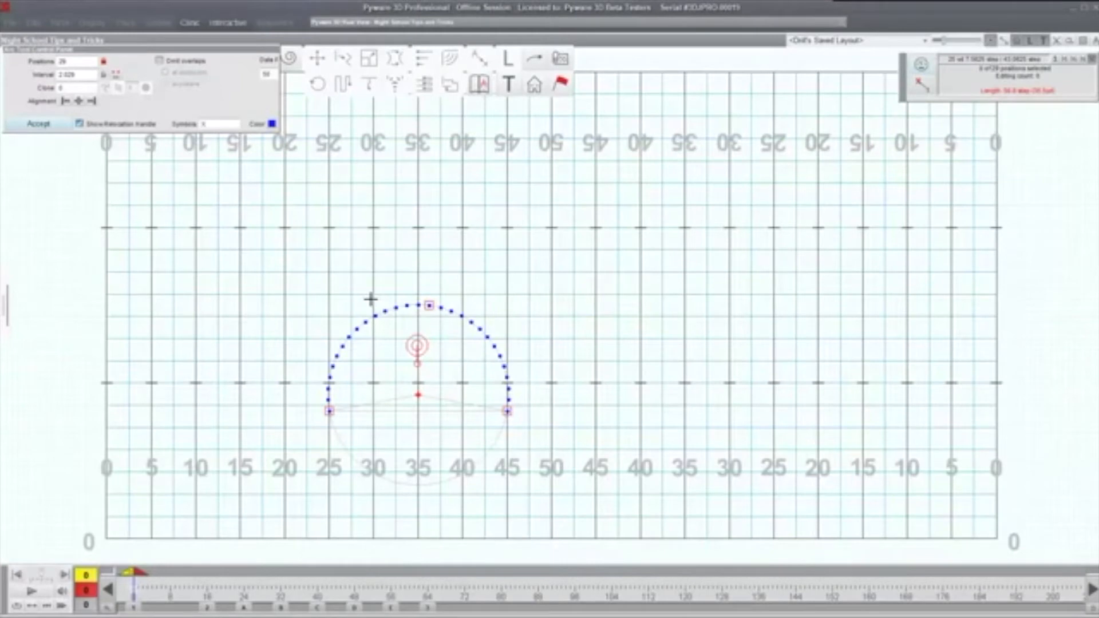
Rotate the arc back and forth in fine increments about its rotation handle, leaving its right end raised
{"action": "key", "text": "shift+Right"}
{"action": "key", "text": "shift+Right"}
{"action": "key", "text": "shift+Right"}
{"action": "key", "text": "shift+Right"}
{"action": "key", "text": "shift+Right"}
{"action": "key", "text": "shift+Right"}
{"action": "key", "text": "shift+Right"}
{"action": "key", "text": "shift+Right"}
{"action": "key", "text": "shift+Left"}
{"action": "key", "text": "shift+Left"}
{"action": "key", "text": "shift+Left"}
{"action": "key", "text": "shift+Left"}
{"action": "key", "text": "shift+Left"}
{"action": "key", "text": "shift+Left"}
{"action": "key", "text": "shift+Left"}
{"action": "key", "text": "shift+Left"}
{"action": "key", "text": "shift+Left"}
{"action": "key", "text": "shift+Left"}
{"action": "key", "text": "shift+Right"}
{"action": "key", "text": "shift+Right"}
{"action": "key", "text": "shift+Right"}
{"action": "key", "text": "shift+Right"}
{"action": "key", "text": "shift+Right"}
{"action": "key", "text": "shift+Right"}
{"action": "key", "text": "shift+Right"}
{"action": "key", "text": "shift+Right"}
{"action": "key", "text": "shift+Right"}
{"action": "key", "text": "shift+Right"}
{"action": "key", "text": "shift+Right"}
{"action": "key", "text": "shift+Right"}
{"action": "key", "text": "shift+Right"}
{"action": "key", "text": "shift+Right"}
{"action": "key", "text": "shift+Right"}
{"action": "key", "text": "shift+Right"}
{"action": "key", "text": "shift+Right"}
{"action": "key", "text": "shift+Right"}
{"action": "key", "text": "shift+Right"}
{"action": "key", "text": "shift+Right"}
{"action": "key", "text": "shift+Right"}
{"action": "key", "text": "shift+Right"}
{"action": "key", "text": "shift+Right"}
{"action": "key", "text": "shift+Right"}
{"action": "key", "text": "shift+Right"}
{"action": "key", "text": "shift+Right"}
{"action": "key", "text": "shift+Right"}
{"action": "key", "text": "shift+Right"}
{"action": "key", "text": "shift+Right"}
{"action": "key", "text": "shift+Right"}
{"action": "key", "text": "shift+Right"}
{"action": "key", "text": "shift+Right"}
{"action": "key", "text": "shift+Right"}
{"action": "key", "text": "shift+Right"}
{"action": "key", "text": "shift+Right"}
{"action": "key", "text": "shift+Right"}
{"action": "key", "text": "shift+Right"}
{"action": "key", "text": "shift+Right"}
{"action": "key", "text": "shift+Right"}
{"action": "key", "text": "shift+Right"}
{"action": "key", "text": "shift+Right"}
{"action": "key", "text": "shift+Right"}
{"action": "key", "text": "shift+Right"}
{"action": "key", "text": "shift+Right"}
{"action": "key", "text": "shift+Right"}
{"action": "key", "text": "shift+Right"}
{"action": "key", "text": "shift+Right"}
{"action": "key", "text": "shift+Right"}
{"action": "key", "text": "shift+Right"}
{"action": "key", "text": "shift+Left"}
{"action": "key", "text": "shift+Left"}
{"action": "key", "text": "shift+Left"}
{"action": "key", "text": "shift+Left"}
{"action": "key", "text": "shift+Left"}
{"action": "key", "text": "shift+Left"}
{"action": "key", "text": "shift+Left"}
{"action": "key", "text": "shift+Right"}
{"action": "key", "text": "shift+Right"}
{"action": "key", "text": "shift+Right"}
{"action": "key", "text": "shift+Right"}
{"action": "key", "text": "shift+Right"}
{"action": "key", "text": "shift+Right"}
{"action": "key", "text": "shift+Right"}
{"action": "key", "text": "shift+Right"}
{"action": "key", "text": "shift+Right"}
{"action": "key", "text": "shift+Right"}
{"action": "key", "text": "shift+Right"}
{"action": "key", "text": "shift+Right"}
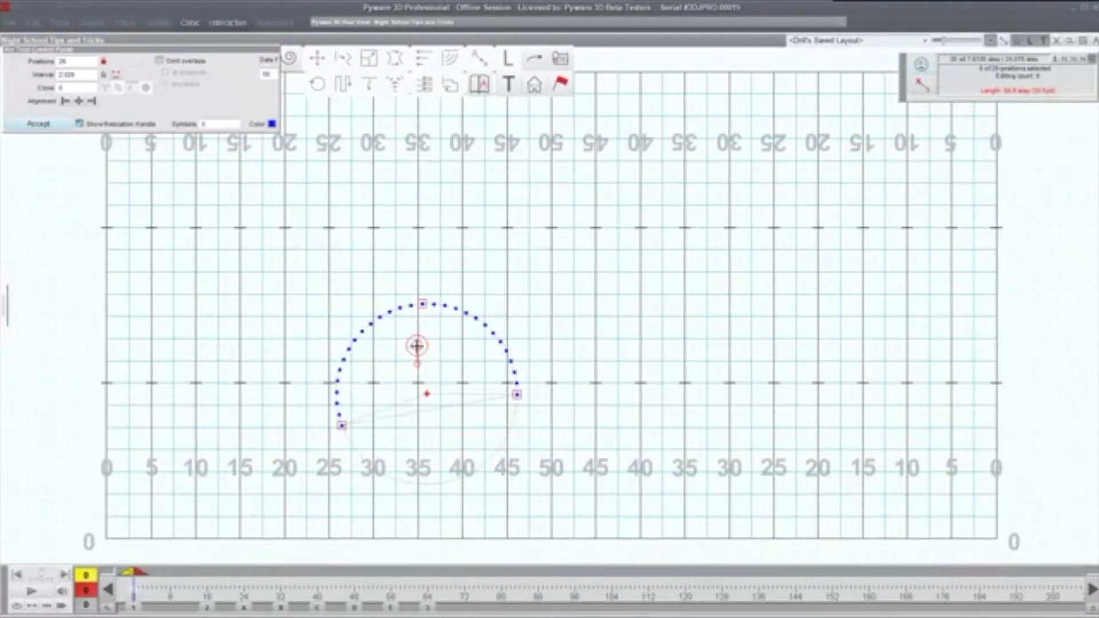
Move the arc between the hashes, rotate it about its handle and about its left end, and discard it
{"action": "left_click_drag", "start_coordinate": [417, 346], "coordinate": [416, 308]}
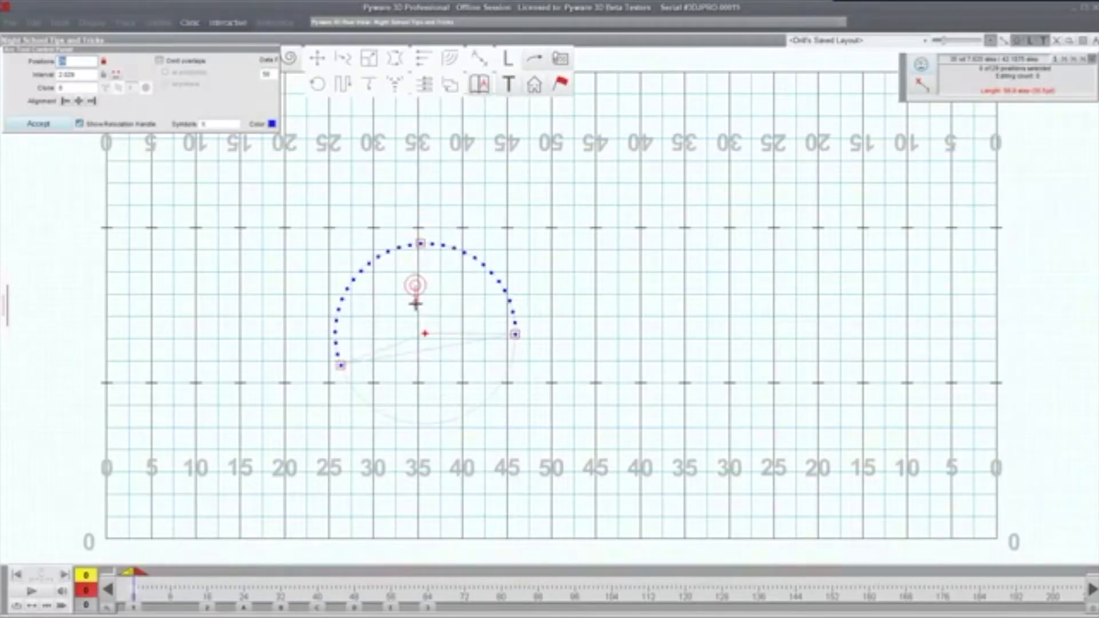
{"action": "mouse_move", "coordinate": [416, 304]}
{"action": "left_mouse_down"}
{"action": "mouse_move", "coordinate": [397, 524]}
{"action": "mouse_move", "coordinate": [420, 530]}
{"action": "mouse_move", "coordinate": [421, 563]}
{"action": "mouse_move", "coordinate": [476, 548]}
{"action": "mouse_move", "coordinate": [446, 535]}
{"action": "mouse_move", "coordinate": [462, 531]}
{"action": "mouse_move", "coordinate": [414, 535]}
{"action": "left_mouse_up"}
{"action": "left_click_drag", "start_coordinate": [415, 302], "coordinate": [449, 551]}
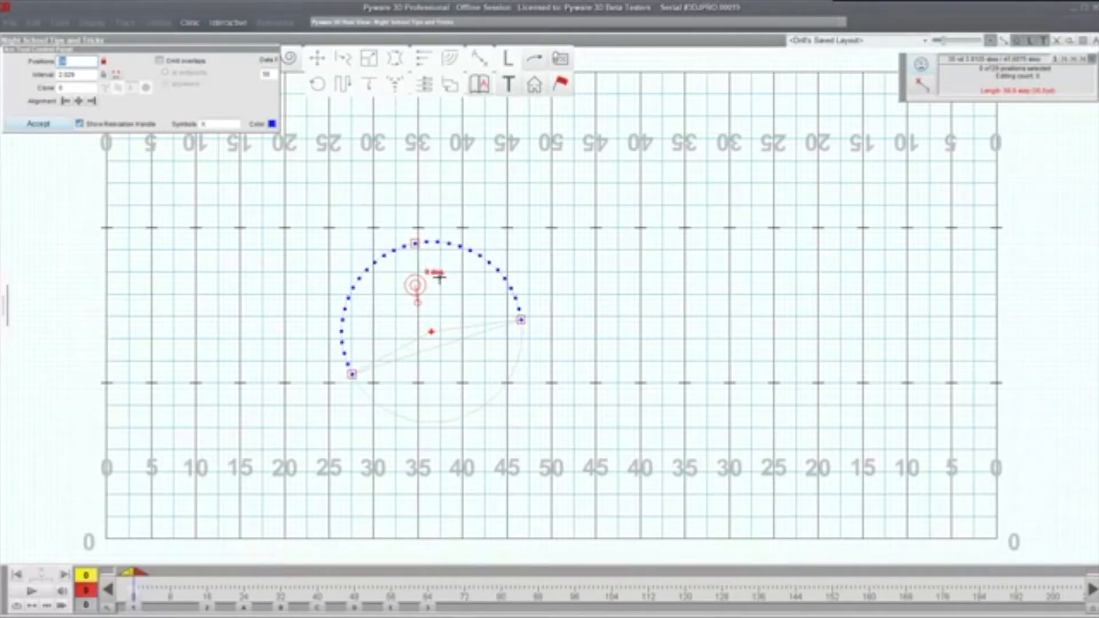
{"action": "left_click_drag", "start_coordinate": [417, 305], "coordinate": [288, 507]}
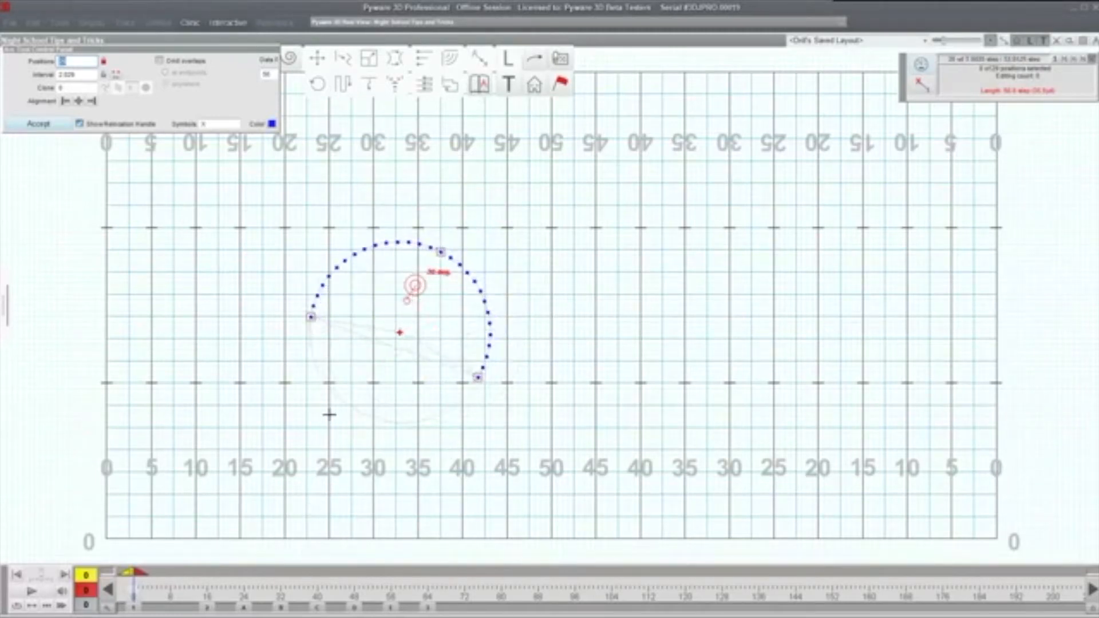
{"action": "left_click_drag", "start_coordinate": [415, 285], "coordinate": [205, 398]}
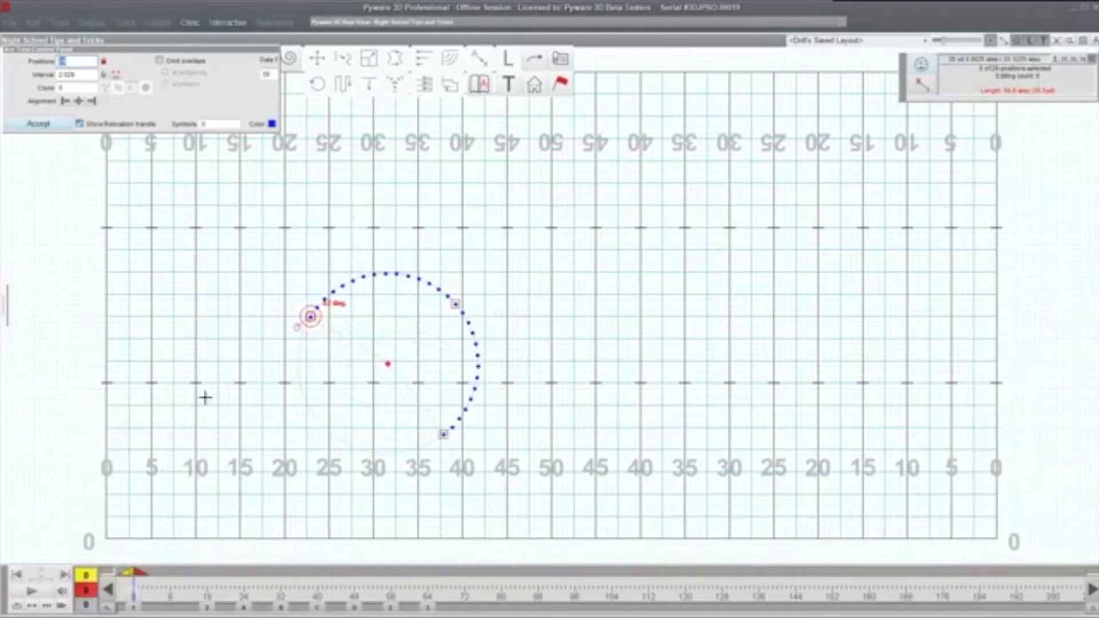
{"action": "key", "text": "Escape"}
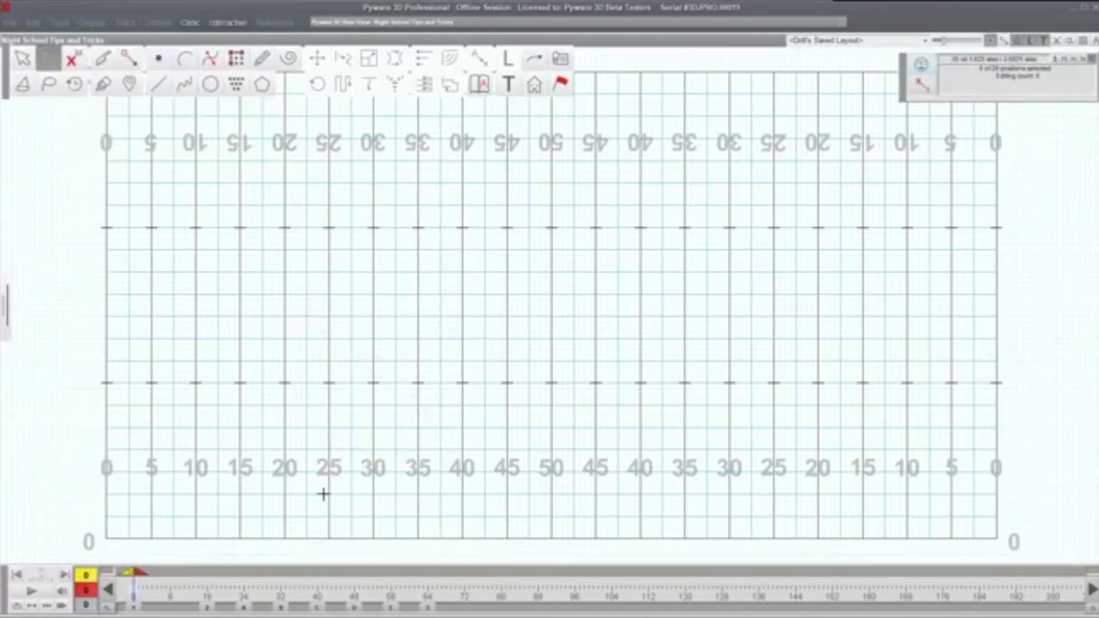
At count 0, draw and accept an arc of 26 positions from near the 33 to the 50 yard line, between the hashes
{"action": "left_click", "coordinate": [185, 60]}
{"action": "left_click", "coordinate": [400, 375]}
{"action": "left_click", "coordinate": [547, 346]}
{"action": "left_click", "coordinate": [440, 271]}
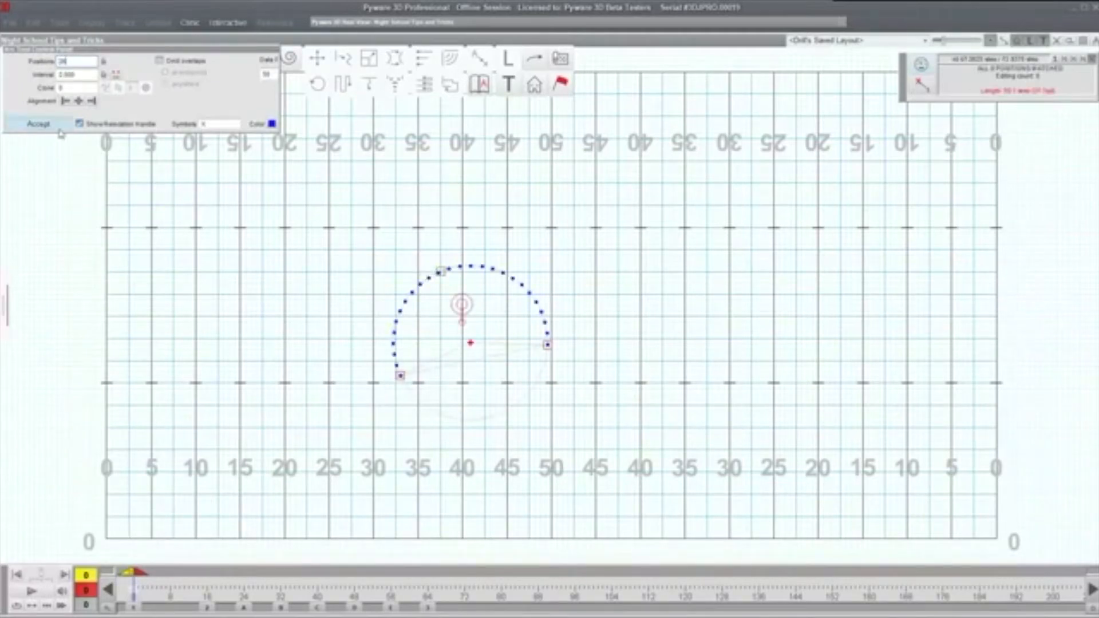
{"action": "left_click", "coordinate": [38, 124]}
For counts 0 to 16, select all 26 performers and draw a destination arc between about the 34 and 49 yard lines
{"action": "left_click", "coordinate": [202, 597]}
{"action": "left_click_drag", "start_coordinate": [356, 225], "coordinate": [613, 466]}
{"action": "left_click", "coordinate": [185, 59]}
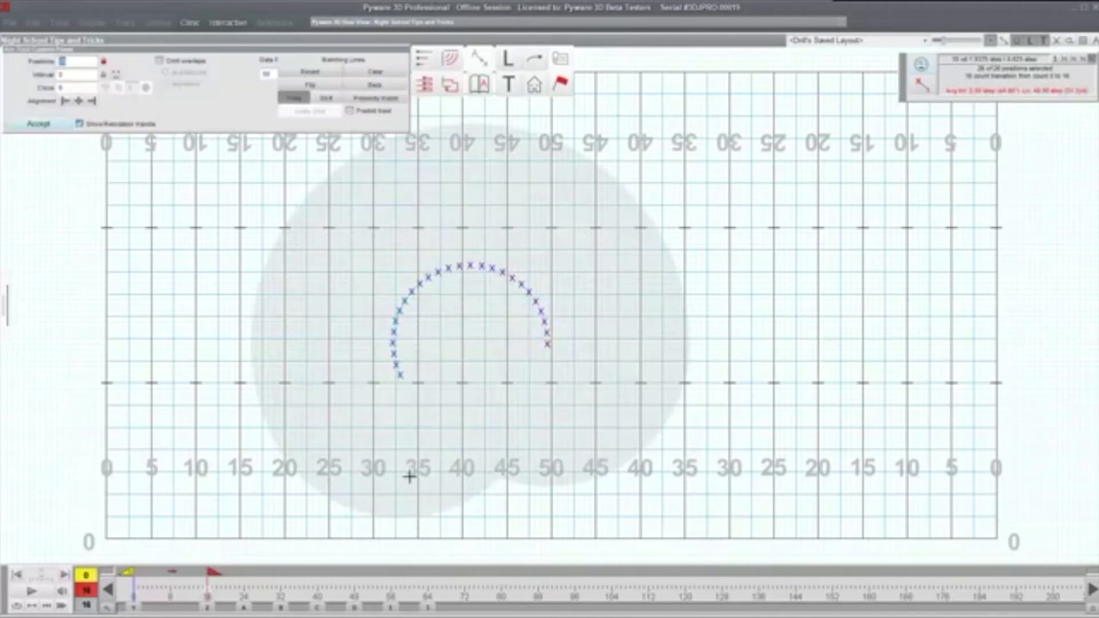
{"action": "left_click", "coordinate": [407, 415]}
{"action": "left_click", "coordinate": [541, 374]}
{"action": "left_click_drag", "start_coordinate": [458, 359], "coordinate": [484, 359]}
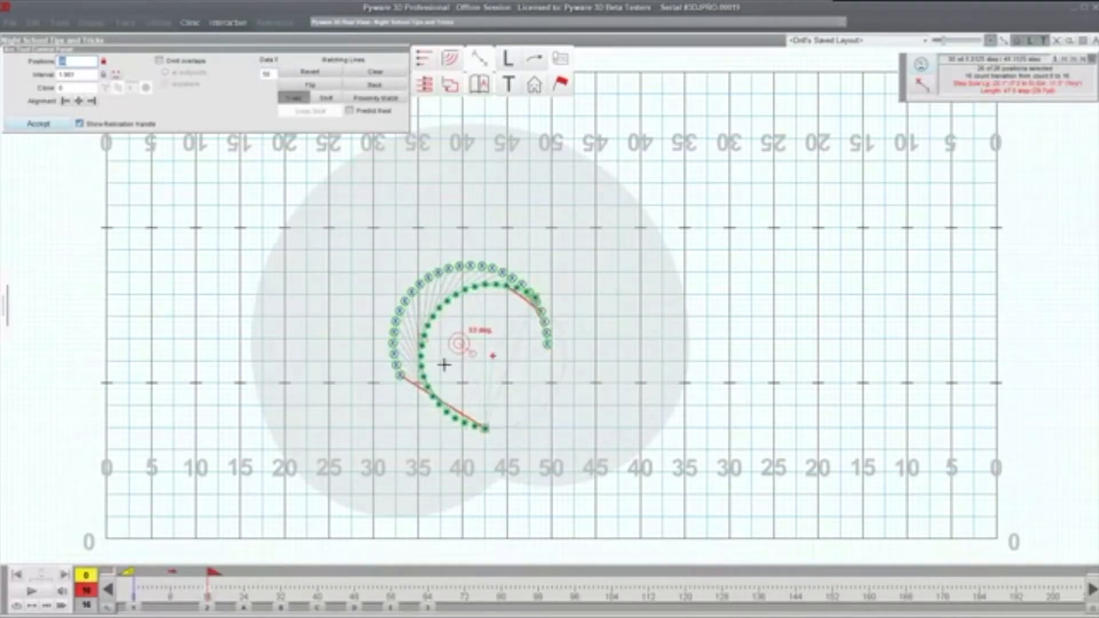
Reposition and rotate the destination arc so it opens downward just inside the starting arc, and accept the transition
{"action": "left_click_drag", "start_coordinate": [458, 345], "coordinate": [378, 316]}
{"action": "left_click_drag", "start_coordinate": [580, 481], "coordinate": [652, 275]}
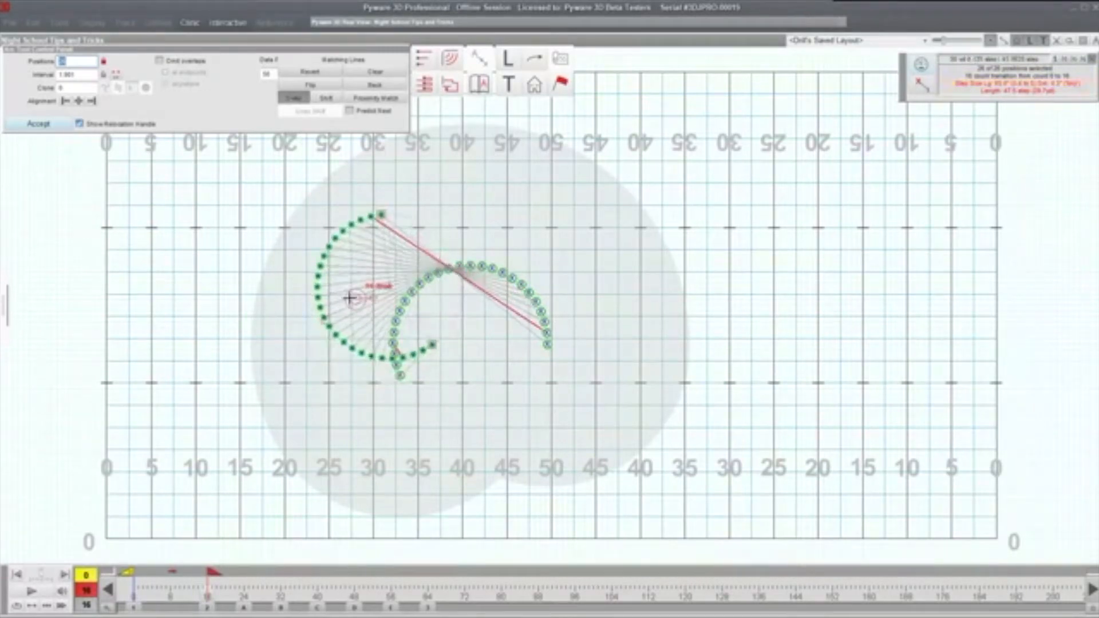
{"action": "left_click_drag", "start_coordinate": [351, 299], "coordinate": [449, 330]}
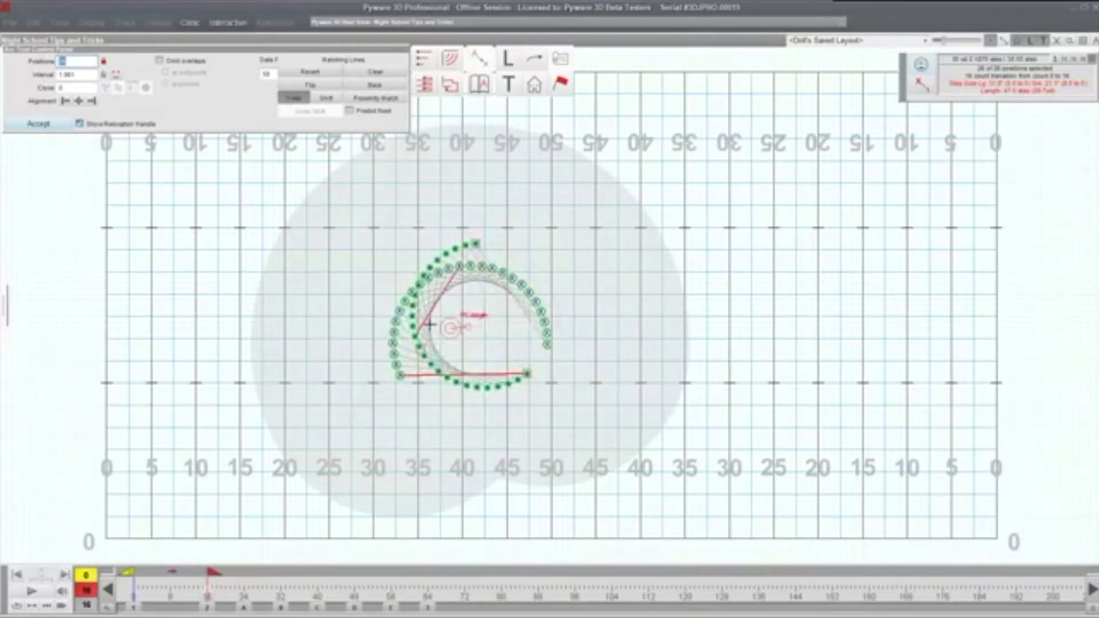
{"action": "scroll", "coordinate": [430, 325], "scroll_direction": "down", "scroll_amount": 2}
{"action": "scroll", "coordinate": [430, 325], "scroll_direction": "up", "scroll_amount": 3}
{"action": "scroll", "coordinate": [430, 325], "scroll_direction": "down", "scroll_amount": 5}
{"action": "scroll", "coordinate": [430, 325], "scroll_direction": "down", "scroll_amount": 6}
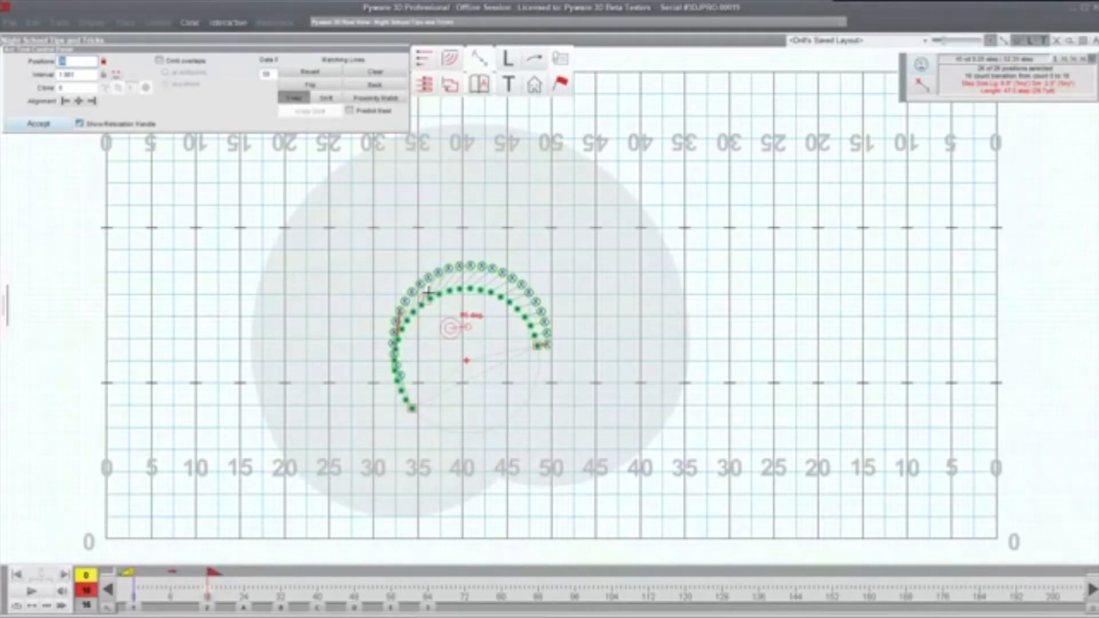
{"action": "left_click", "coordinate": [39, 124]}
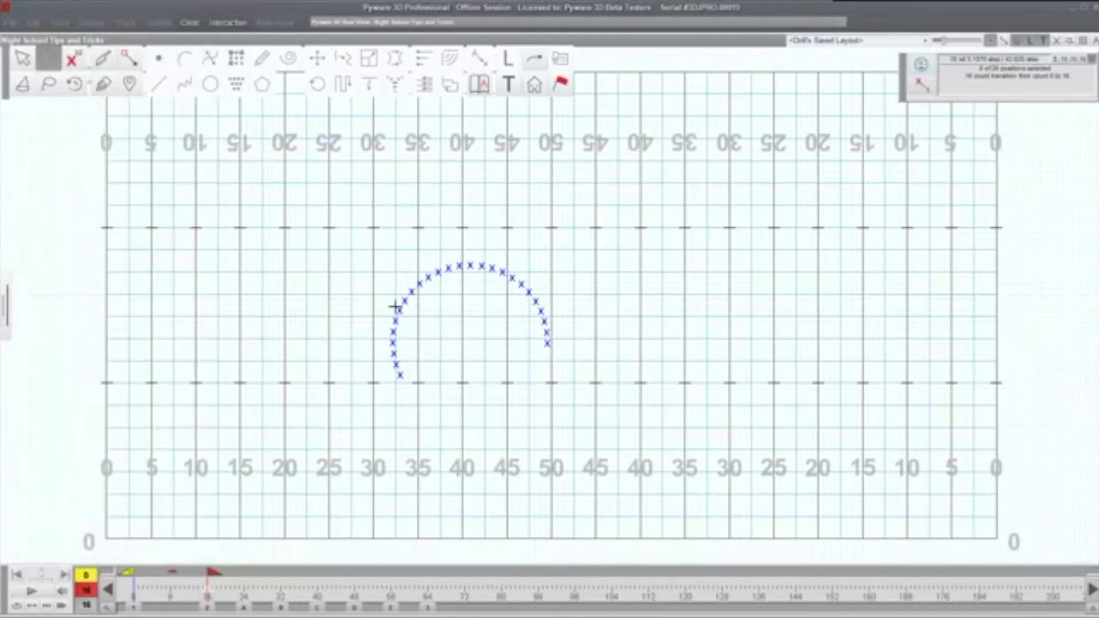
At count 0, start a new line and set its symbols to X followed by a series of special-character symbols
{"action": "left_click", "coordinate": [158, 85]}
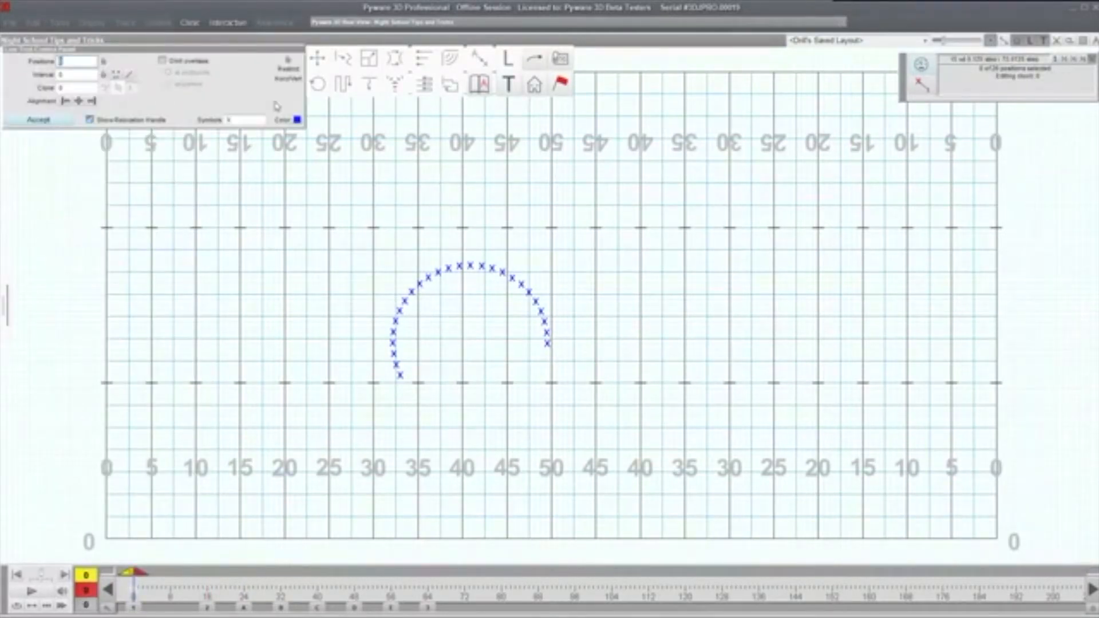
{"action": "left_click", "coordinate": [249, 119]}
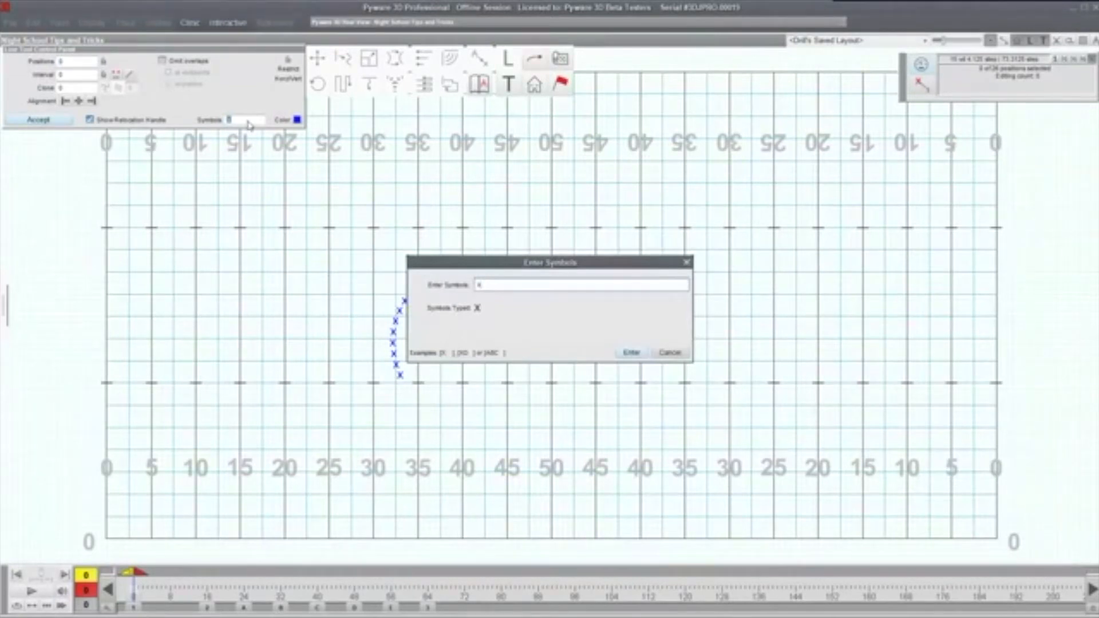
{"action": "left_click_drag", "start_coordinate": [531, 264], "coordinate": [499, 177]}
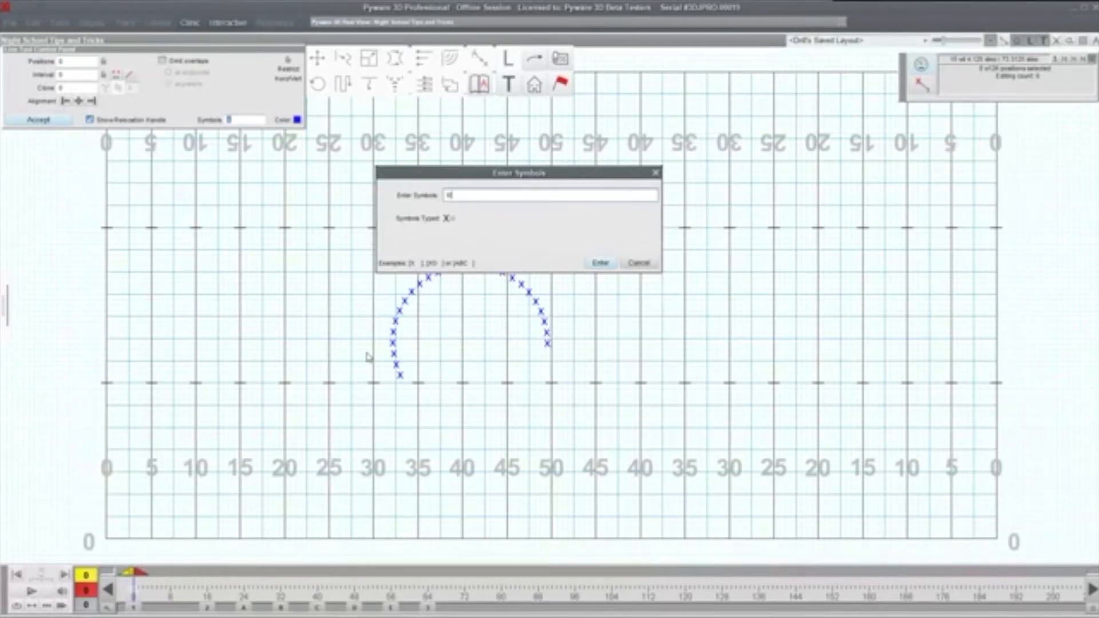
{"action": "type", "text": "O"}
{"action": "type", "text": "#$%^&"}
{"action": "type", "text": "*"}
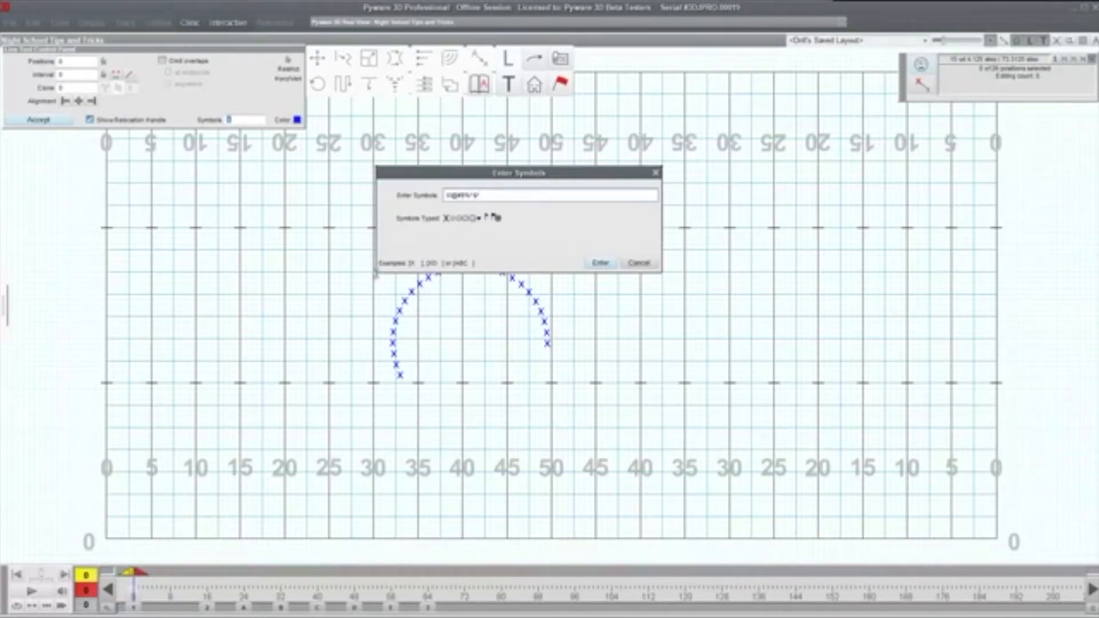
{"action": "left_click_drag", "start_coordinate": [479, 195], "coordinate": [448, 195]}
{"action": "left_click", "coordinate": [611, 265]}
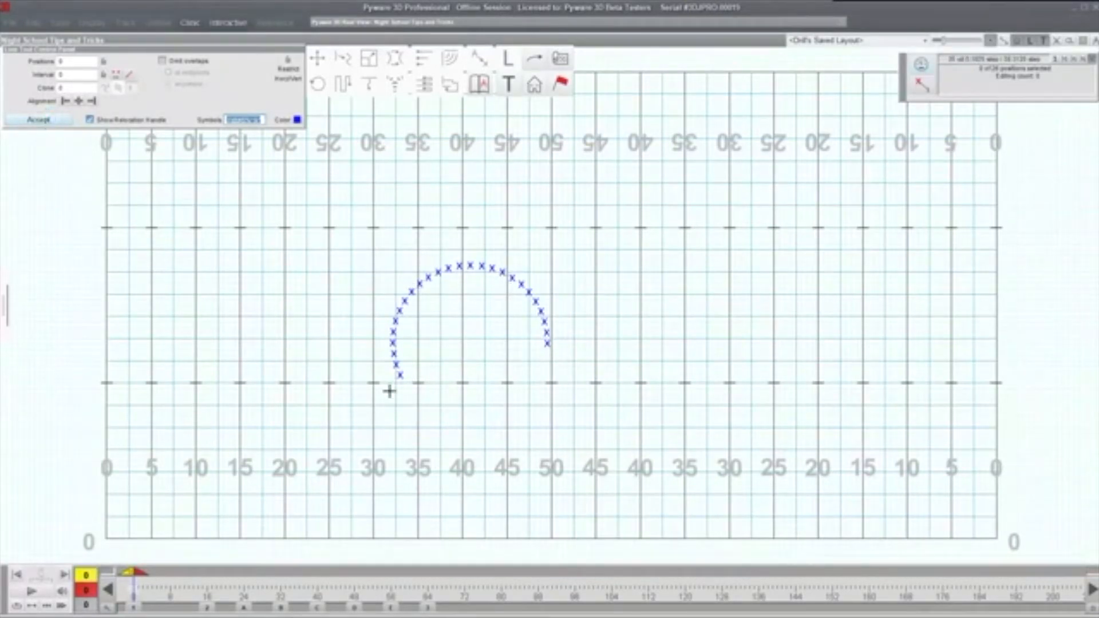
Draw and accept a diagonal line of 20 positions from about the 26 to the 46 yard line above the arc
{"action": "left_click", "coordinate": [342, 298]}
{"action": "left_click", "coordinate": [495, 224]}
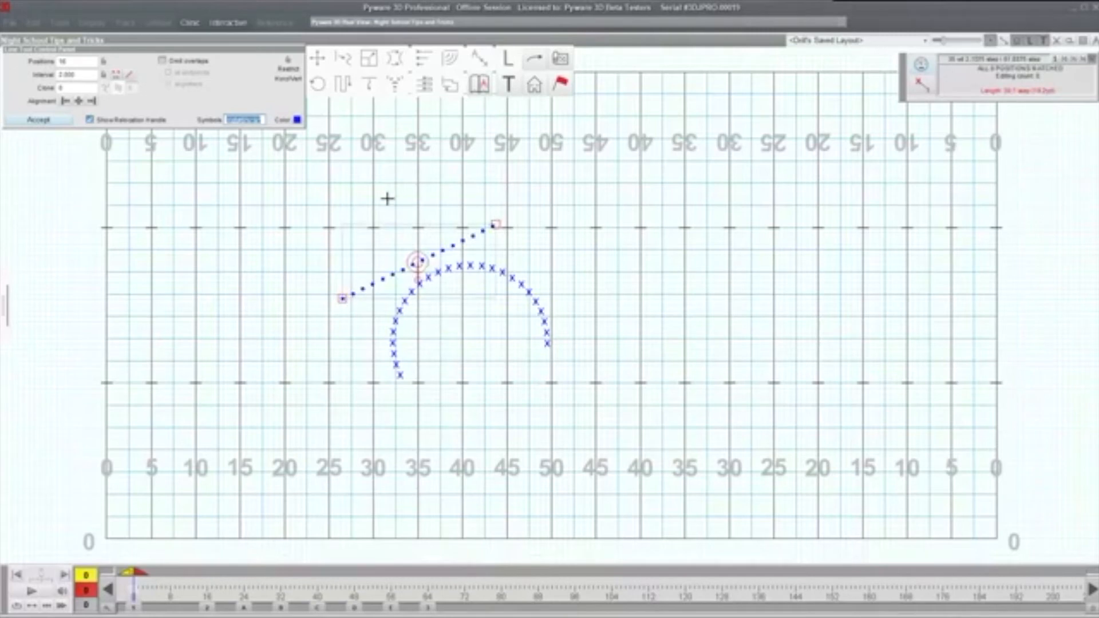
{"action": "left_click_drag", "start_coordinate": [496, 224], "coordinate": [515, 170]}
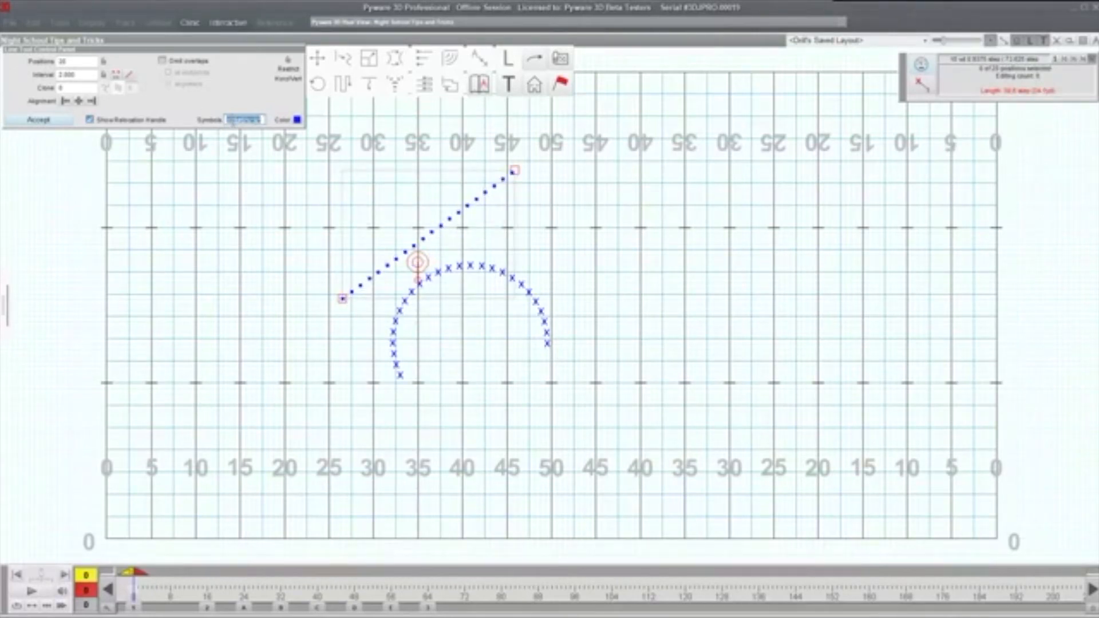
{"action": "left_click", "coordinate": [27, 121]}
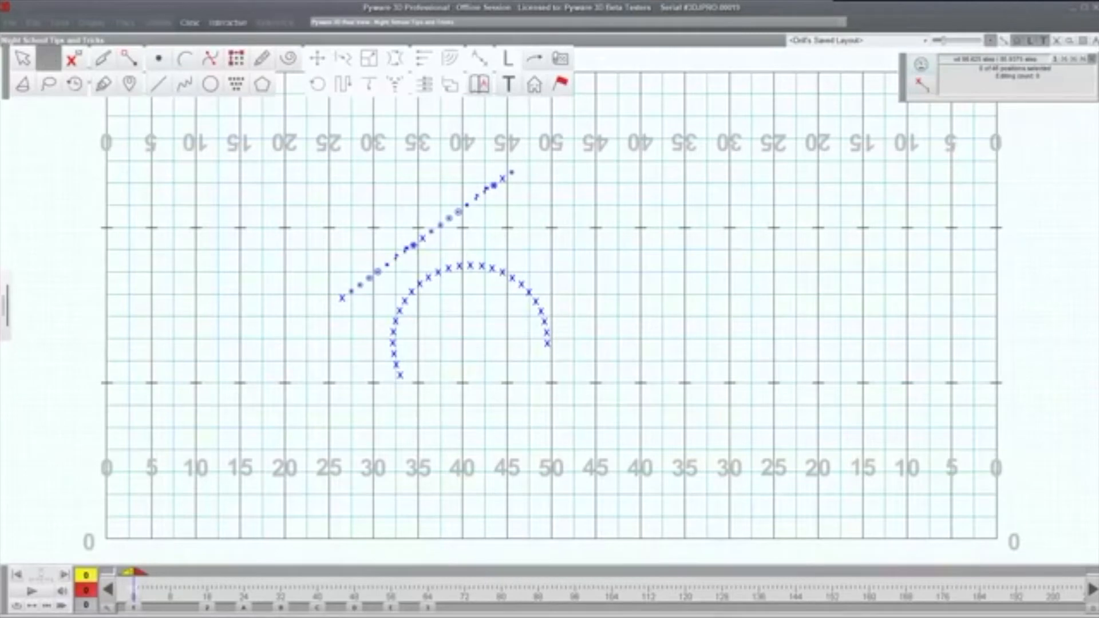
Draw a nearly horizontal line about 12 yards long with a 2-step interval, starting at the 40-yard line in front of the front hash
{"action": "left_click", "coordinate": [159, 87]}
{"action": "left_click", "coordinate": [569, 447]}
{"action": "left_click", "coordinate": [84, 74]}
{"action": "key", "text": "Return"}
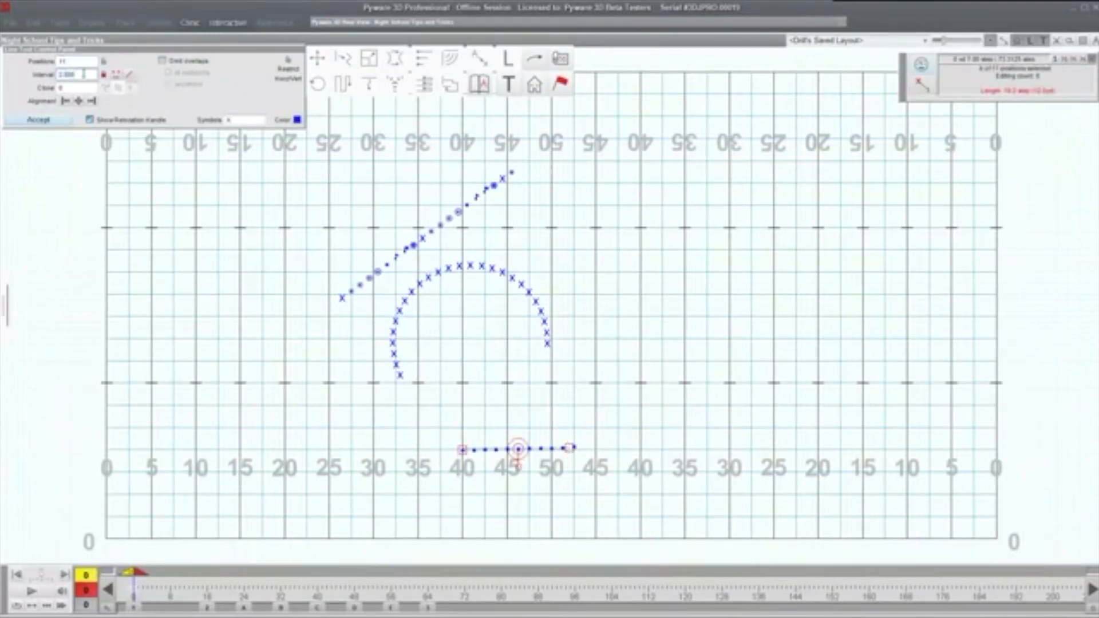
{"action": "double_click", "coordinate": [84, 74]}
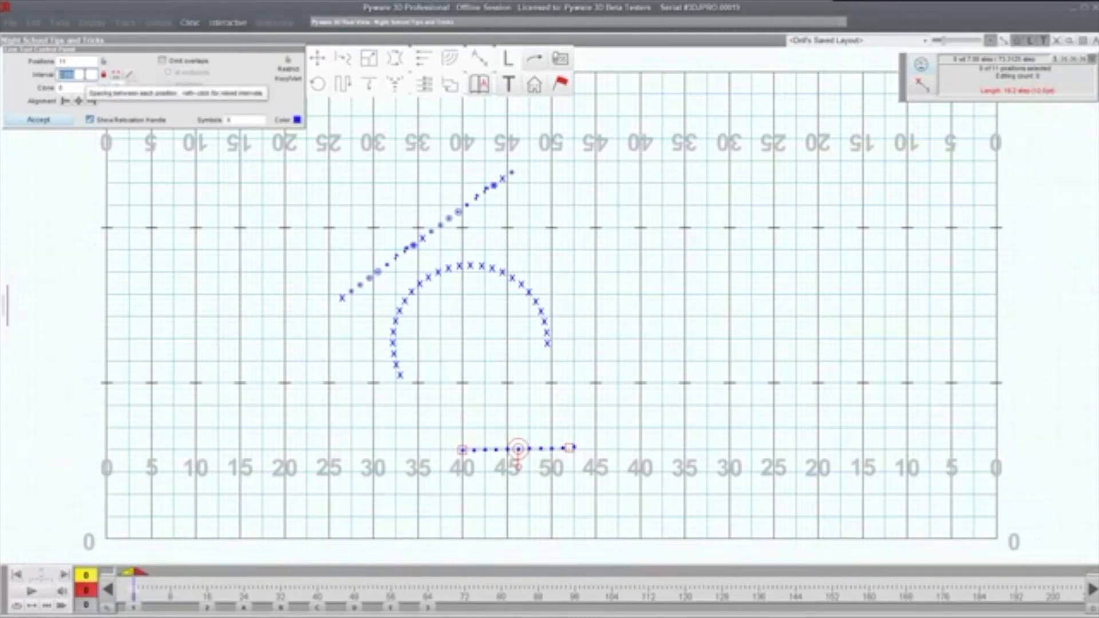
Give the line a mixed interval of 4x3,4x2,6x1
{"action": "left_click", "coordinate": [83, 74], "text": "alt"}
{"action": "double_click", "coordinate": [84, 74]}
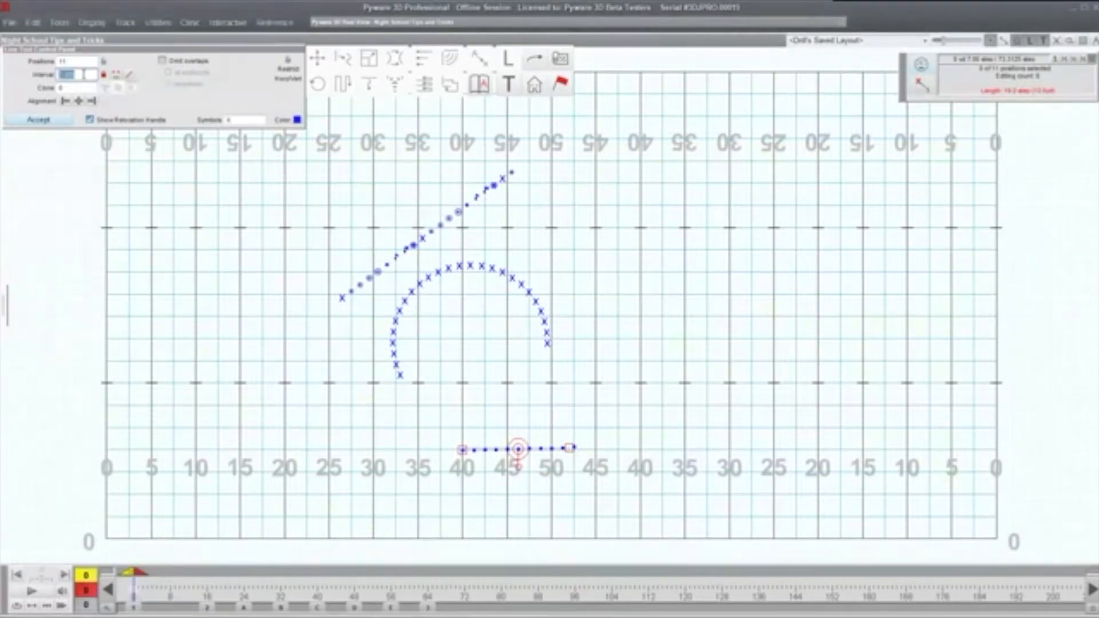
{"action": "left_click", "coordinate": [117, 77]}
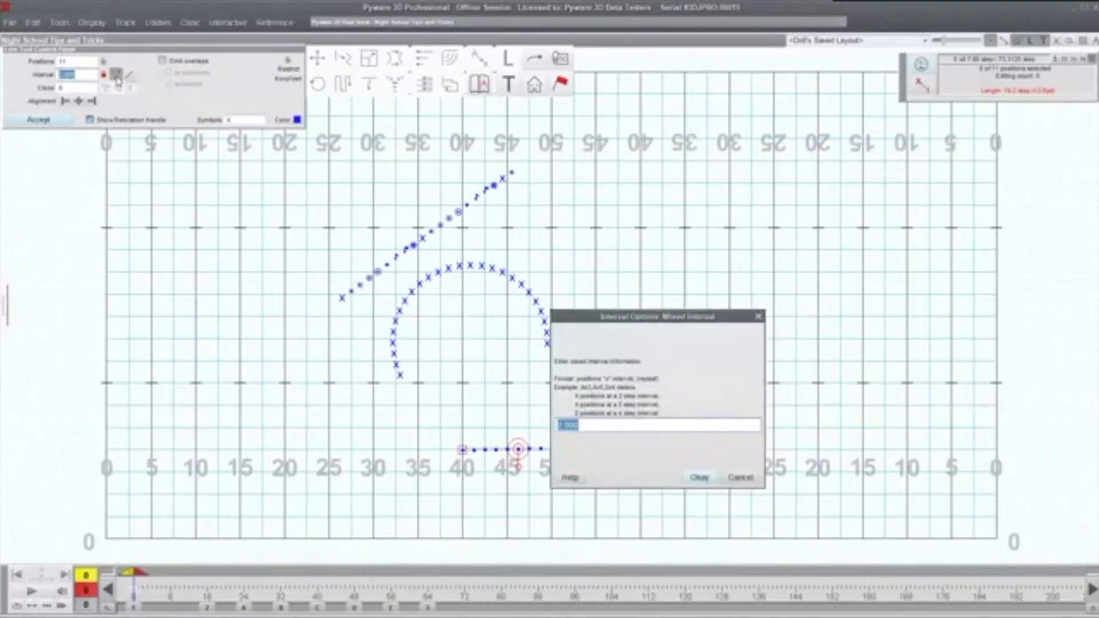
{"action": "left_click_drag", "start_coordinate": [667, 318], "coordinate": [702, 89]}
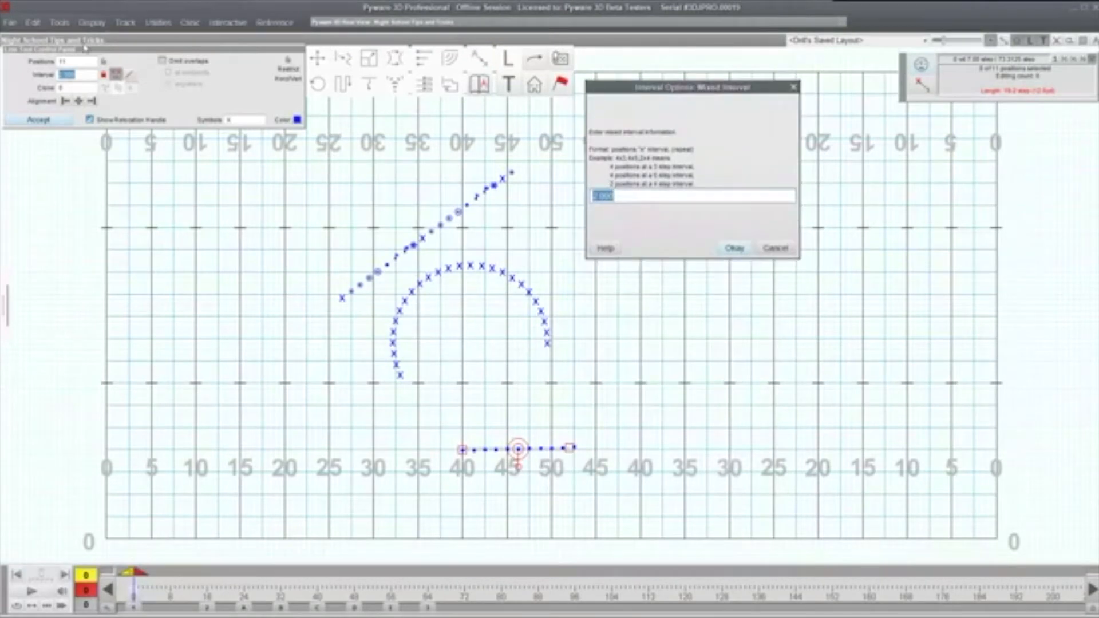
{"action": "left_click", "coordinate": [640, 195]}
{"action": "double_click", "coordinate": [637, 195]}
{"action": "type", "text": "4x3,4x2.6x1"}
{"action": "left_click", "coordinate": [735, 248]}
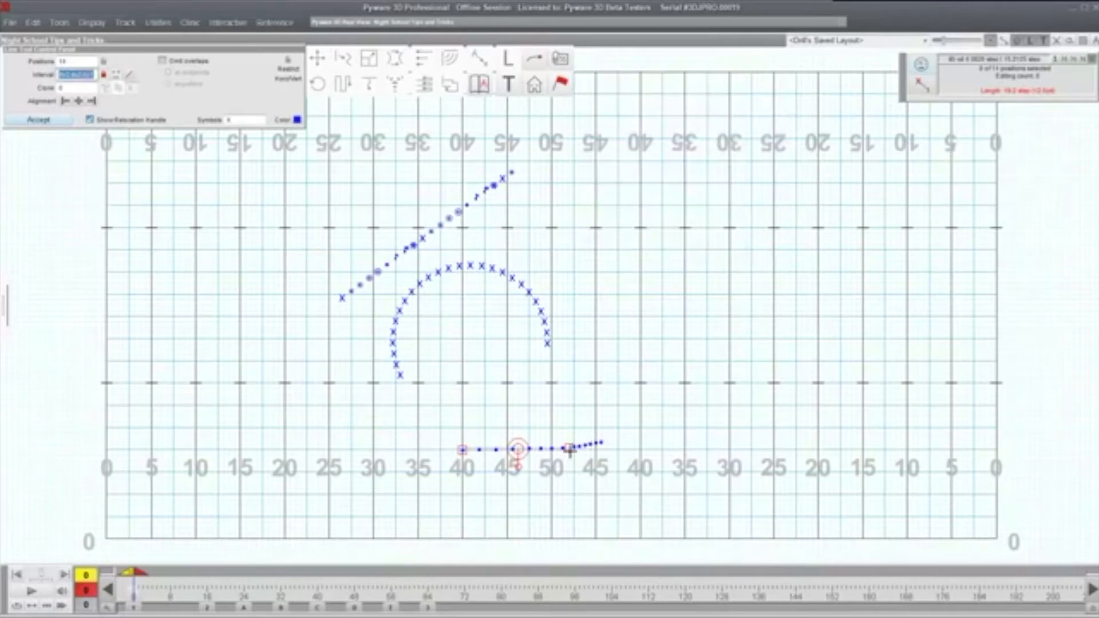
Level the line at about 15.5 yards long on the front hash and accept it with its mixed intervals
{"action": "left_click_drag", "start_coordinate": [569, 450], "coordinate": [628, 449]}
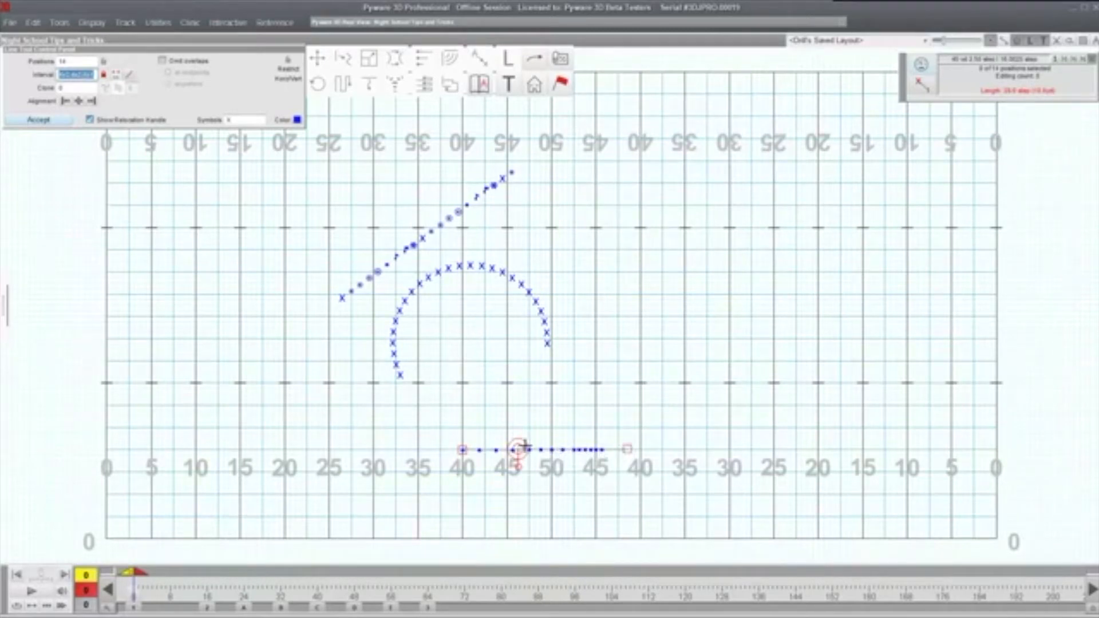
{"action": "left_click_drag", "start_coordinate": [517, 448], "coordinate": [518, 383]}
{"action": "left_click_drag", "start_coordinate": [626, 385], "coordinate": [600, 381]}
{"action": "left_click", "coordinate": [115, 75]}
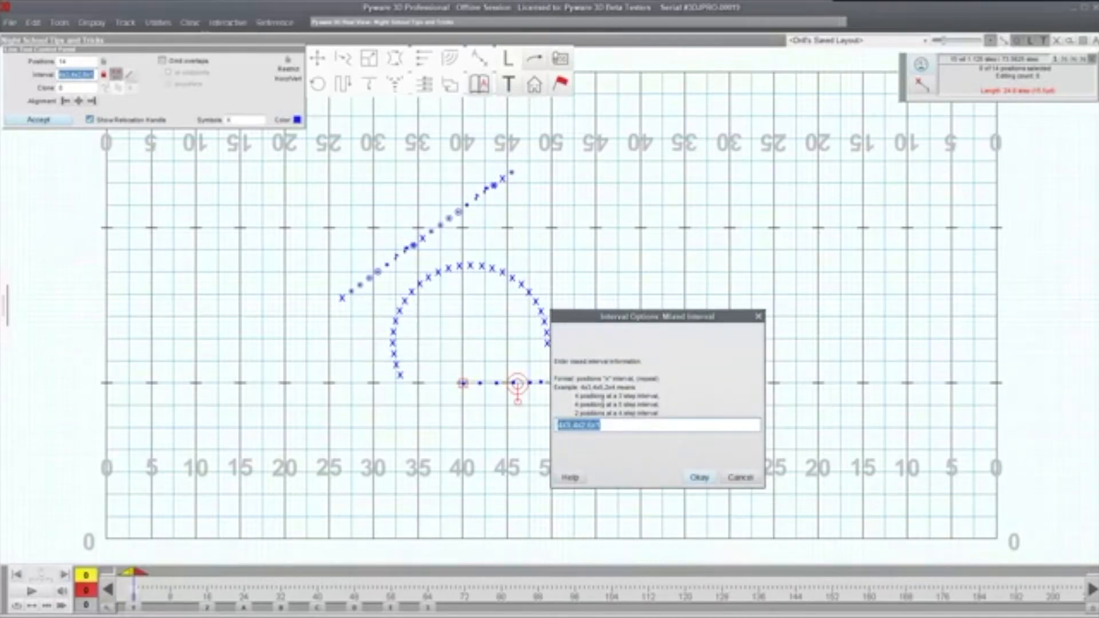
{"action": "left_click", "coordinate": [699, 478]}
{"action": "left_click", "coordinate": [39, 120]}
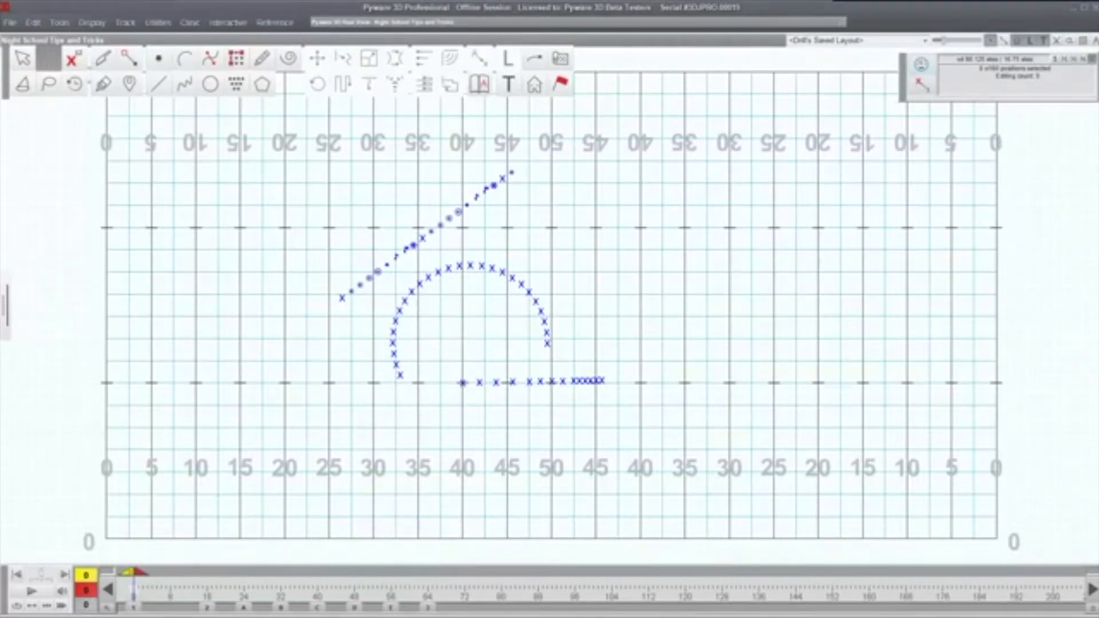
Select all performers in the diagonal line, arc and horizontal line and permanently delete them
{"action": "left_click", "coordinate": [343, 216]}
{"action": "left_click_drag", "start_coordinate": [276, 144], "coordinate": [802, 452]}
{"action": "key", "text": "Delete"}
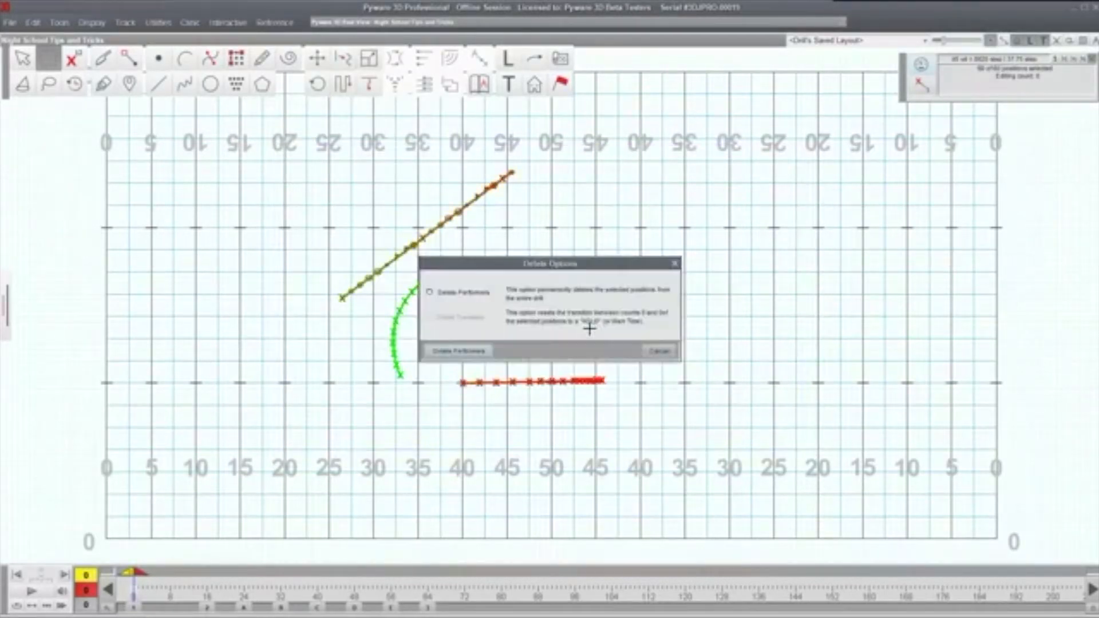
{"action": "left_click", "coordinate": [459, 350]}
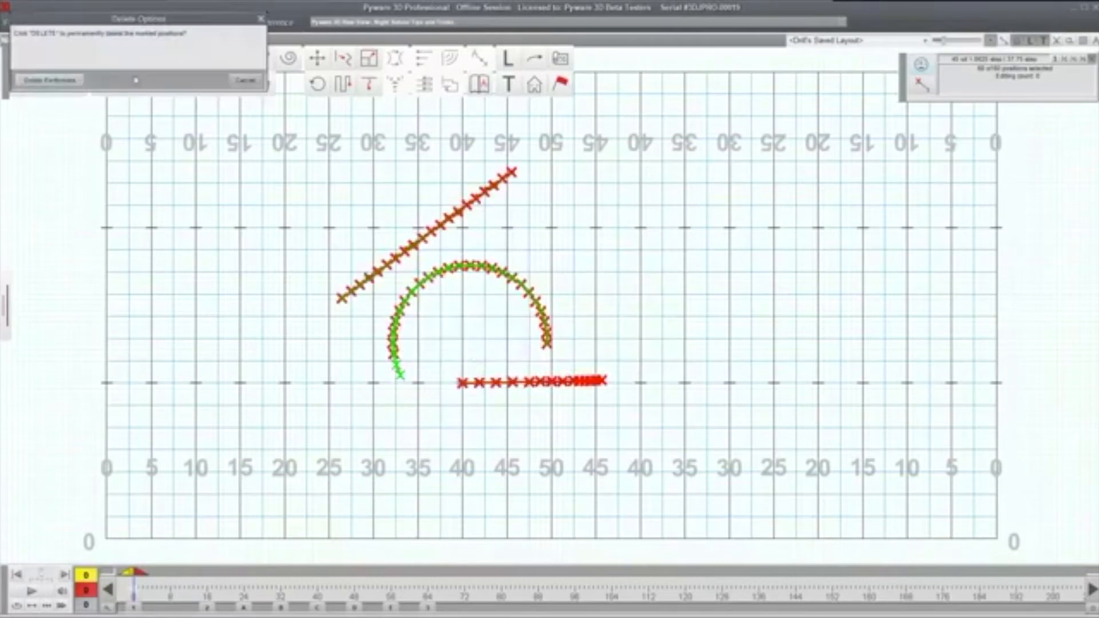
{"action": "left_click", "coordinate": [49, 80]}
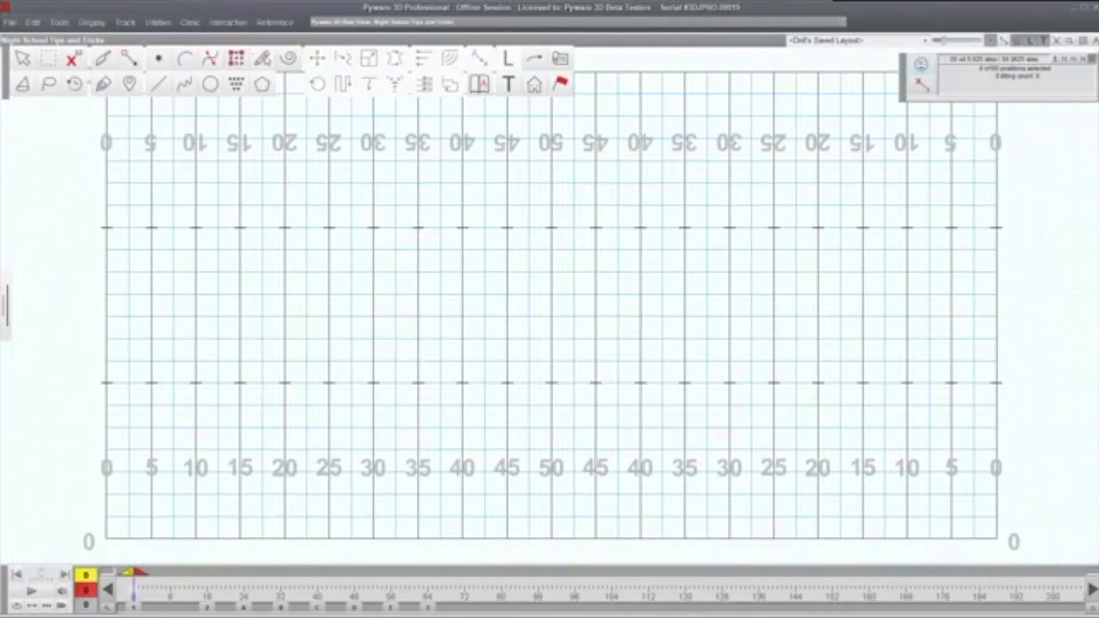
Draw a winding freeform line from the 20-yard line on the front hash, loop it back and extend it with four straight segments
{"action": "left_click", "coordinate": [263, 60]}
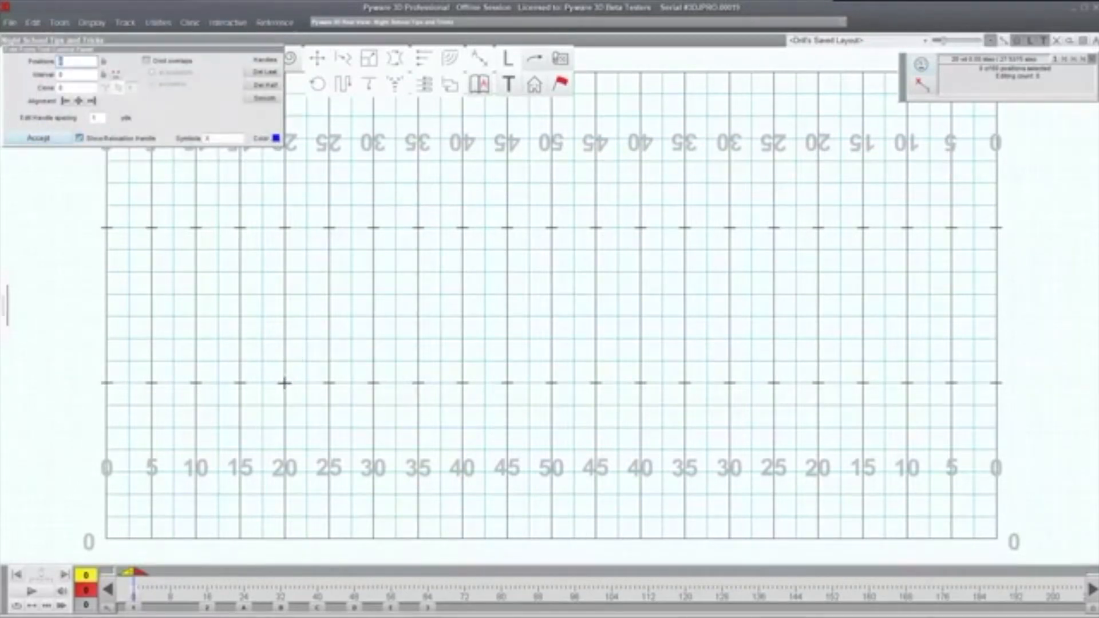
{"action": "mouse_move", "coordinate": [285, 383]}
{"action": "left_mouse_down"}
{"action": "mouse_move", "coordinate": [406, 380]}
{"action": "mouse_move", "coordinate": [463, 404]}
{"action": "mouse_move", "coordinate": [523, 380]}
{"action": "mouse_move", "coordinate": [648, 394]}
{"action": "mouse_move", "coordinate": [705, 383]}
{"action": "left_mouse_up"}
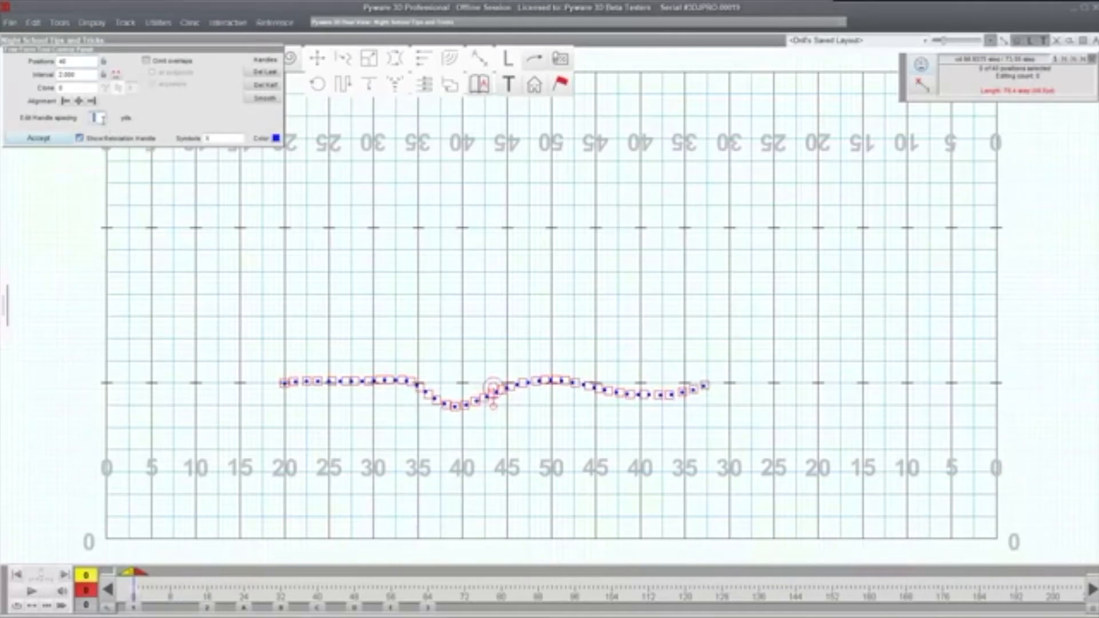
{"action": "mouse_move", "coordinate": [699, 361]}
{"action": "left_mouse_down"}
{"action": "mouse_move", "coordinate": [709, 275]}
{"action": "mouse_move", "coordinate": [651, 258]}
{"action": "mouse_move", "coordinate": [524, 315]}
{"action": "left_mouse_up"}
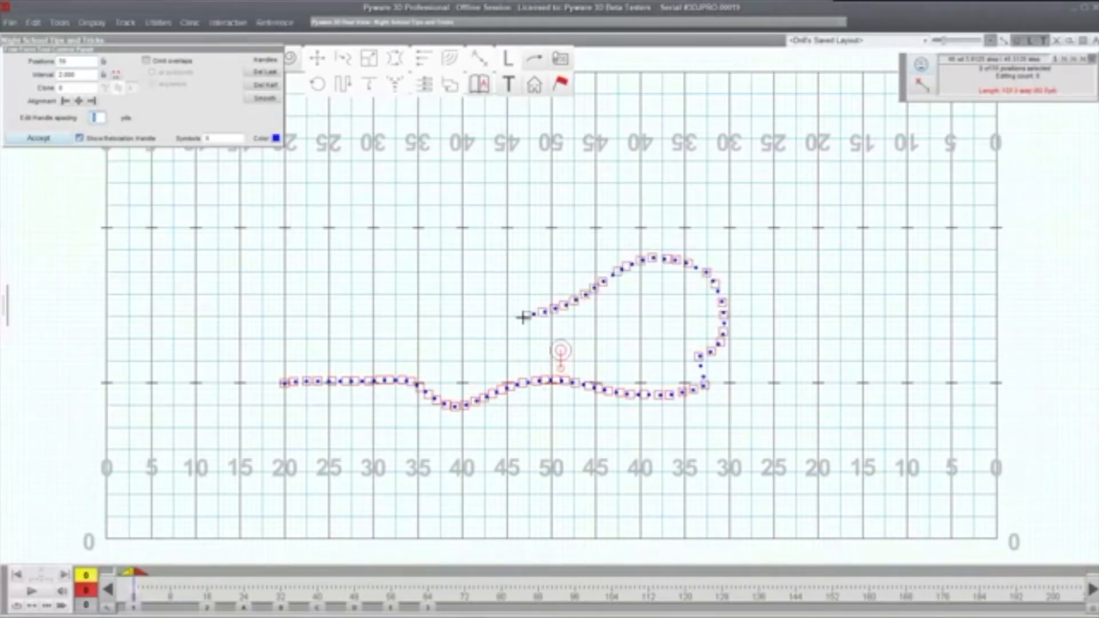
{"action": "left_click", "coordinate": [414, 220]}
{"action": "left_click", "coordinate": [279, 304]}
{"action": "left_click", "coordinate": [184, 360]}
{"action": "left_click", "coordinate": [169, 249]}
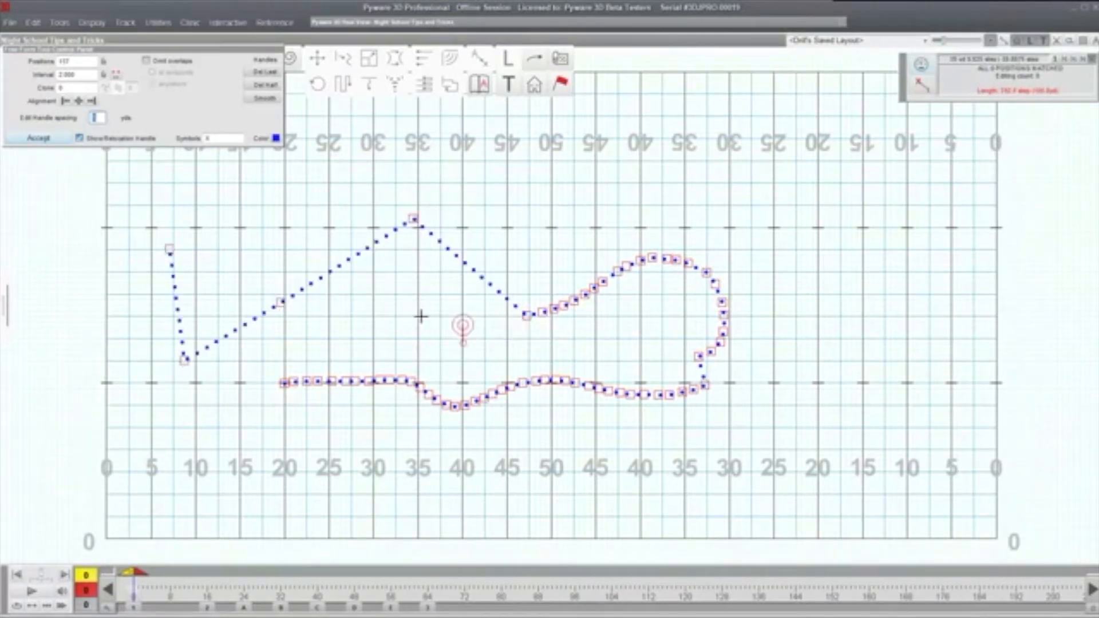
Pull the freeform's upper segment out to about the 21-yard line and redraw the adjoining stretch freehand with added handles
{"action": "left_click", "coordinate": [344, 259]}
{"action": "left_click_drag", "start_coordinate": [344, 260], "coordinate": [293, 199]}
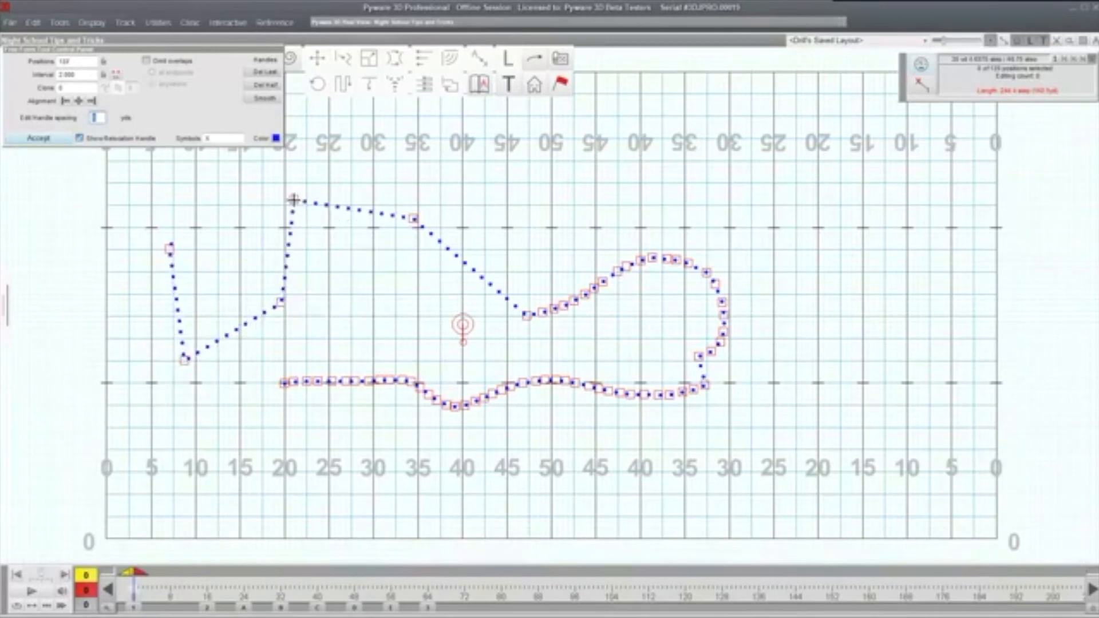
{"action": "mouse_move", "coordinate": [332, 207]}
{"action": "left_mouse_down"}
{"action": "mouse_move", "coordinate": [454, 247]}
{"action": "mouse_move", "coordinate": [469, 242]}
{"action": "left_mouse_up"}
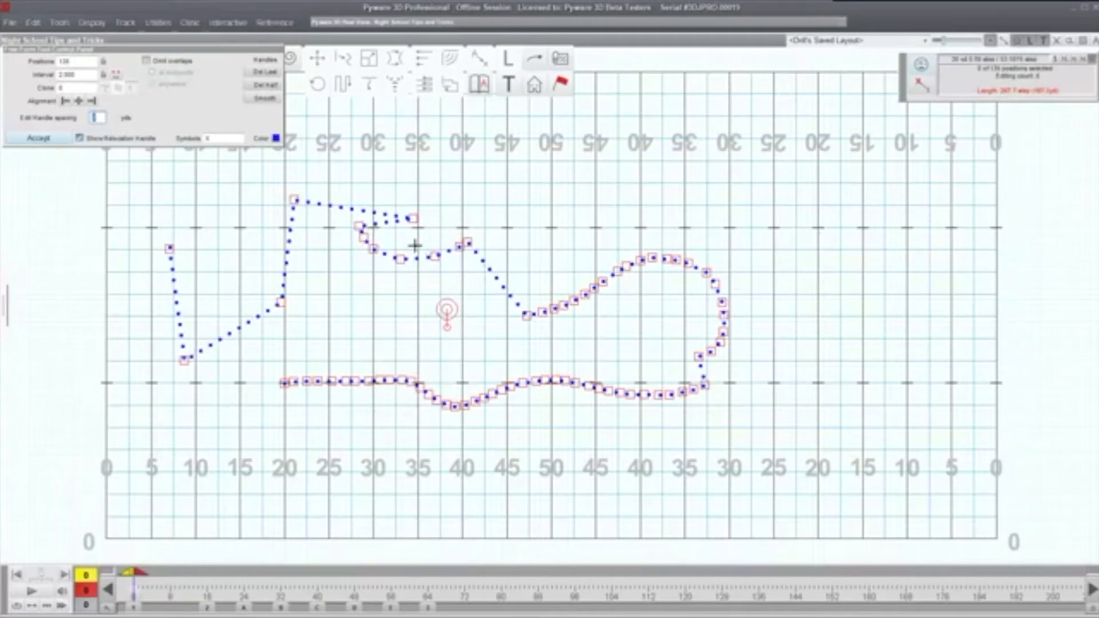
{"action": "mouse_move", "coordinate": [483, 267]}
{"action": "left_mouse_down"}
{"action": "mouse_move", "coordinate": [513, 251]}
{"action": "mouse_move", "coordinate": [587, 240]}
{"action": "left_mouse_up"}
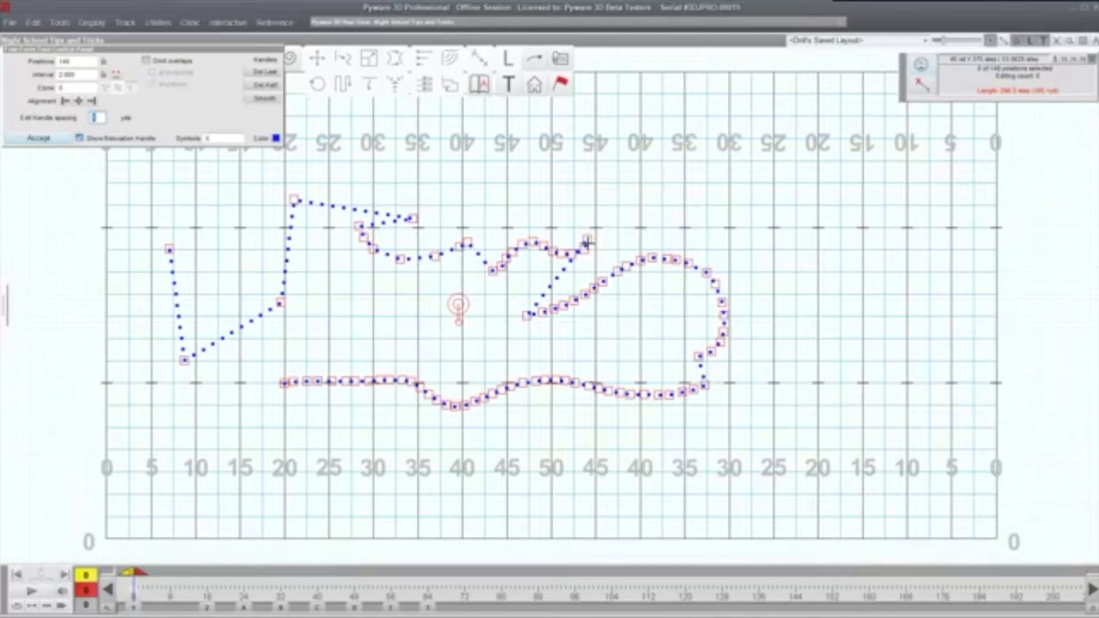
Delete the added freehand handles from the freeform's upper stretch and cancel the shape
{"action": "left_click_drag", "start_coordinate": [588, 240], "coordinate": [383, 254]}
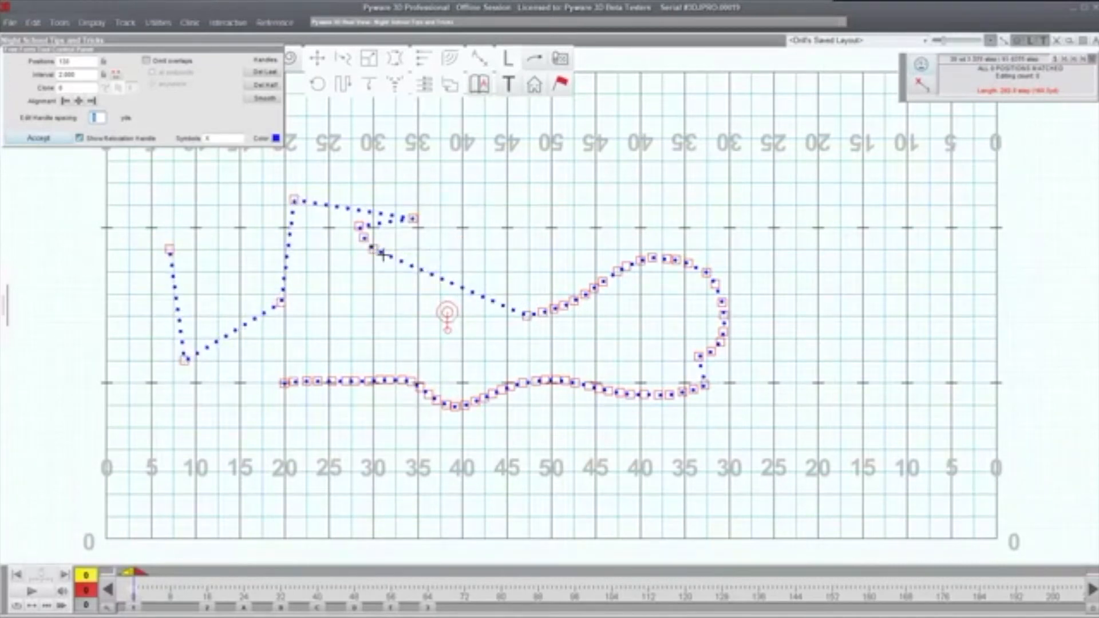
{"action": "left_click", "coordinate": [374, 249]}
{"action": "left_click", "coordinate": [364, 237]}
{"action": "left_click", "coordinate": [361, 227]}
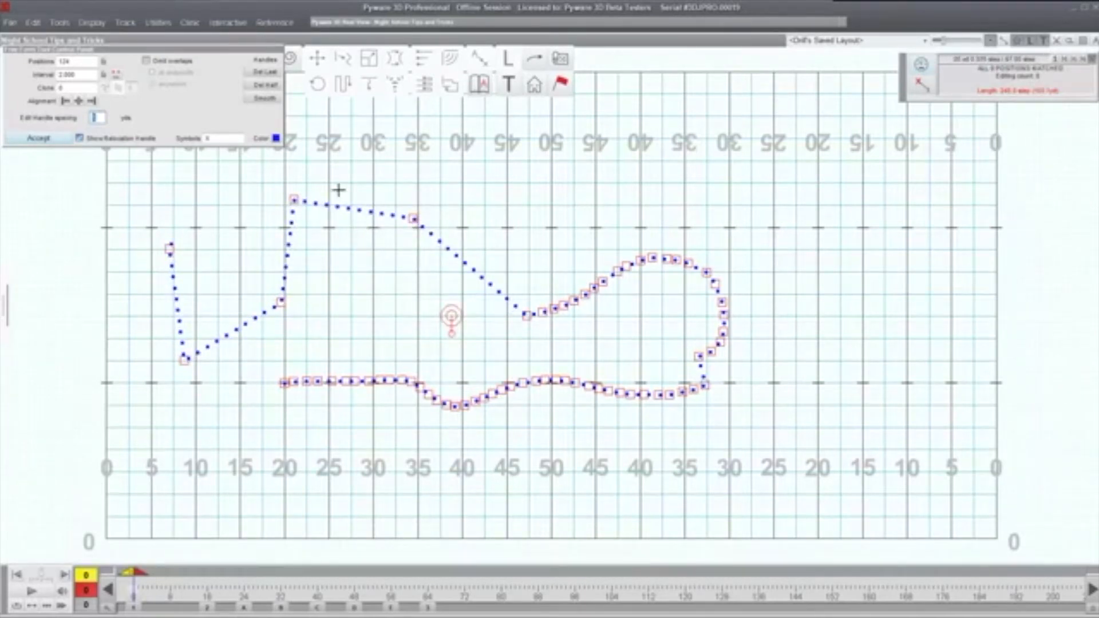
{"action": "key", "text": "Escape"}
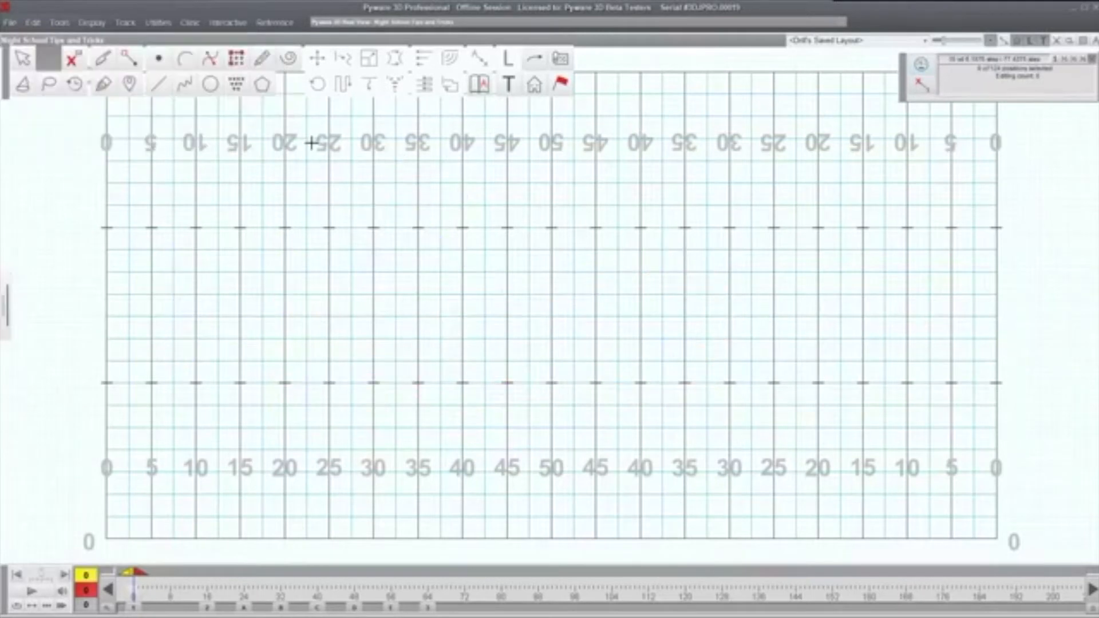
Draw a five-point wavy curve from the 20-yard line to the 25-yard line on the opposite side of the field
{"action": "left_click", "coordinate": [184, 87]}
{"action": "left_click", "coordinate": [282, 403]}
{"action": "left_click", "coordinate": [441, 299]}
{"action": "left_click", "coordinate": [515, 411]}
{"action": "left_click", "coordinate": [673, 293]}
{"action": "double_click", "coordinate": [774, 392]}
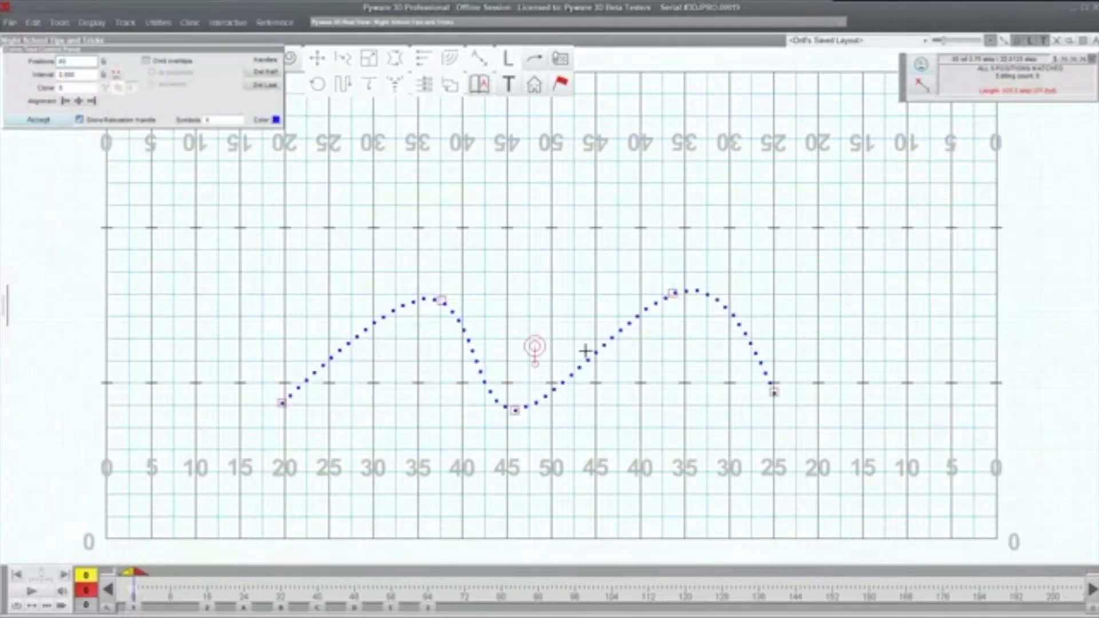
Add two handles to the curve's rising section between its middle low point and second peak, and accept the curve
{"action": "left_click", "coordinate": [591, 355]}
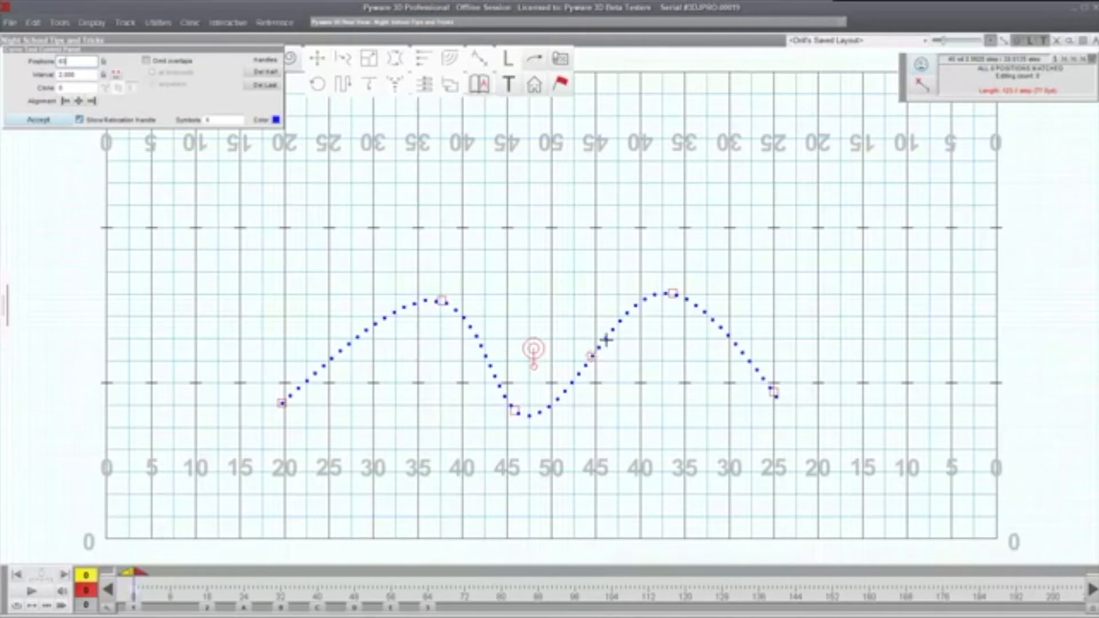
{"action": "left_click", "coordinate": [623, 316]}
{"action": "left_click_drag", "start_coordinate": [622, 316], "coordinate": [623, 321]}
{"action": "left_click", "coordinate": [50, 120]}
Morph the whole curve into a straight line by deleting its interior handles, and set its ends at the 20-yard line and opposite 25-yard line
{"action": "left_click_drag", "start_coordinate": [370, 234], "coordinate": [746, 474]}
{"action": "left_click_drag", "start_coordinate": [184, 228], "coordinate": [962, 555]}
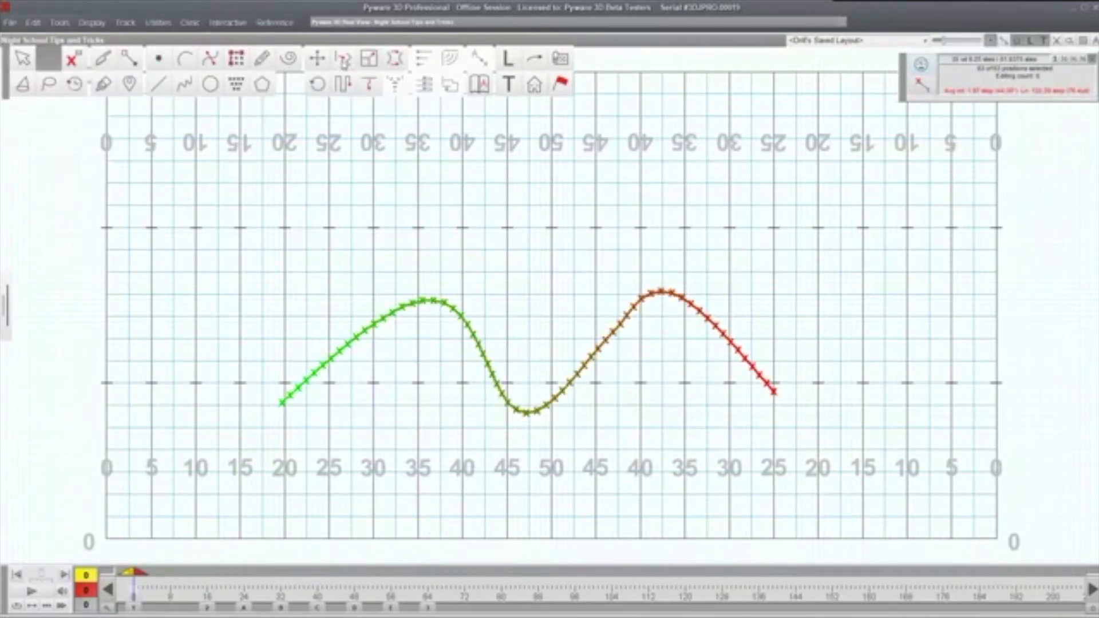
{"action": "left_click", "coordinate": [346, 60]}
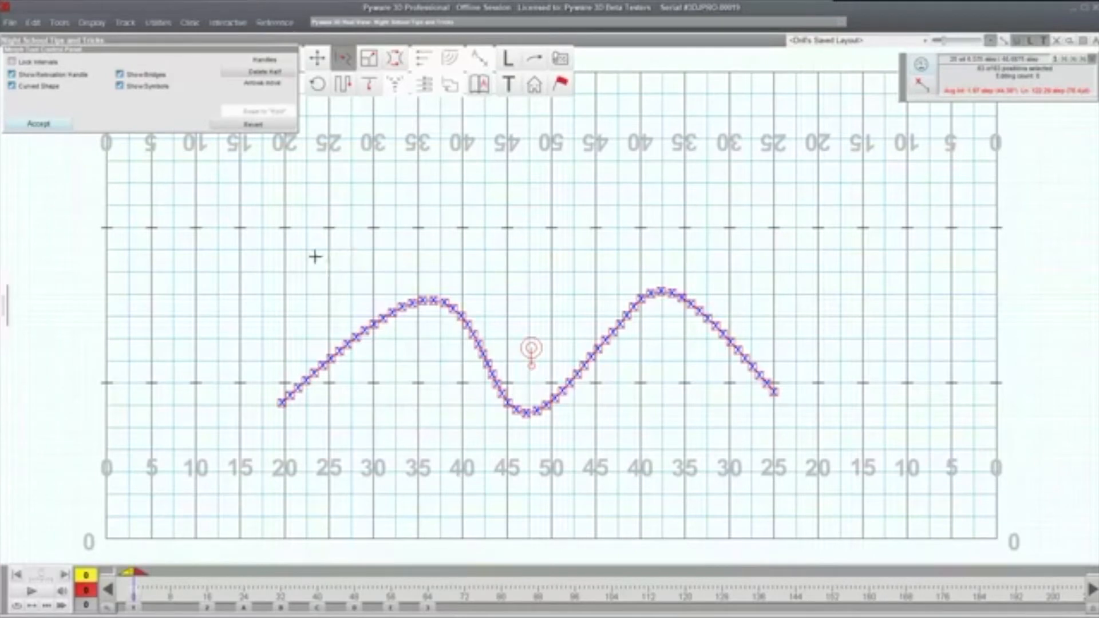
{"action": "left_click_drag", "start_coordinate": [310, 212], "coordinate": [723, 400]}
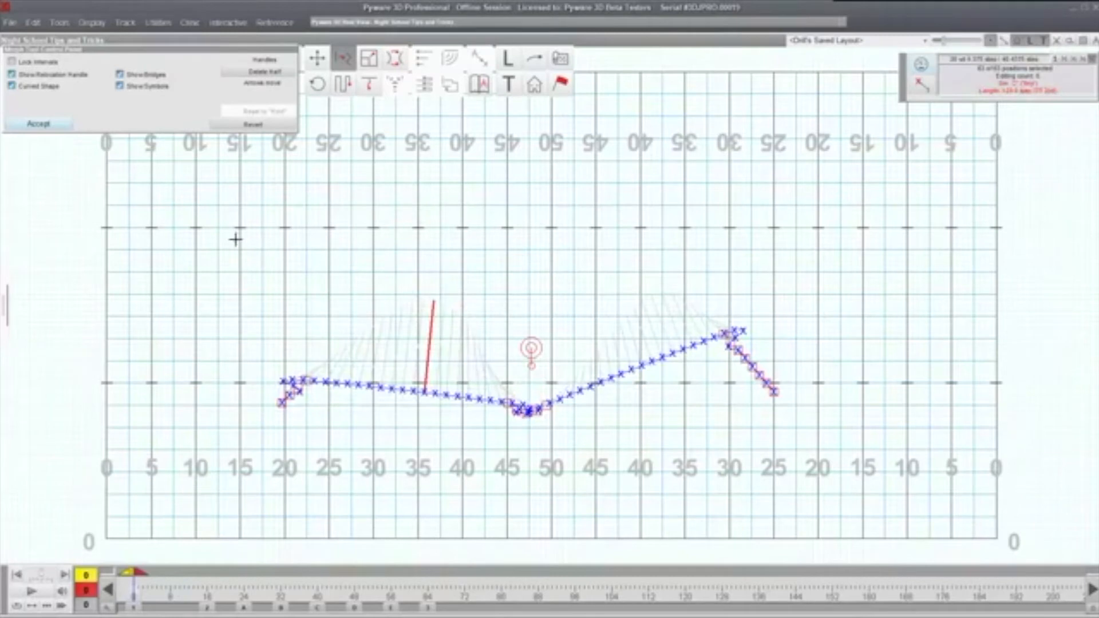
{"action": "left_click_drag", "start_coordinate": [236, 239], "coordinate": [857, 496]}
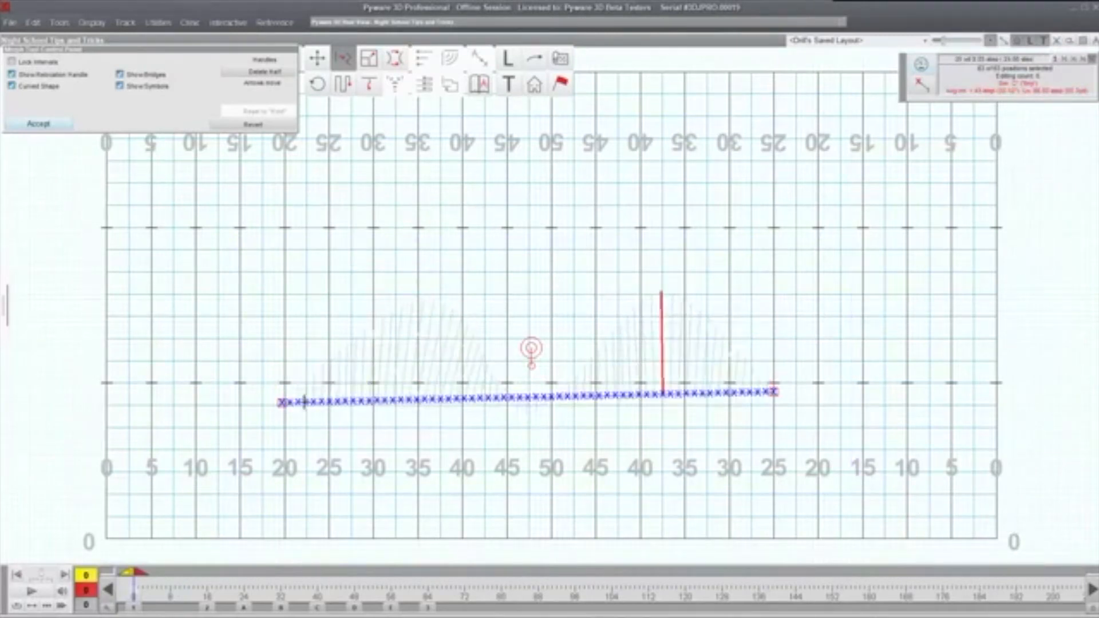
{"action": "left_click_drag", "start_coordinate": [282, 402], "coordinate": [285, 292]}
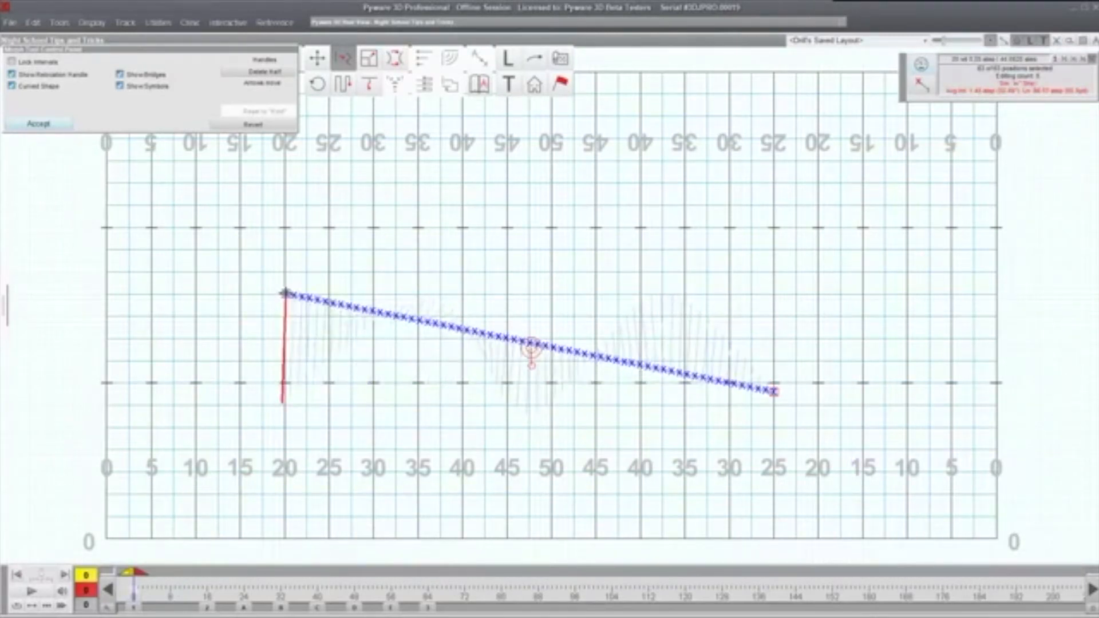
{"action": "mouse_move", "coordinate": [774, 391]}
{"action": "left_mouse_down"}
{"action": "mouse_move", "coordinate": [776, 372]}
{"action": "mouse_move", "coordinate": [774, 383]}
{"action": "left_mouse_up"}
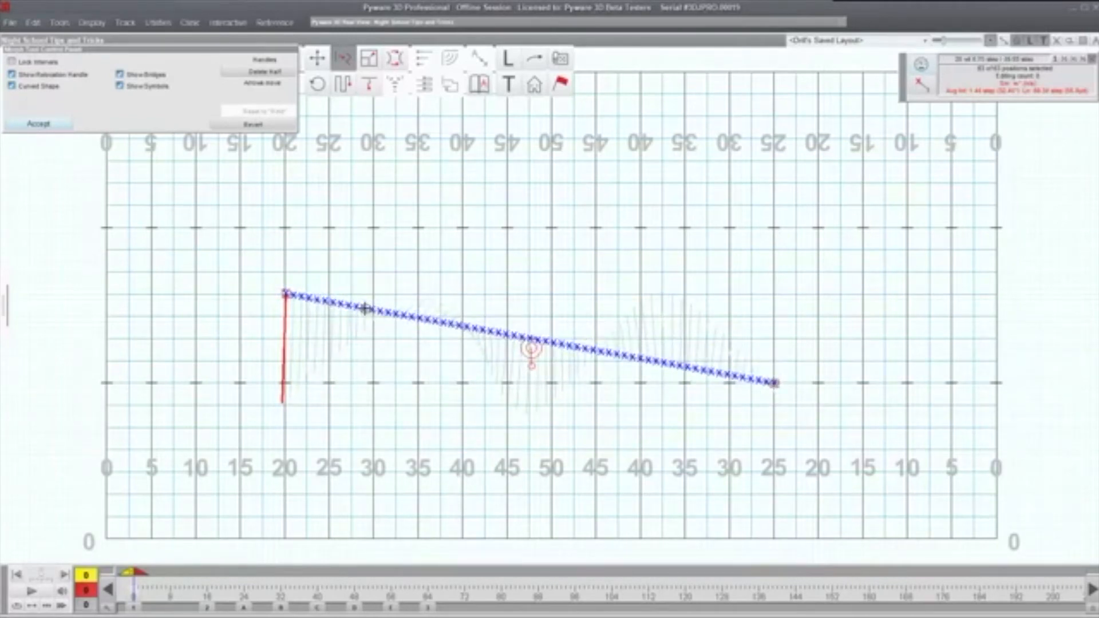
Add three interior handles to the line and shift them to form a wave peaking near the 46-yard line
{"action": "left_click", "coordinate": [640, 359]}
{"action": "left_click", "coordinate": [511, 334]}
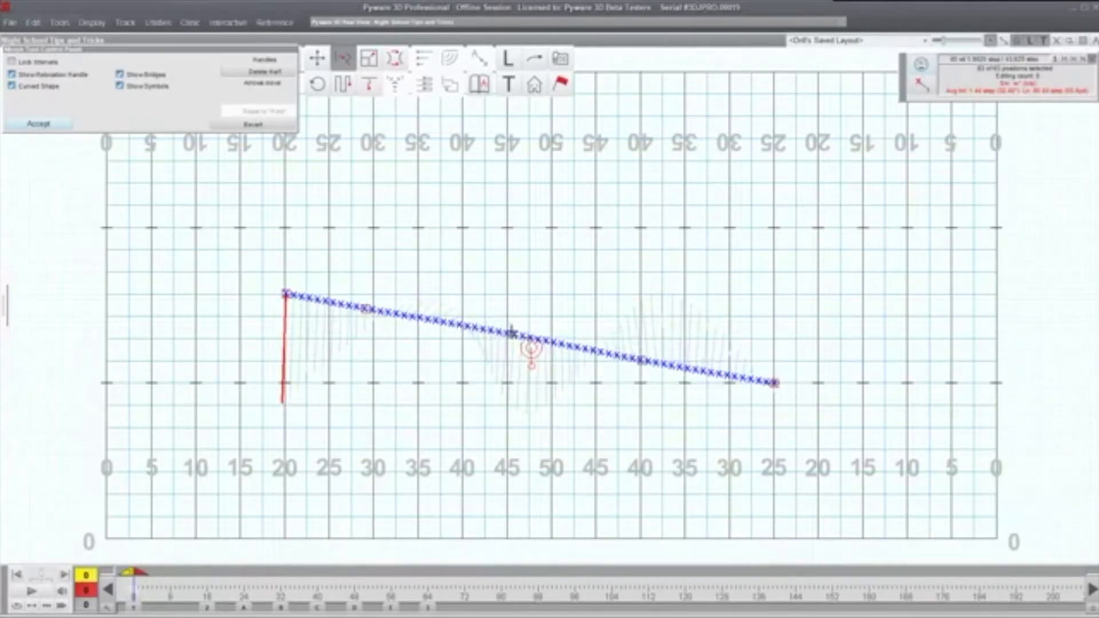
{"action": "left_click_drag", "start_coordinate": [511, 333], "coordinate": [514, 289]}
{"action": "left_click_drag", "start_coordinate": [365, 310], "coordinate": [363, 376]}
{"action": "left_click_drag", "start_coordinate": [643, 359], "coordinate": [664, 379]}
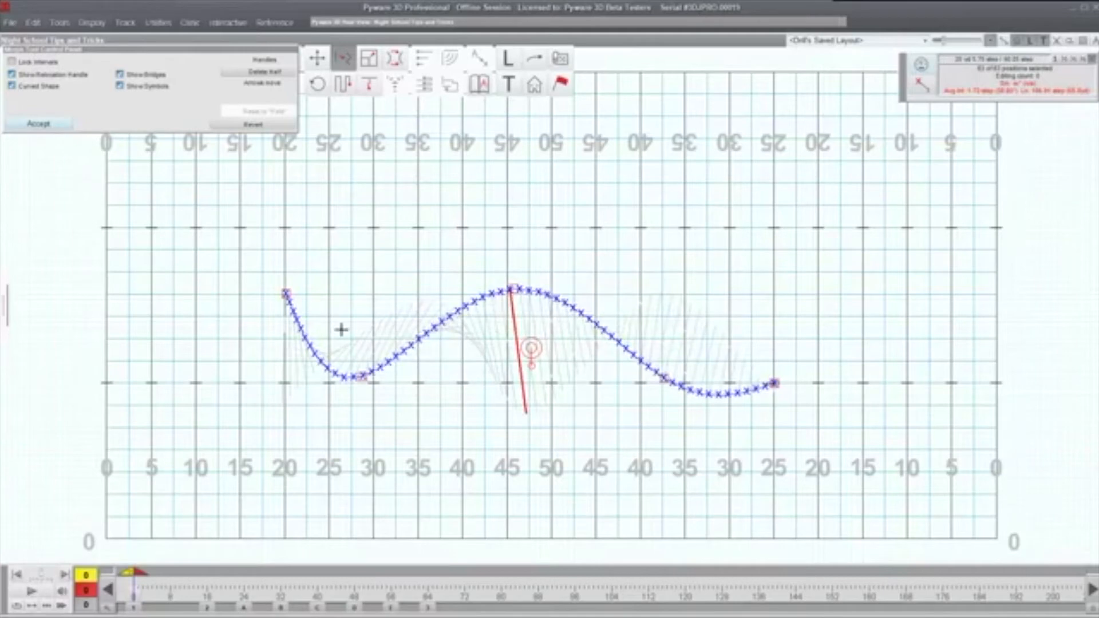
Remove all interior handles from the morphed wave, leaving only its two end handles
{"action": "left_click_drag", "start_coordinate": [270, 205], "coordinate": [983, 598]}
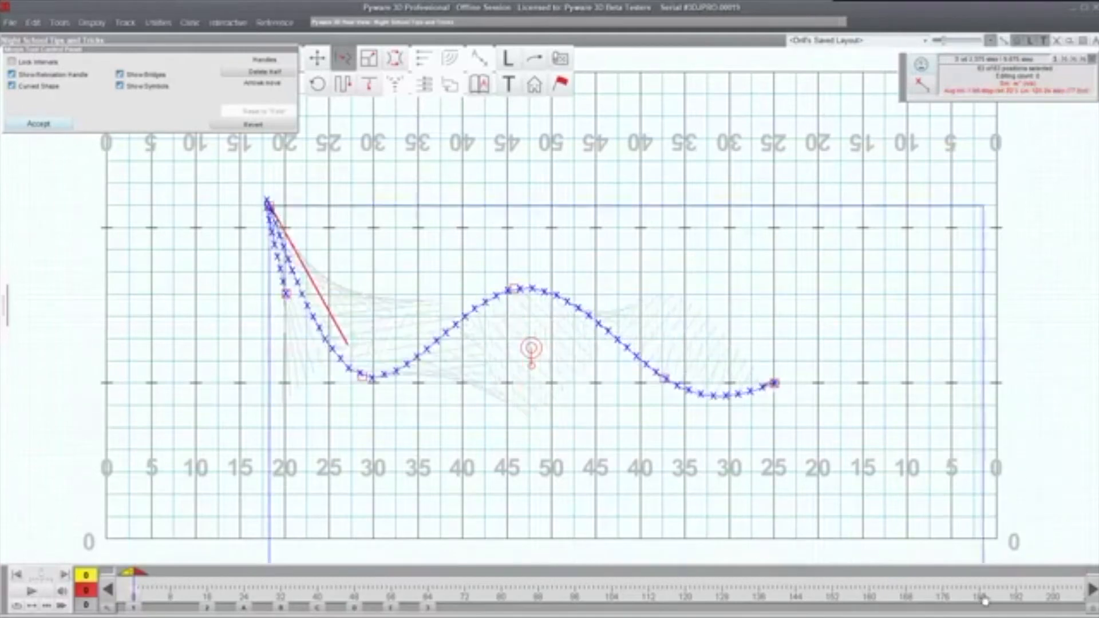
{"action": "left_click_drag", "start_coordinate": [177, 159], "coordinate": [1064, 594]}
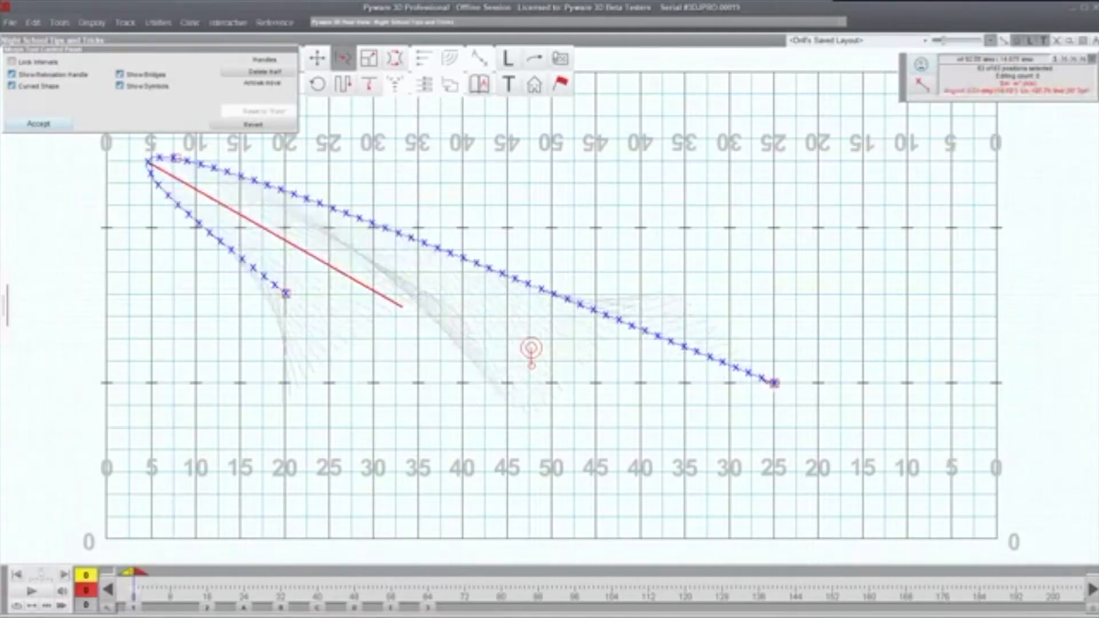
{"action": "left_click", "coordinate": [173, 158]}
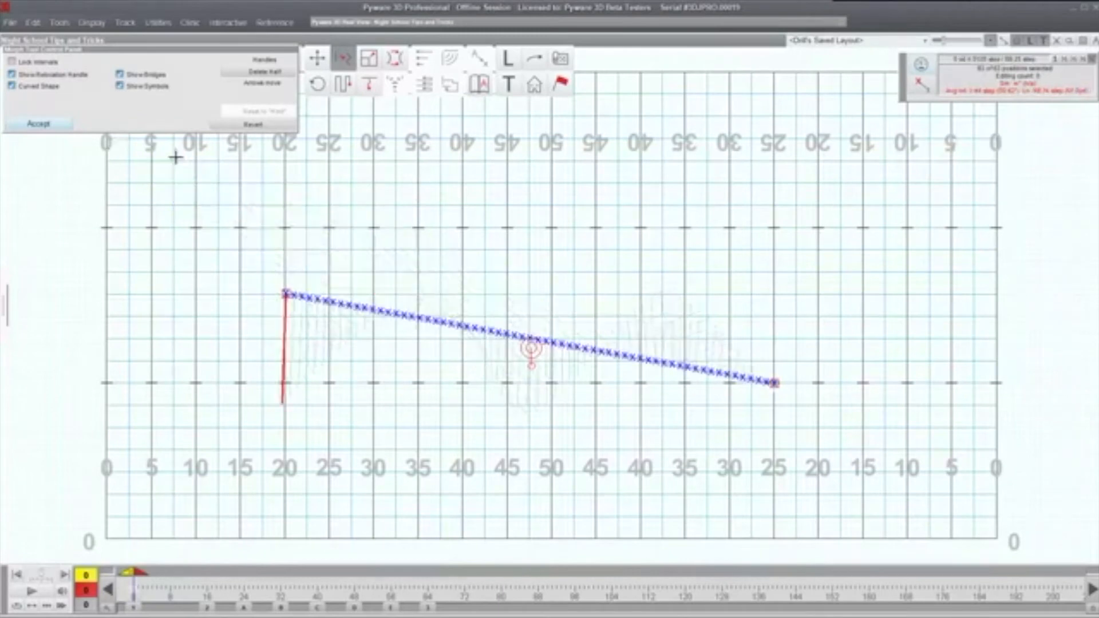
Level the morphed line by moving both end handles just above the lower hash marks, and discard the morph
{"action": "left_click_drag", "start_coordinate": [285, 294], "coordinate": [285, 362]}
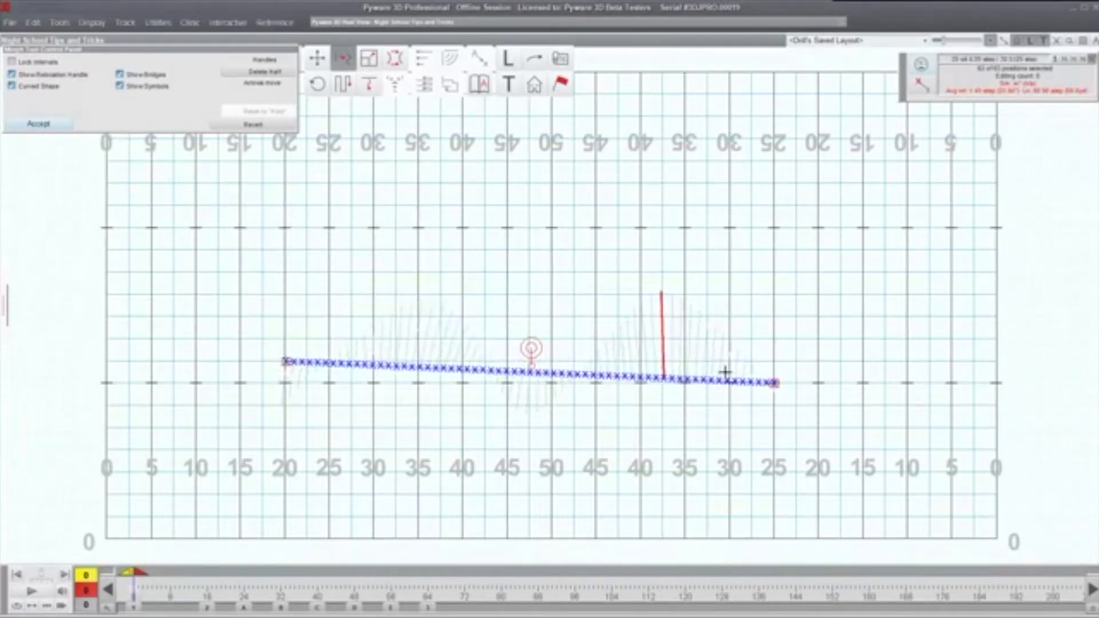
{"action": "left_click_drag", "start_coordinate": [774, 381], "coordinate": [777, 361]}
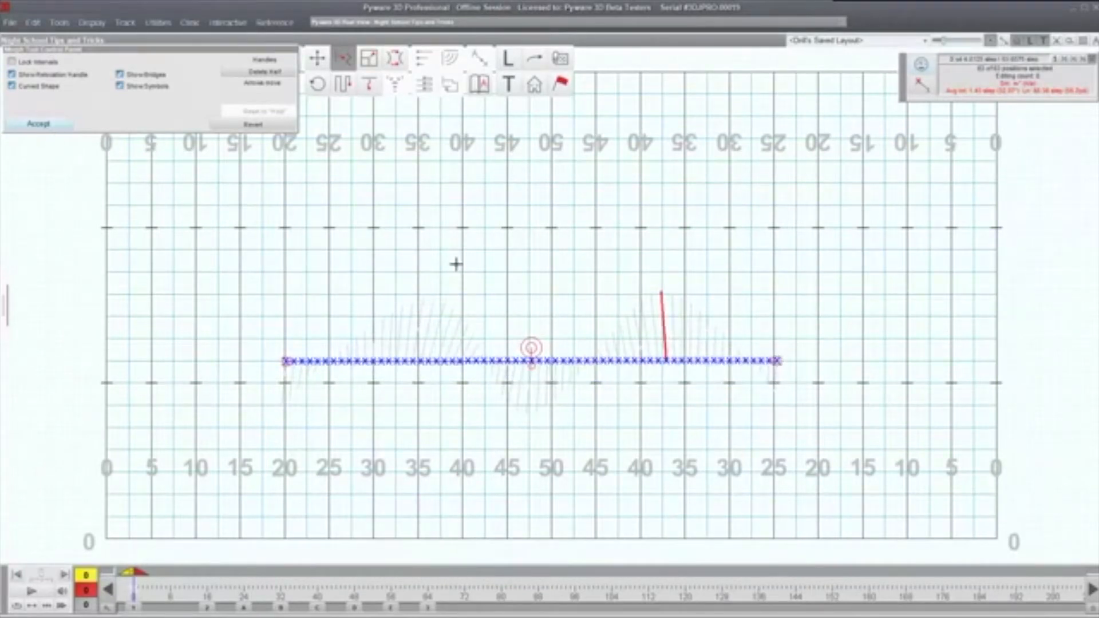
{"action": "key", "text": "Escape"}
Select the whole curve over counts 0 to 16 and permanently delete its performers from the drill
{"action": "left_click_drag", "start_coordinate": [273, 251], "coordinate": [646, 421]}
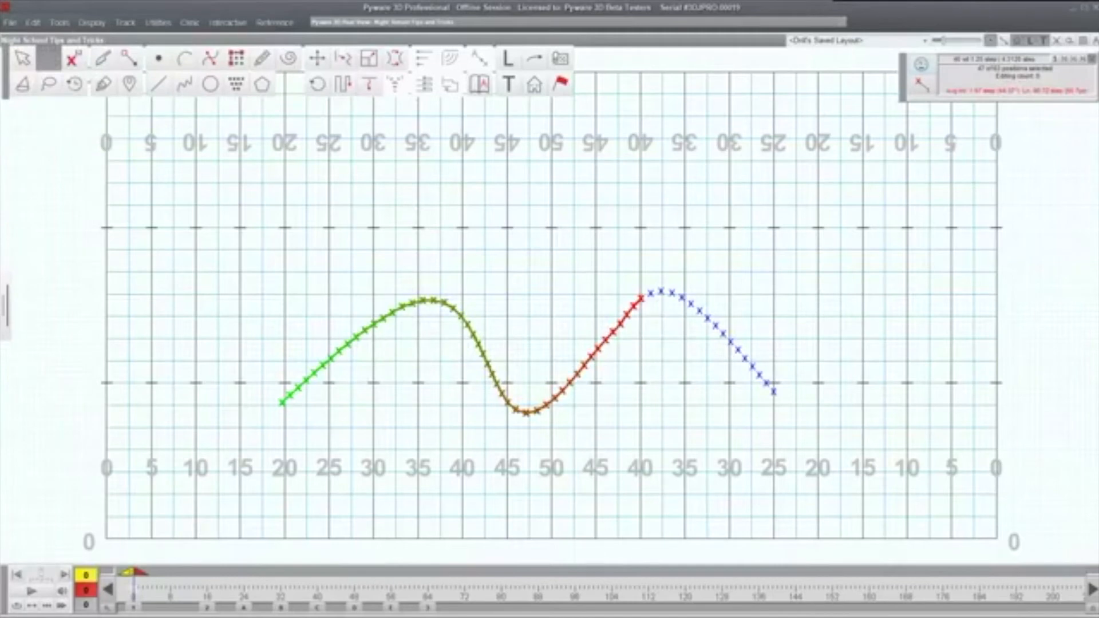
{"action": "left_click", "coordinate": [206, 609]}
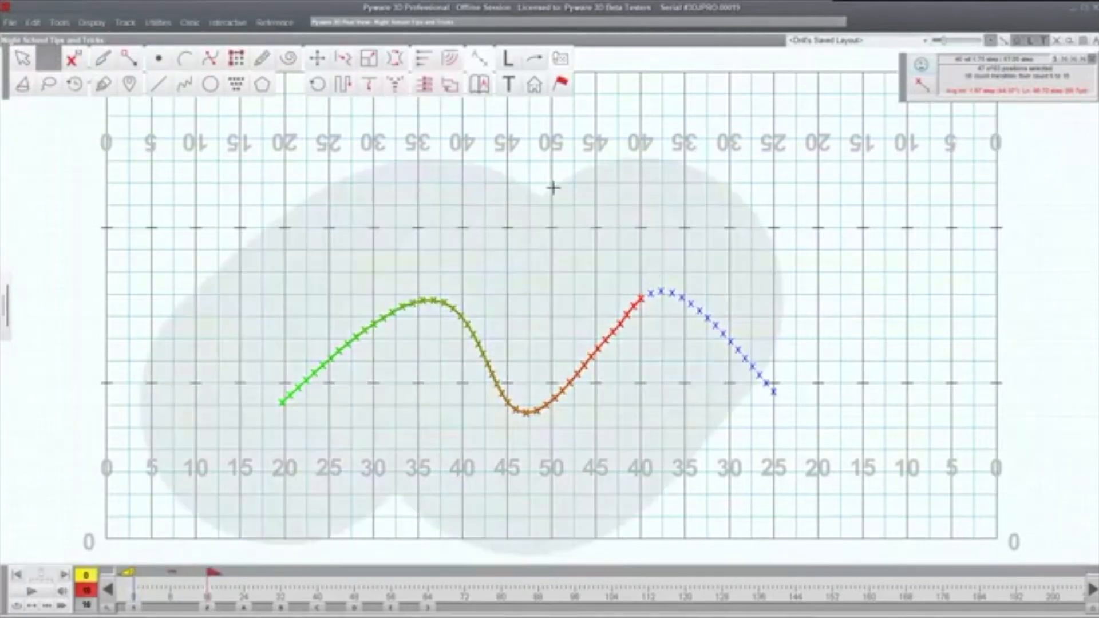
{"action": "left_click", "coordinate": [383, 245]}
{"action": "left_click_drag", "start_coordinate": [171, 189], "coordinate": [930, 534]}
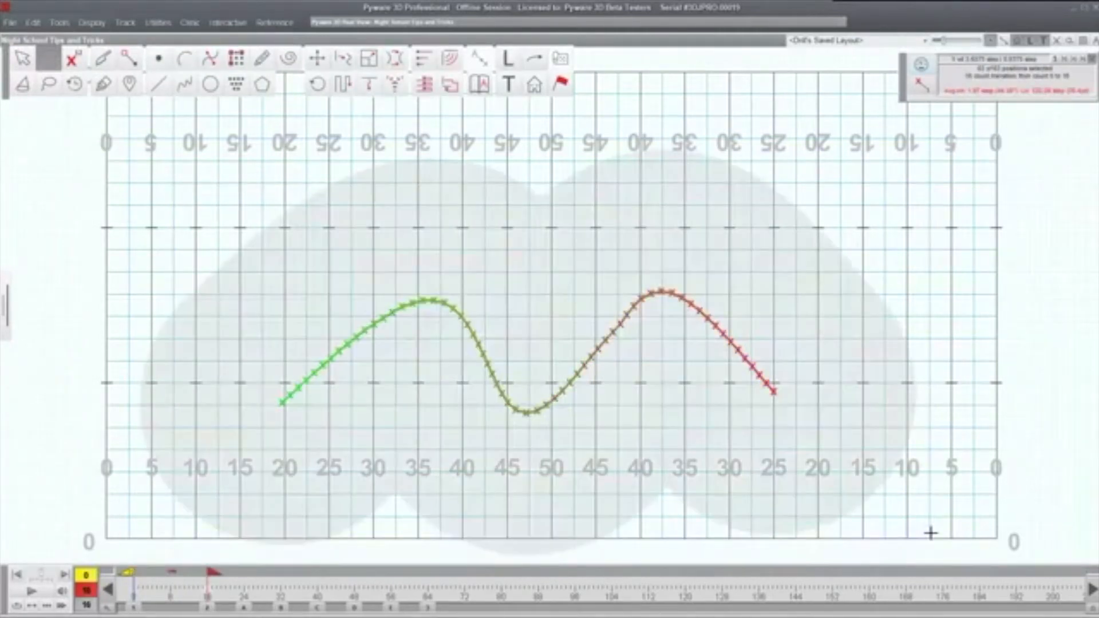
{"action": "key", "text": "Delete"}
{"action": "left_click", "coordinate": [443, 294]}
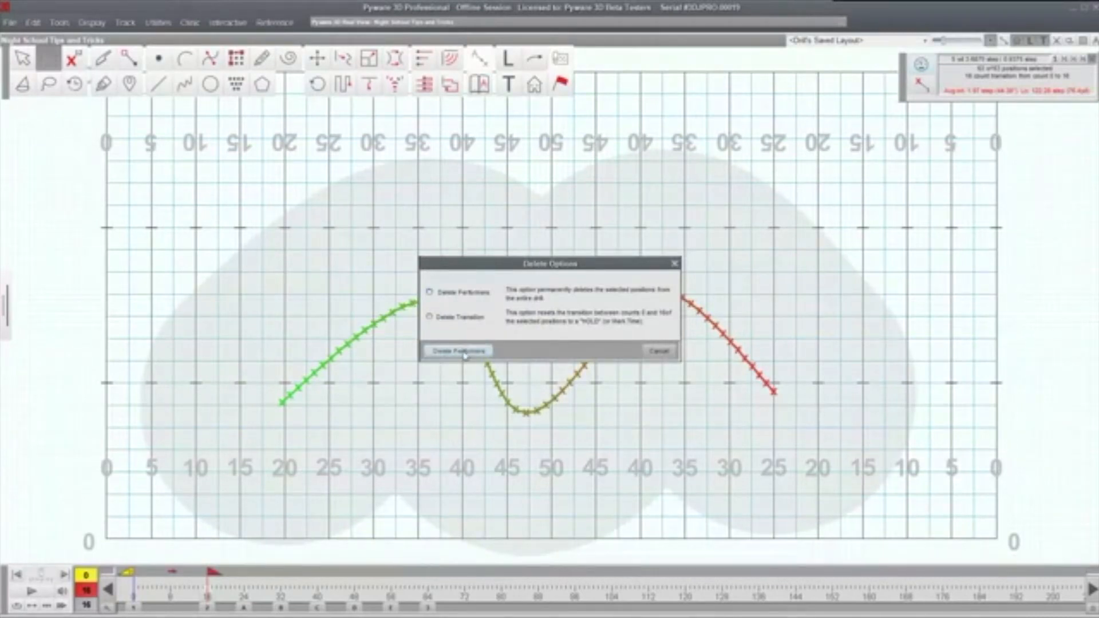
{"action": "left_click", "coordinate": [461, 351]}
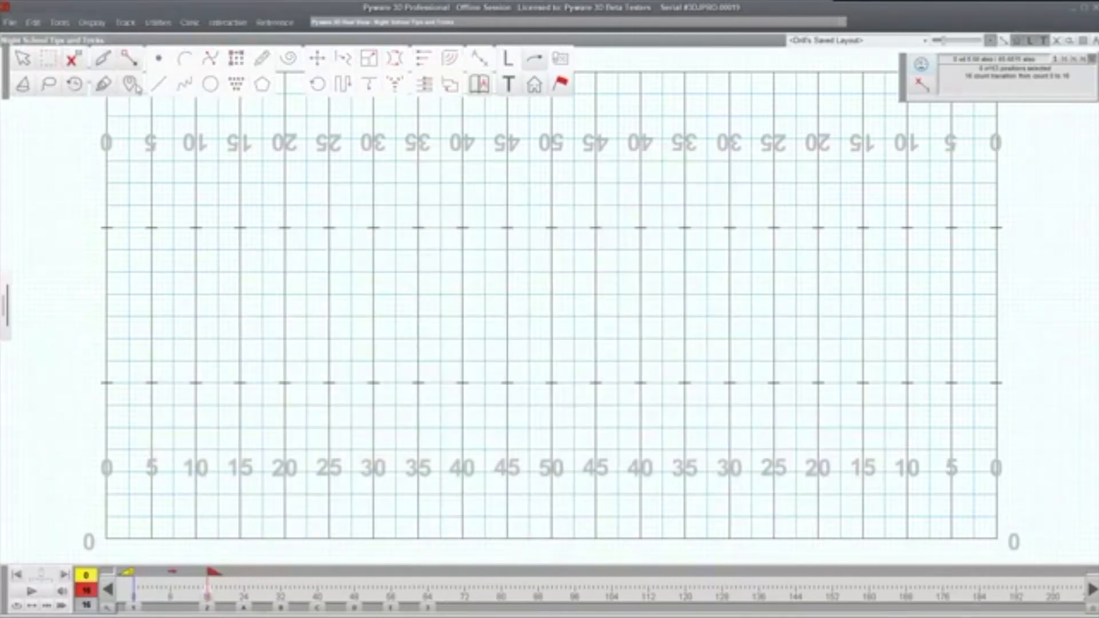
At count 0, draw a 16-performer curve with a 2-step interval, arching from the 30-yard line to about the 43-yard line
{"action": "left_click", "coordinate": [133, 608]}
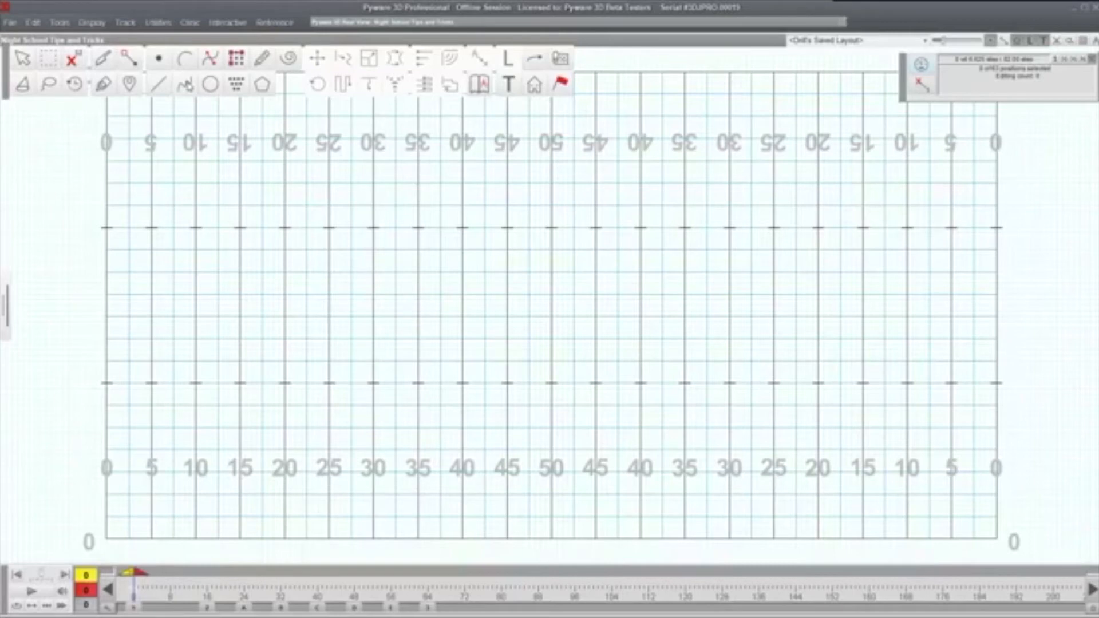
{"action": "left_click", "coordinate": [185, 85]}
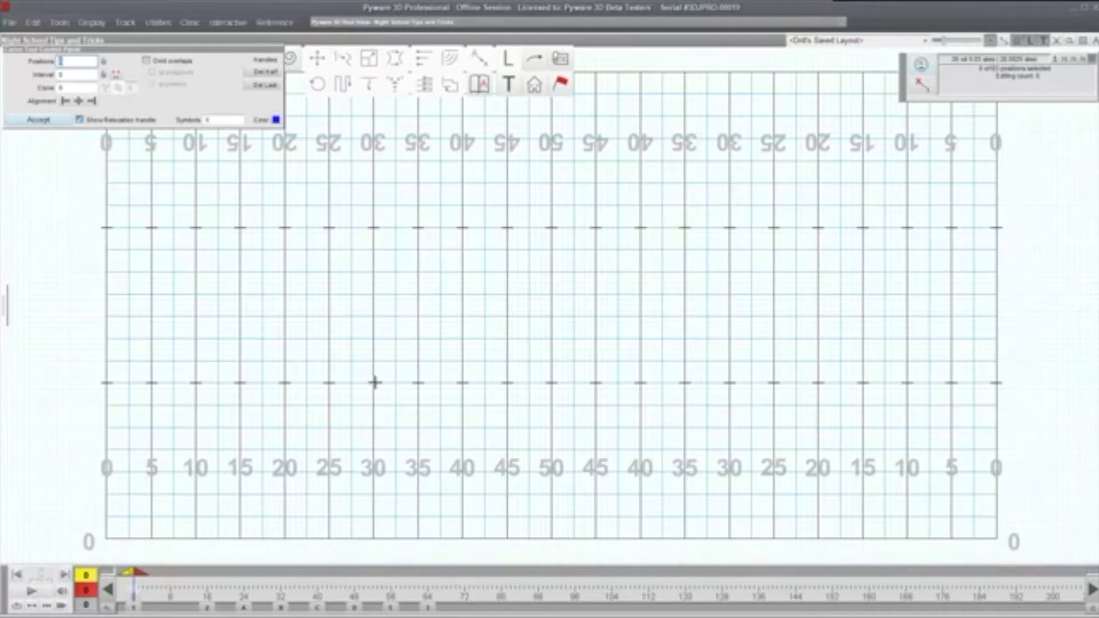
{"action": "left_click", "coordinate": [371, 383]}
{"action": "left_click", "coordinate": [406, 315]}
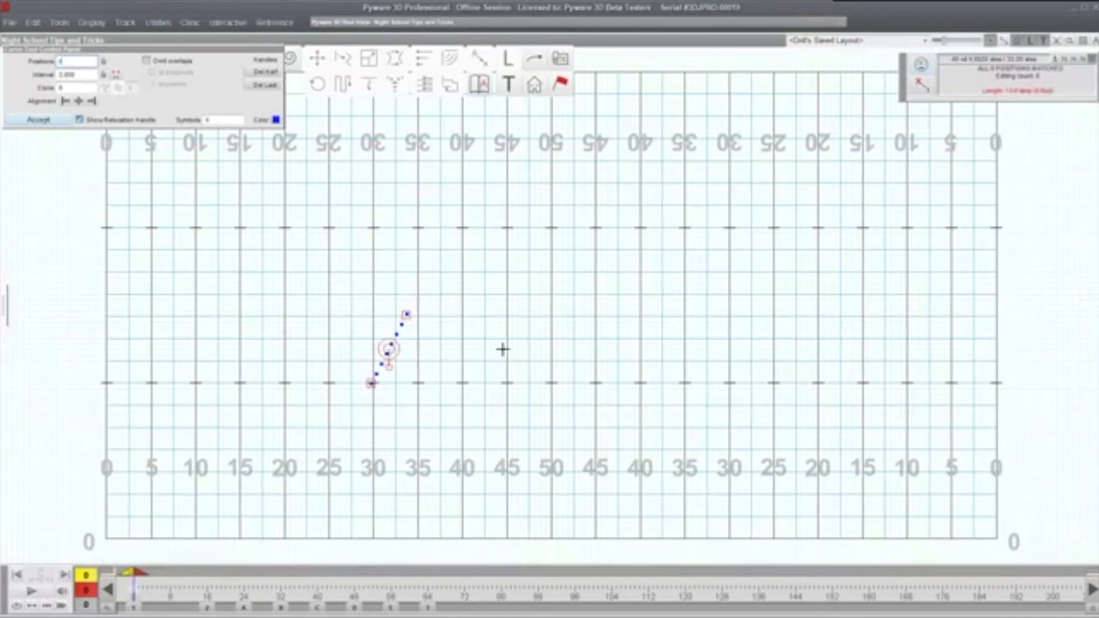
{"action": "left_click", "coordinate": [487, 365]}
{"action": "left_click_drag", "start_coordinate": [407, 315], "coordinate": [427, 321]}
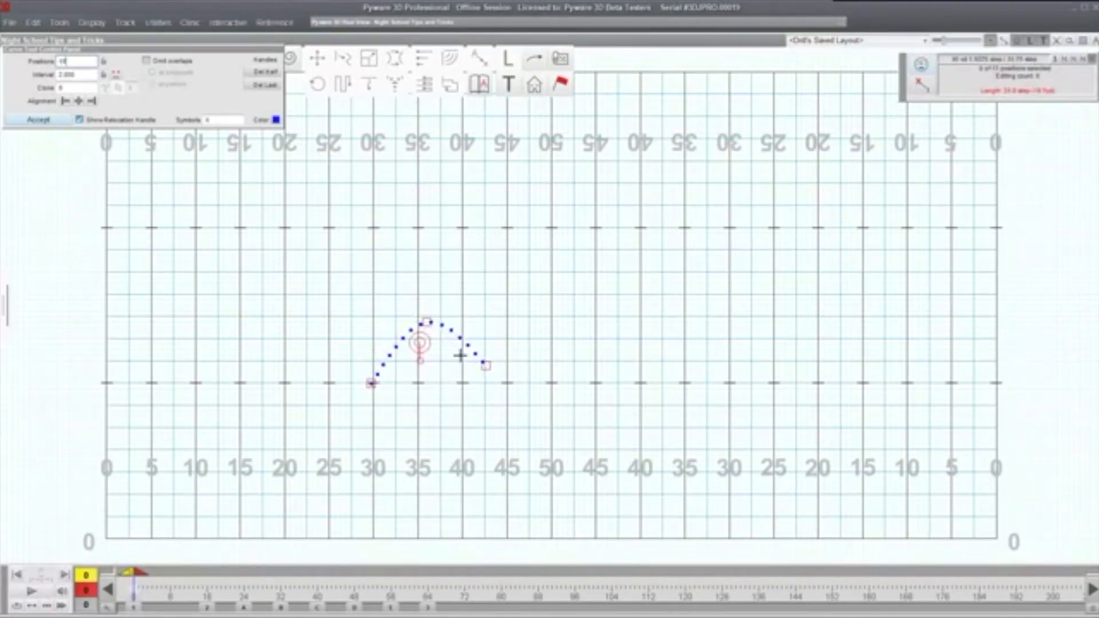
{"action": "left_click", "coordinate": [38, 119]}
Move all performers over counts 0 to 16 onto a lower three-handle curve starting at the 40-yard line, with the interval set to 3
{"action": "left_click", "coordinate": [217, 607]}
{"action": "mouse_move", "coordinate": [339, 291]}
{"action": "left_mouse_down"}
{"action": "mouse_move", "coordinate": [599, 466]}
{"action": "mouse_move", "coordinate": [596, 486]}
{"action": "left_mouse_up"}
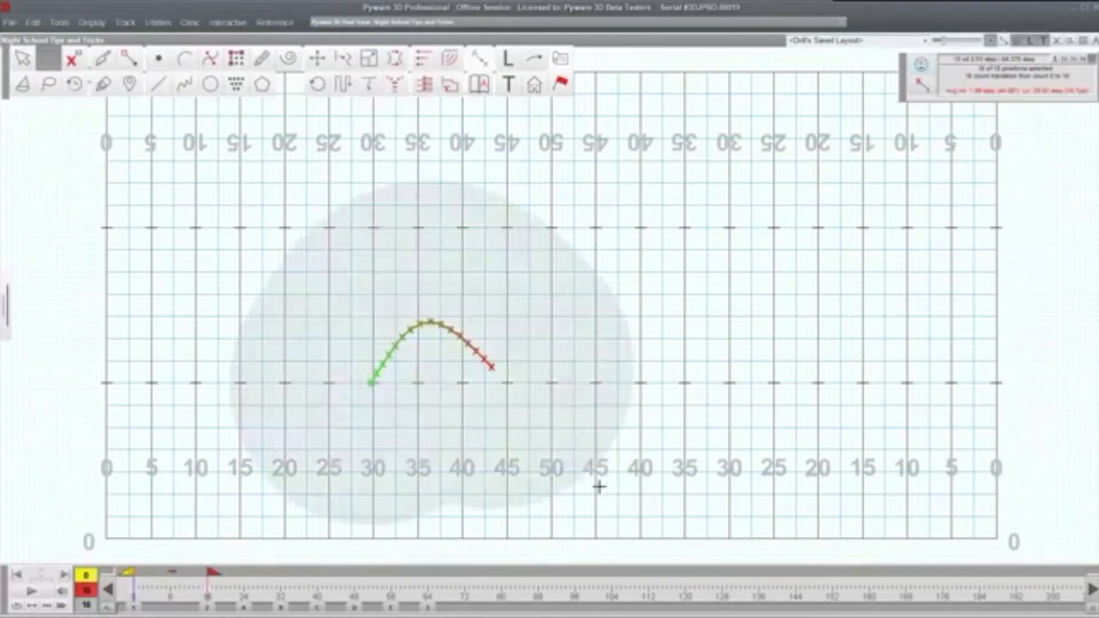
{"action": "left_click", "coordinate": [185, 85]}
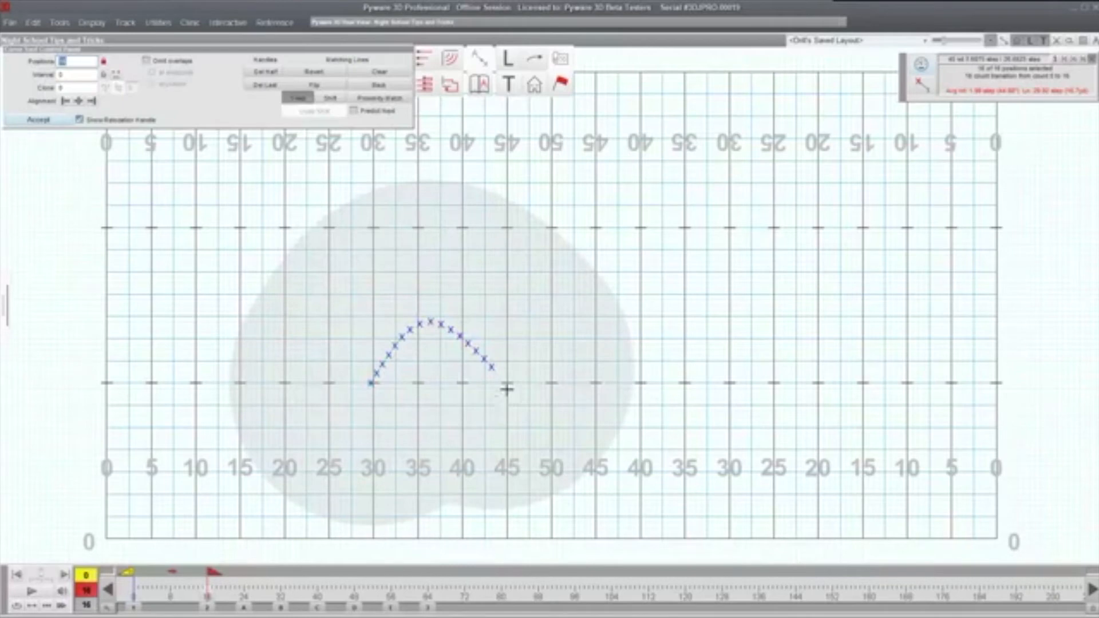
{"action": "left_click", "coordinate": [462, 420]}
{"action": "left_click", "coordinate": [488, 473]}
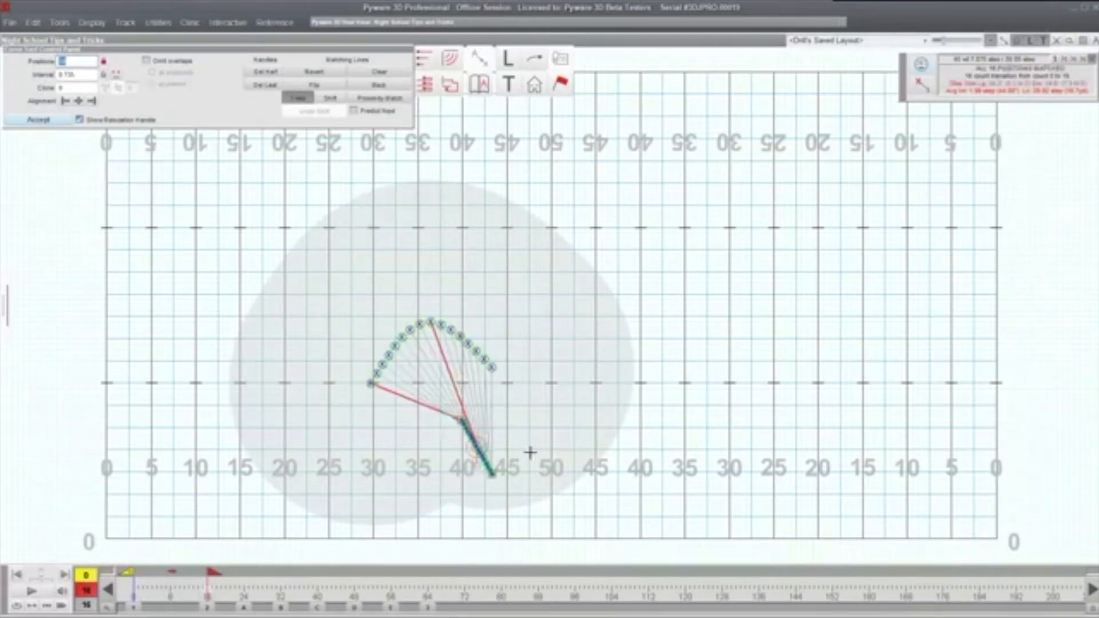
{"action": "left_click", "coordinate": [578, 410]}
{"action": "key", "text": "Tab"}
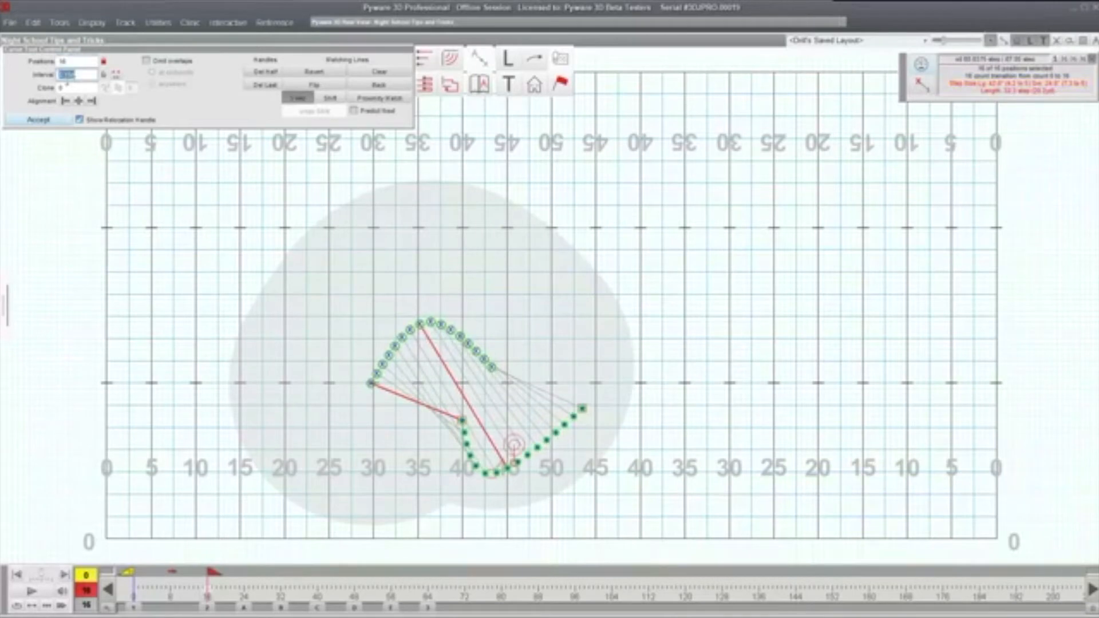
{"action": "type", "text": "3"}
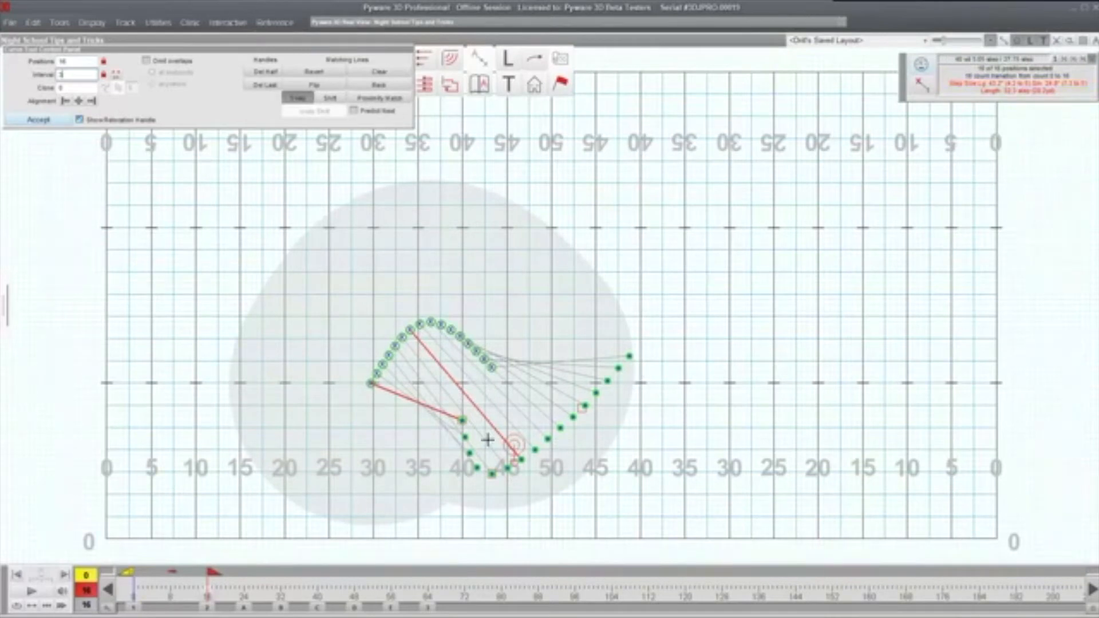
{"action": "left_click", "coordinate": [39, 120]}
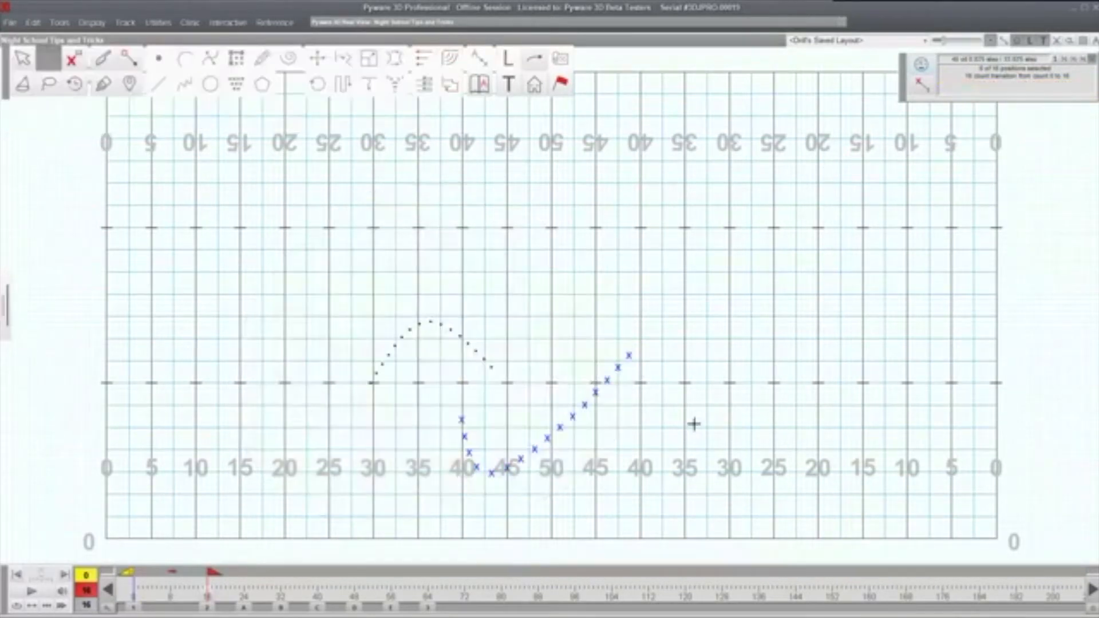
Apply Follow the Leader to the whole lower curve and switch the leader to the performer starting near the 43-yard line
{"action": "left_click_drag", "start_coordinate": [411, 383], "coordinate": [504, 479]}
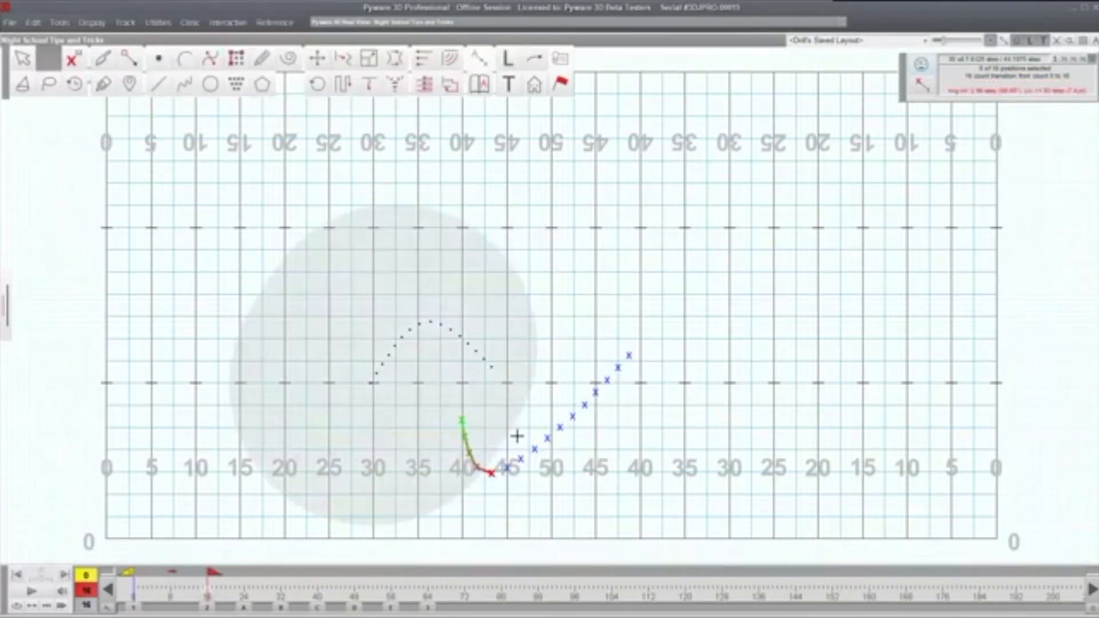
{"action": "left_click_drag", "start_coordinate": [370, 205], "coordinate": [738, 559]}
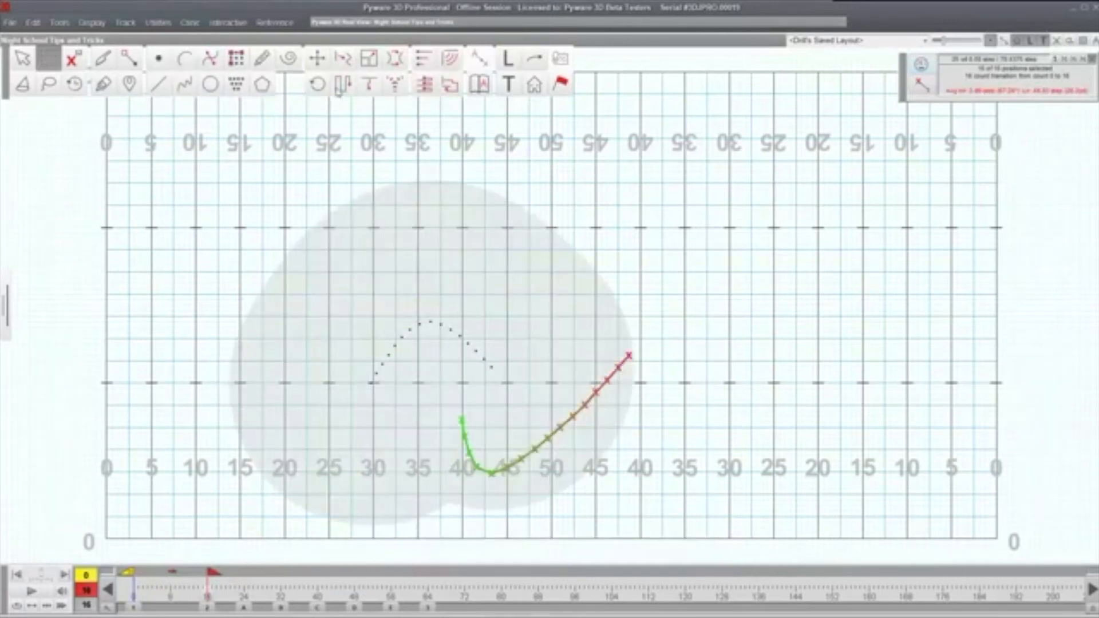
{"action": "left_click", "coordinate": [343, 85]}
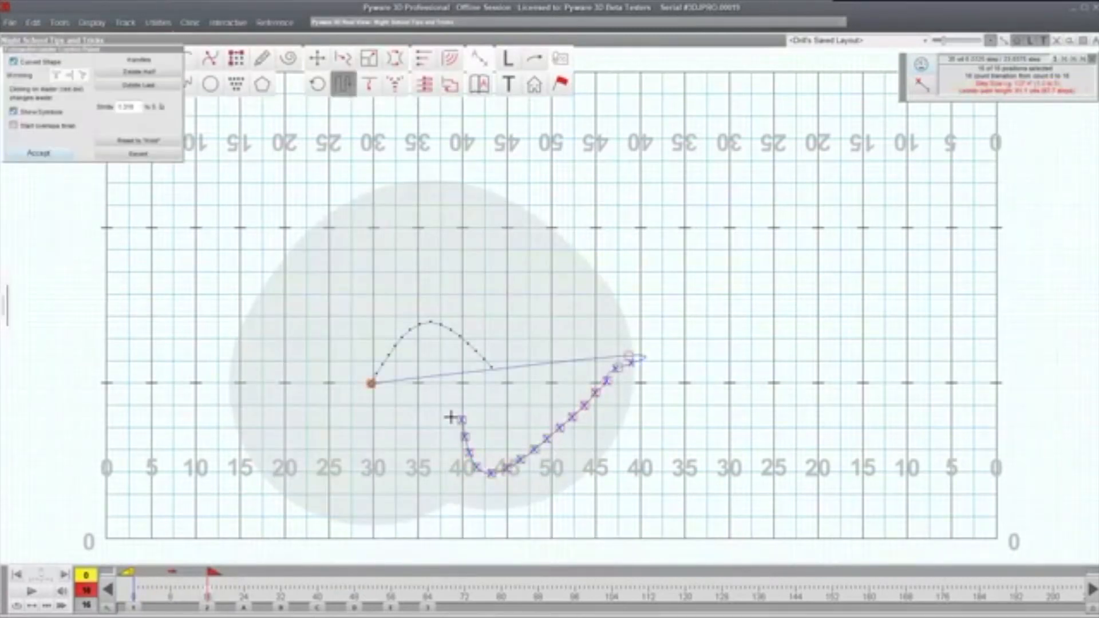
{"action": "left_click", "coordinate": [371, 383]}
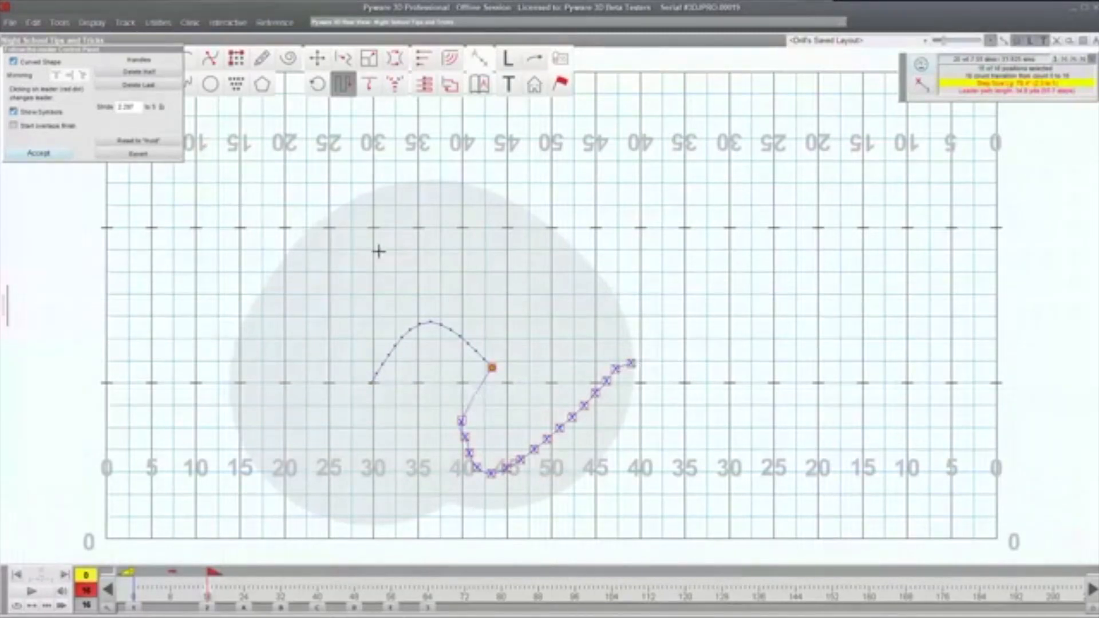
Shape the leader's path with two handles before the lower curve, adjust the path's end handle, play the animation and accept
{"action": "left_click", "coordinate": [501, 387]}
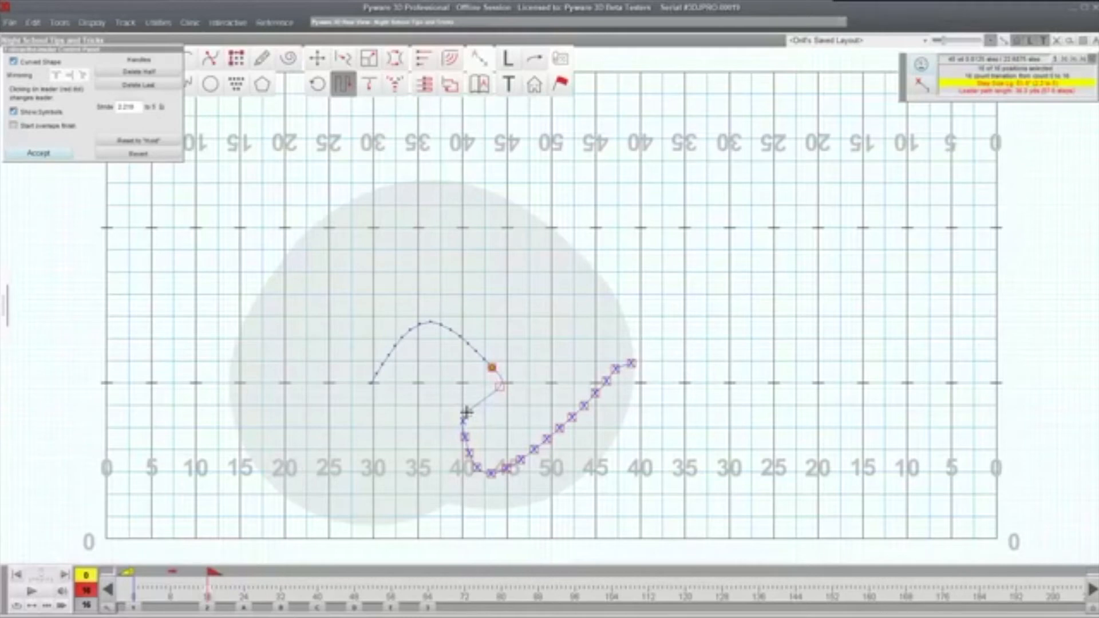
{"action": "left_click", "coordinate": [499, 390]}
{"action": "left_click_drag", "start_coordinate": [630, 362], "coordinate": [628, 356]}
{"action": "left_click", "coordinate": [47, 592]}
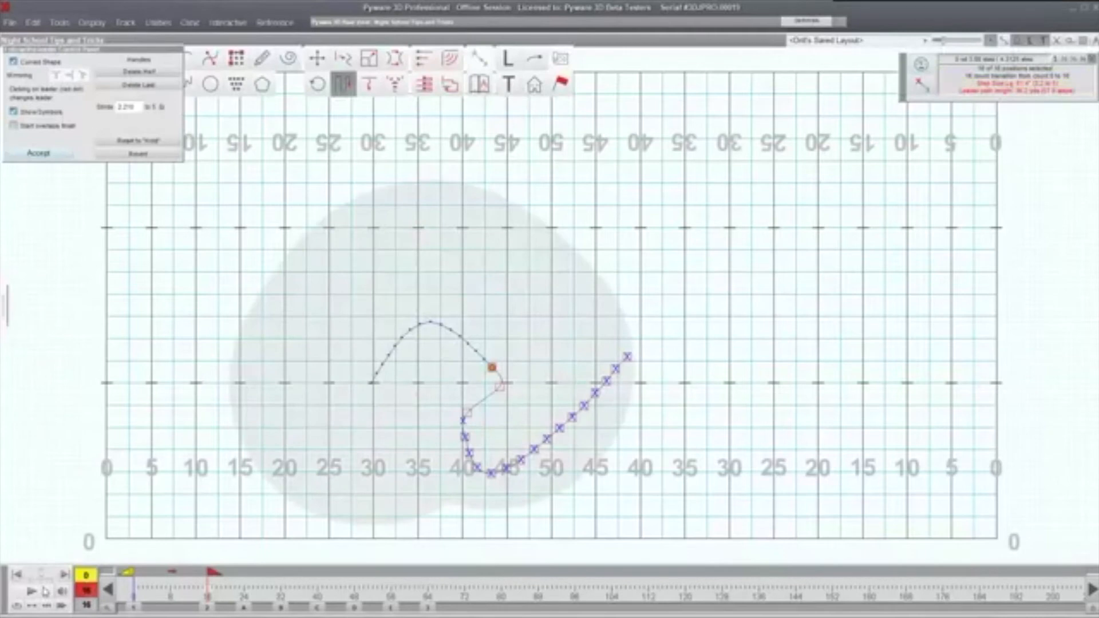
{"action": "left_click", "coordinate": [60, 153]}
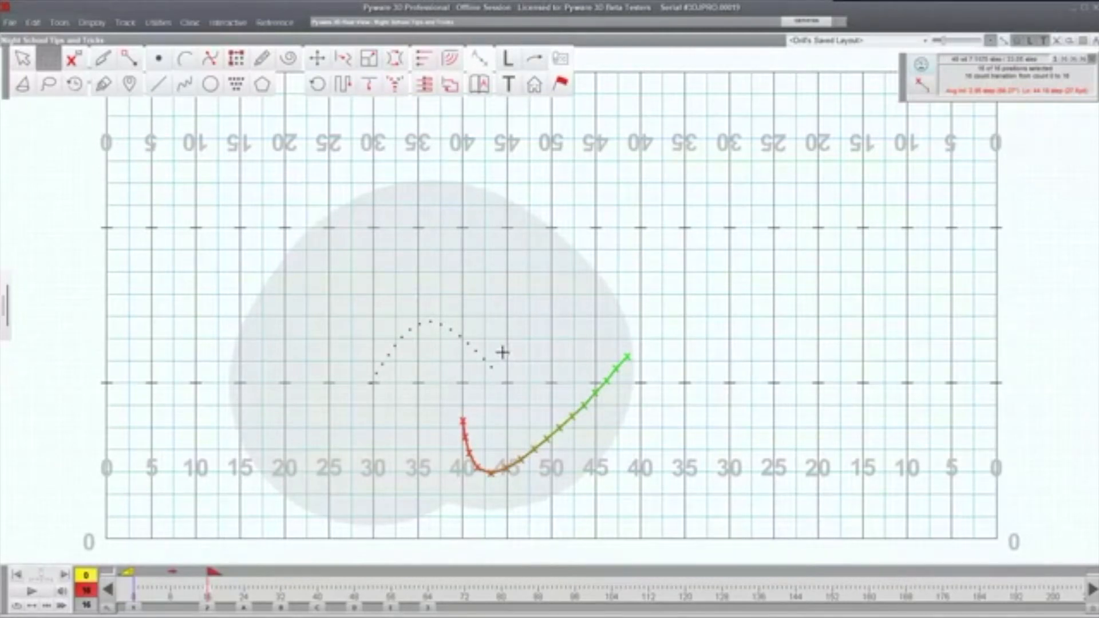
Examine the Shortcut Editor's command list down to the Label Positioning entries, and close it without saving
{"action": "left_click", "coordinate": [158, 23]}
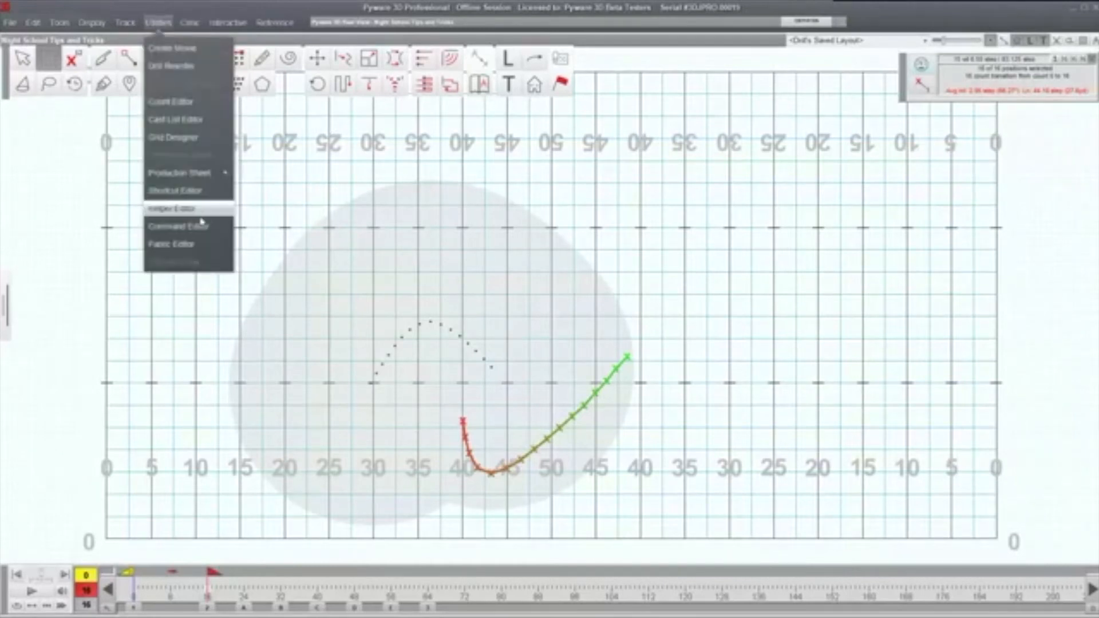
{"action": "left_click", "coordinate": [185, 191]}
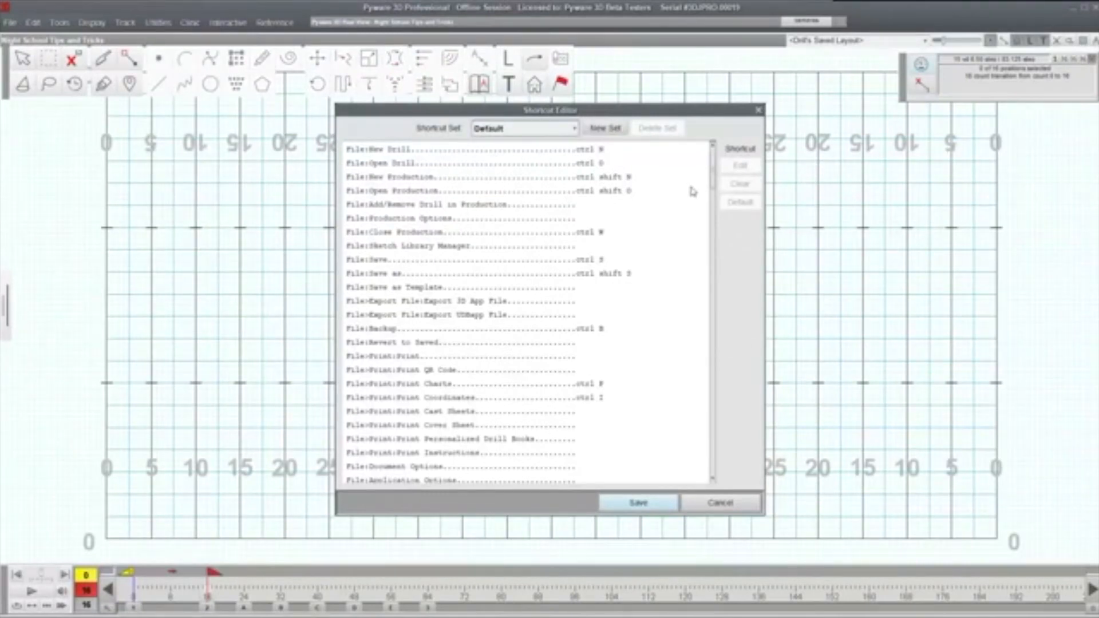
{"action": "scroll", "coordinate": [455, 295], "scroll_direction": "down", "scroll_amount": 5}
{"action": "scroll", "coordinate": [569, 307], "scroll_direction": "down", "scroll_amount": 10}
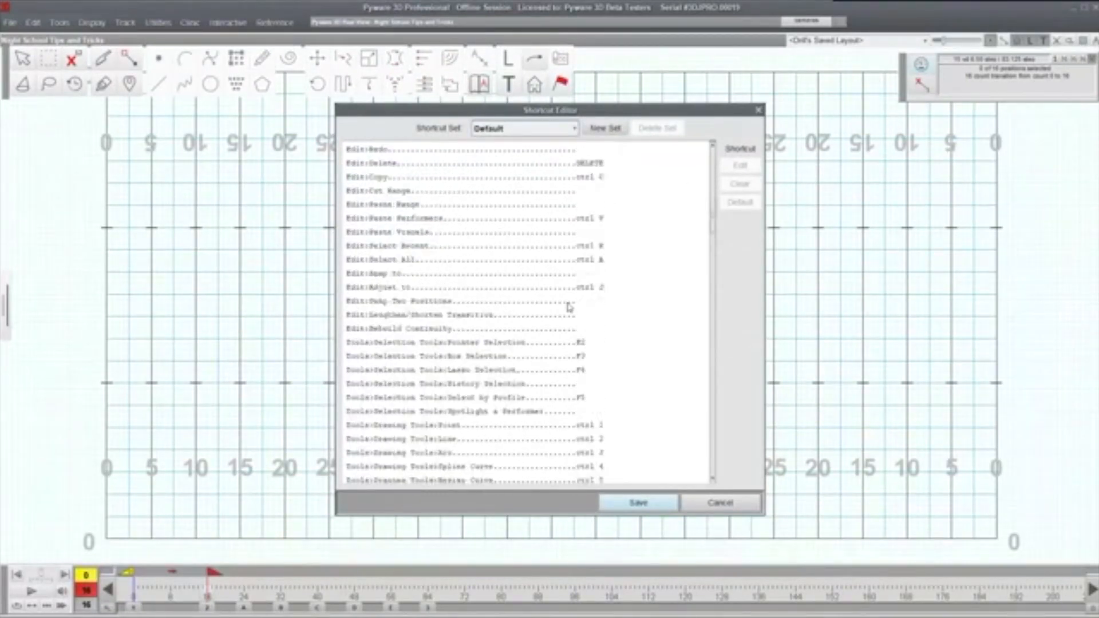
{"action": "scroll", "coordinate": [571, 309], "scroll_direction": "down", "scroll_amount": 1}
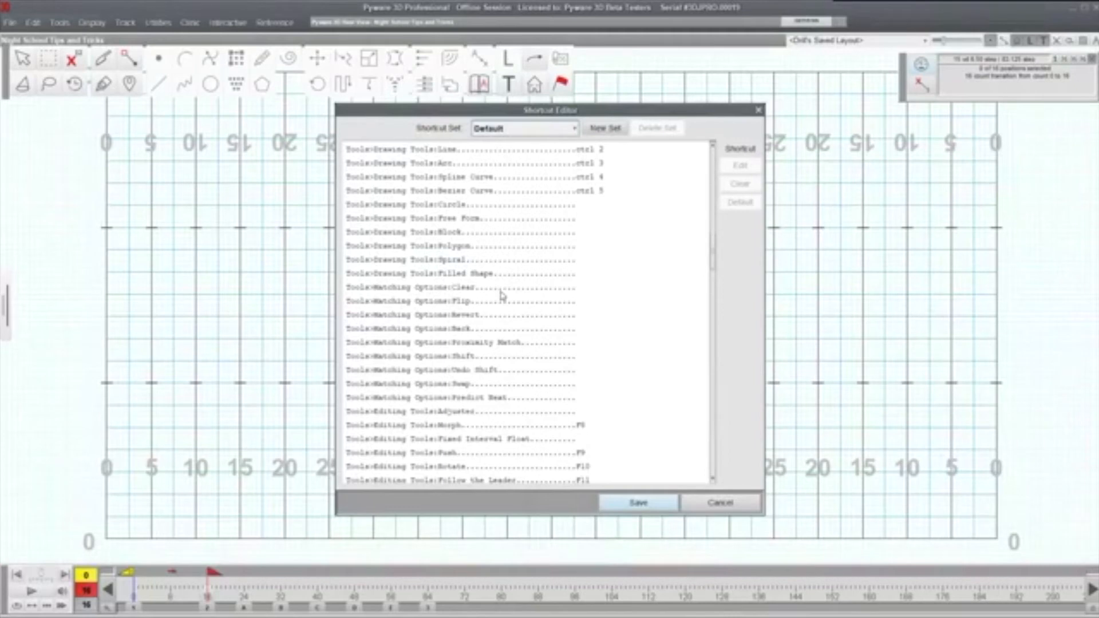
{"action": "scroll", "coordinate": [501, 294], "scroll_direction": "down", "scroll_amount": 15}
{"action": "scroll", "coordinate": [499, 295], "scroll_direction": "down", "scroll_amount": 5}
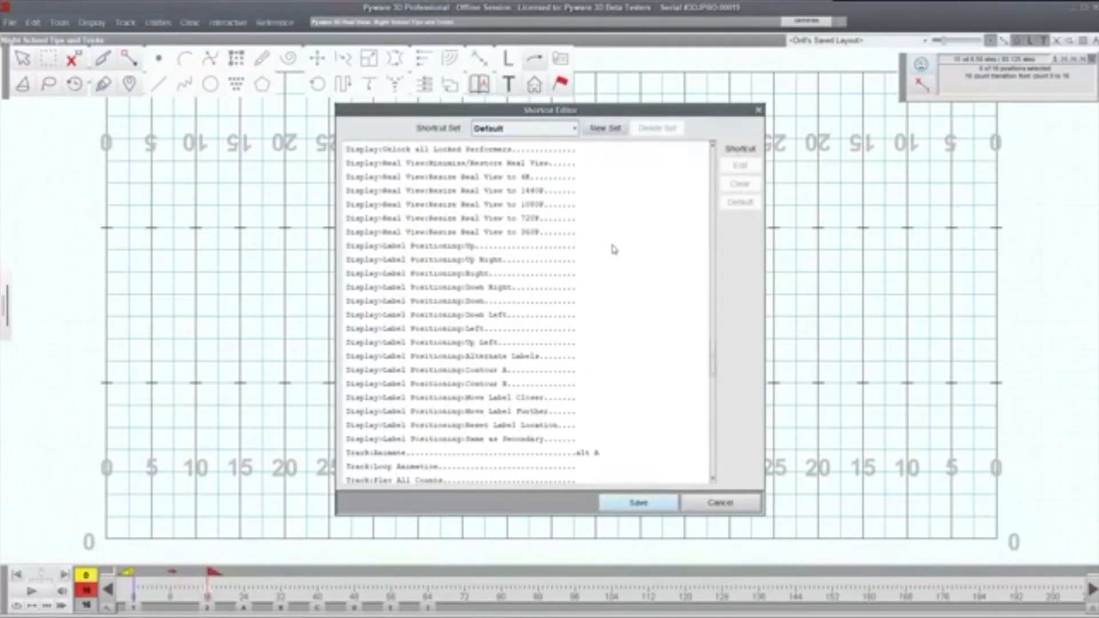
{"action": "left_click", "coordinate": [424, 247]}
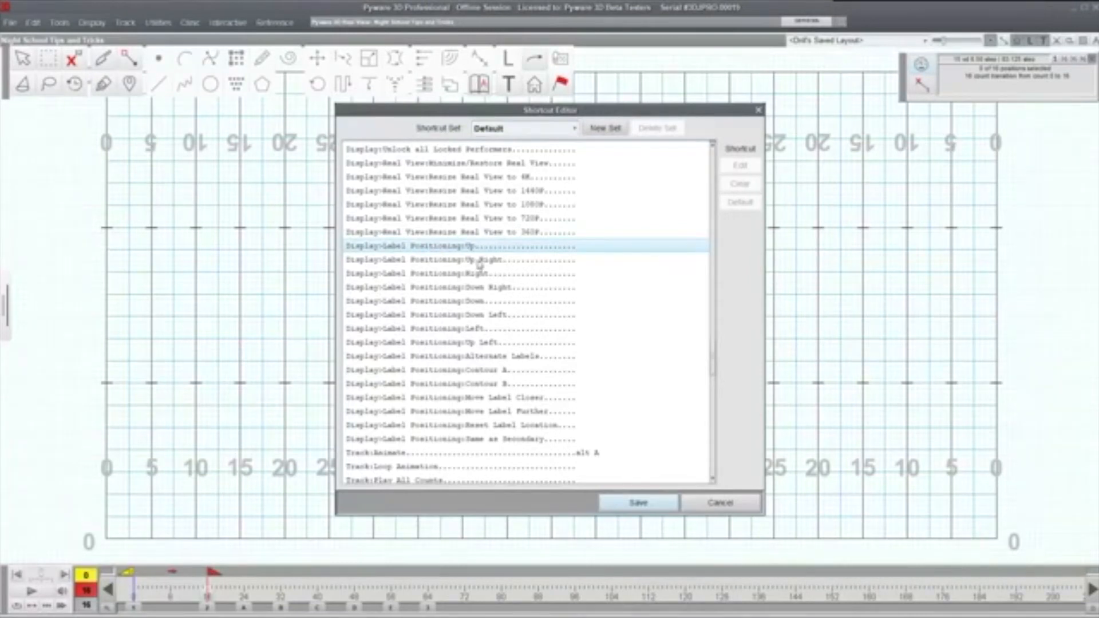
{"action": "left_click", "coordinate": [708, 506]}
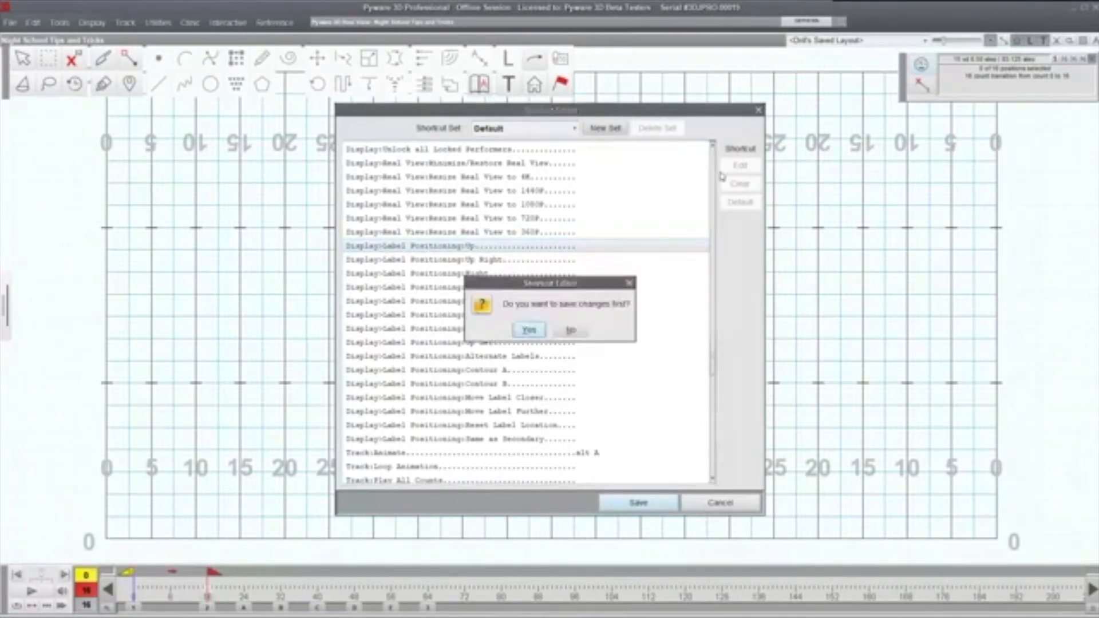
{"action": "left_click", "coordinate": [571, 330]}
Show the label positioning controls, select all performers on the lower curve and label them starting with 1
{"action": "left_click", "coordinate": [922, 84]}
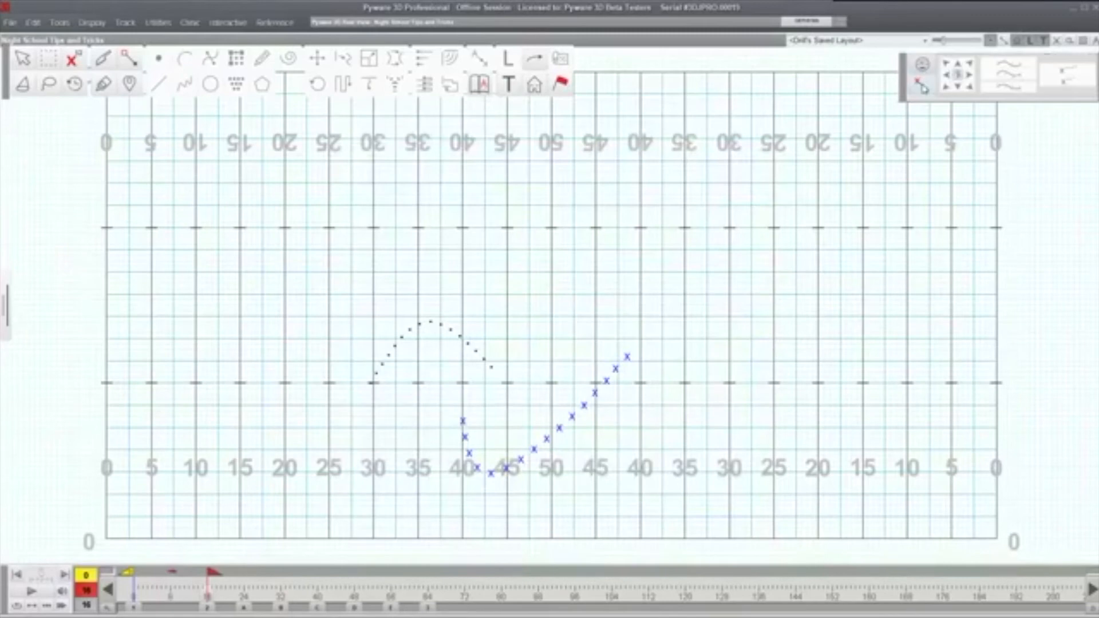
{"action": "left_click_drag", "start_coordinate": [397, 370], "coordinate": [692, 567]}
{"action": "left_click_drag", "start_coordinate": [416, 330], "coordinate": [777, 527]}
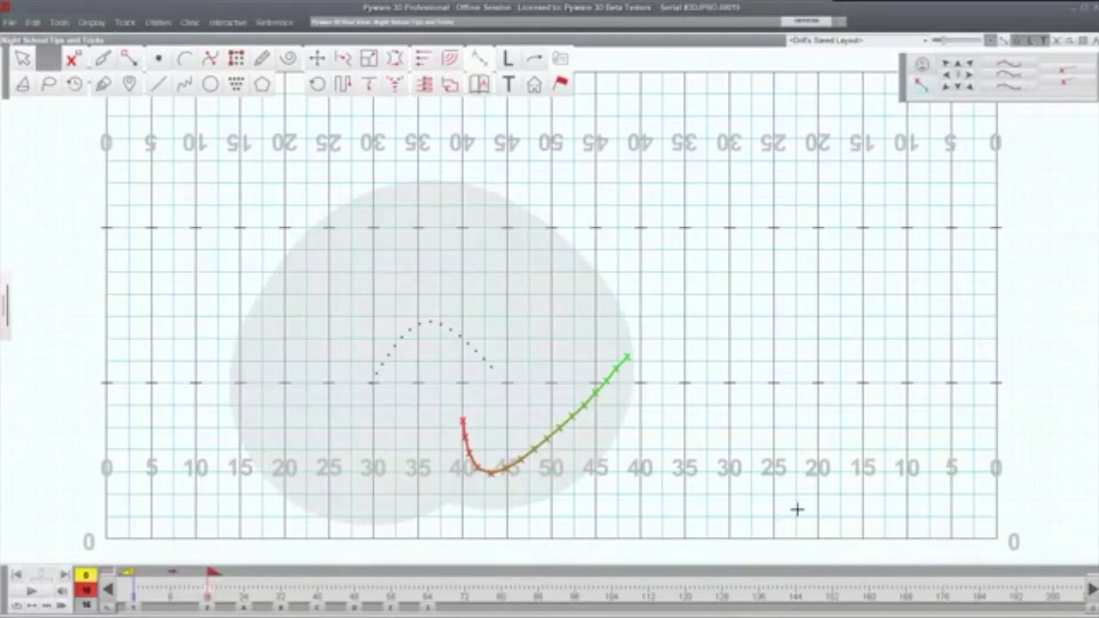
{"action": "left_click", "coordinate": [518, 58]}
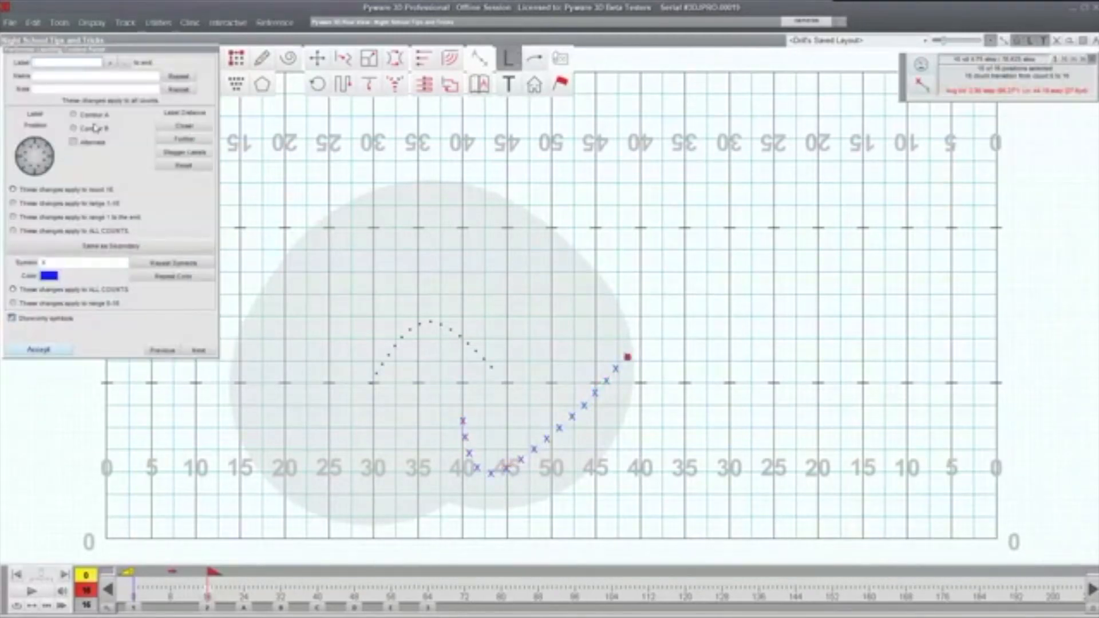
{"action": "type", "text": "1"}
{"action": "left_click", "coordinate": [39, 349]}
Set the label font's display size to 9 in the document preferences and accept the options
{"action": "left_click", "coordinate": [10, 23]}
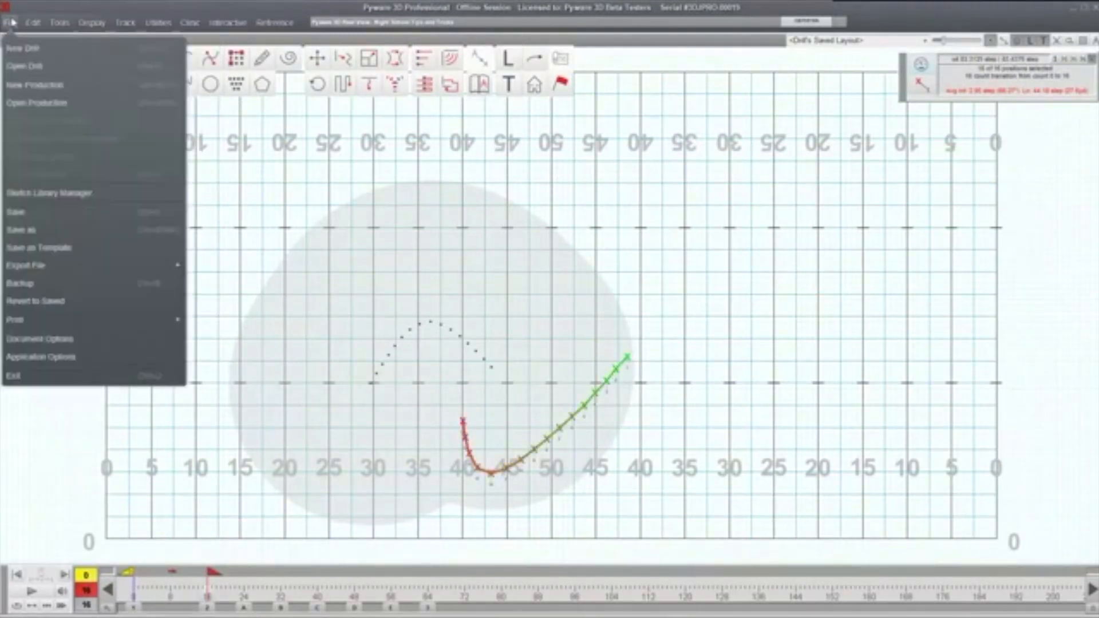
{"action": "left_click", "coordinate": [34, 337]}
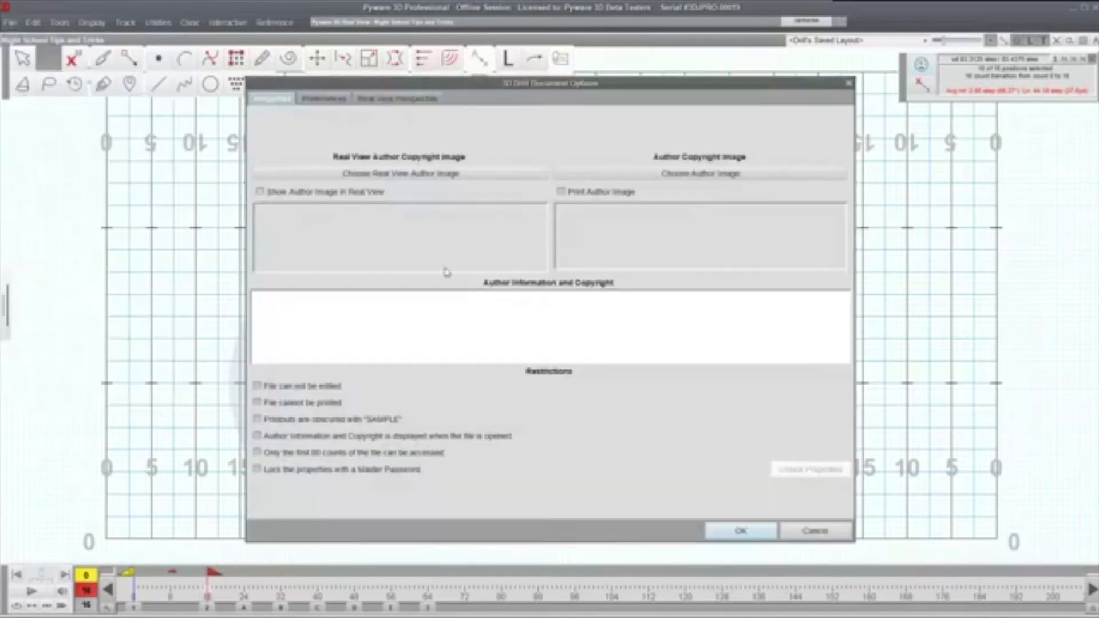
{"action": "left_click", "coordinate": [324, 98]}
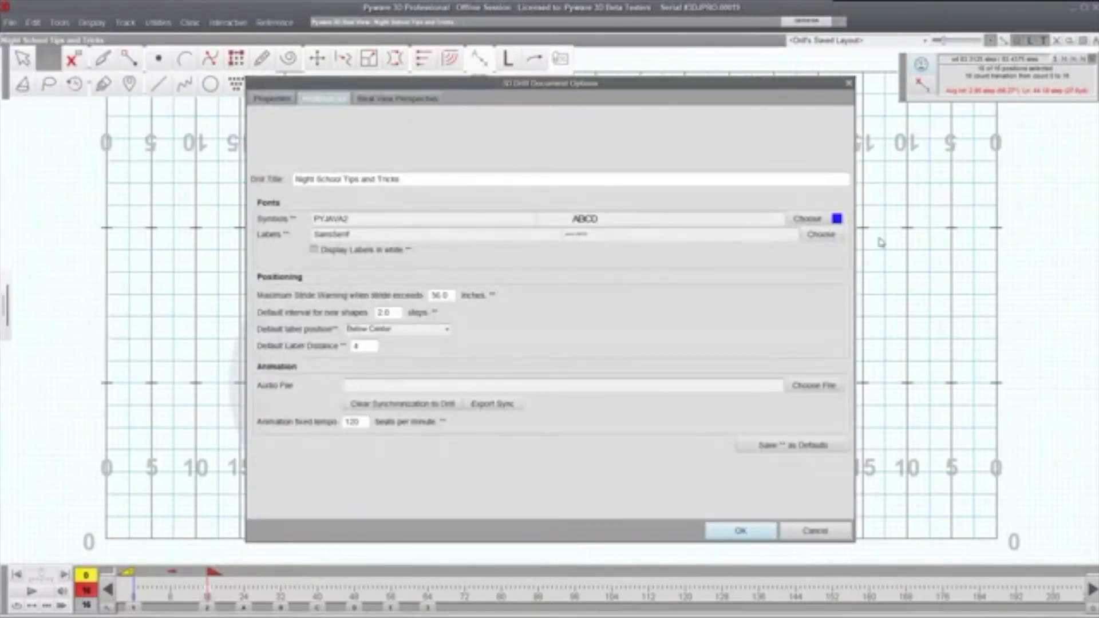
{"action": "left_click", "coordinate": [821, 235]}
{"action": "double_click", "coordinate": [695, 203]}
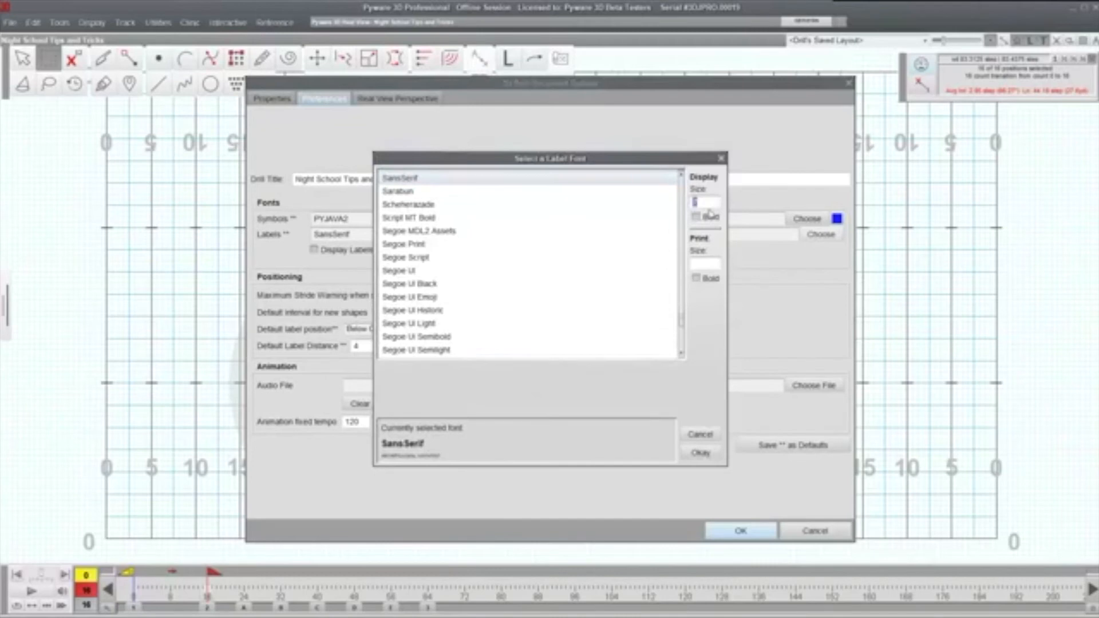
{"action": "type", "text": "9"}
{"action": "left_click", "coordinate": [704, 457]}
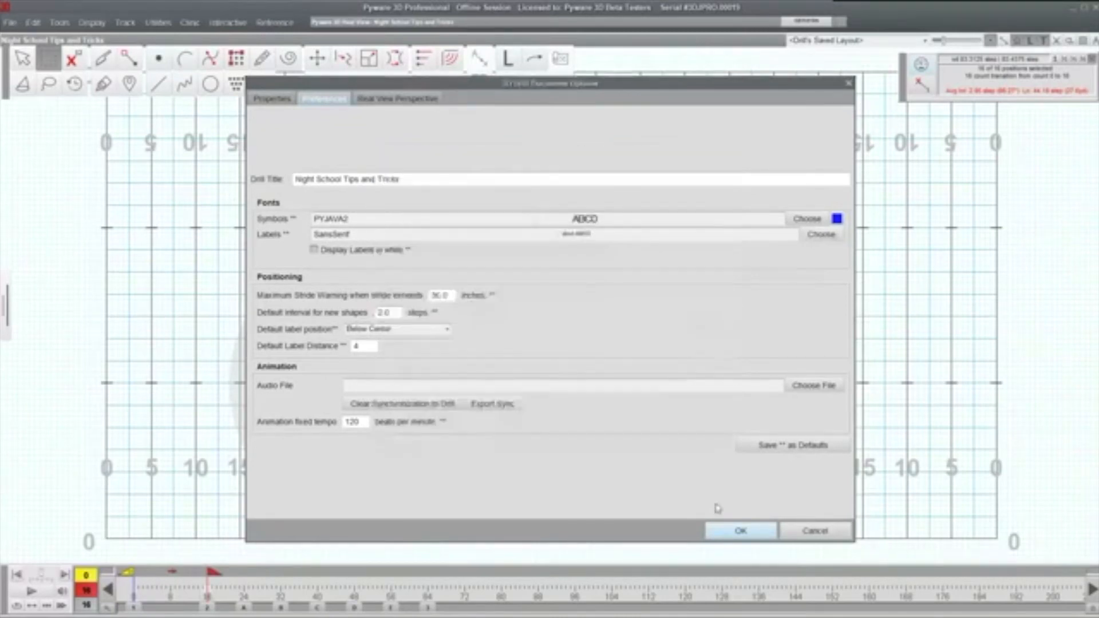
{"action": "left_click", "coordinate": [736, 530]}
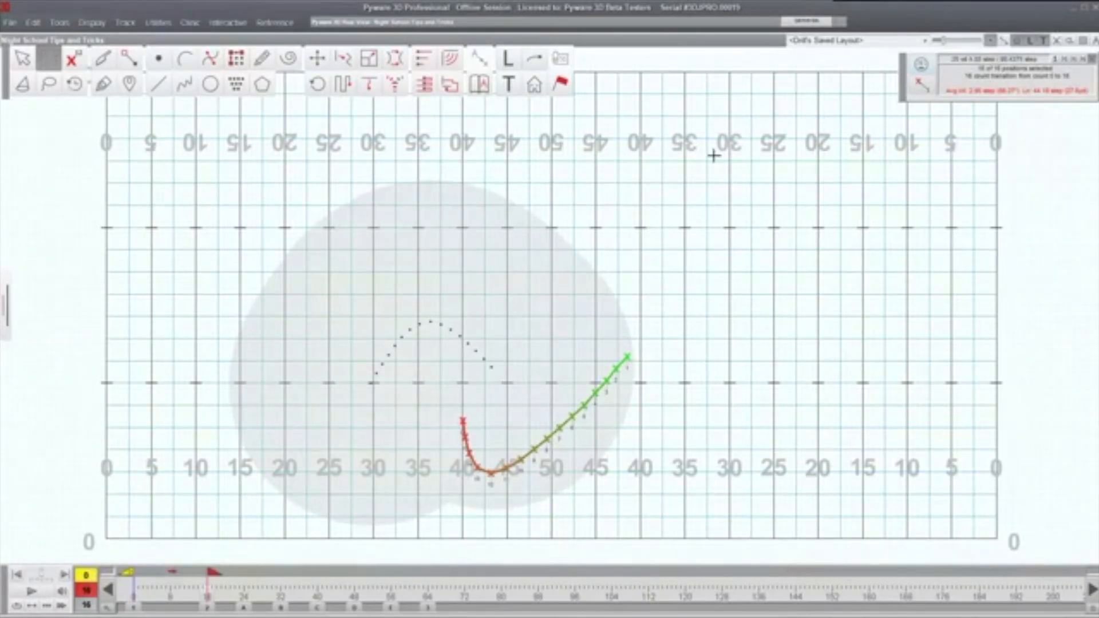
Try a lower-right label position for the lower curve's performers in the performer labeling settings, leaving without accepting
{"action": "left_click_drag", "start_coordinate": [432, 345], "coordinate": [613, 489]}
{"action": "left_click", "coordinate": [508, 59]}
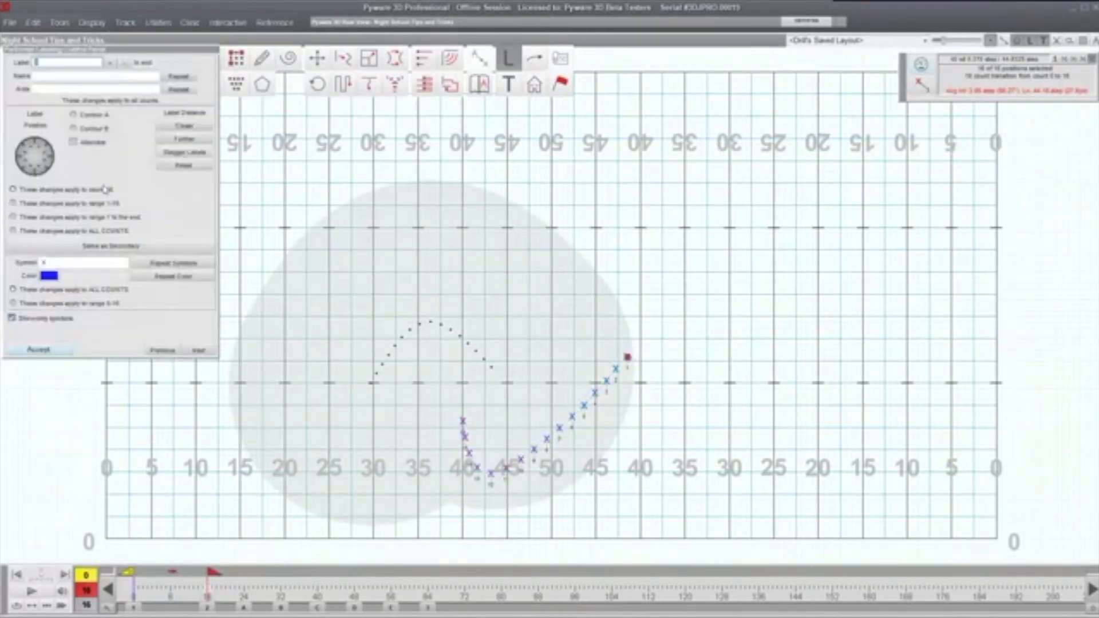
{"action": "left_click", "coordinate": [36, 170]}
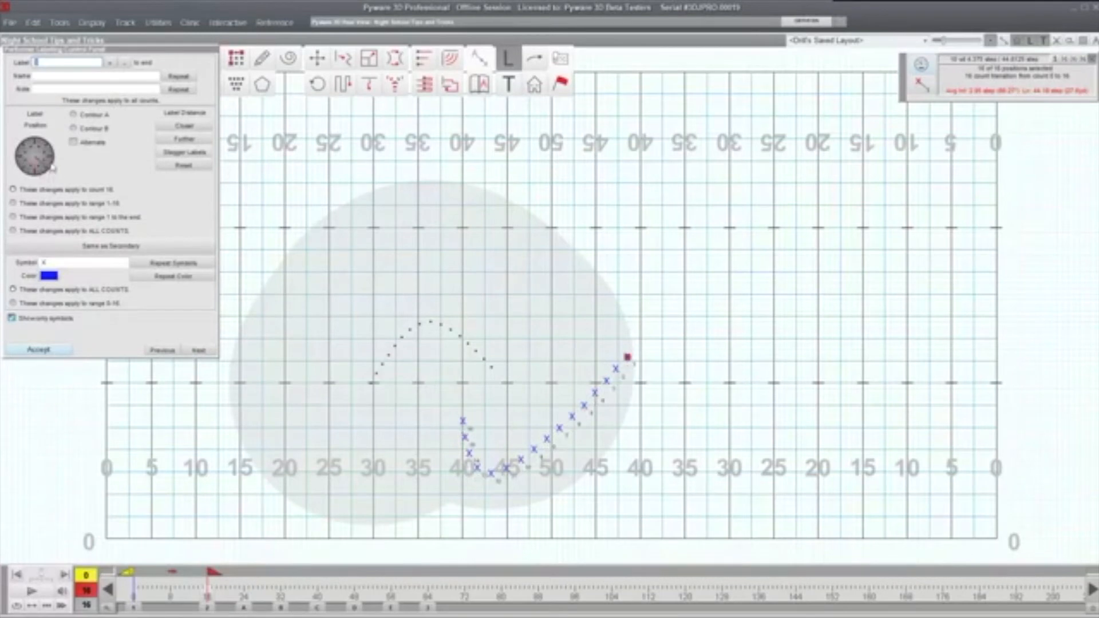
{"action": "left_click", "coordinate": [642, 258]}
Select all performers on the lower curve and try their labels on the right side before placing them at the upper left
{"action": "left_click_drag", "start_coordinate": [418, 333], "coordinate": [650, 493]}
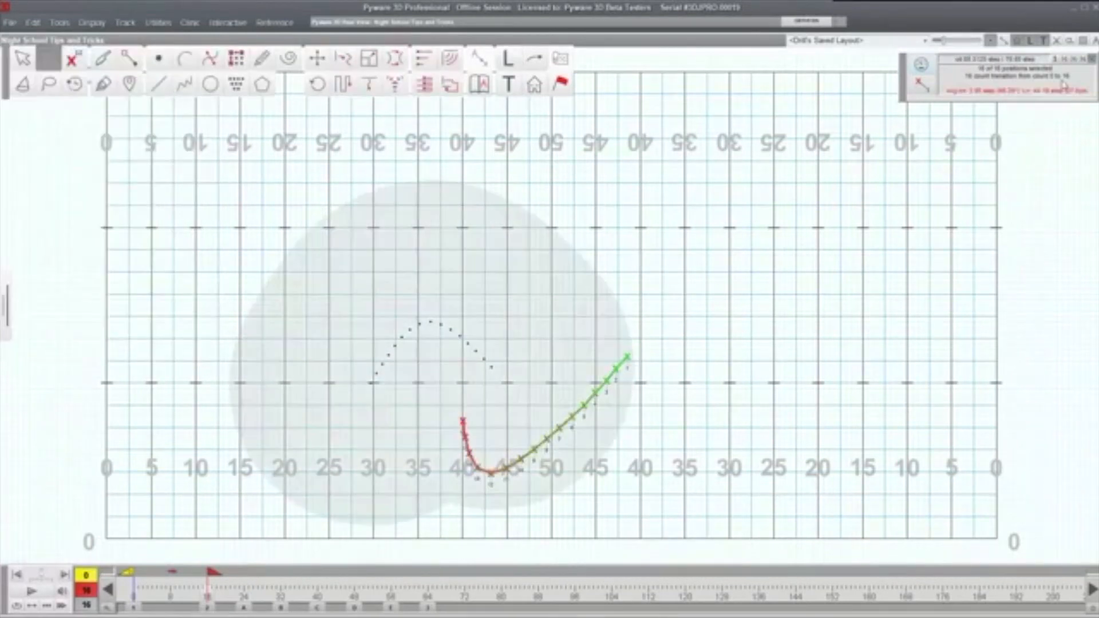
{"action": "left_click", "coordinate": [926, 90]}
{"action": "left_click", "coordinate": [946, 88]}
{"action": "left_click", "coordinate": [969, 88]}
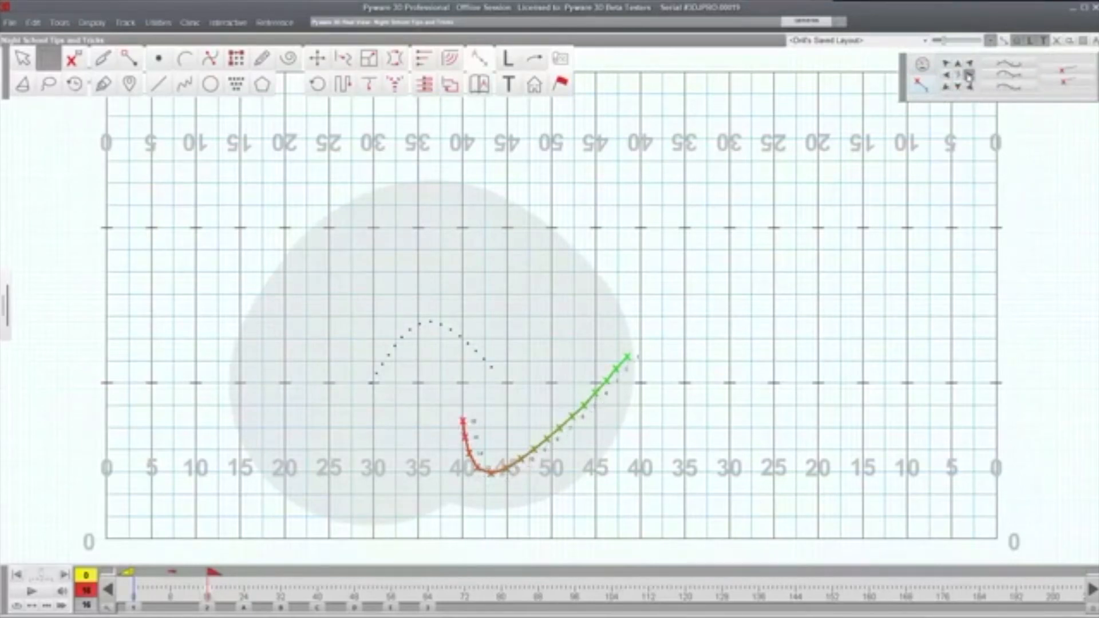
{"action": "left_click", "coordinate": [946, 63]}
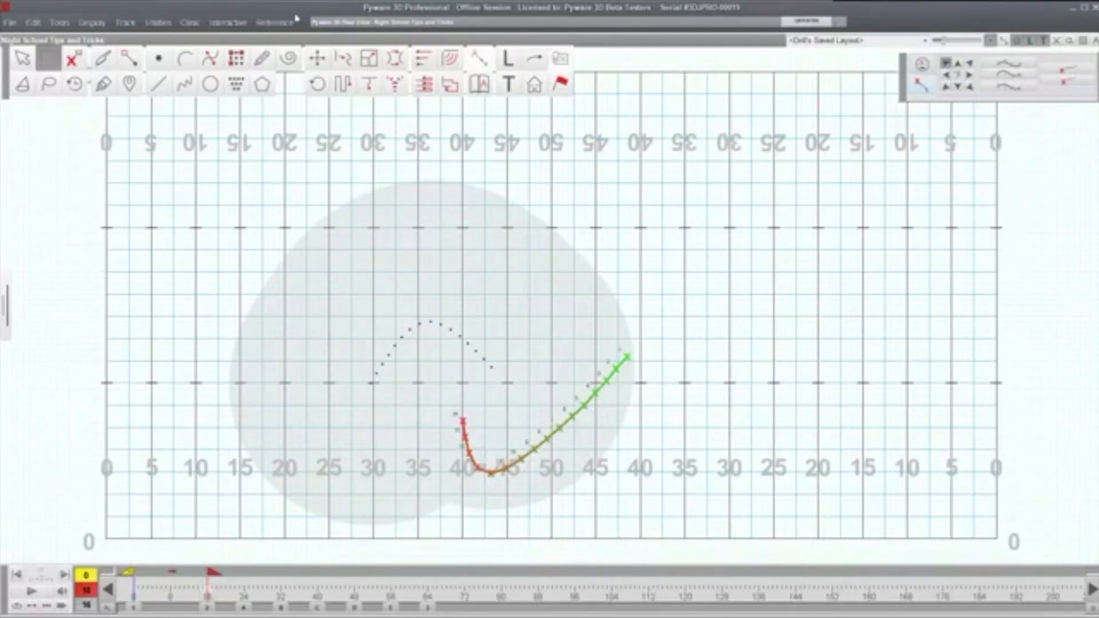
Look over the display commands for label positioning and deselect the performers without choosing a command
{"action": "left_click", "coordinate": [99, 26]}
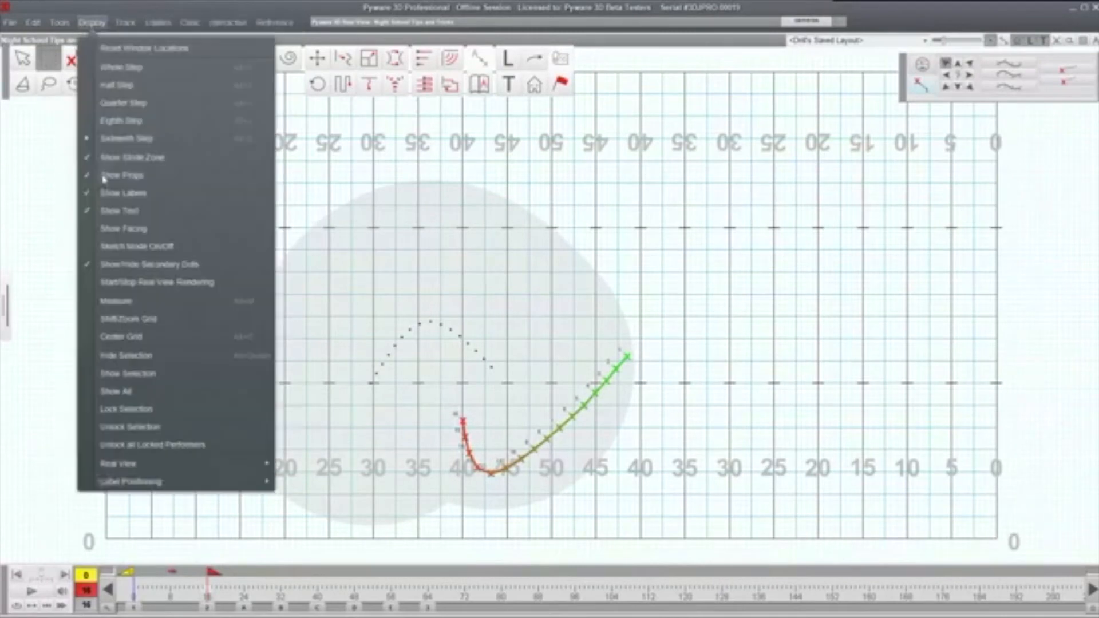
{"action": "mouse_move", "coordinate": [216, 482]}
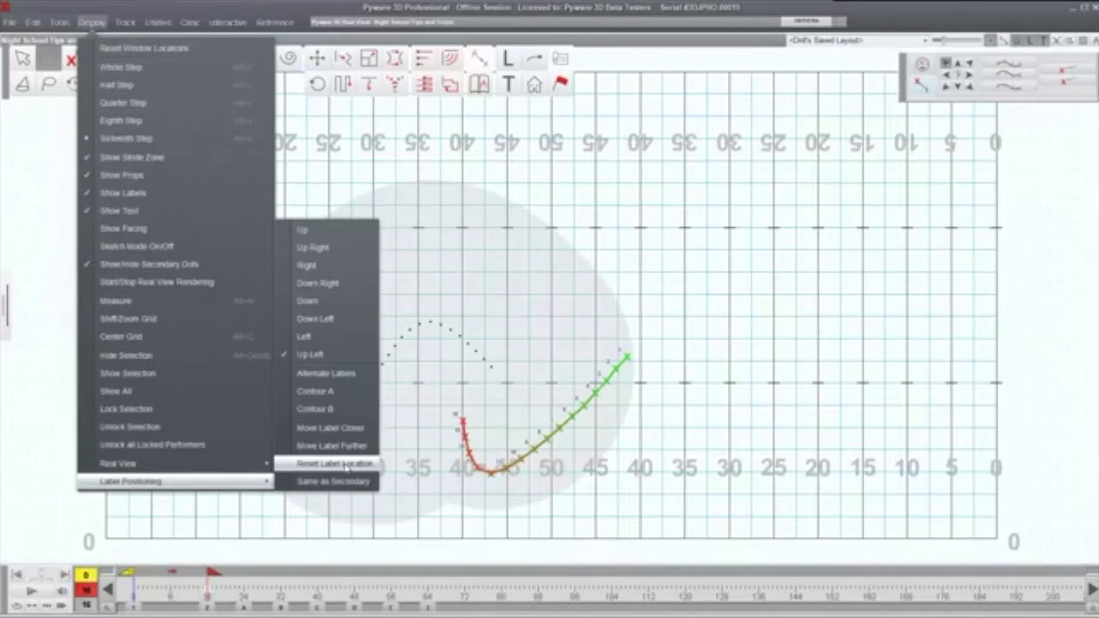
{"action": "left_click", "coordinate": [362, 120]}
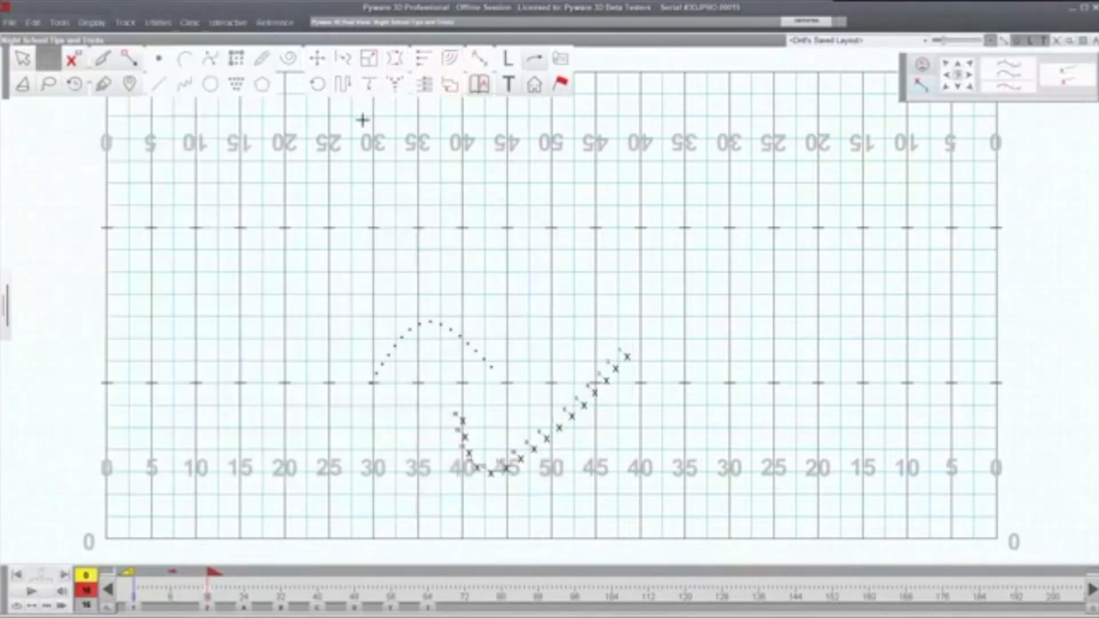
Create a new shortcut set named Night School as a copy of the Default set in the Shortcut Editor
{"action": "left_click", "coordinate": [158, 22]}
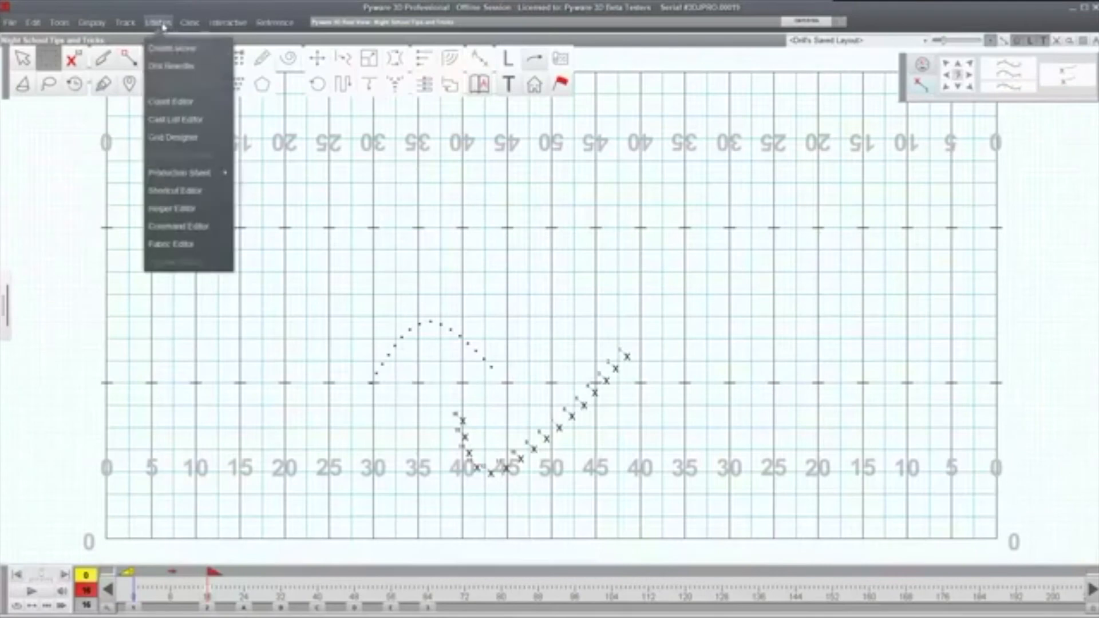
{"action": "left_click", "coordinate": [206, 193]}
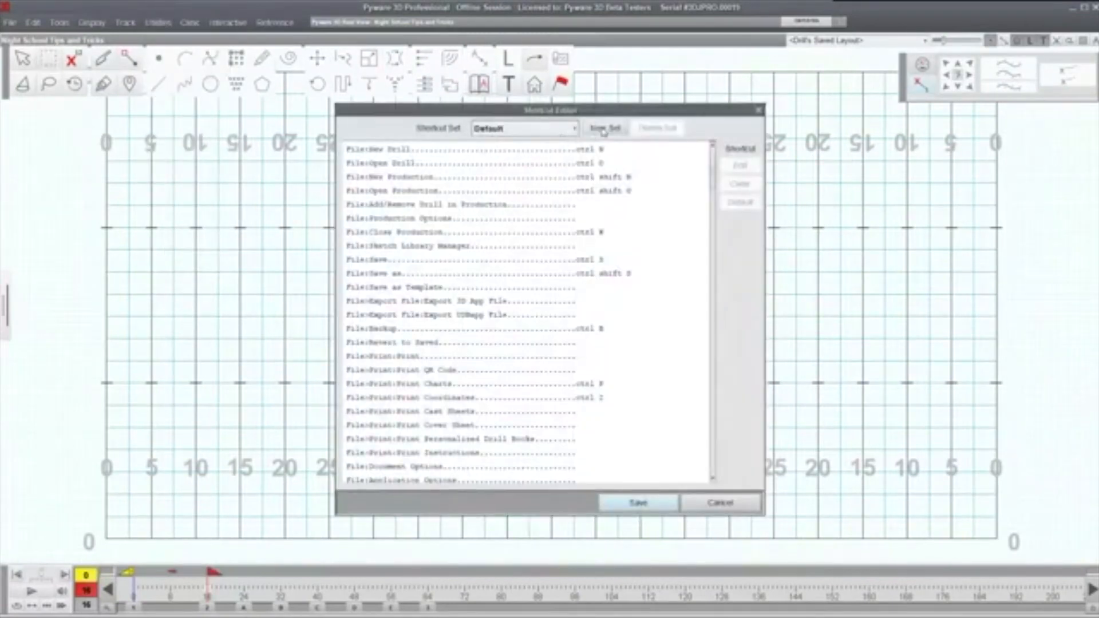
{"action": "left_click", "coordinate": [555, 133]}
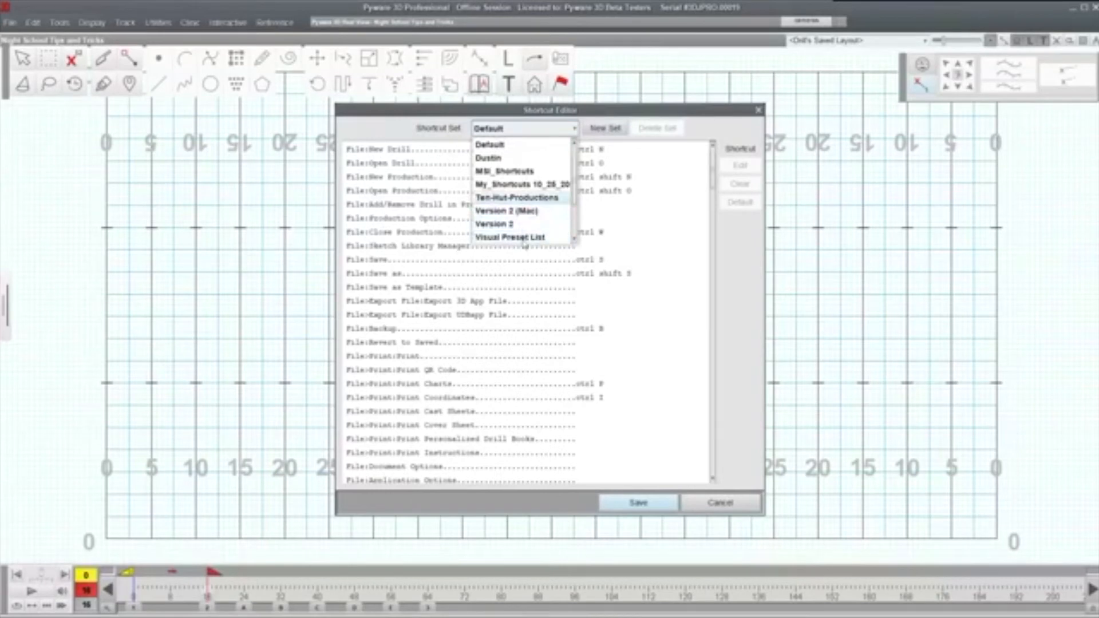
{"action": "left_click", "coordinate": [515, 145]}
{"action": "left_click", "coordinate": [606, 128]}
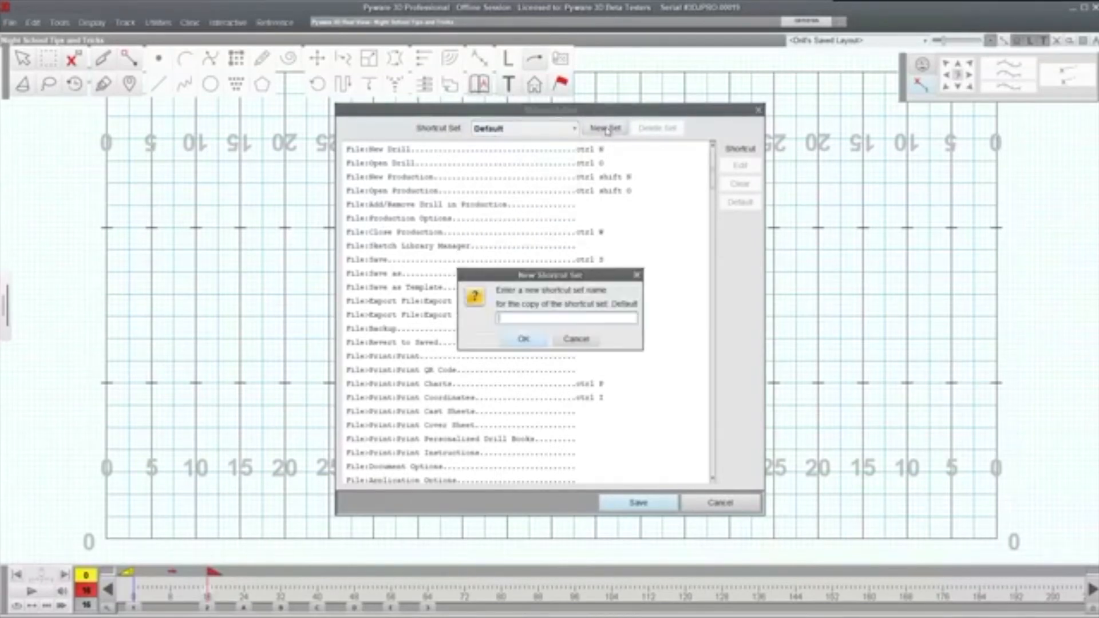
{"action": "type", "text": "s"}
{"action": "type", "text": "ight School"}
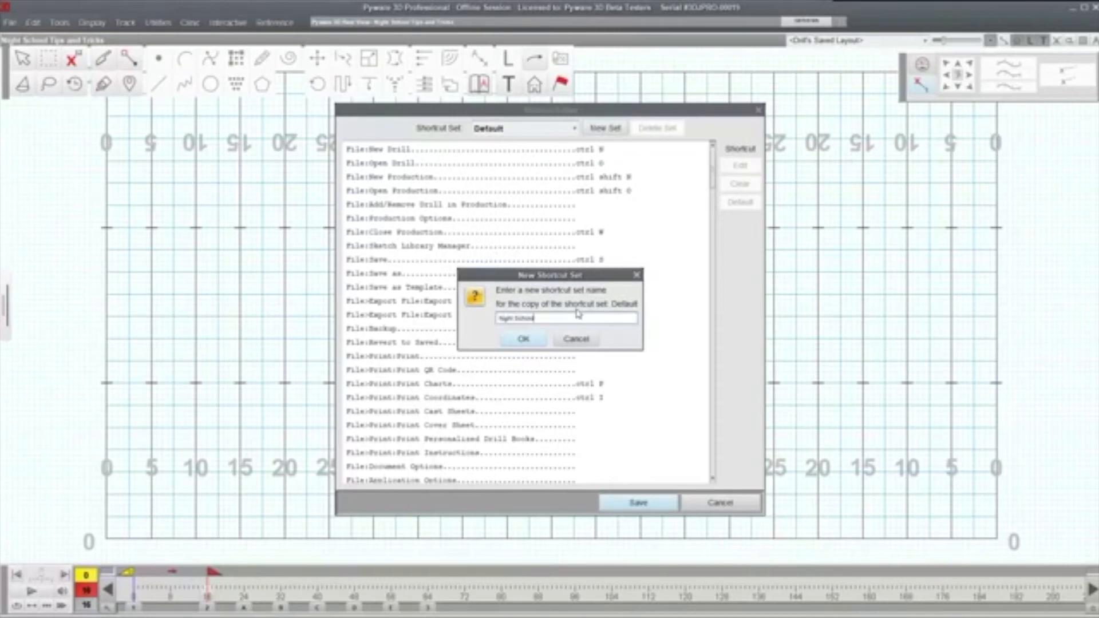
{"action": "left_click", "coordinate": [523, 340]}
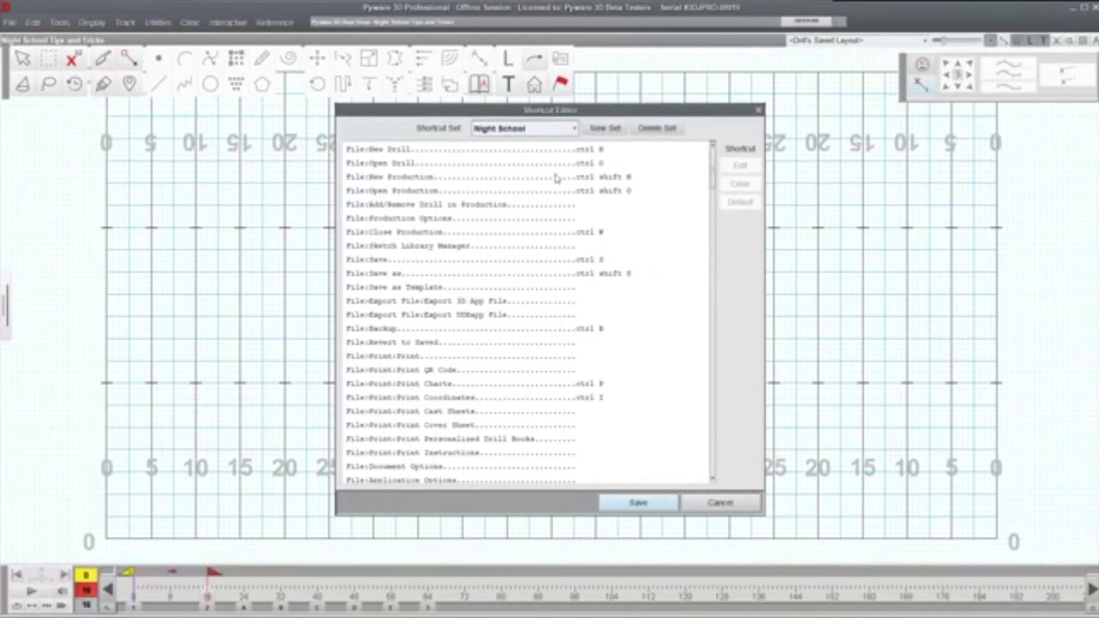
Examine the Night School set's commands and assigned shortcuts across the Edit, Tools, Display and Track entries
{"action": "scroll", "coordinate": [560, 259], "scroll_direction": "down", "scroll_amount": 4}
{"action": "scroll", "coordinate": [550, 280], "scroll_direction": "down", "scroll_amount": 15}
{"action": "scroll", "coordinate": [531, 345], "scroll_direction": "down", "scroll_amount": 7}
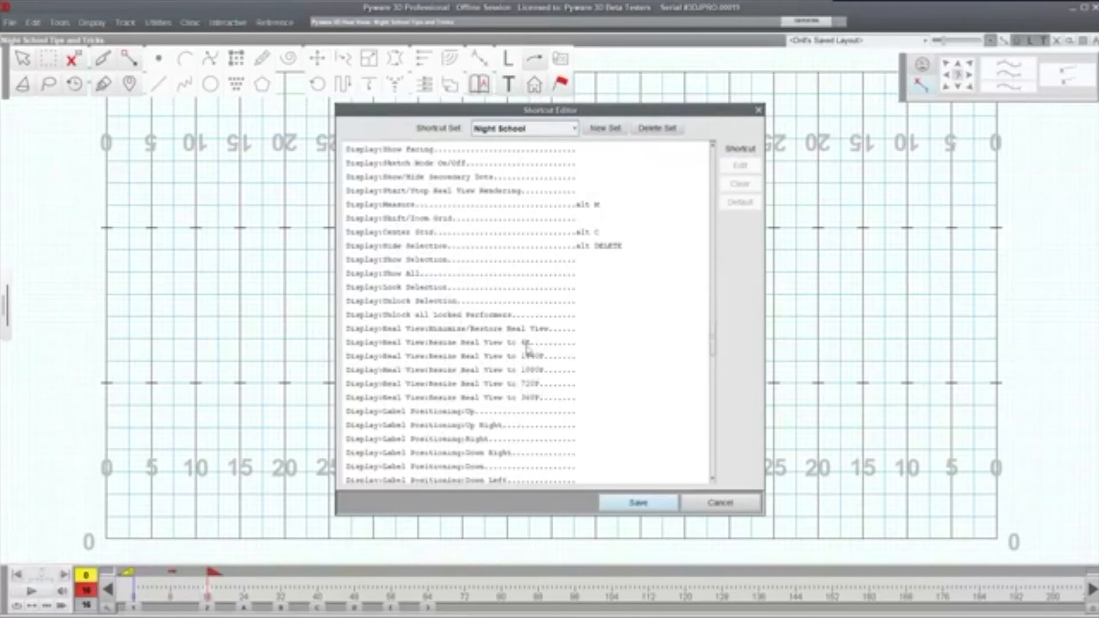
{"action": "scroll", "coordinate": [527, 347], "scroll_direction": "down", "scroll_amount": 4}
{"action": "scroll", "coordinate": [492, 332], "scroll_direction": "down", "scroll_amount": 1}
{"action": "scroll", "coordinate": [482, 359], "scroll_direction": "up", "scroll_amount": 1}
{"action": "scroll", "coordinate": [547, 354], "scroll_direction": "down", "scroll_amount": 6}
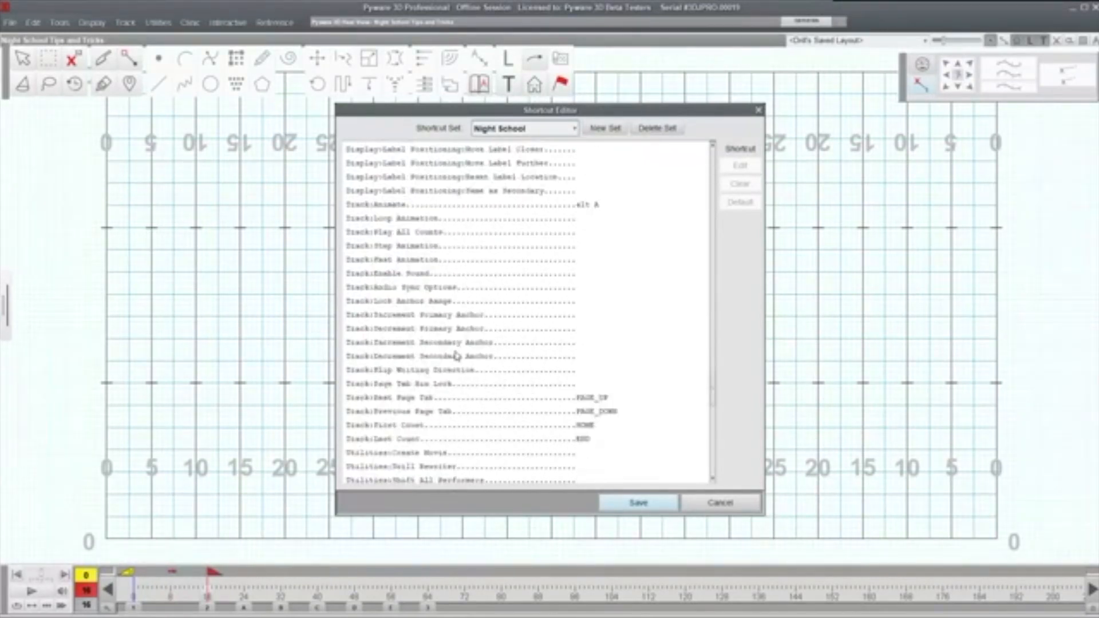
{"action": "scroll", "coordinate": [458, 356], "scroll_direction": "down", "scroll_amount": 4}
{"action": "scroll", "coordinate": [457, 349], "scroll_direction": "up", "scroll_amount": 10}
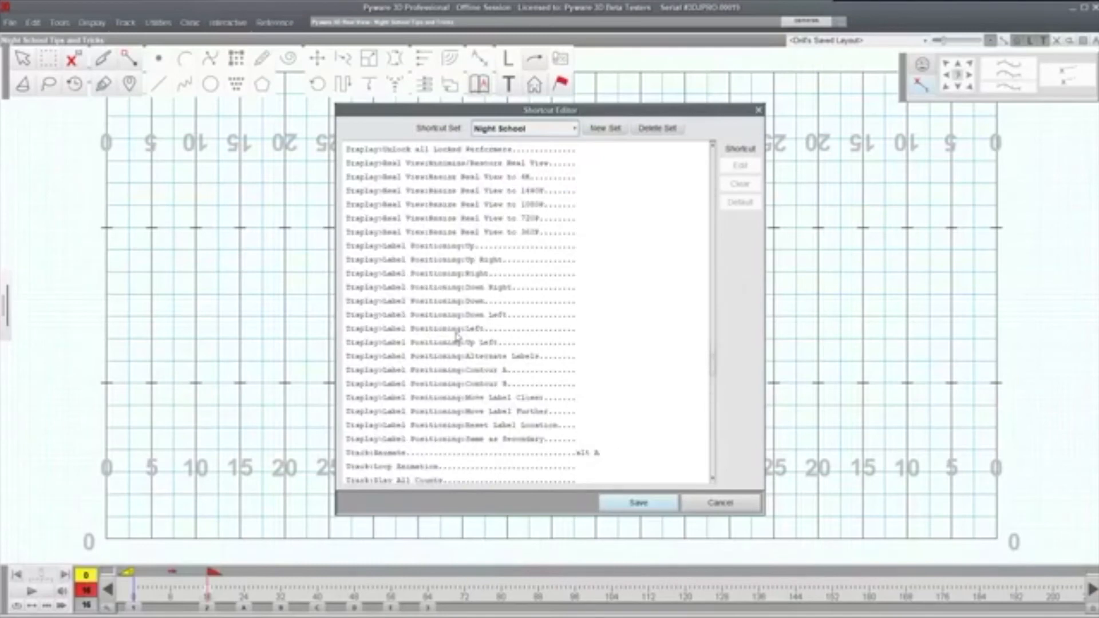
{"action": "scroll", "coordinate": [458, 338], "scroll_direction": "up", "scroll_amount": 10}
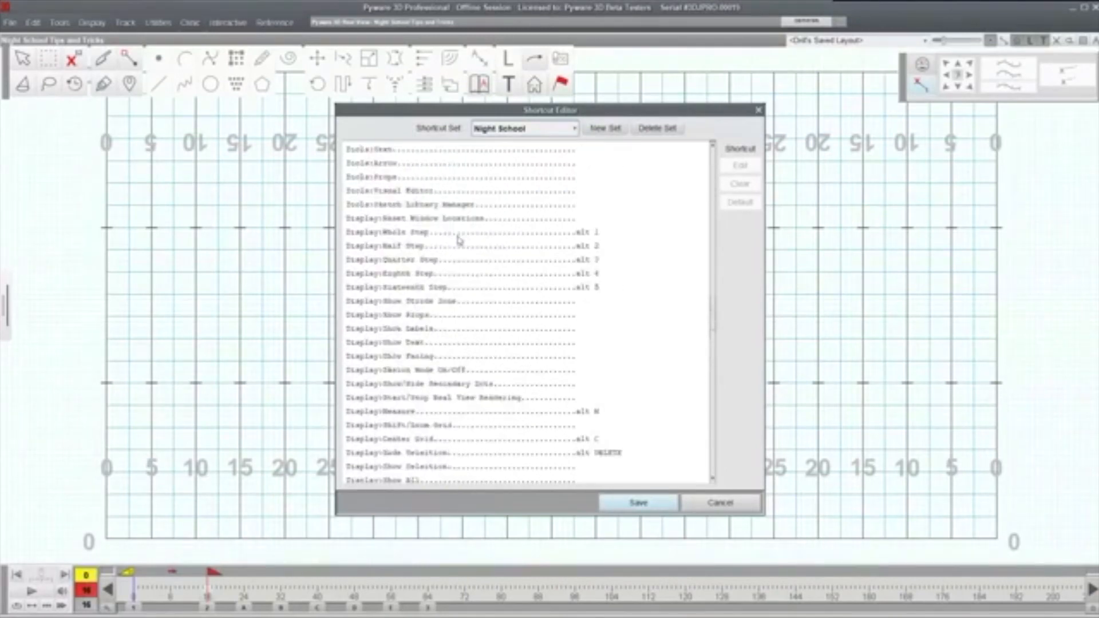
{"action": "scroll", "coordinate": [487, 269], "scroll_direction": "up", "scroll_amount": 10}
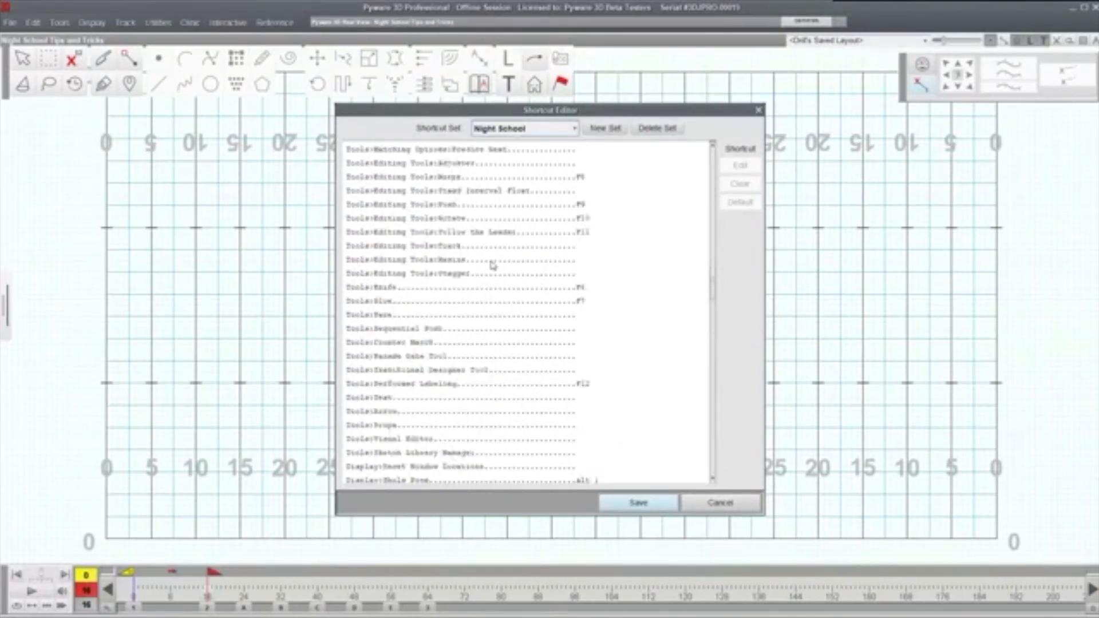
{"action": "scroll", "coordinate": [492, 264], "scroll_direction": "up", "scroll_amount": 8}
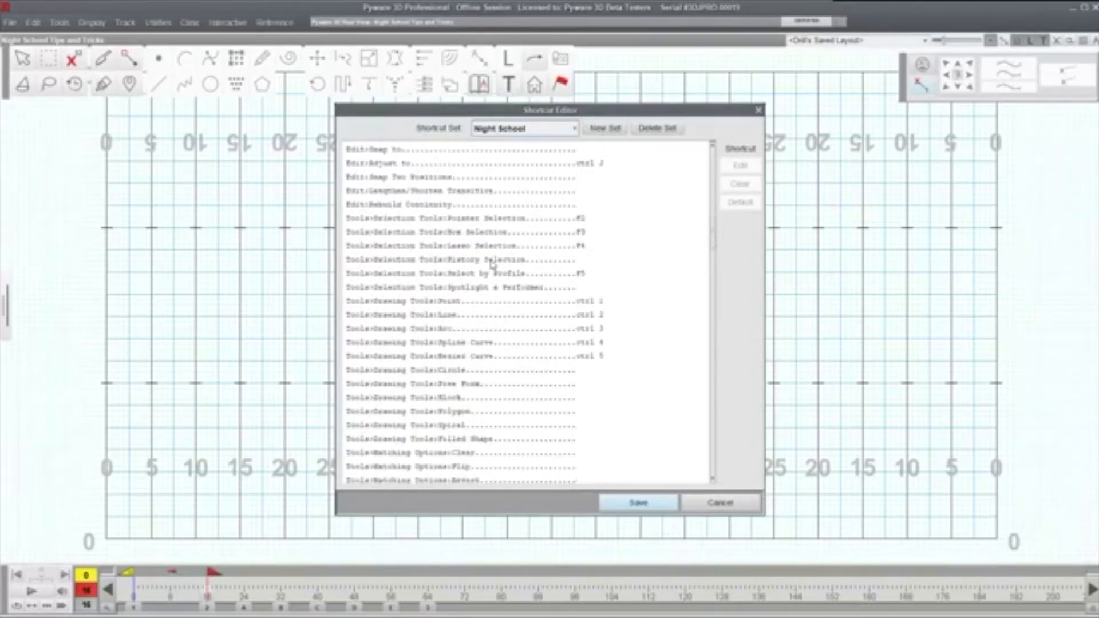
{"action": "scroll", "coordinate": [491, 265], "scroll_direction": "down", "scroll_amount": 20}
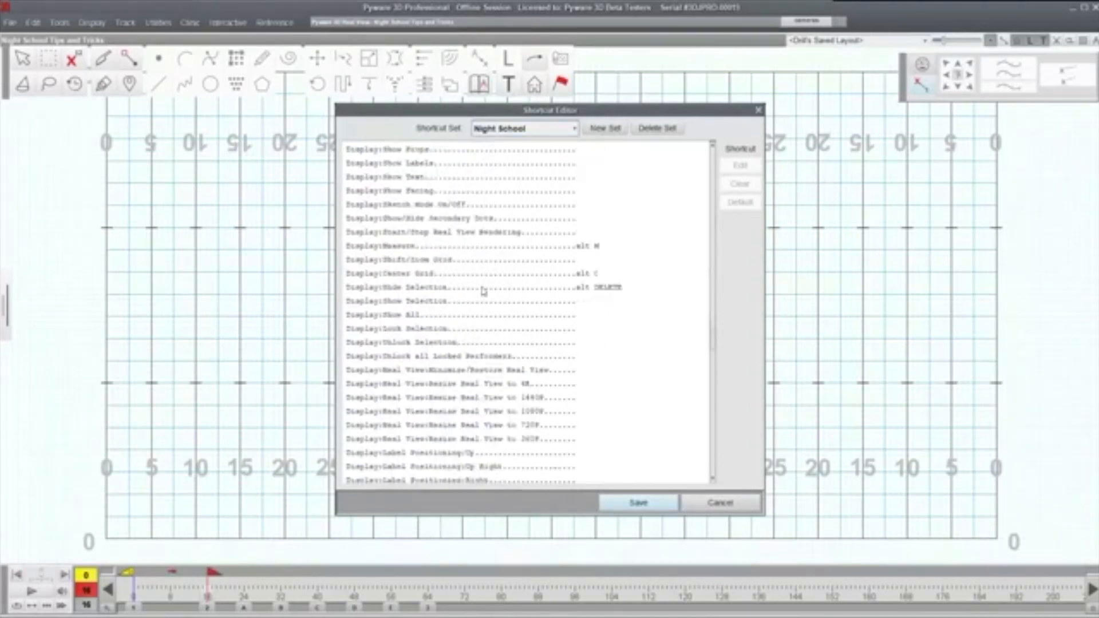
Open the shortcut assignment of the Label Positioning Up command in the Night School set
{"action": "left_click", "coordinate": [507, 194]}
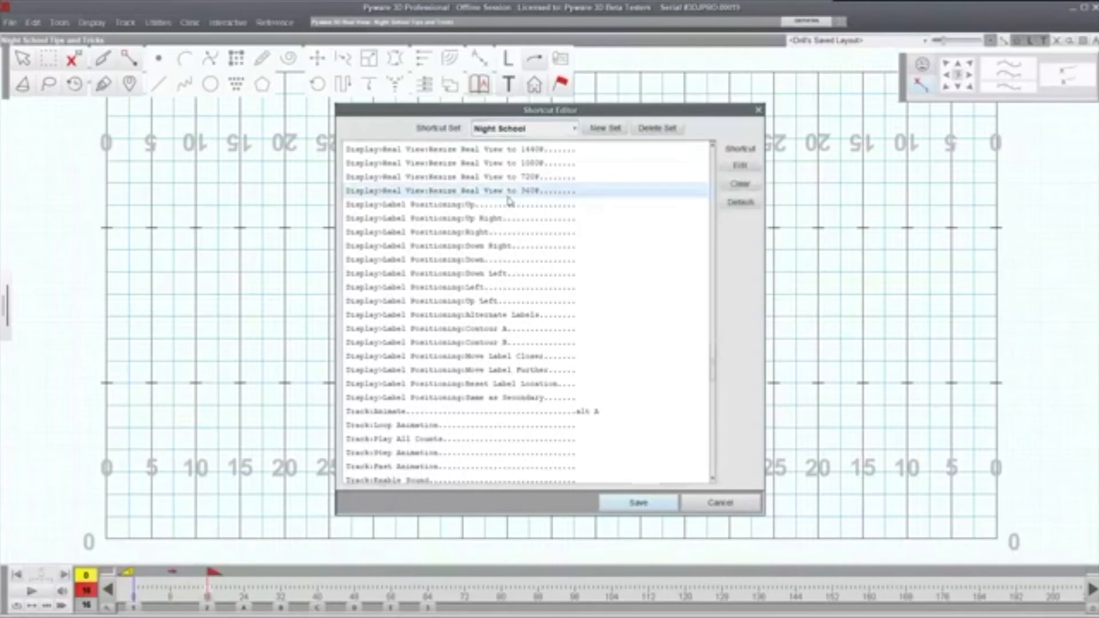
{"action": "left_click", "coordinate": [507, 215]}
{"action": "left_click", "coordinate": [509, 205]}
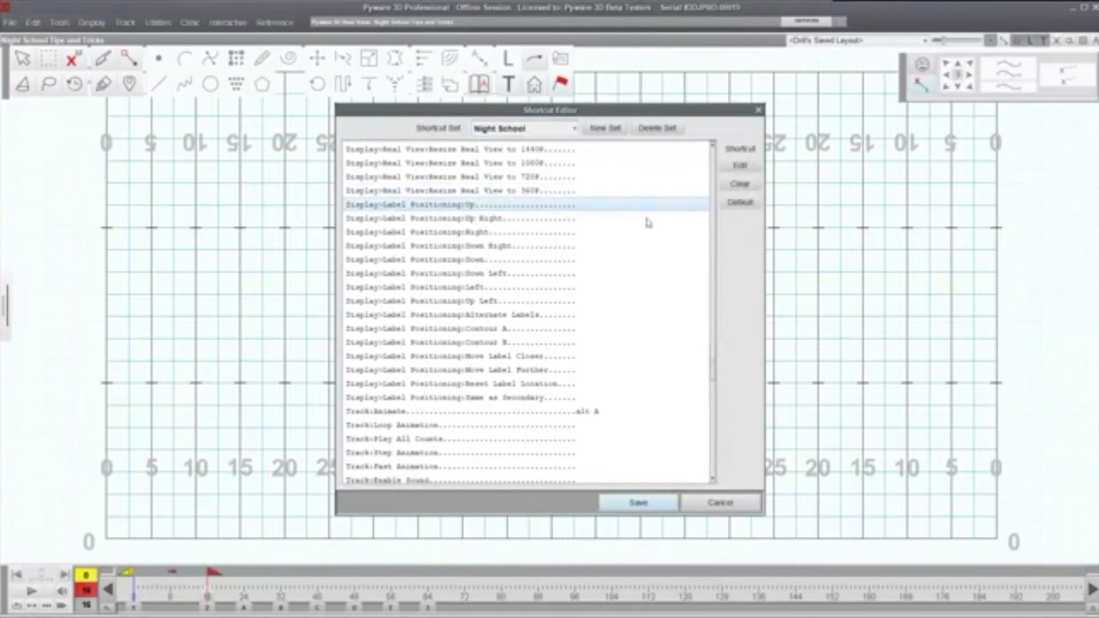
{"action": "left_click", "coordinate": [744, 166]}
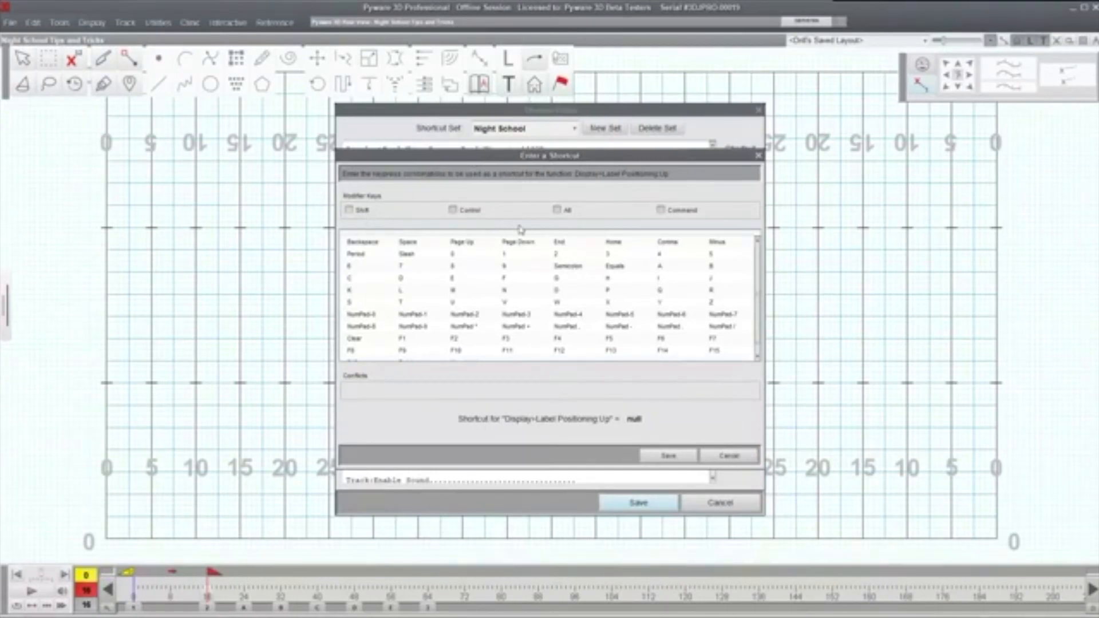
Try Ctrl+1 and Alt+1 as the shortcut for the Label Positioning Up command
{"action": "left_click", "coordinate": [454, 210]}
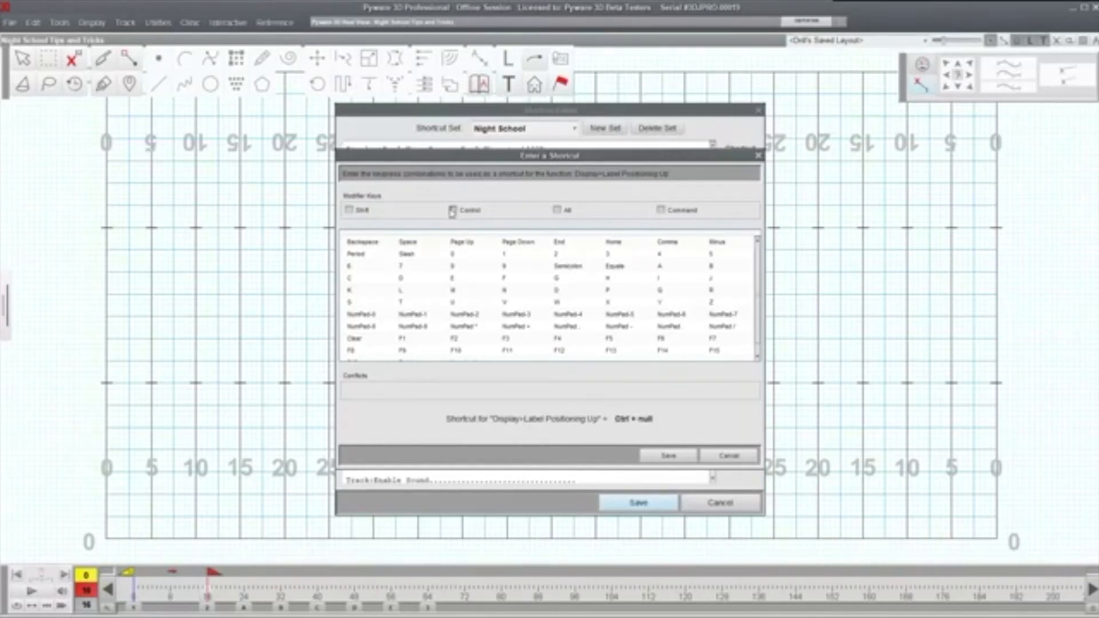
{"action": "left_click", "coordinate": [513, 256]}
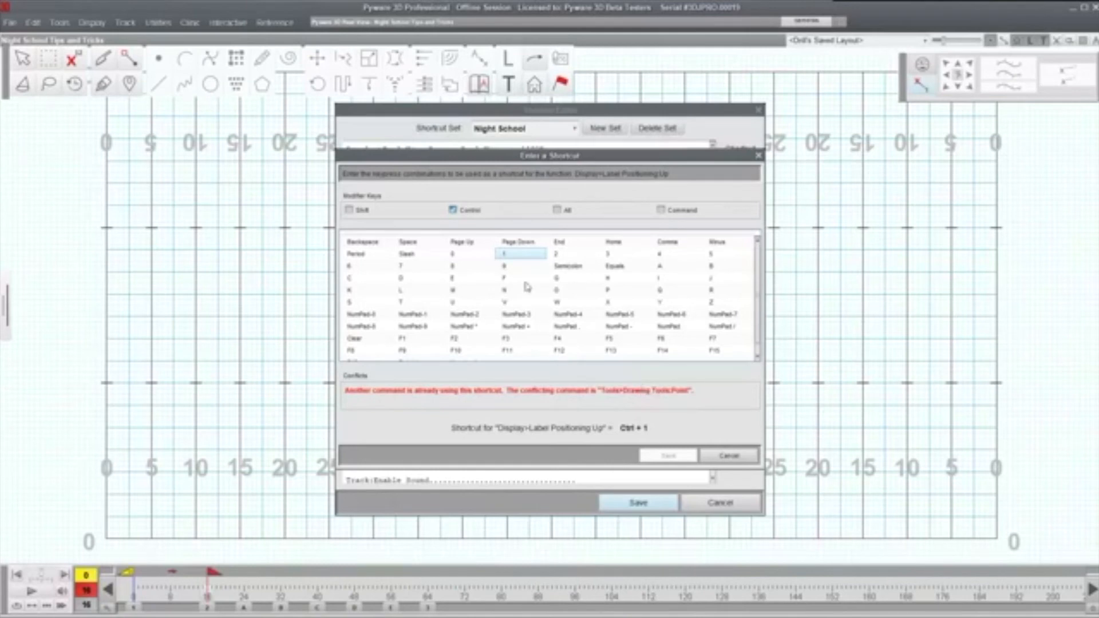
{"action": "left_click", "coordinate": [462, 211]}
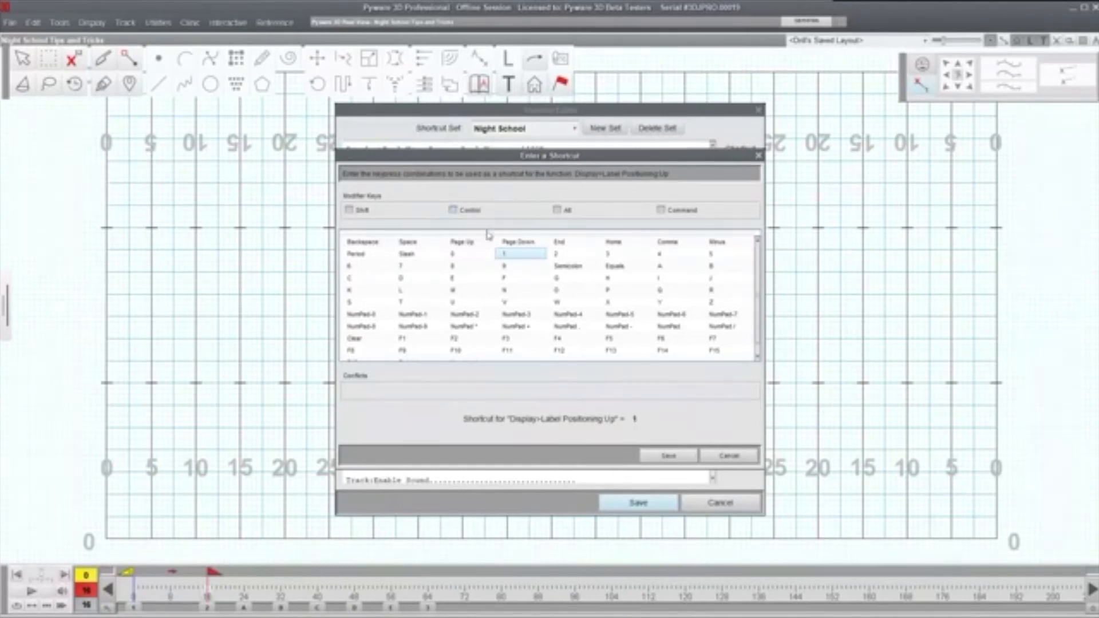
{"action": "left_click", "coordinate": [572, 213]}
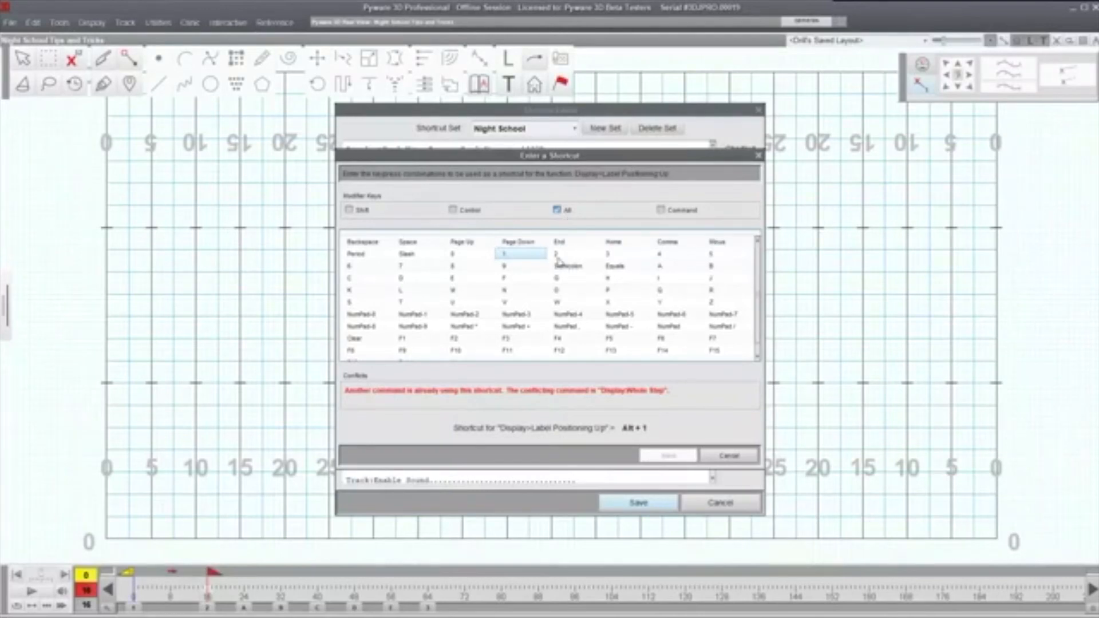
{"action": "left_click", "coordinate": [564, 212]}
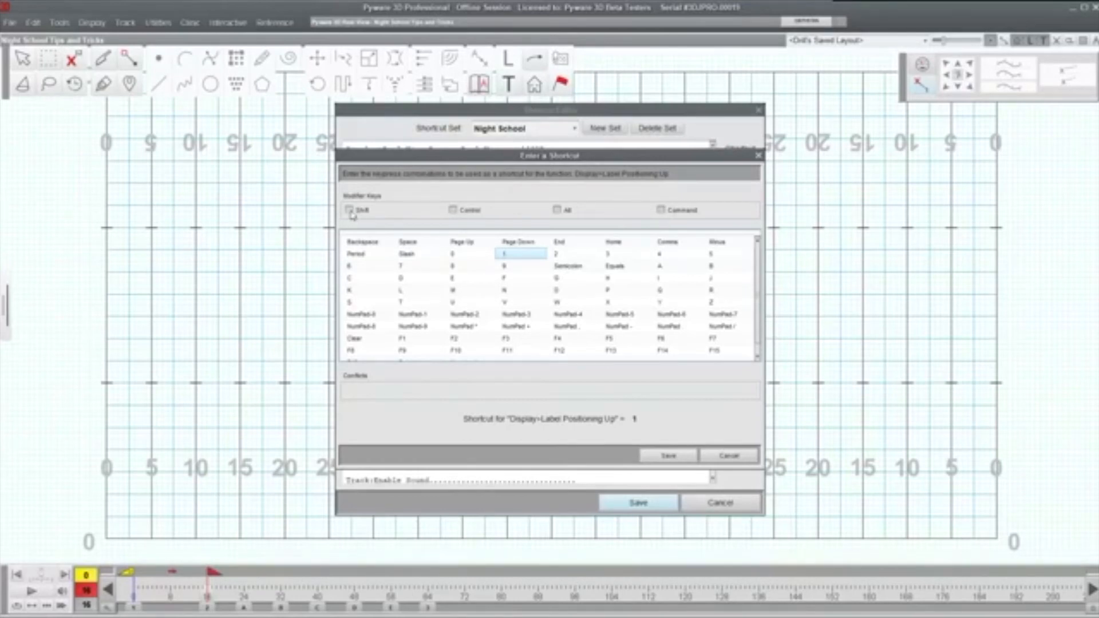
Assign Alt+W to the Label Positioning Up command and save the assignment
{"action": "left_click", "coordinate": [557, 210]}
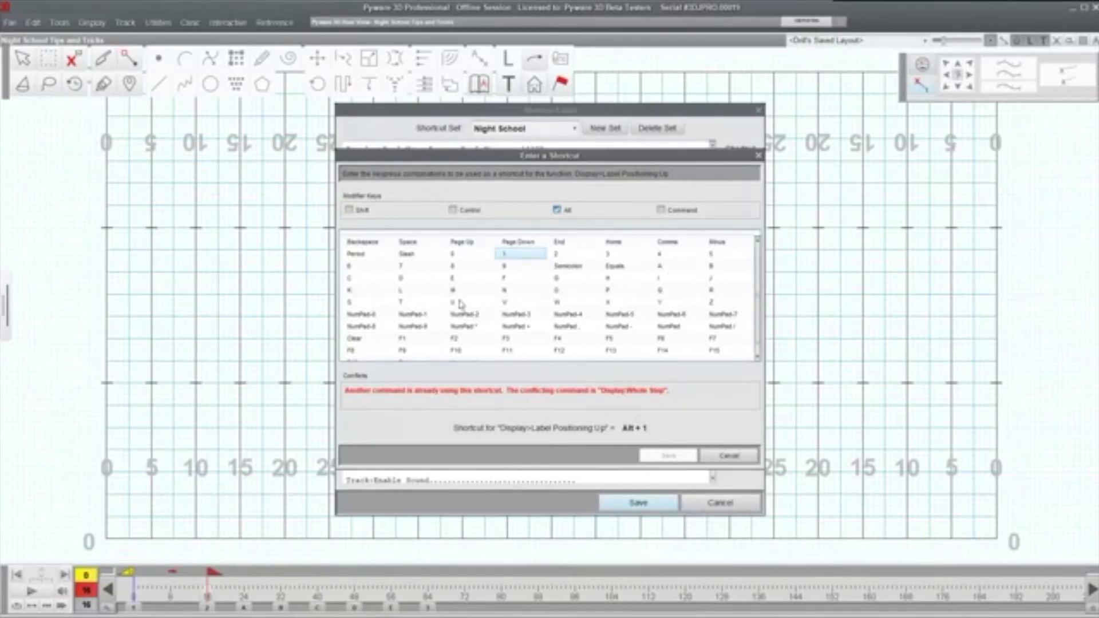
{"action": "left_click", "coordinate": [593, 302]}
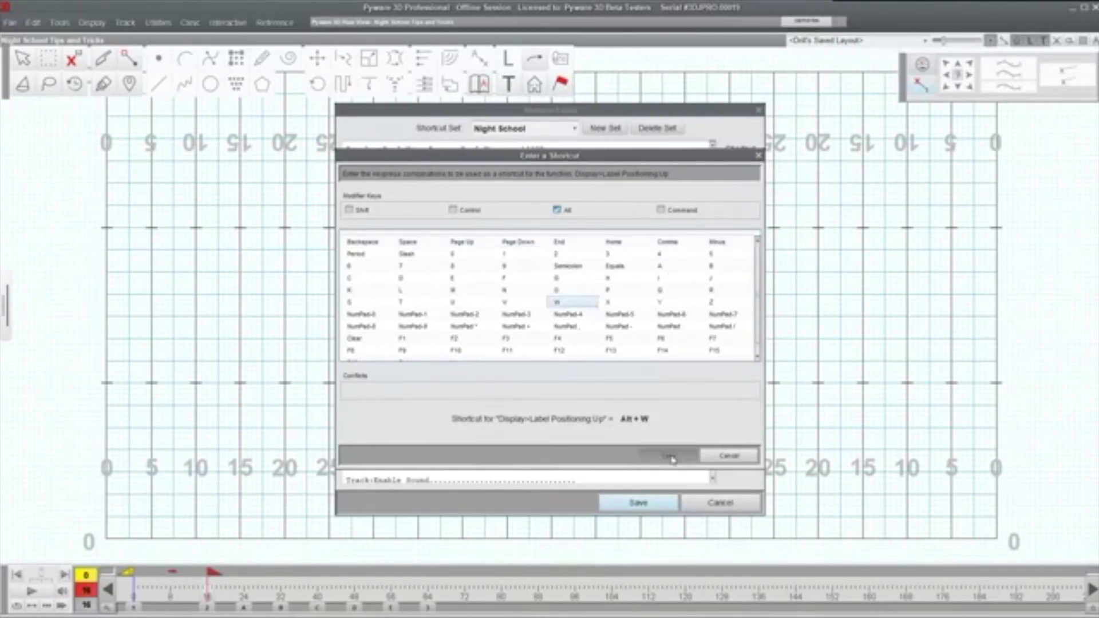
{"action": "key", "text": "Return"}
Assign Alt+D to the Label Positioning Right command in the Night School set
{"action": "left_click", "coordinate": [504, 219]}
{"action": "left_click", "coordinate": [504, 233]}
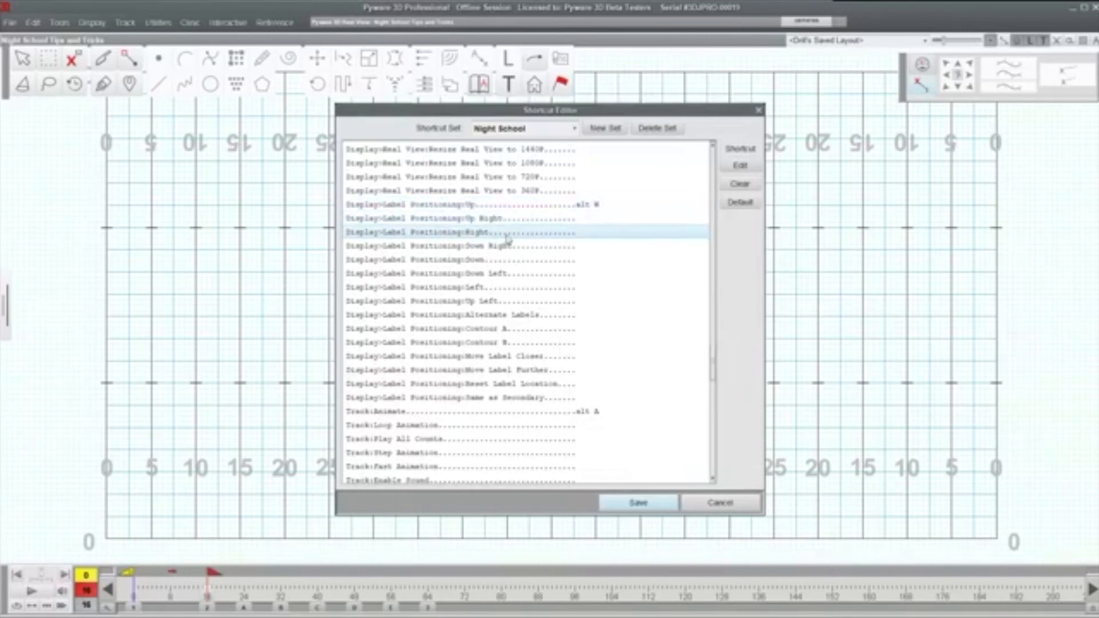
{"action": "left_click", "coordinate": [740, 165]}
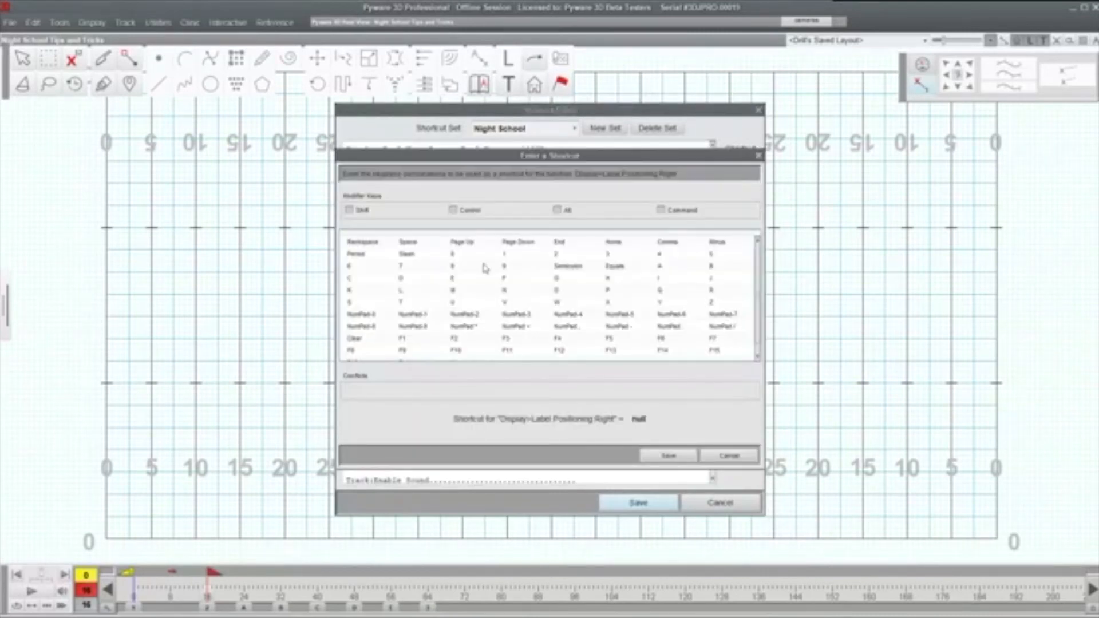
{"action": "left_click", "coordinate": [418, 279]}
{"action": "left_click", "coordinate": [558, 211]}
{"action": "left_click", "coordinate": [664, 457]}
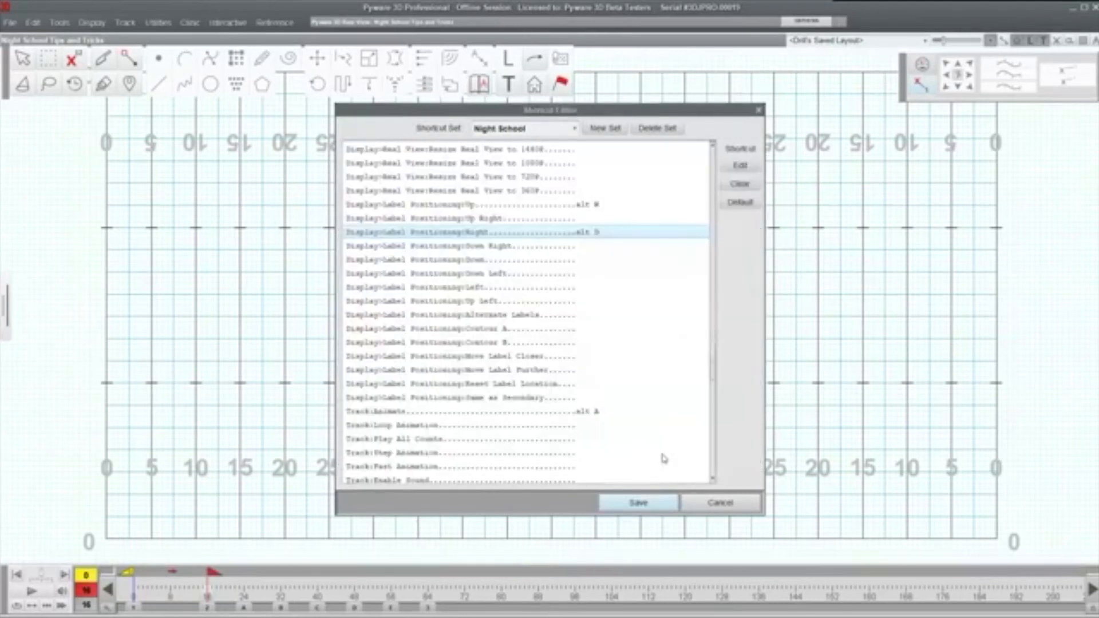
Assign Alt+S to the Label Positioning Down command in the Night School set
{"action": "left_click", "coordinate": [506, 261]}
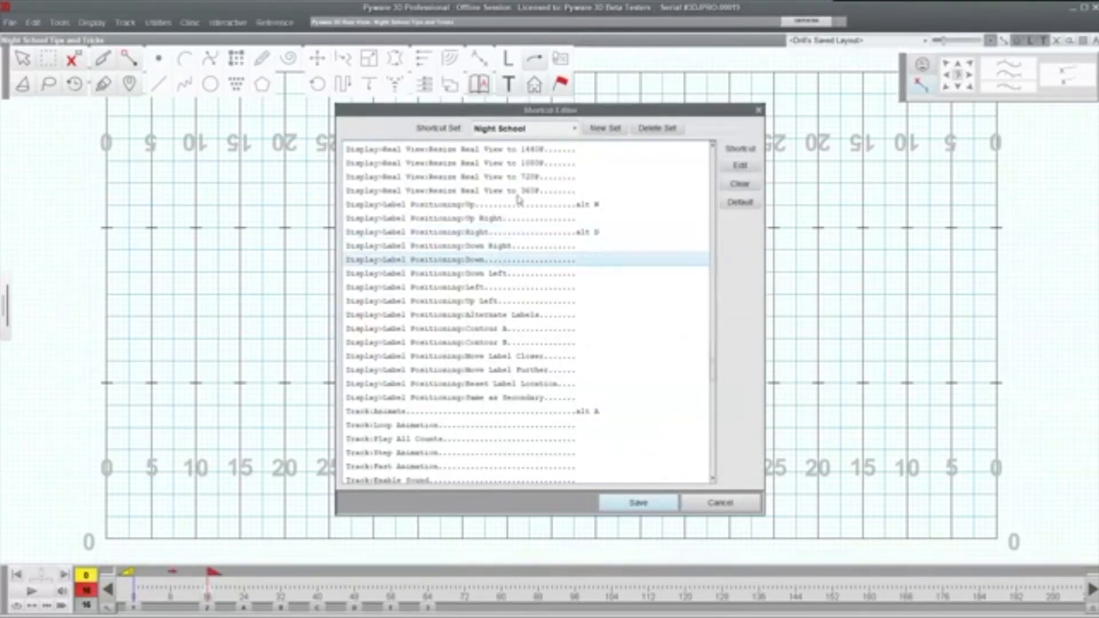
{"action": "left_click", "coordinate": [740, 166]}
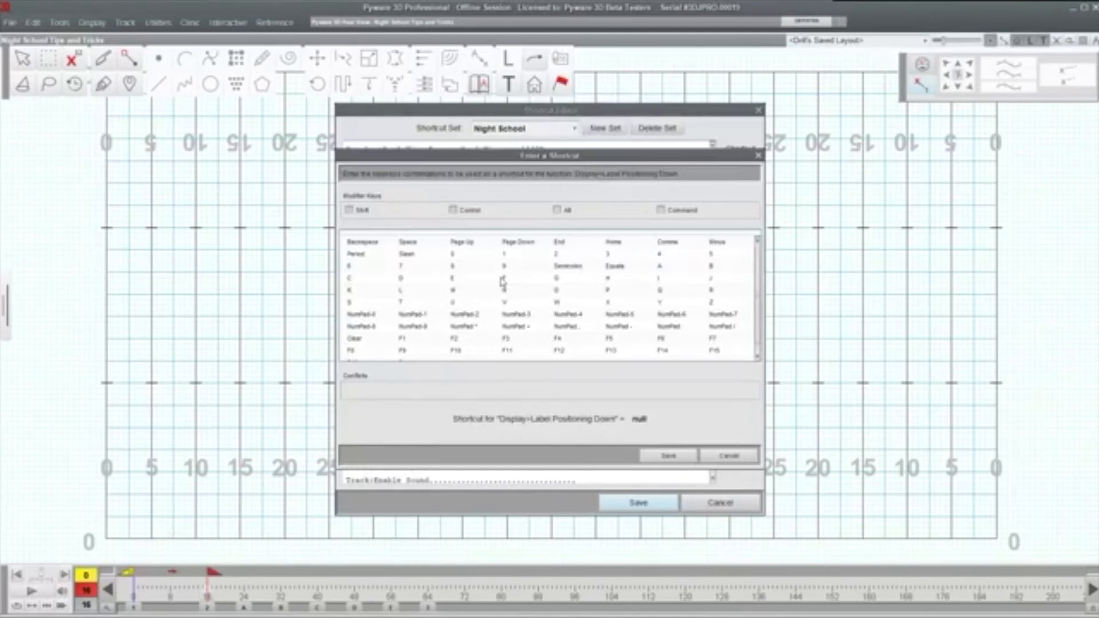
{"action": "left_click", "coordinate": [557, 210]}
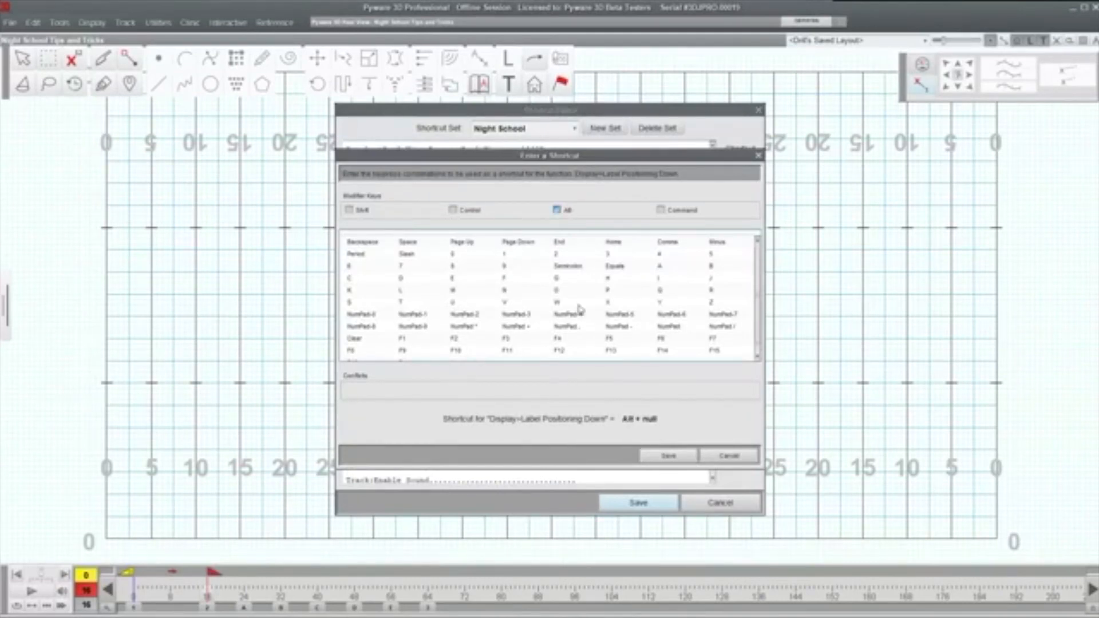
{"action": "left_click", "coordinate": [372, 303]}
{"action": "left_click", "coordinate": [665, 457]}
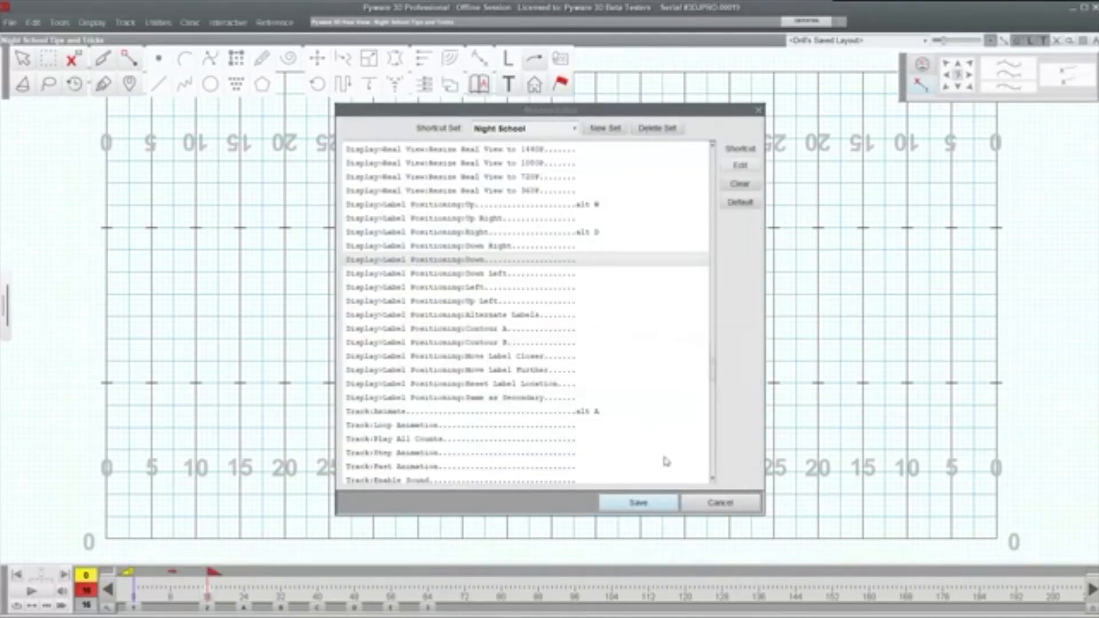
Assign Alt+A to the Label Positioning Left command and save the Night School shortcut set
{"action": "left_click", "coordinate": [486, 288]}
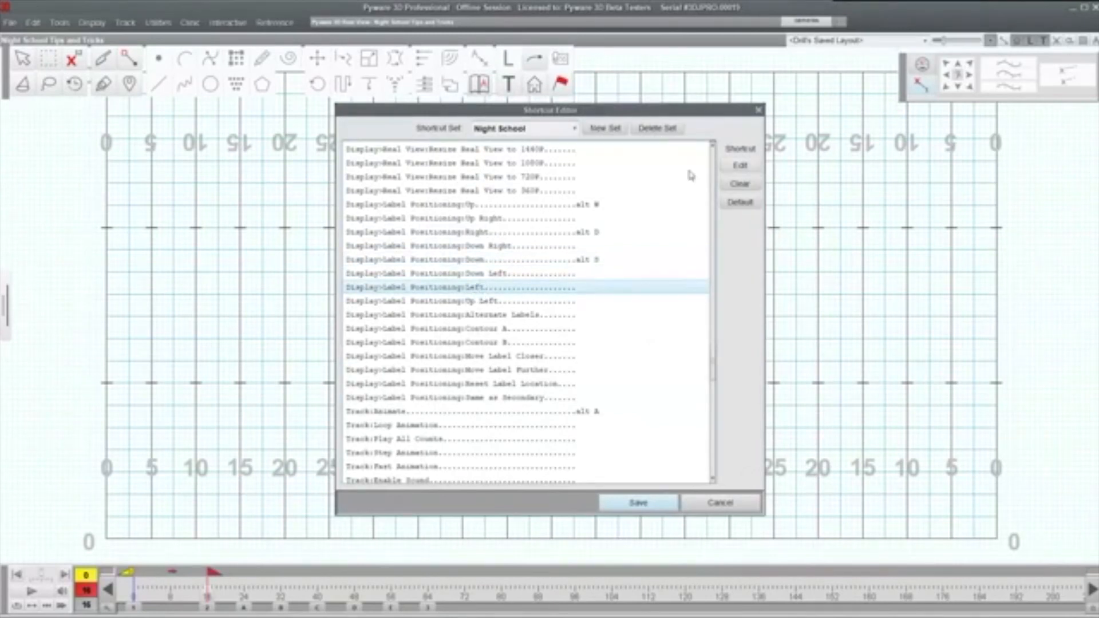
{"action": "left_click", "coordinate": [740, 165]}
{"action": "left_click", "coordinate": [555, 211]}
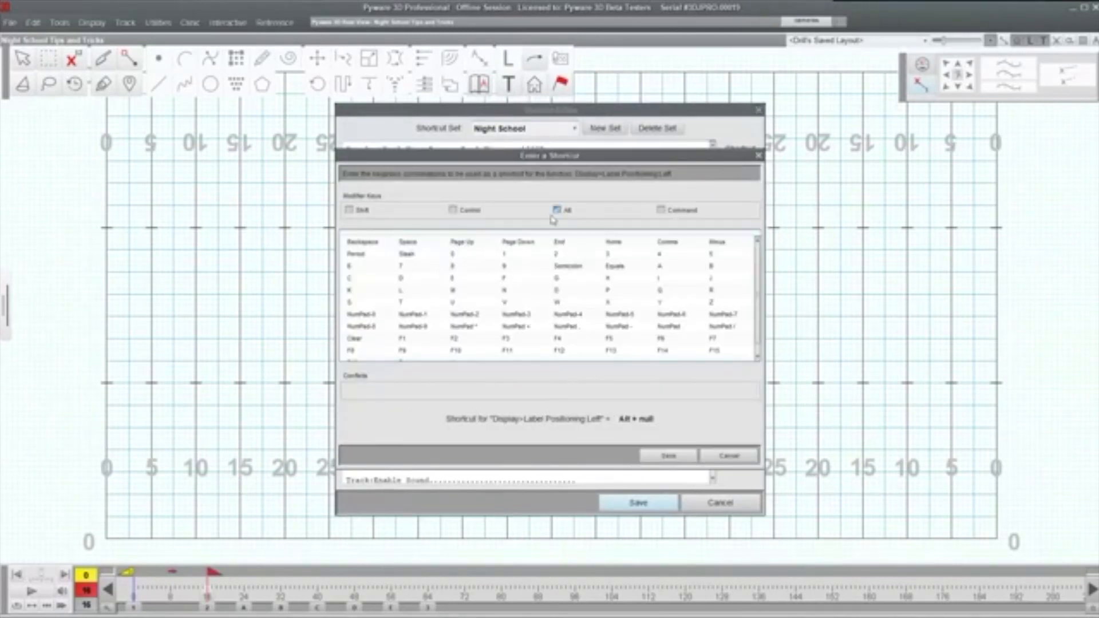
{"action": "left_click", "coordinate": [667, 265]}
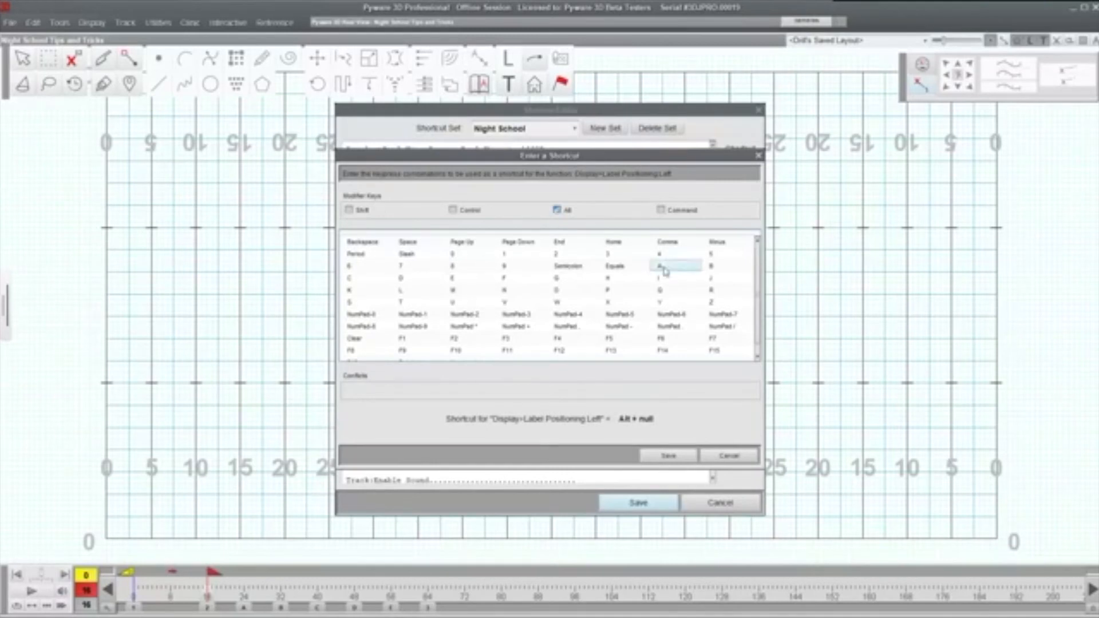
{"action": "left_click", "coordinate": [678, 452]}
{"action": "left_click", "coordinate": [638, 502]}
Select the lower-curve performers, switch their labels repeatedly between up, down, left and right, leave them on the right, and deselect
{"action": "left_click_drag", "start_coordinate": [417, 328], "coordinate": [633, 484]}
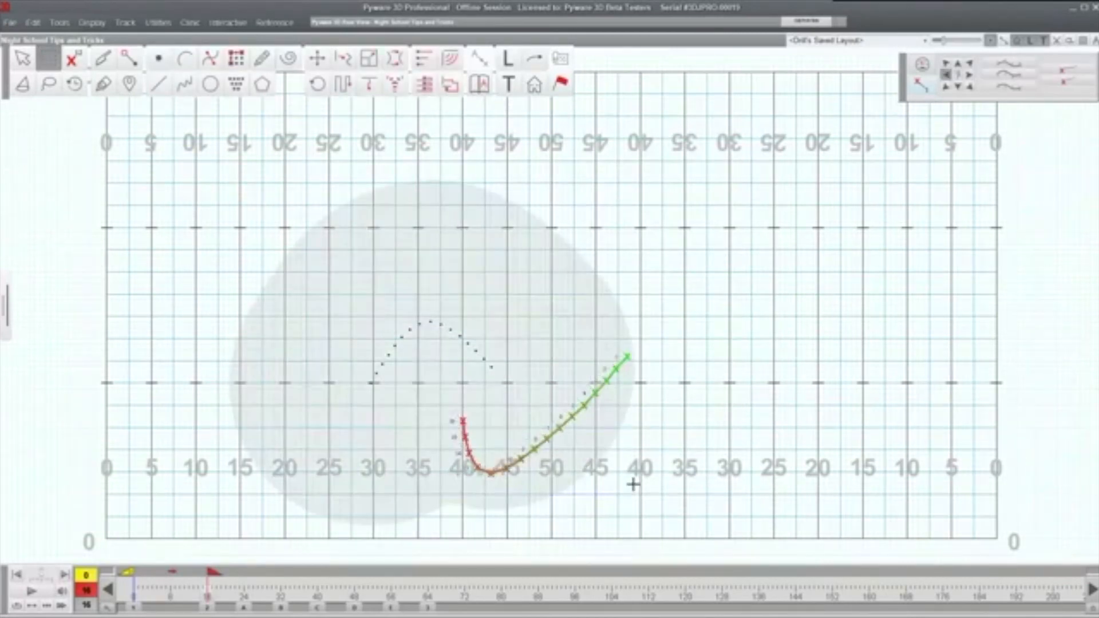
{"action": "key", "text": "alt+w"}
{"action": "key", "text": "alt+s"}
{"action": "key", "text": "alt+d"}
{"action": "key", "text": "alt+w"}
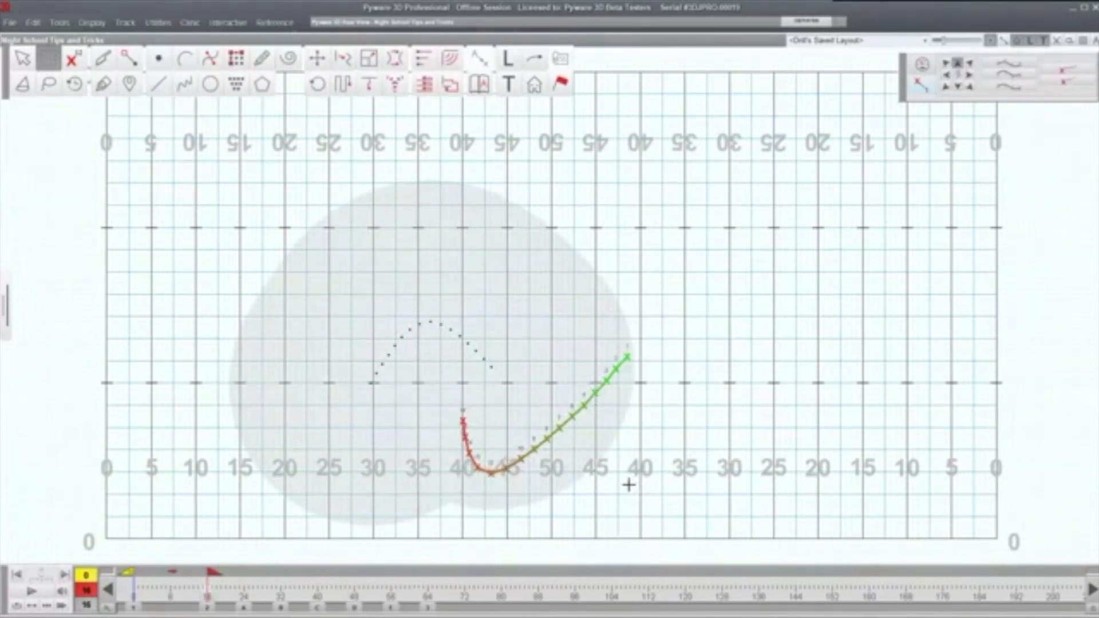
{"action": "key", "text": "alt+a"}
{"action": "key", "text": "alt+d"}
{"action": "key", "text": "alt+w"}
{"action": "key", "text": "alt+a"}
{"action": "key", "text": "alt+s"}
{"action": "key", "text": "alt+w"}
{"action": "key", "text": "alt+s"}
{"action": "key", "text": "alt+d"}
{"action": "left_click", "coordinate": [743, 430]}
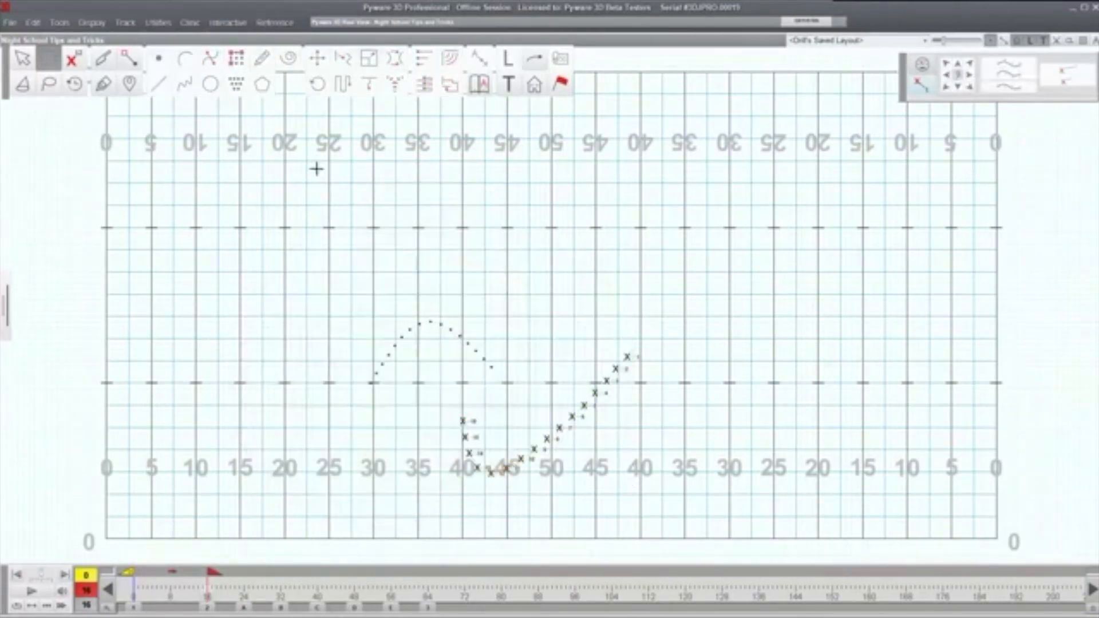
Review the Night School set's File, Edit and Tools commands in the Shortcut Editor and close it, saving changes
{"action": "left_click", "coordinate": [162, 25]}
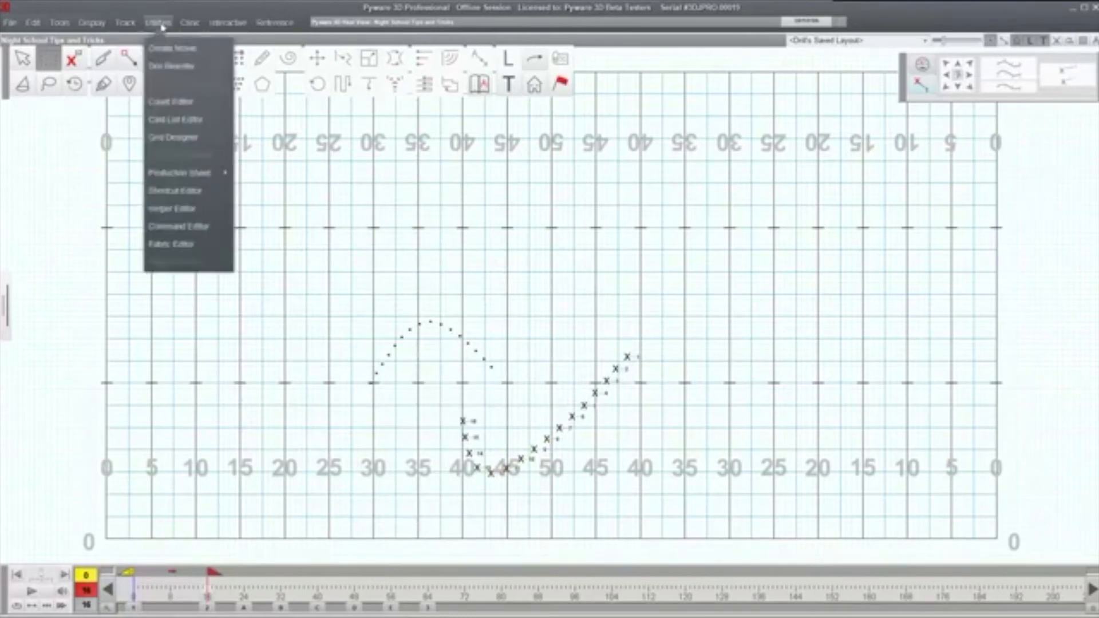
{"action": "left_click", "coordinate": [193, 191]}
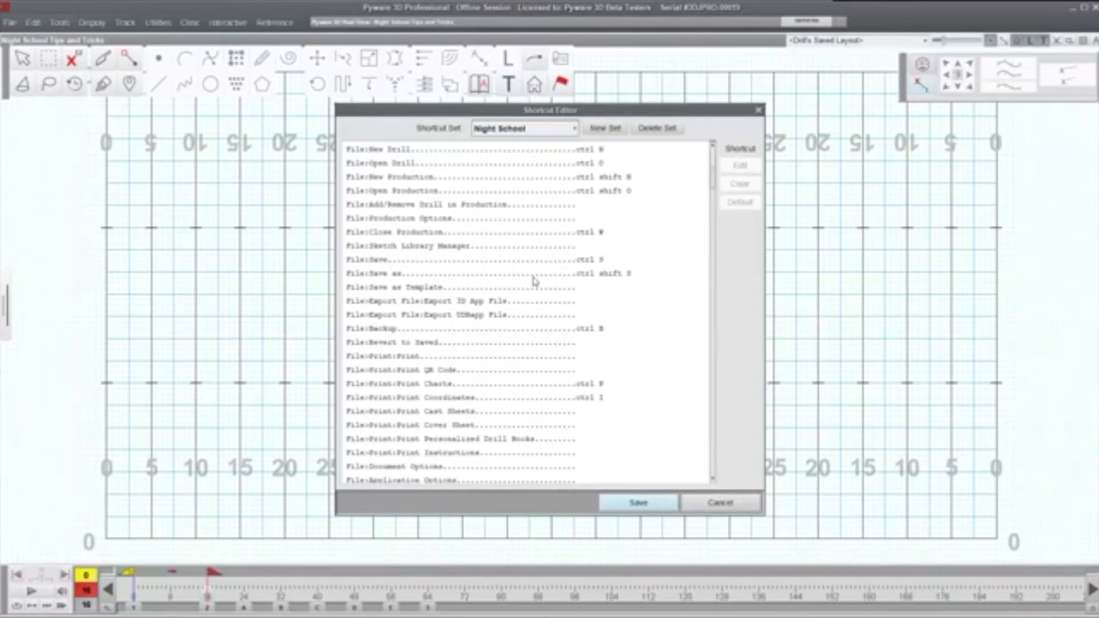
{"action": "left_click", "coordinate": [510, 342]}
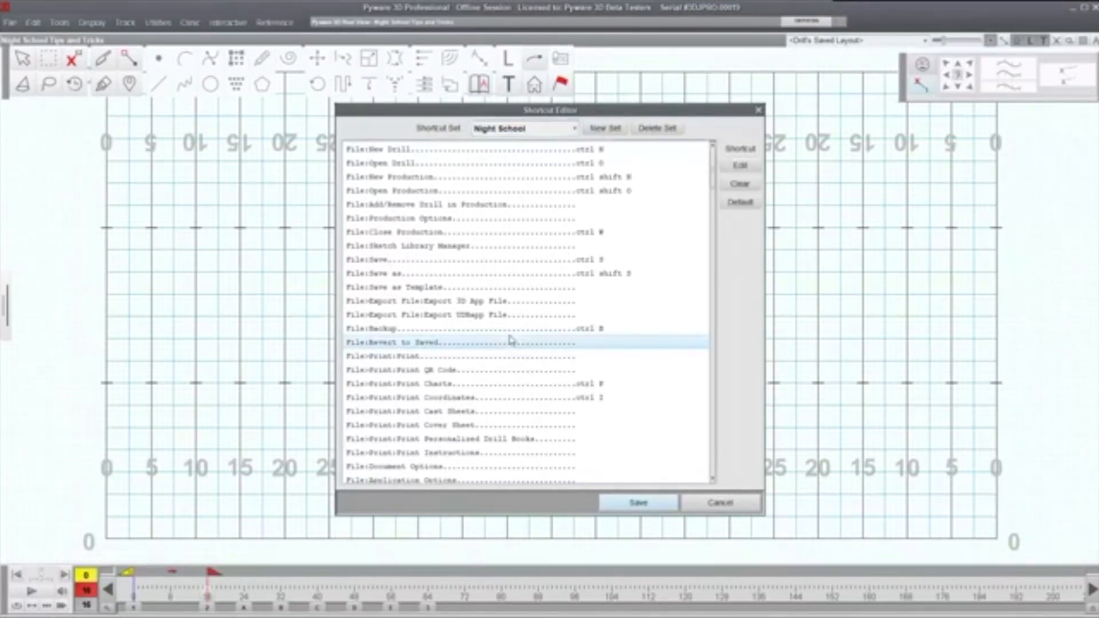
{"action": "scroll", "coordinate": [571, 380], "scroll_direction": "down", "scroll_amount": 3}
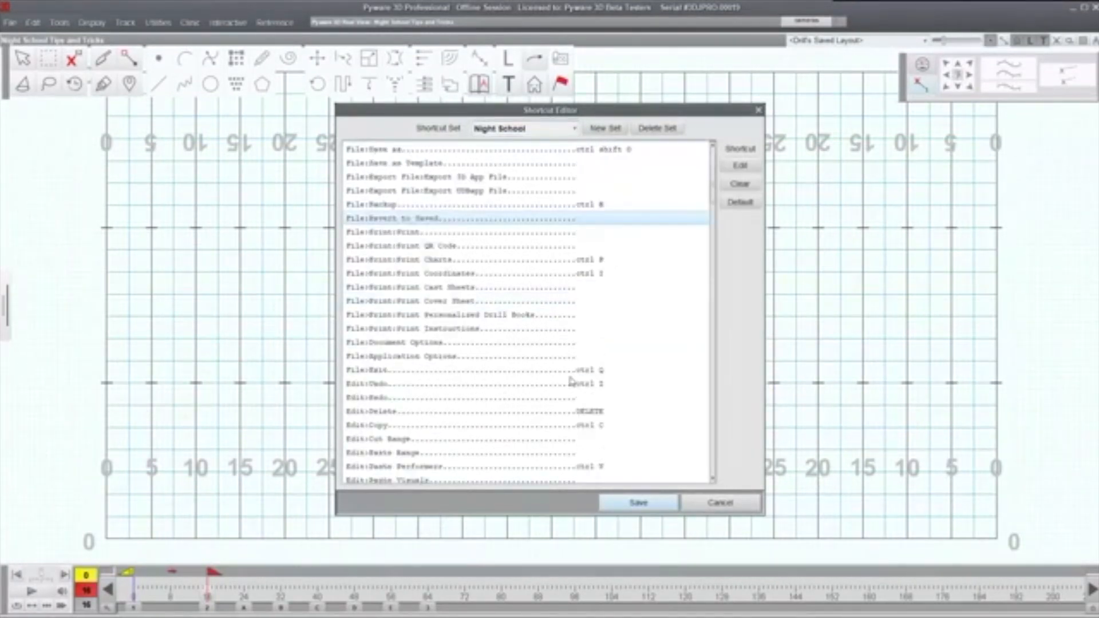
{"action": "scroll", "coordinate": [570, 380], "scroll_direction": "down", "scroll_amount": 7}
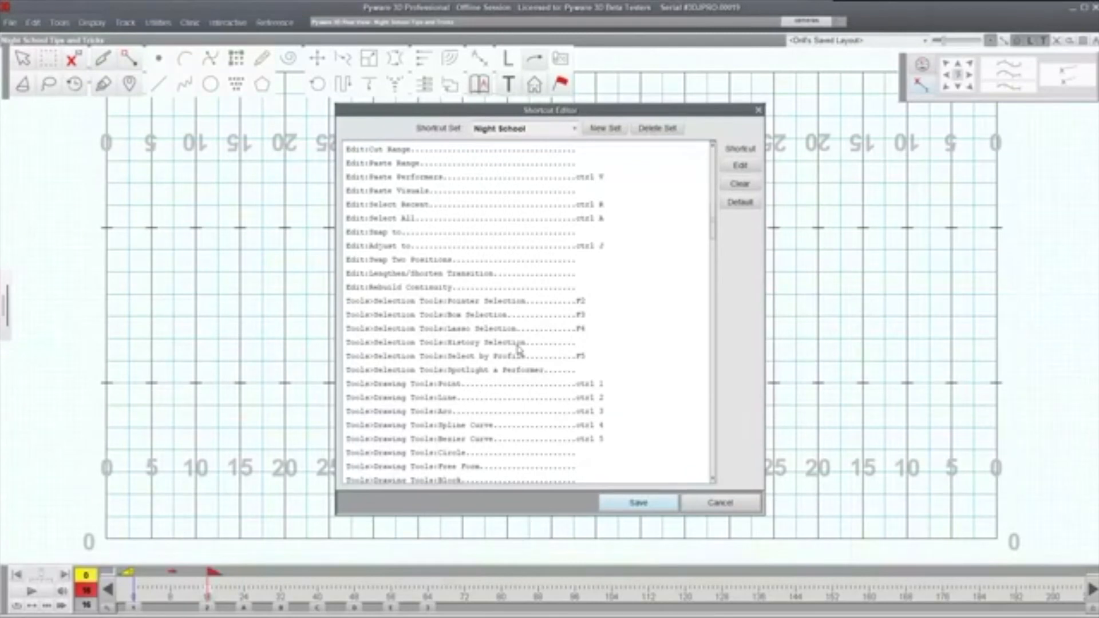
{"action": "scroll", "coordinate": [518, 348], "scroll_direction": "down", "scroll_amount": 7}
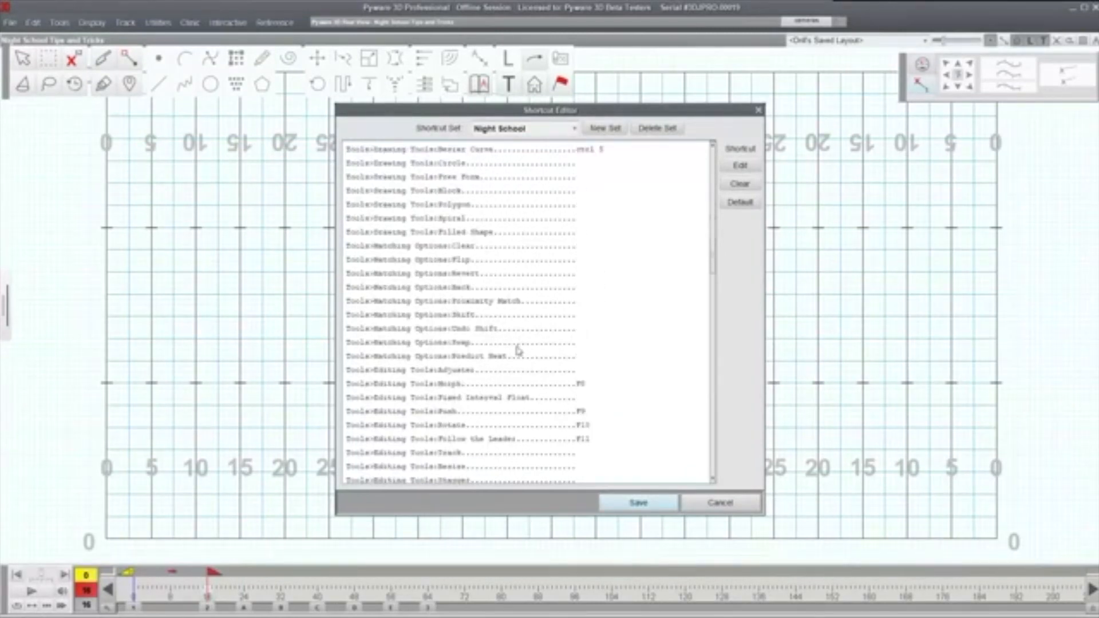
{"action": "left_click", "coordinate": [519, 344]}
{"action": "scroll", "coordinate": [518, 351], "scroll_direction": "up", "scroll_amount": 1}
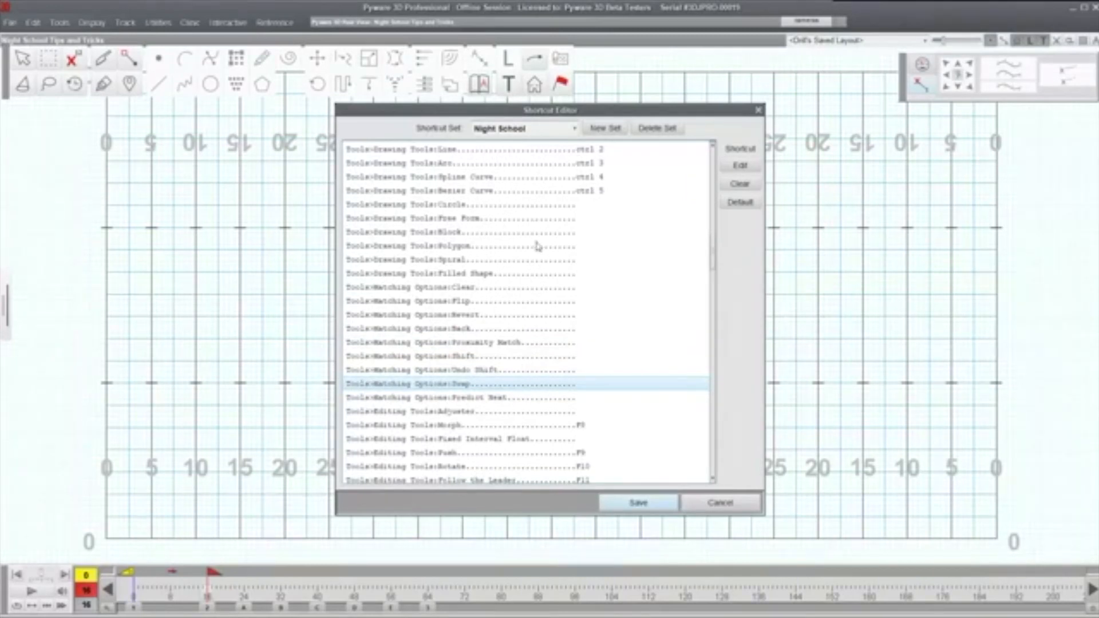
{"action": "scroll", "coordinate": [538, 247], "scroll_direction": "up", "scroll_amount": 6}
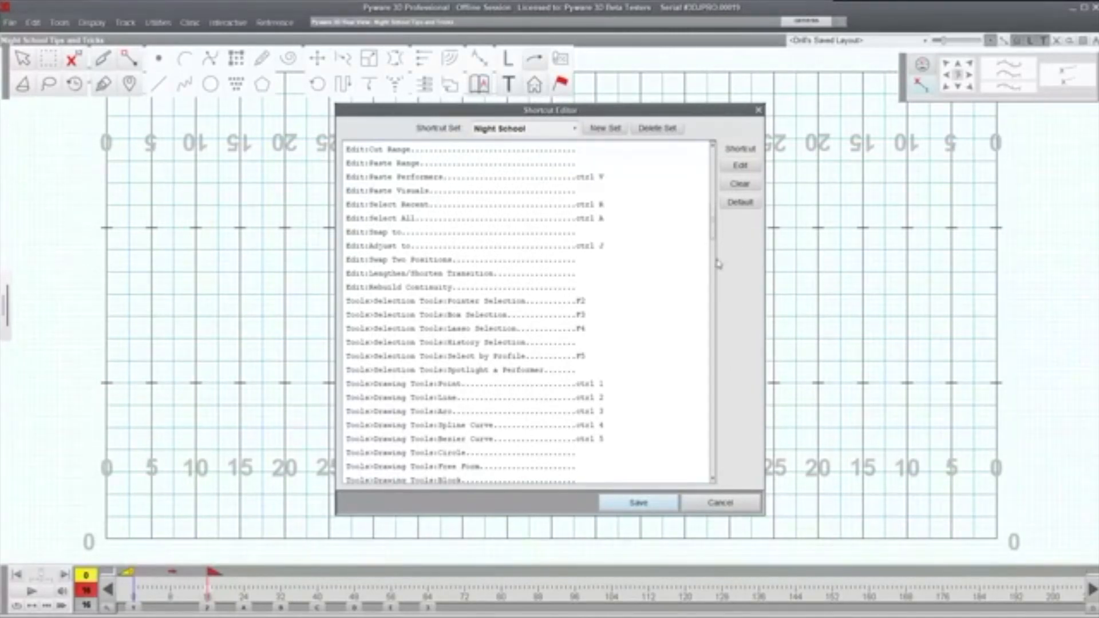
{"action": "left_click", "coordinate": [721, 503]}
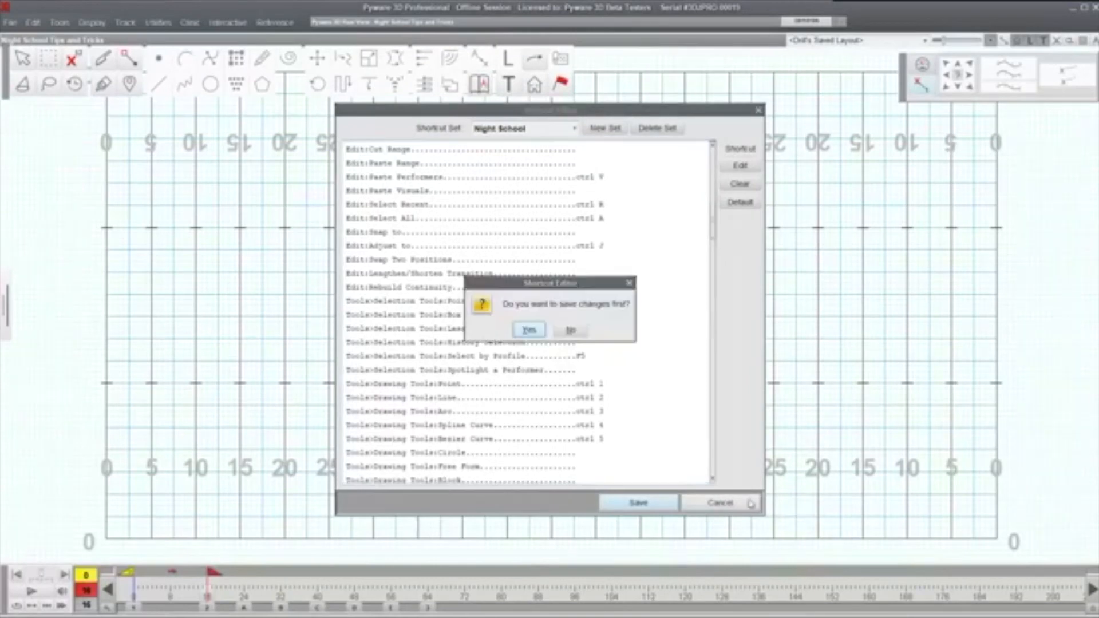
{"action": "left_click", "coordinate": [518, 336]}
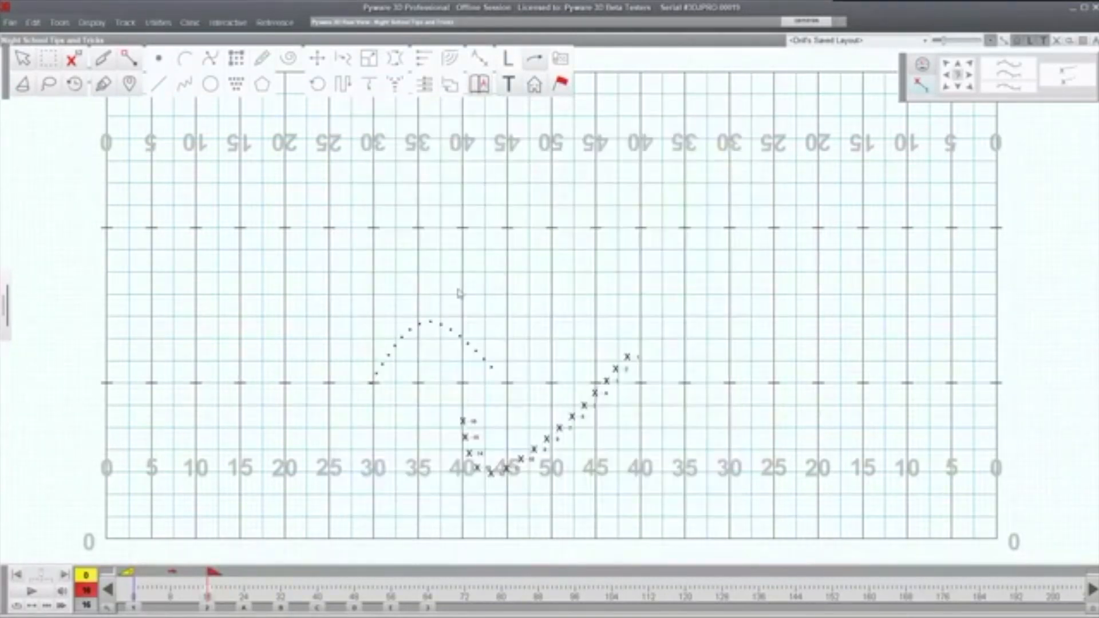
Select all the performers in the lower curve and permanently delete them from the drill
{"action": "left_click_drag", "start_coordinate": [458, 293], "coordinate": [665, 522]}
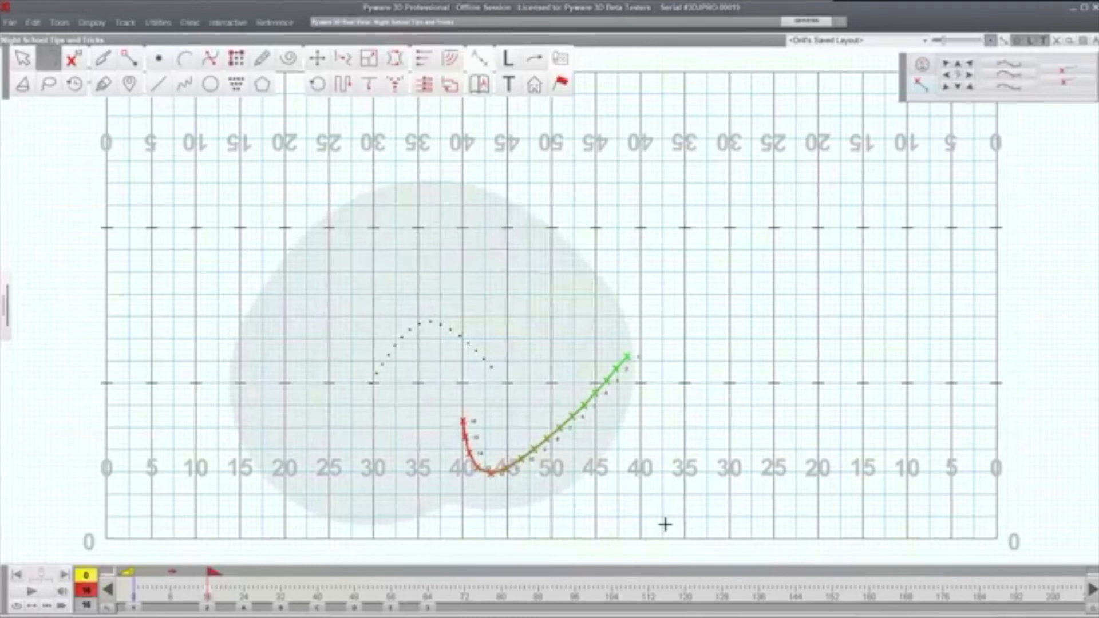
{"action": "key", "text": "Delete"}
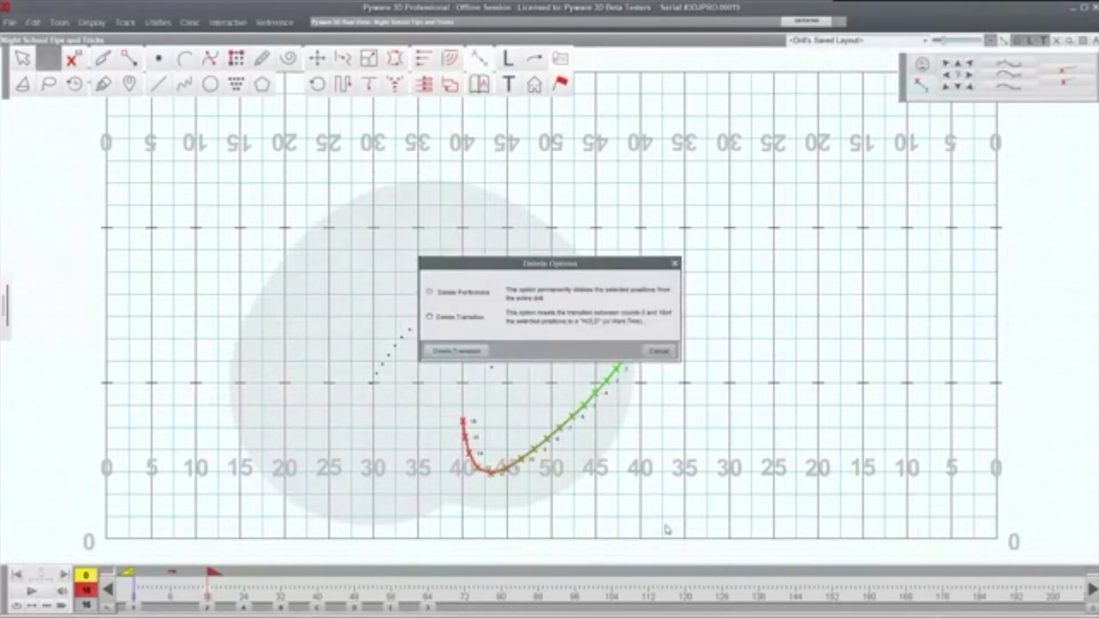
{"action": "left_click", "coordinate": [478, 292]}
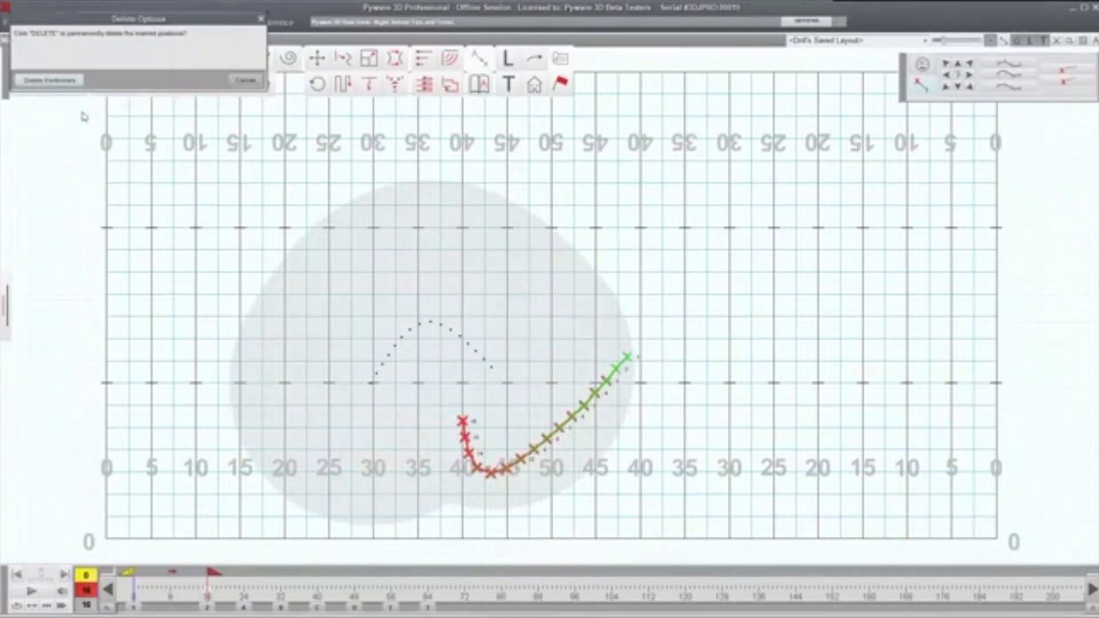
{"action": "left_click", "coordinate": [48, 81]}
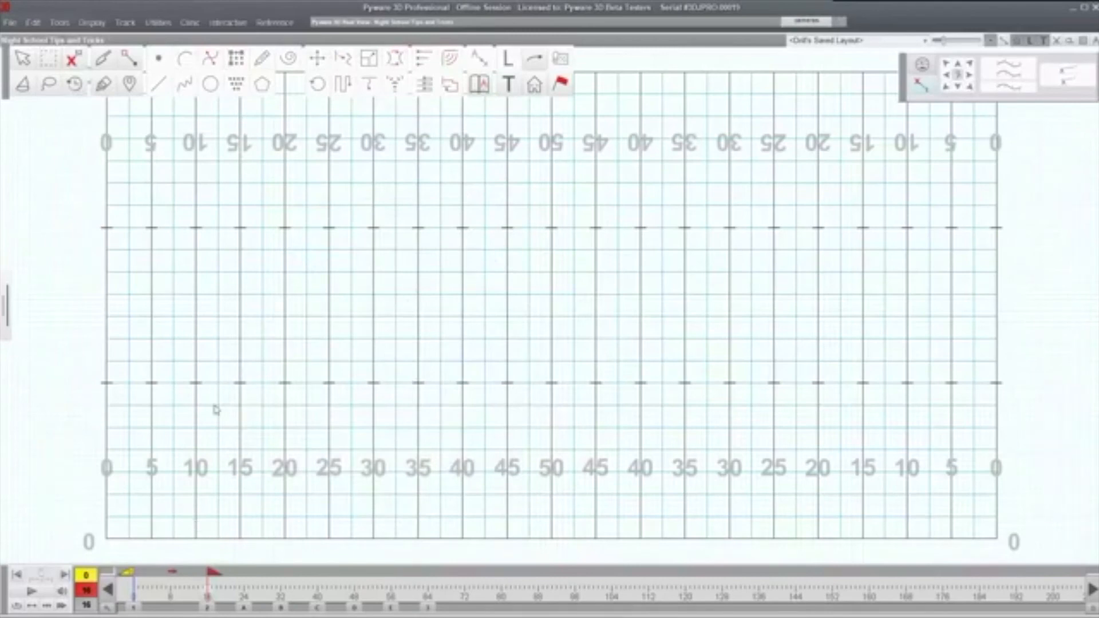
At count 0, draw a horizontal line of 17 positions at 2-step intervals from the 30-yard line to the 50-yard line
{"action": "left_click", "coordinate": [133, 608]}
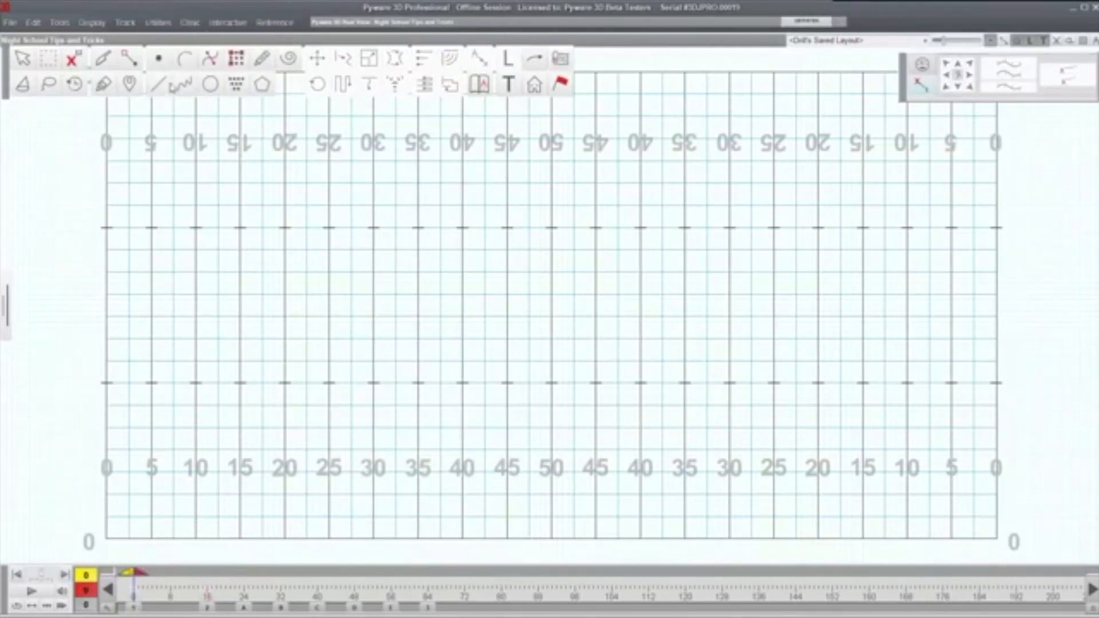
{"action": "left_click", "coordinate": [167, 85]}
{"action": "left_click", "coordinate": [373, 317]}
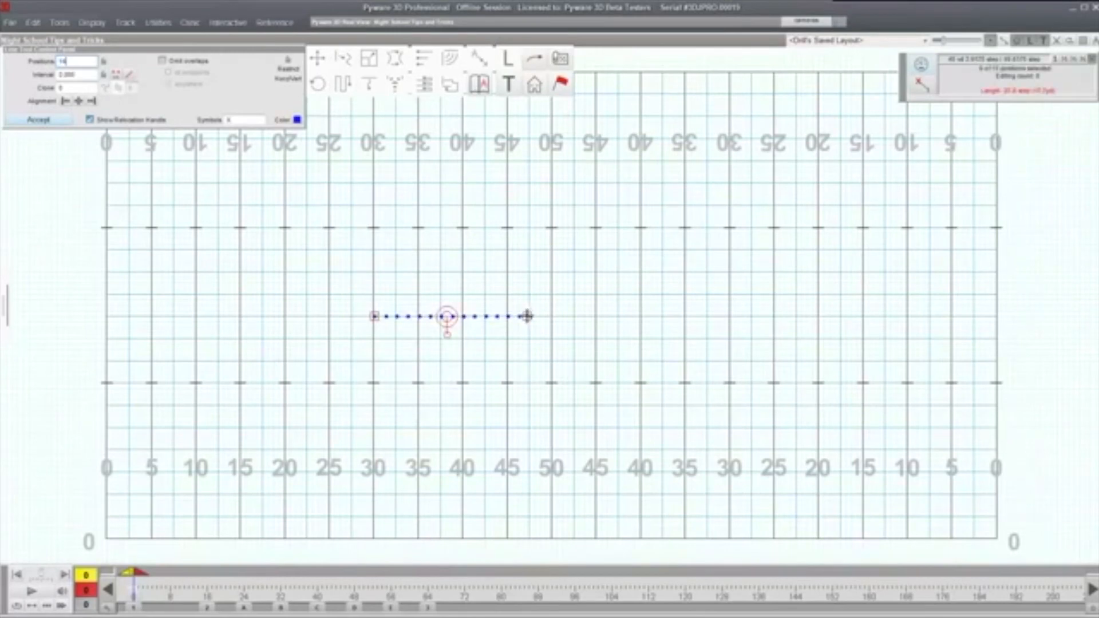
{"action": "left_click_drag", "start_coordinate": [526, 316], "coordinate": [551, 316]}
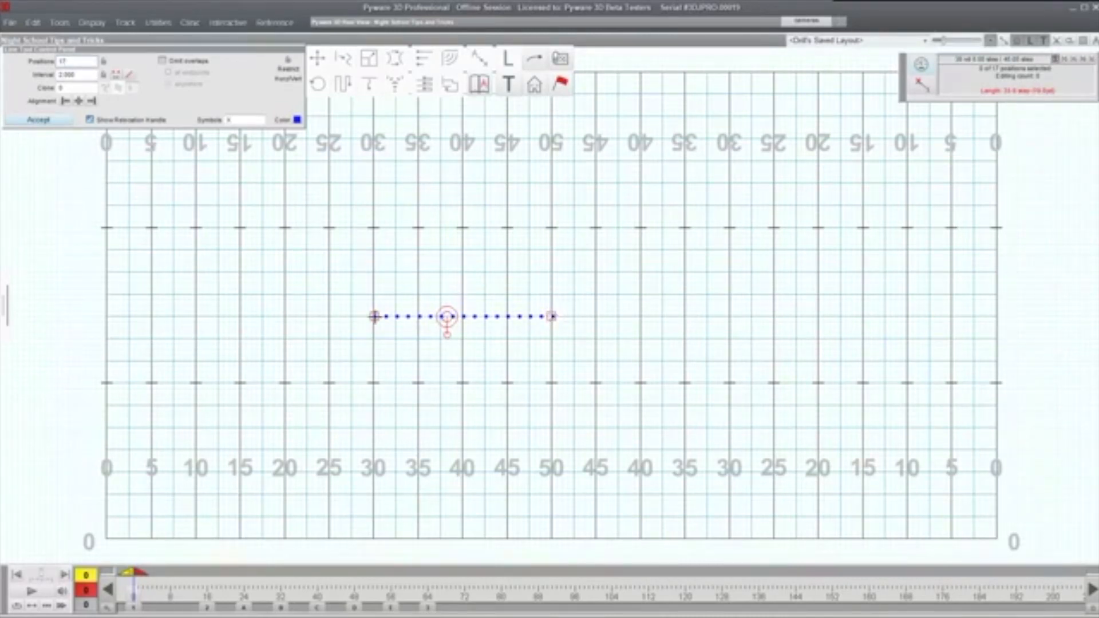
{"action": "left_click", "coordinate": [39, 119]}
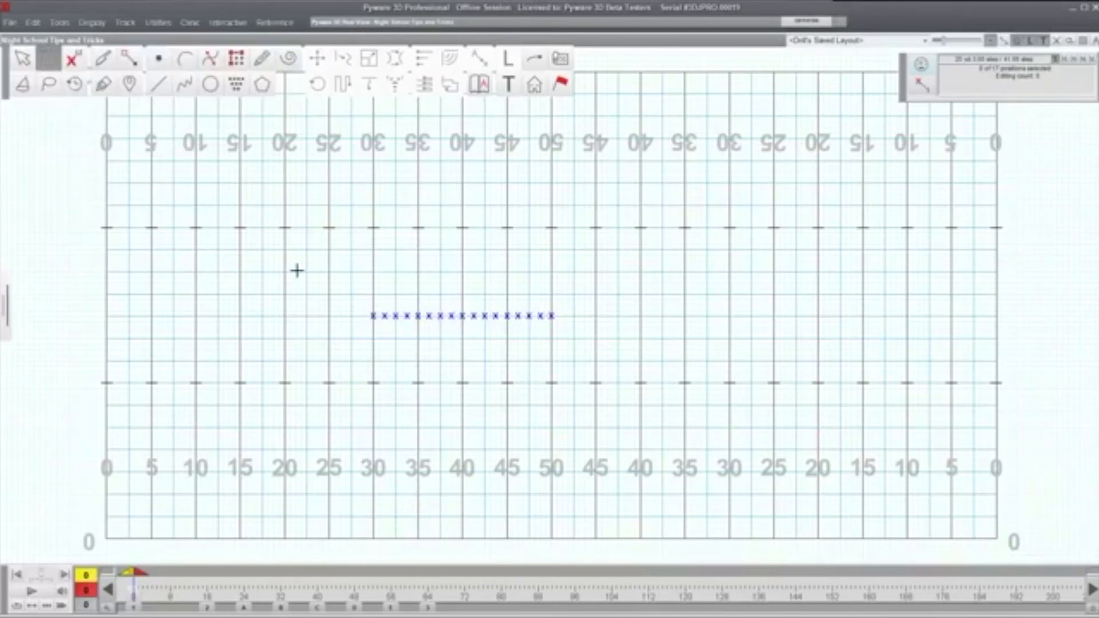
For counts 0 to 16, select the whole line and draw a three-point curve between the far 45- and 35-yard lines, bending toward the front
{"action": "left_click", "coordinate": [212, 608]}
{"action": "left_click_drag", "start_coordinate": [265, 241], "coordinate": [709, 497]}
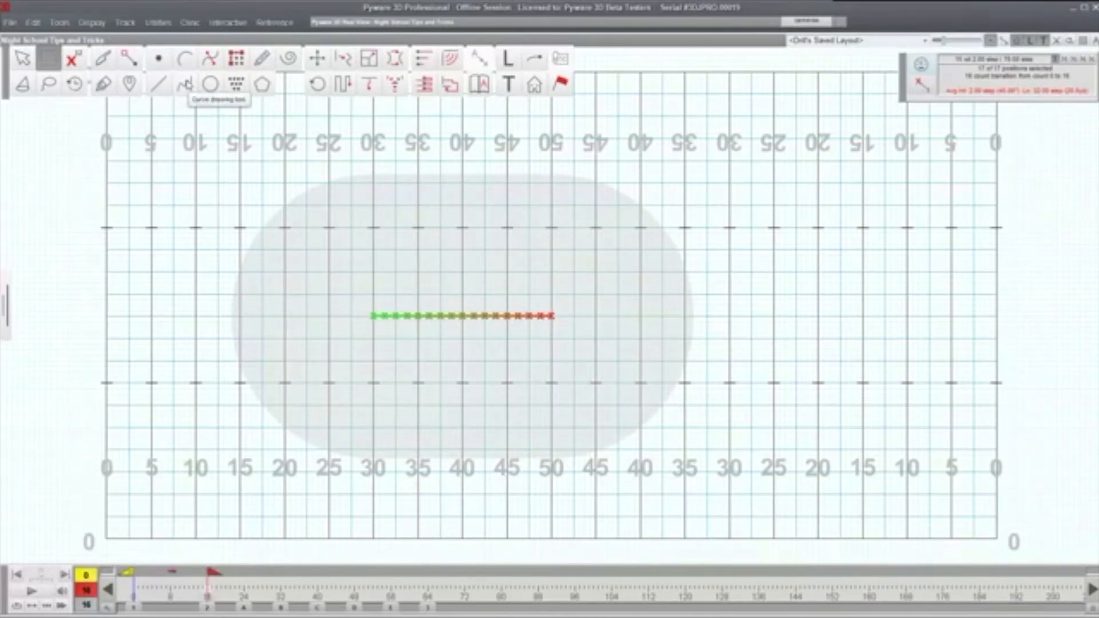
{"action": "left_click", "coordinate": [186, 86]}
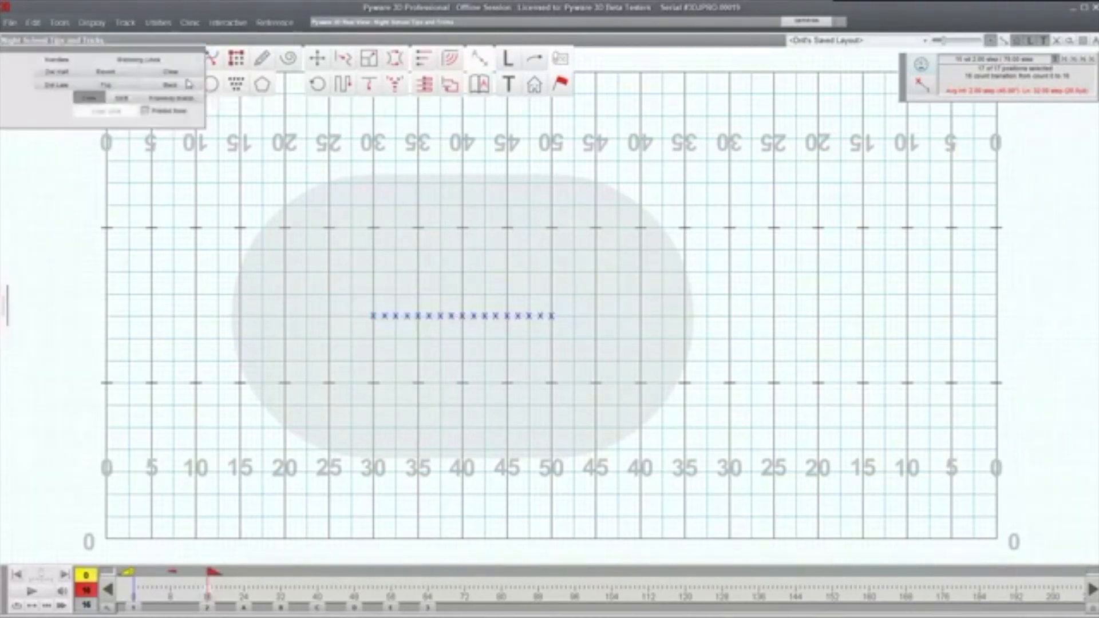
{"action": "left_click", "coordinate": [595, 315]}
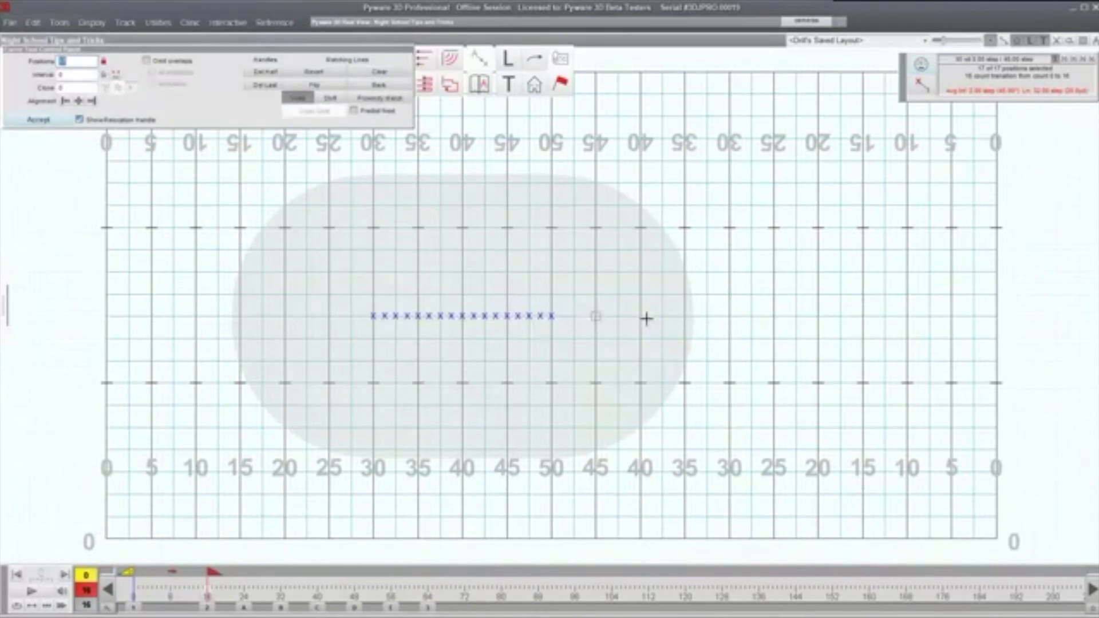
{"action": "left_click", "coordinate": [680, 315]}
{"action": "left_click", "coordinate": [629, 411]}
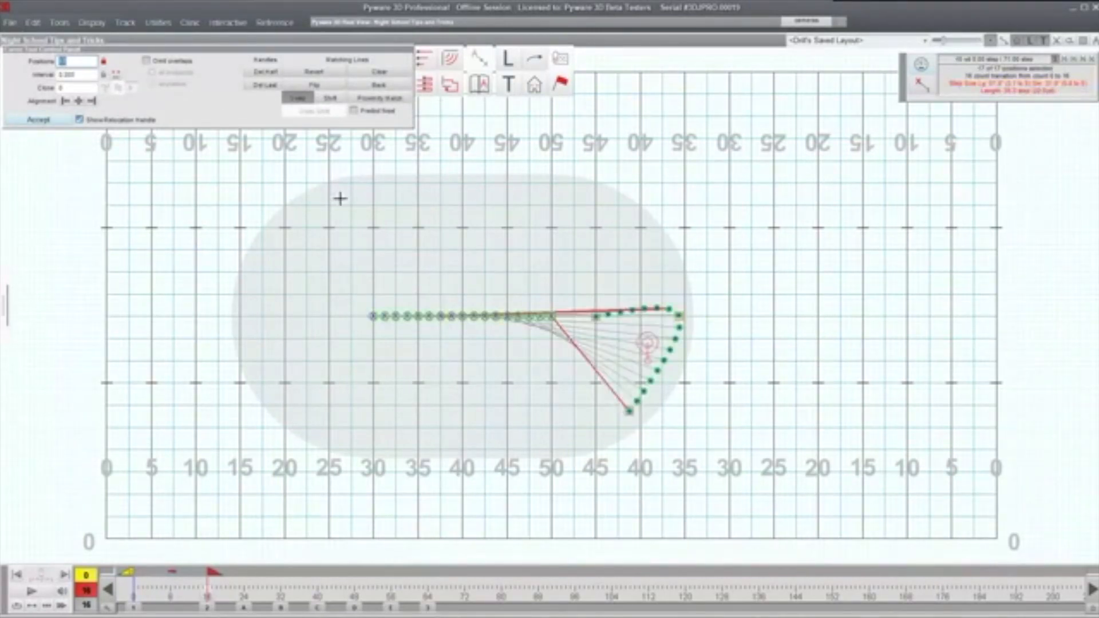
Set the curve's interval to 3 steps
{"action": "double_click", "coordinate": [73, 75]}
{"action": "type", "text": "33"}
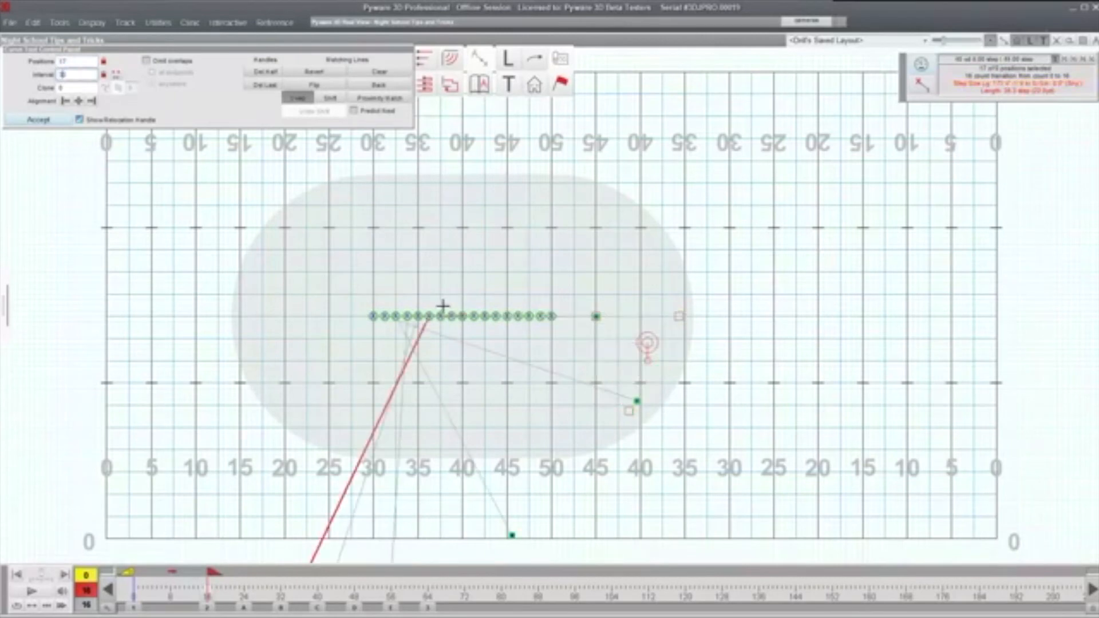
{"action": "left_click_drag", "start_coordinate": [77, 78], "coordinate": [58, 79]}
{"action": "type", "text": "3"}
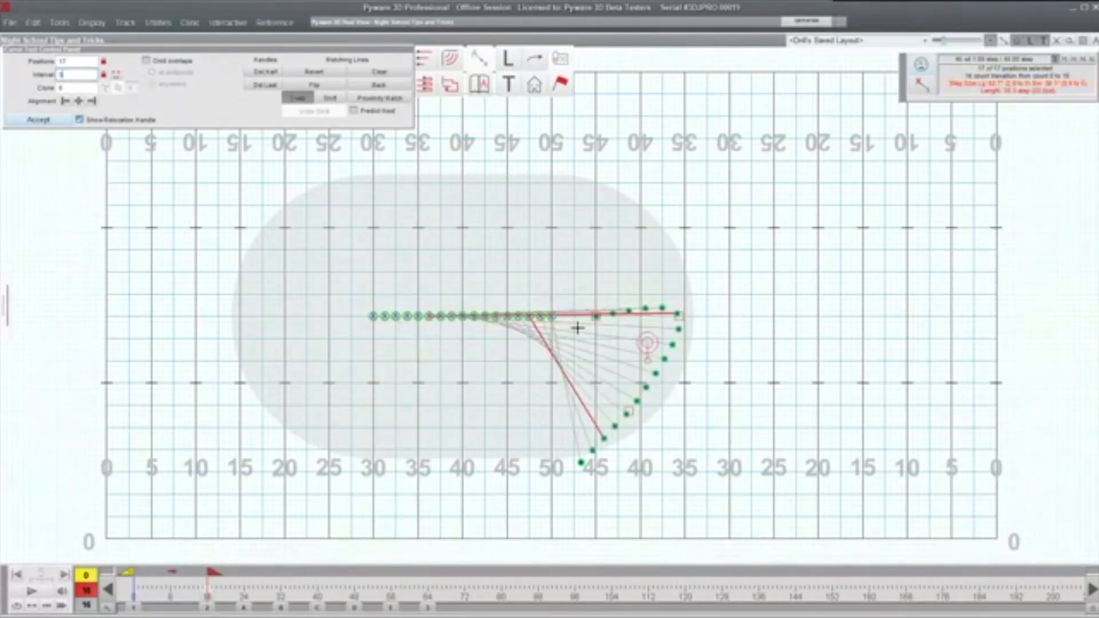
Reshape the curve into a hook that turns back to near the 50-yard line, using an extra fourth handle, and accept it
{"action": "mouse_move", "coordinate": [594, 317]}
{"action": "left_mouse_down"}
{"action": "mouse_move", "coordinate": [596, 277]}
{"action": "mouse_move", "coordinate": [596, 315]}
{"action": "left_mouse_up"}
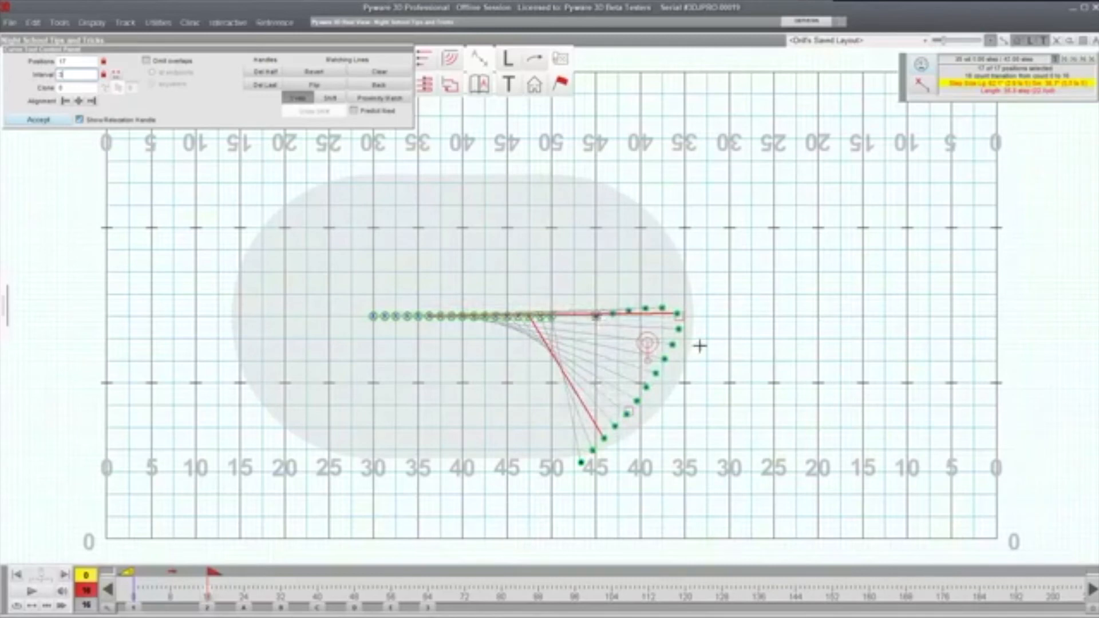
{"action": "left_click_drag", "start_coordinate": [679, 314], "coordinate": [673, 347]}
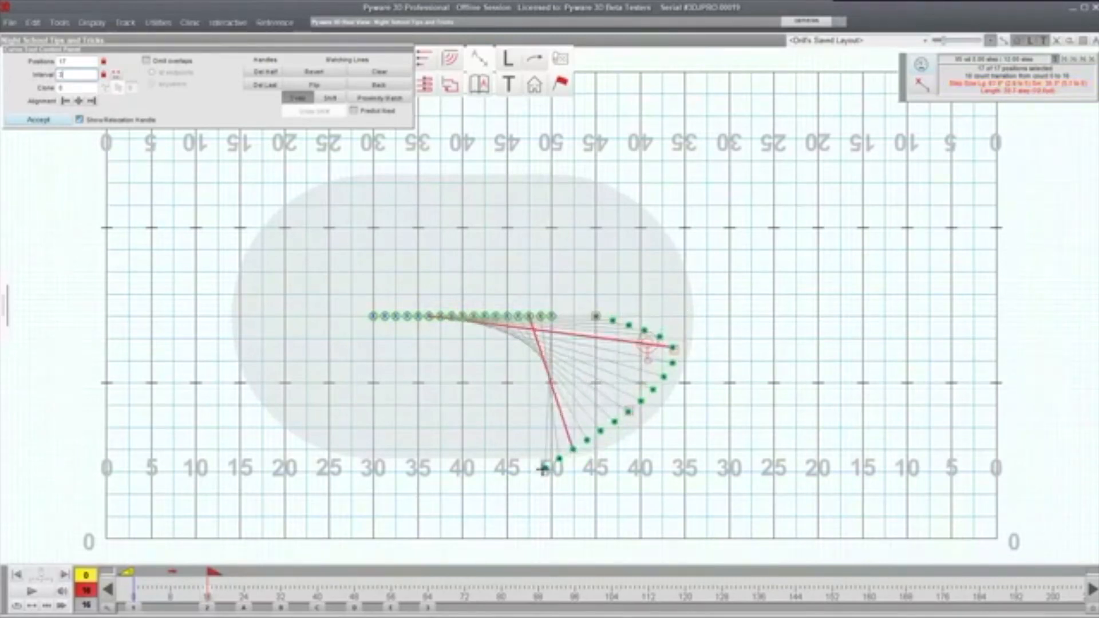
{"action": "left_click_drag", "start_coordinate": [628, 411], "coordinate": [603, 407]}
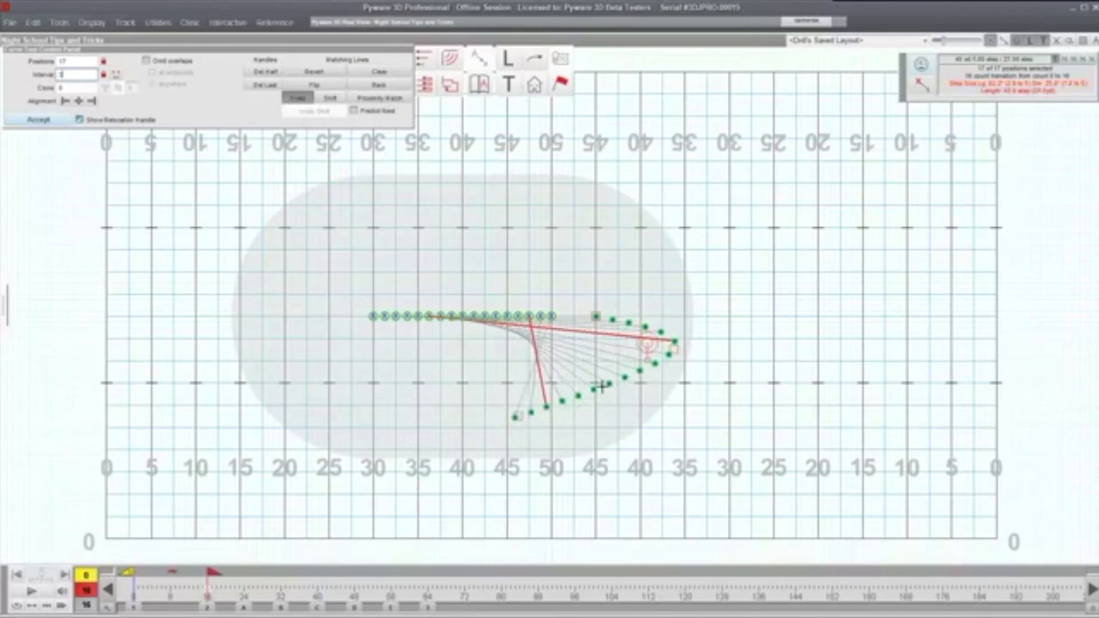
{"action": "left_click_drag", "start_coordinate": [599, 385], "coordinate": [624, 421]}
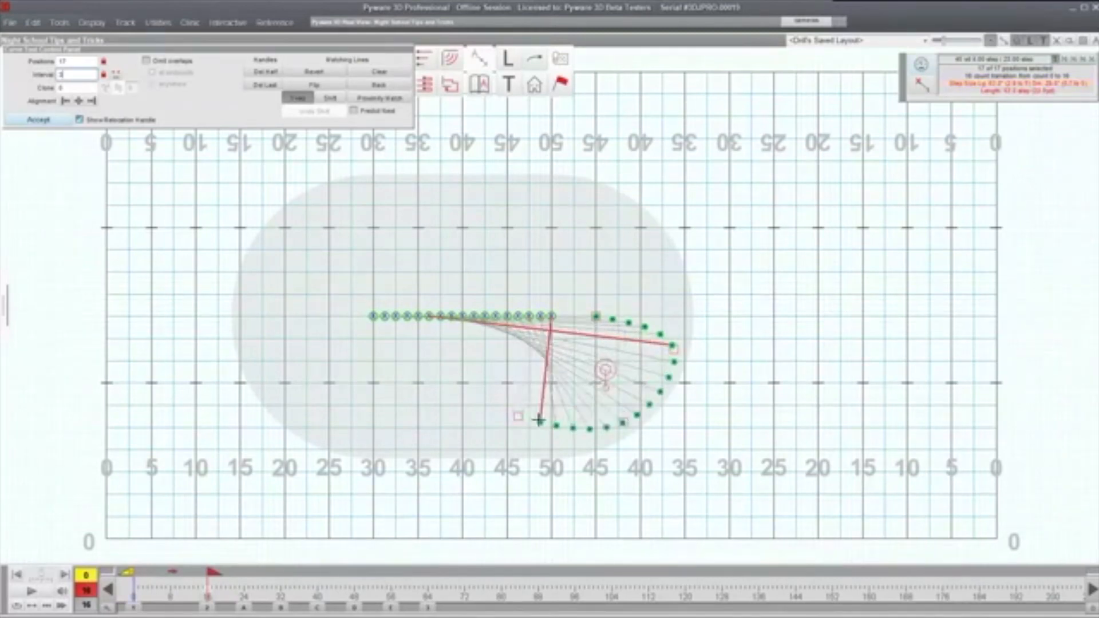
{"action": "left_click_drag", "start_coordinate": [518, 416], "coordinate": [538, 361]}
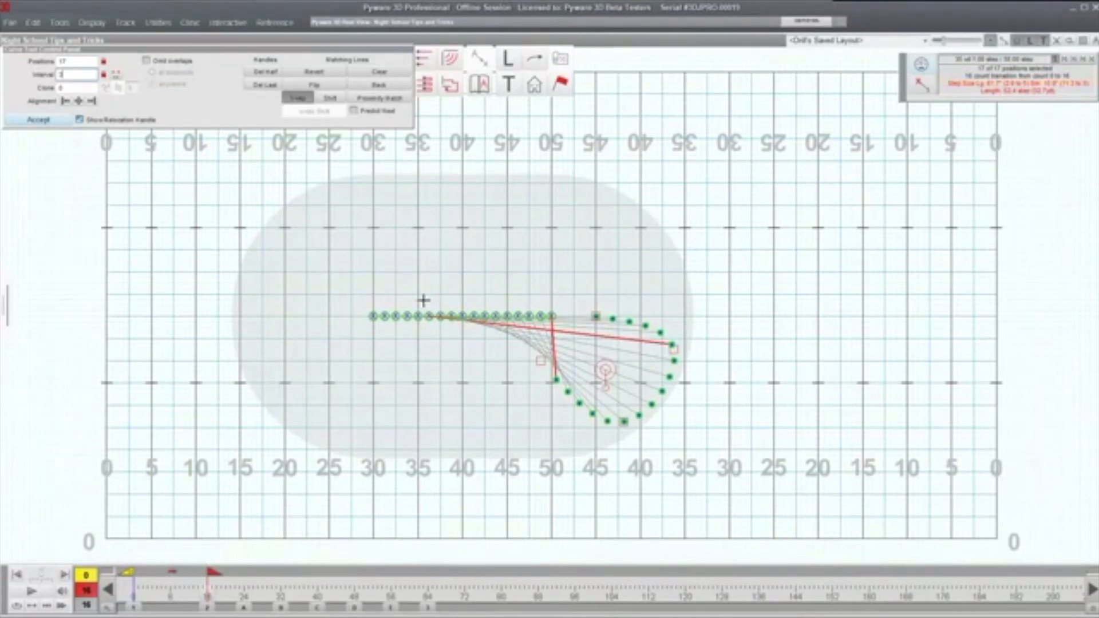
{"action": "left_click", "coordinate": [37, 120]}
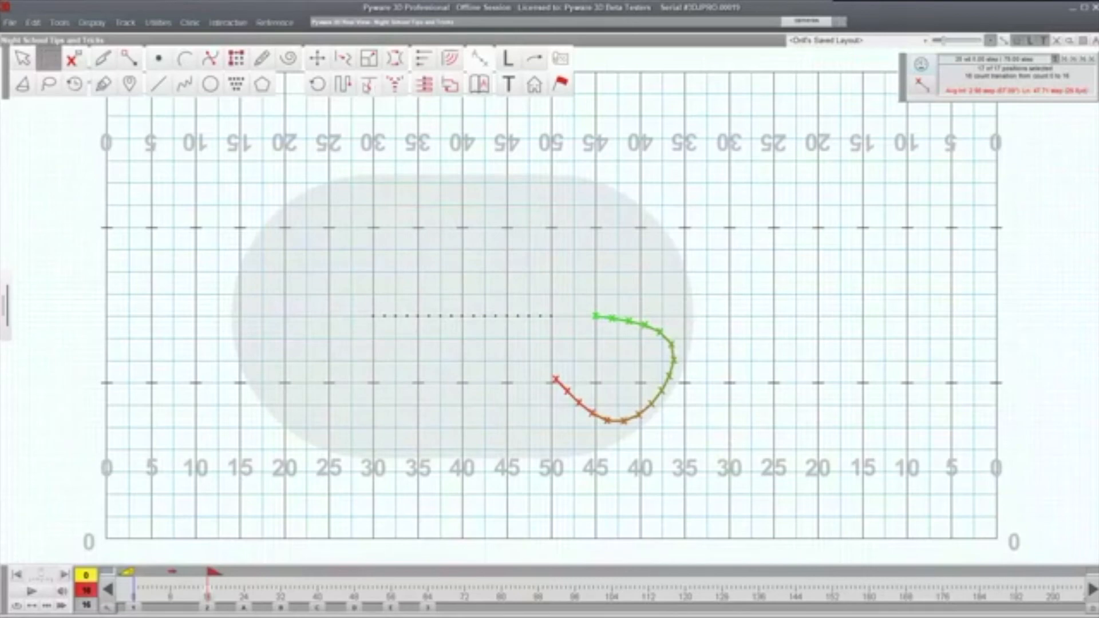
Try a follow-the-leader transition led by the 50-yard-line performer, adjust the path's end near the front hash, preview it, and revert the path
{"action": "left_click", "coordinate": [344, 86]}
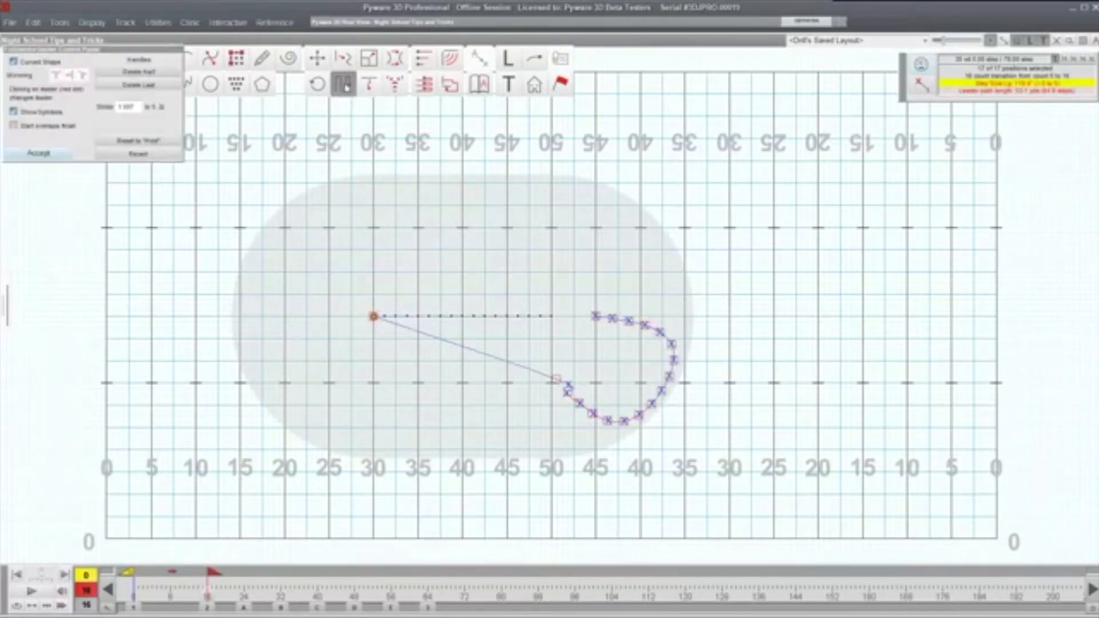
{"action": "left_click", "coordinate": [374, 316]}
{"action": "left_click_drag", "start_coordinate": [568, 385], "coordinate": [550, 383]}
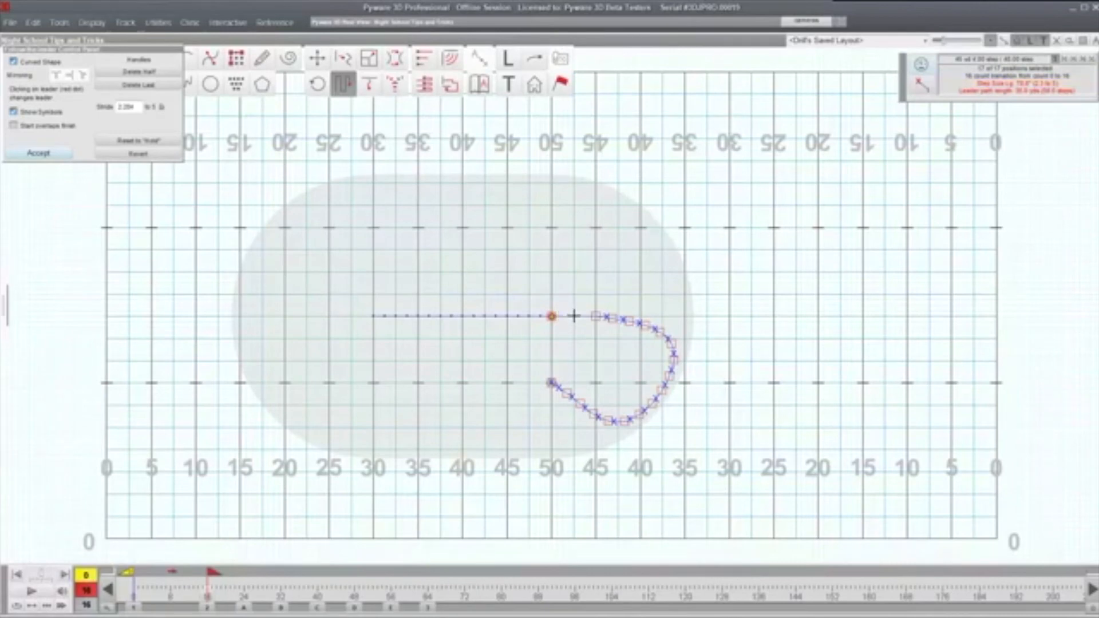
{"action": "left_click_drag", "start_coordinate": [573, 316], "coordinate": [568, 299]}
{"action": "right_click", "coordinate": [568, 302]}
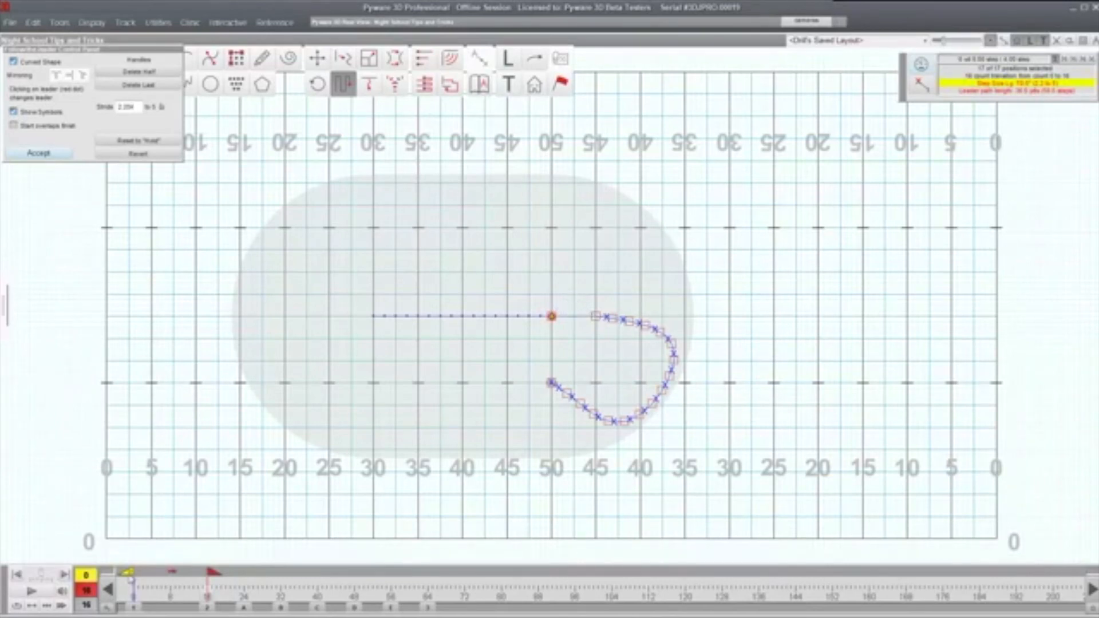
{"action": "left_click", "coordinate": [44, 587]}
{"action": "left_click_drag", "start_coordinate": [555, 379], "coordinate": [542, 365]}
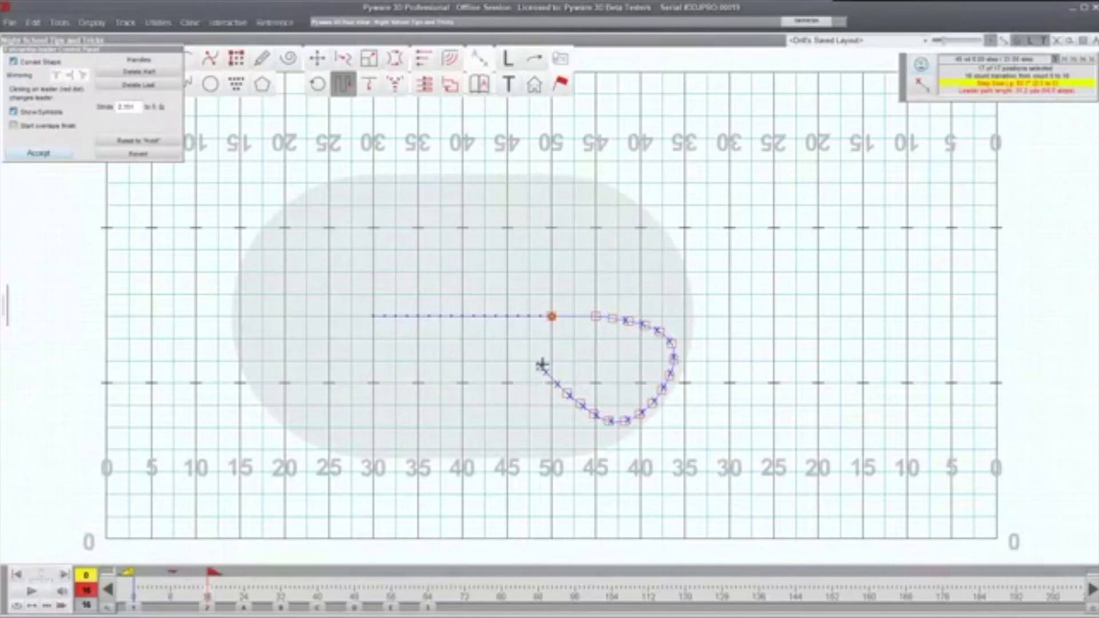
{"action": "left_click", "coordinate": [127, 152]}
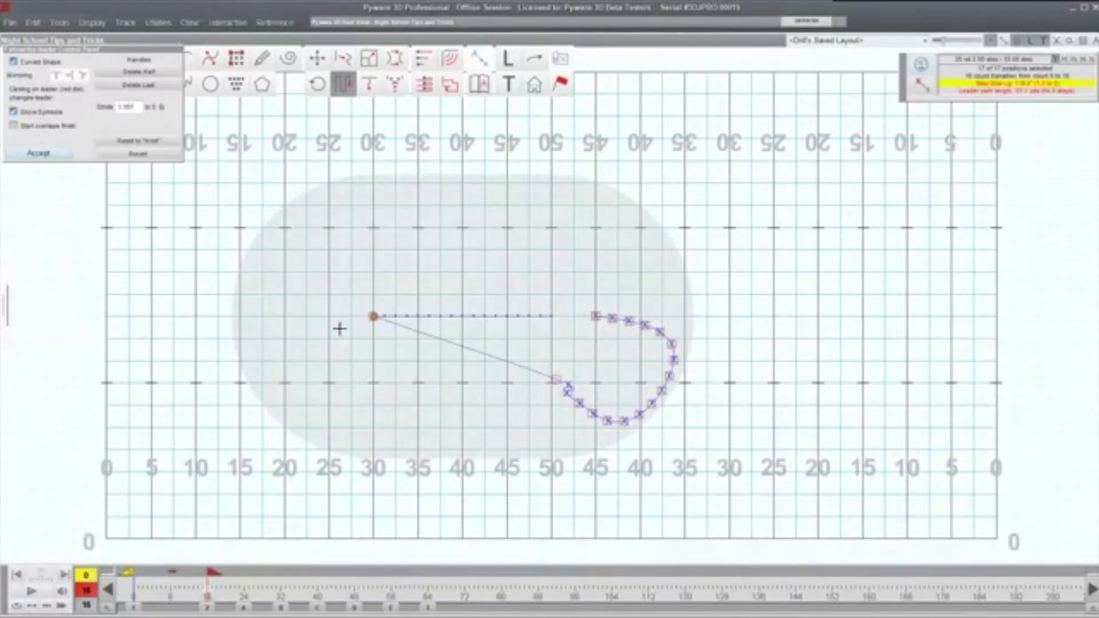
Make the 50-yard-line performer the leader, adjust the end of the follow-the-leader path near the front hash, accept it, and deselect
{"action": "left_click_drag", "start_coordinate": [556, 379], "coordinate": [530, 372]}
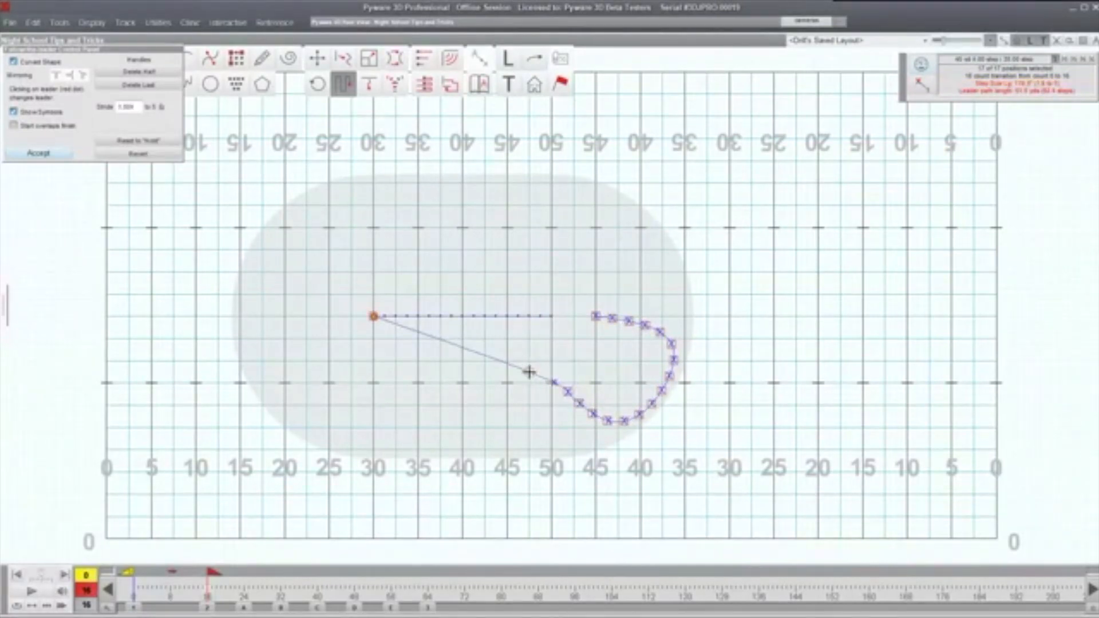
{"action": "left_click", "coordinate": [374, 316]}
{"action": "left_click_drag", "start_coordinate": [553, 385], "coordinate": [554, 382]}
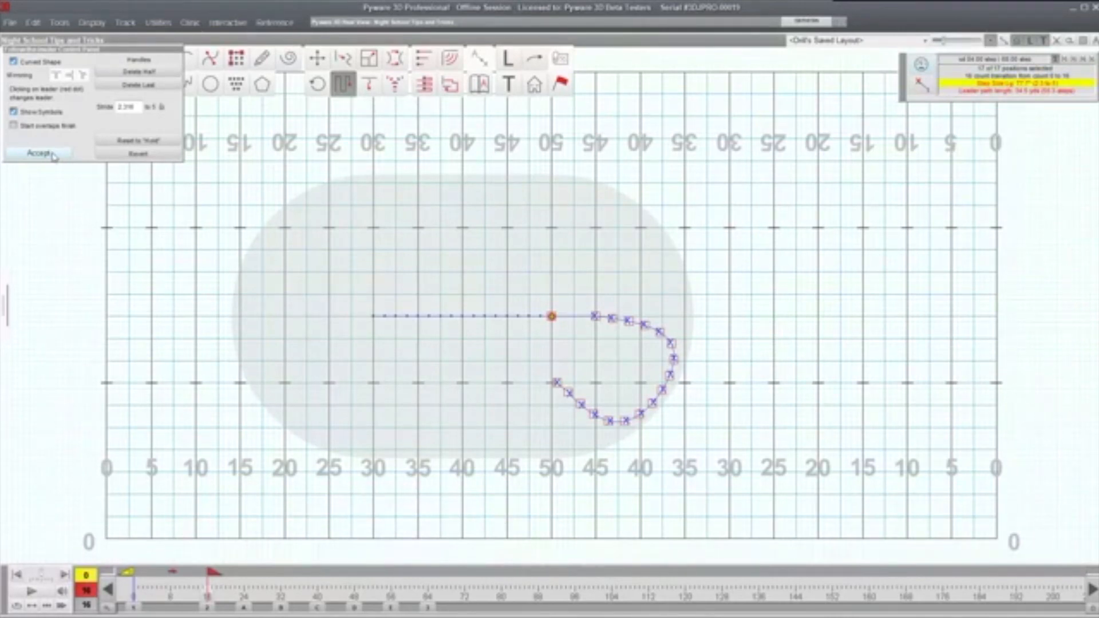
{"action": "left_click", "coordinate": [40, 154]}
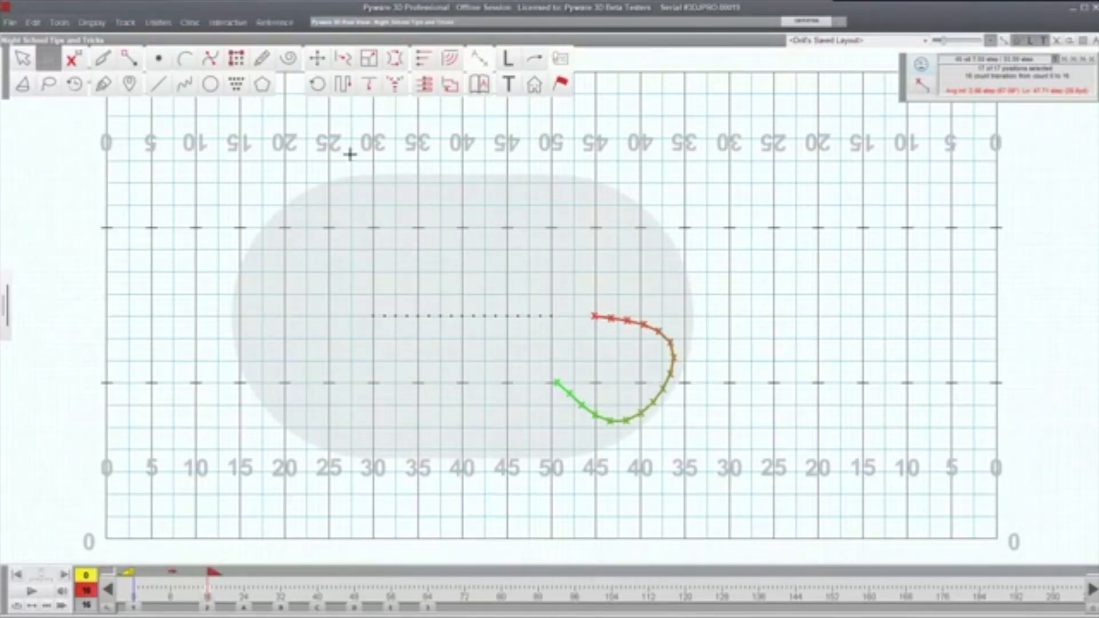
{"action": "left_click", "coordinate": [603, 494]}
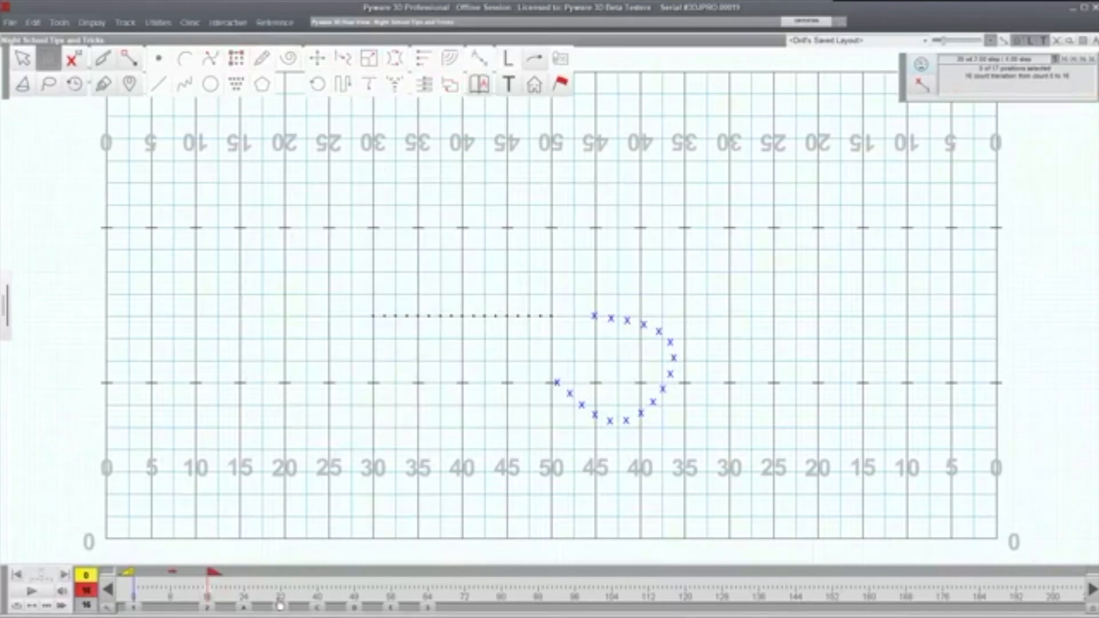
For counts 16 to 24, select the hook and extend its follow-the-leader path from the lead performer toward the near 45-yard line
{"action": "left_click", "coordinate": [244, 609]}
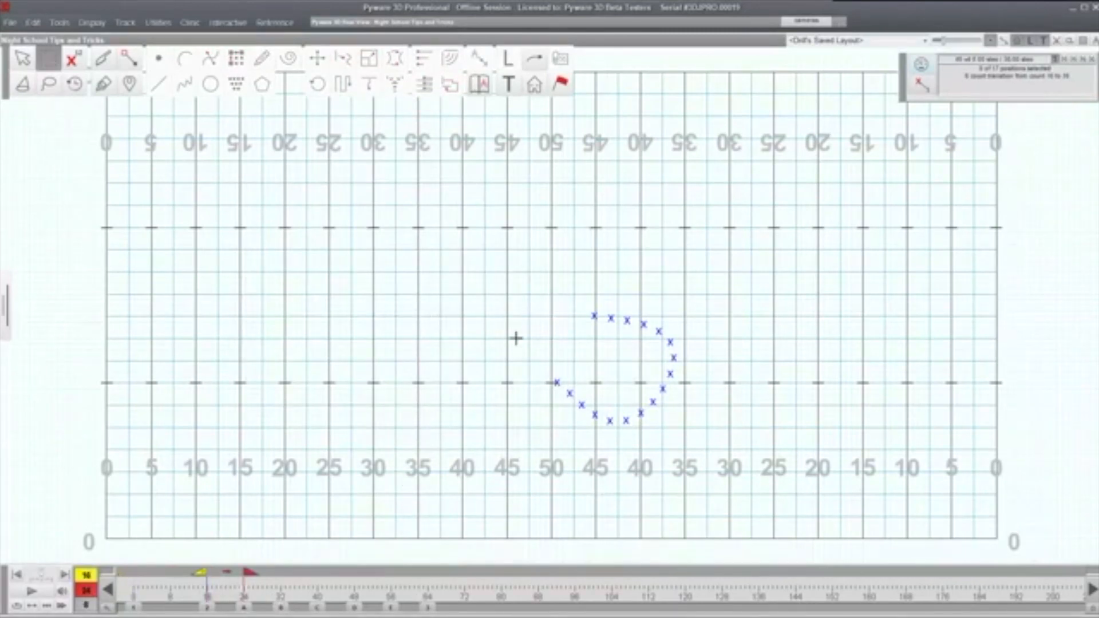
{"action": "left_click_drag", "start_coordinate": [513, 309], "coordinate": [707, 444]}
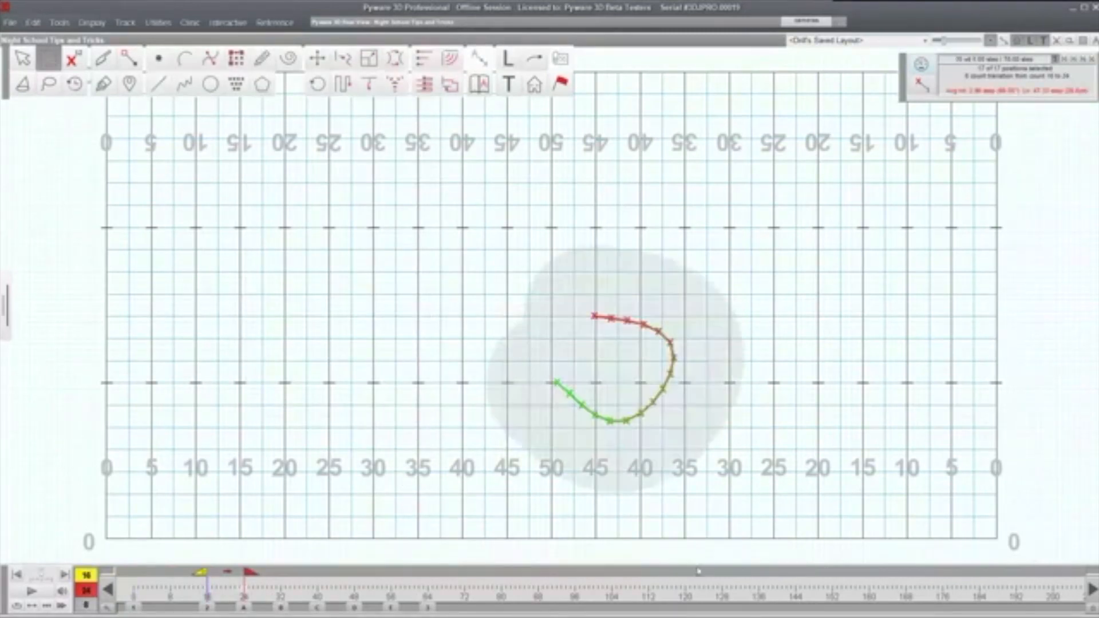
{"action": "left_click", "coordinate": [344, 85]}
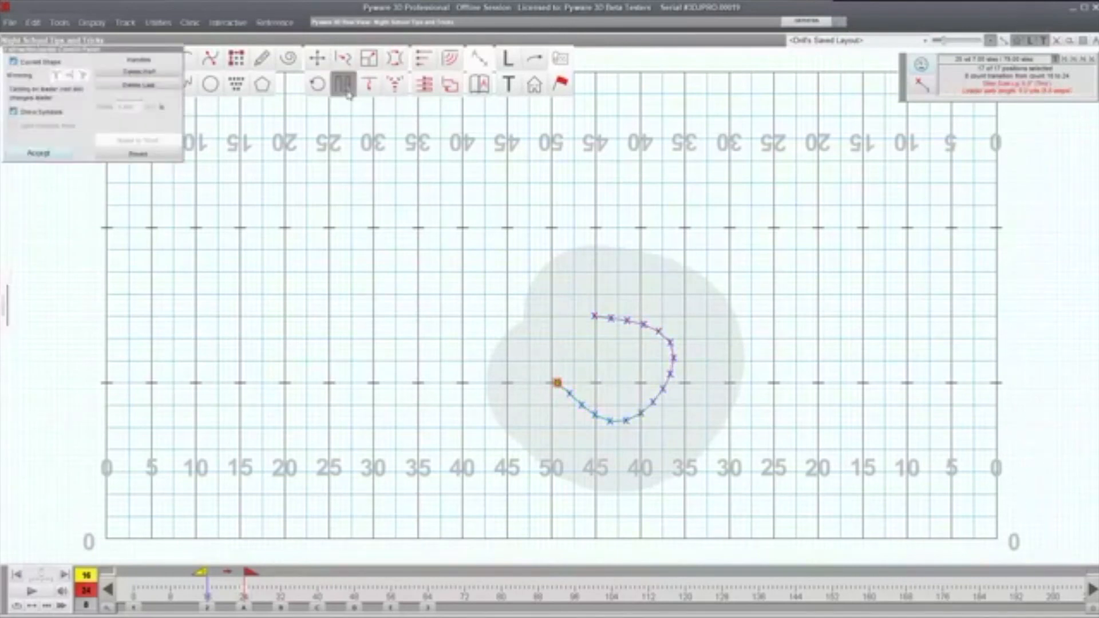
{"action": "left_click", "coordinate": [518, 361]}
Set the follow-the-leader stride to 6 to 5 and place the path's end point behind the front hash, between the near 45- and 50-yard lines
{"action": "double_click", "coordinate": [126, 106]}
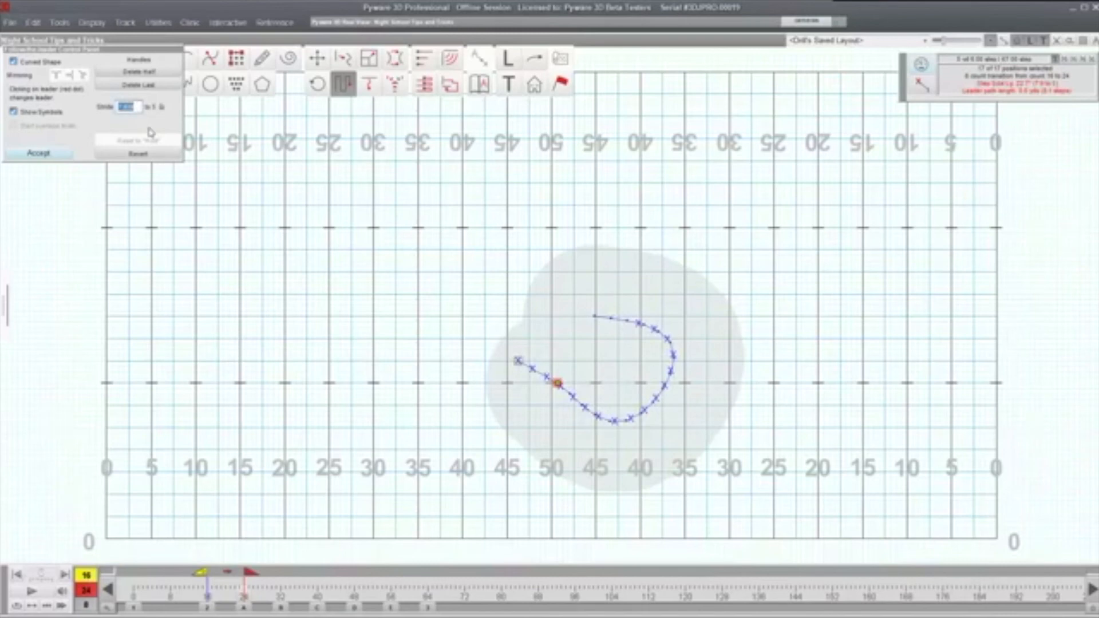
{"action": "type", "text": "6"}
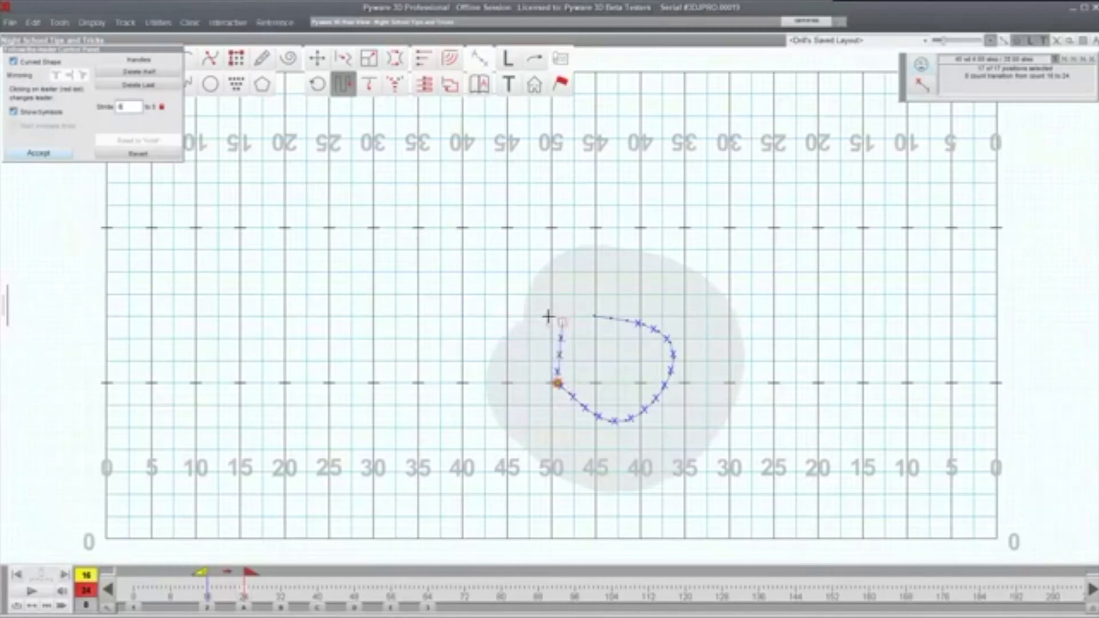
{"action": "left_click", "coordinate": [528, 349]}
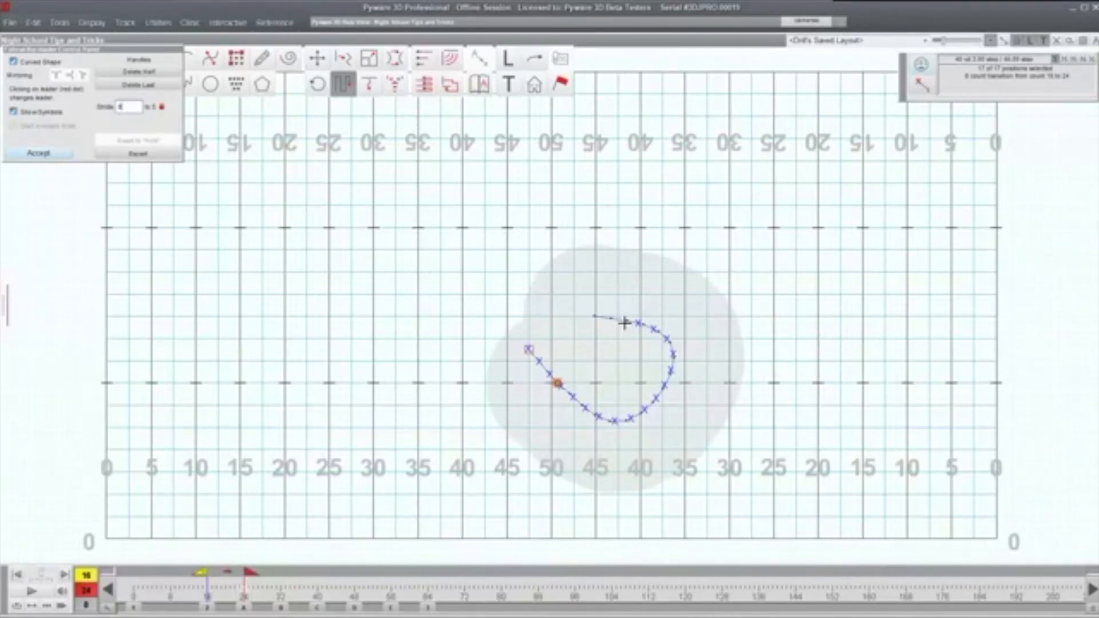
Accept the follow-the-leader path, and permanently delete all performers from the entire drill
{"action": "key", "text": "Return"}
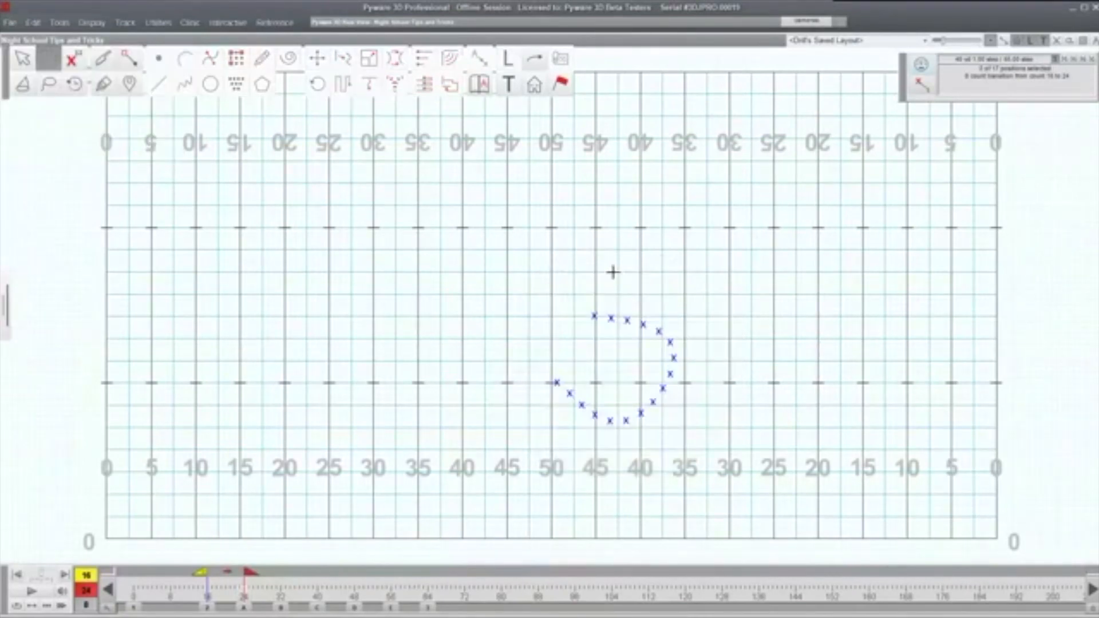
{"action": "key", "text": "ctrl+a"}
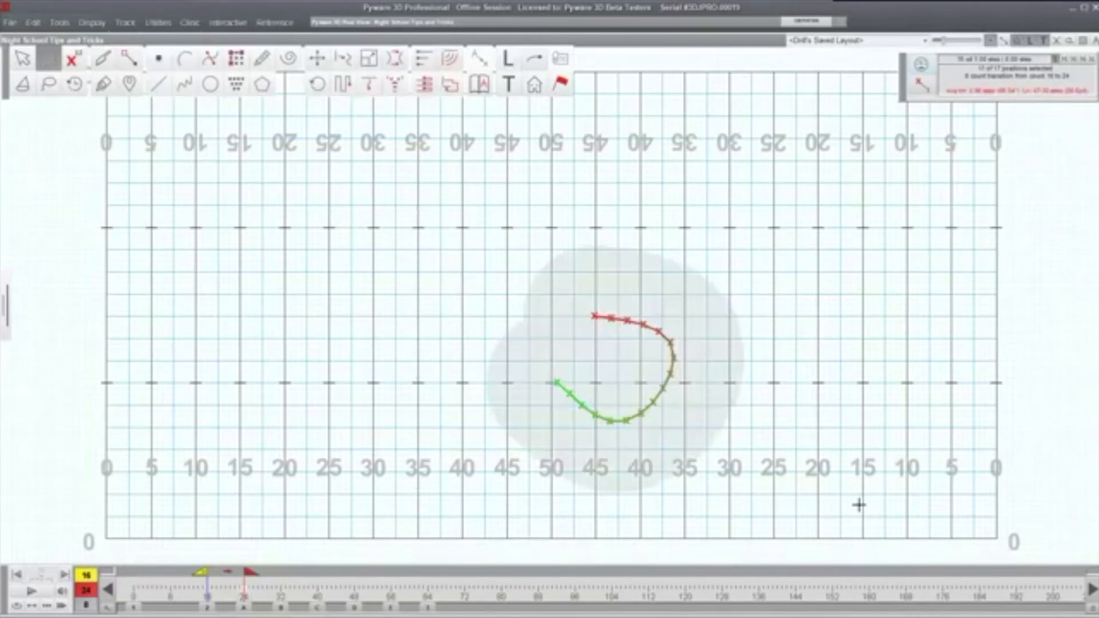
{"action": "key", "text": "Delete"}
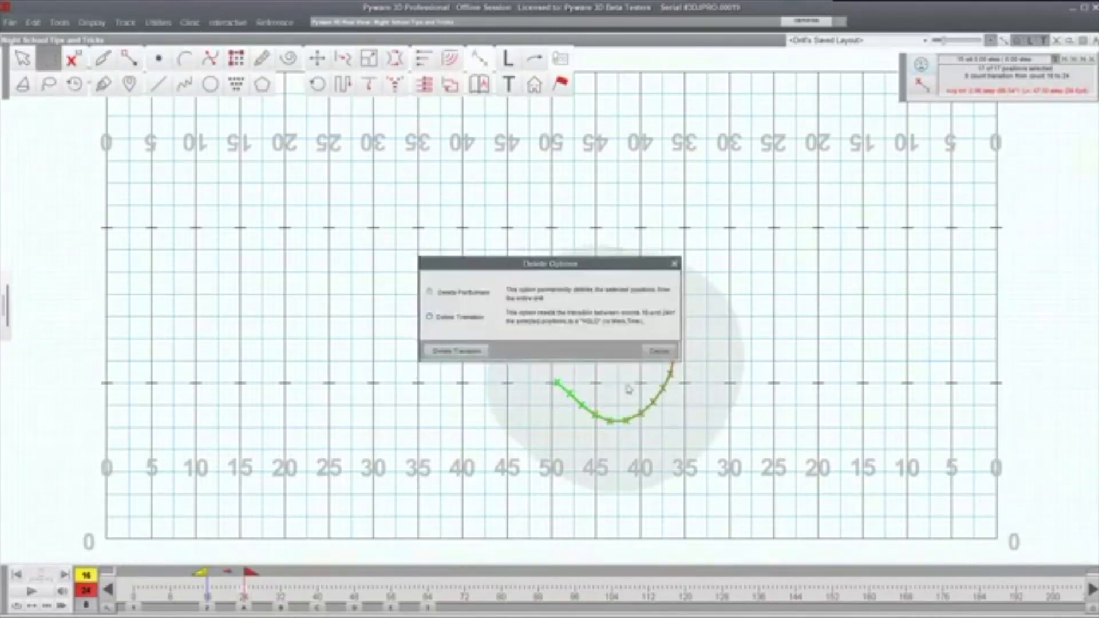
{"action": "left_click", "coordinate": [462, 293]}
{"action": "left_click", "coordinate": [458, 351]}
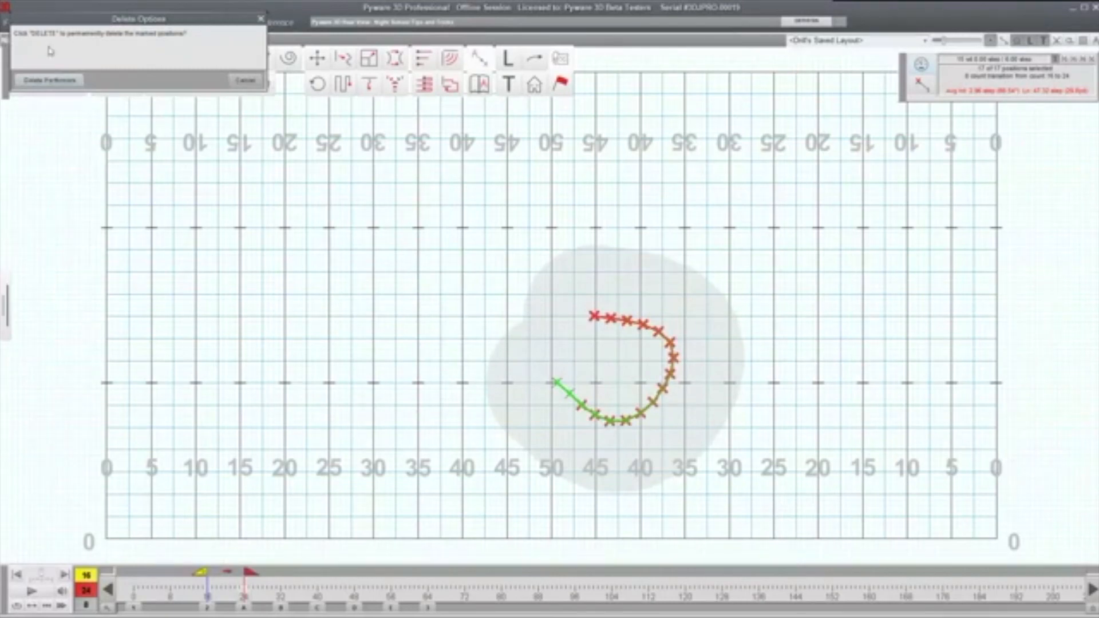
{"action": "left_click", "coordinate": [49, 80]}
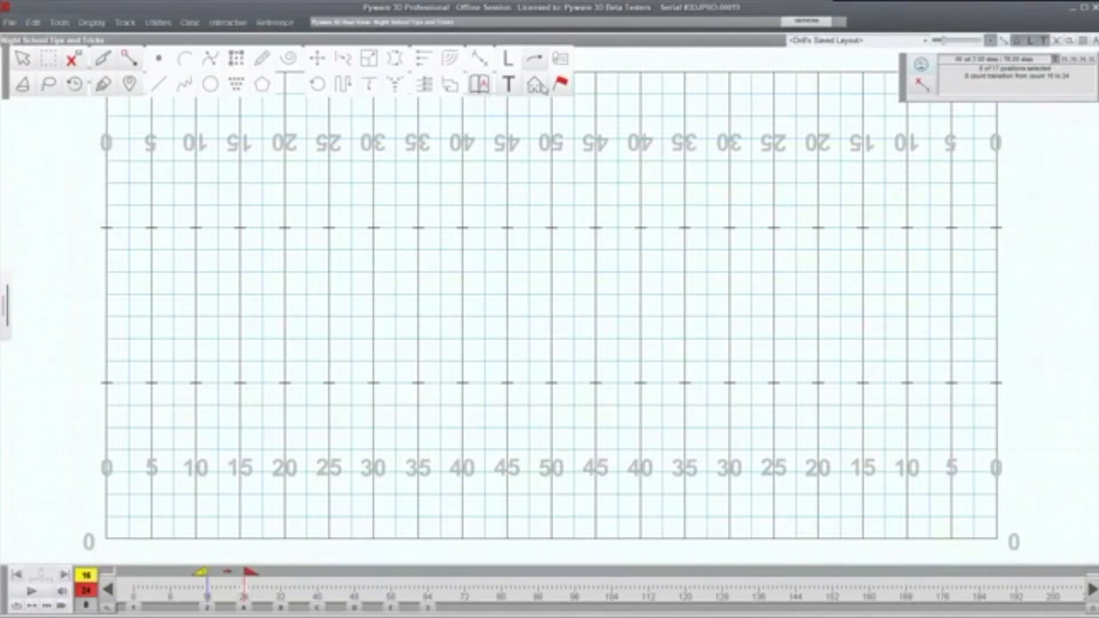
At count 0, draw a Flat Square prop between the two 30-yard lines, from just inside the back yard numbers to the front yard numbers
{"action": "left_click", "coordinate": [537, 85]}
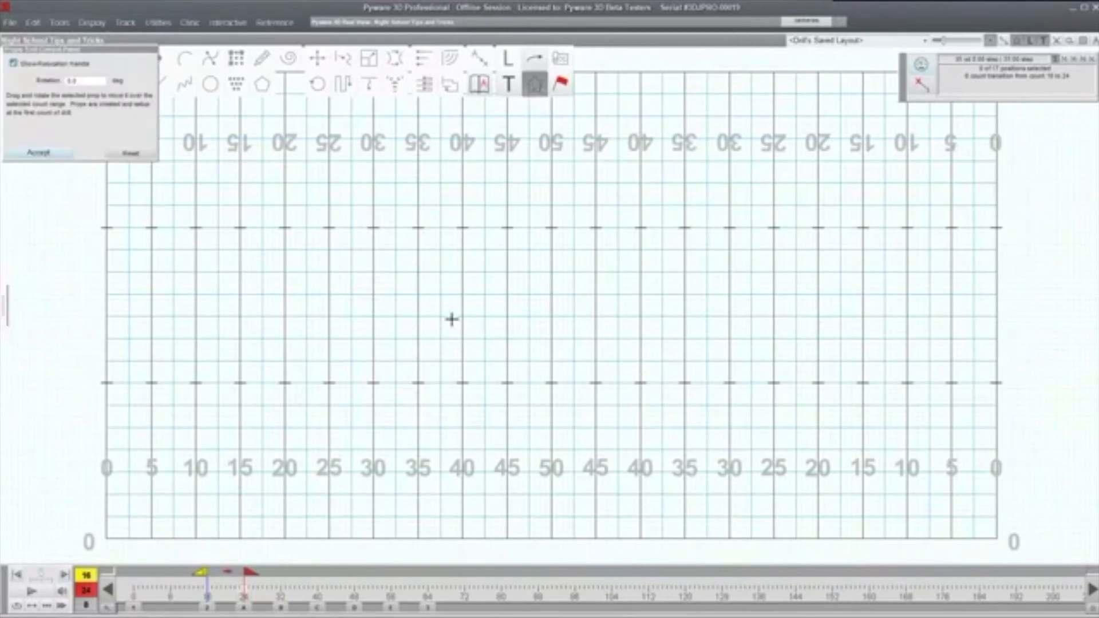
{"action": "key", "text": "Escape"}
{"action": "left_click", "coordinate": [127, 610]}
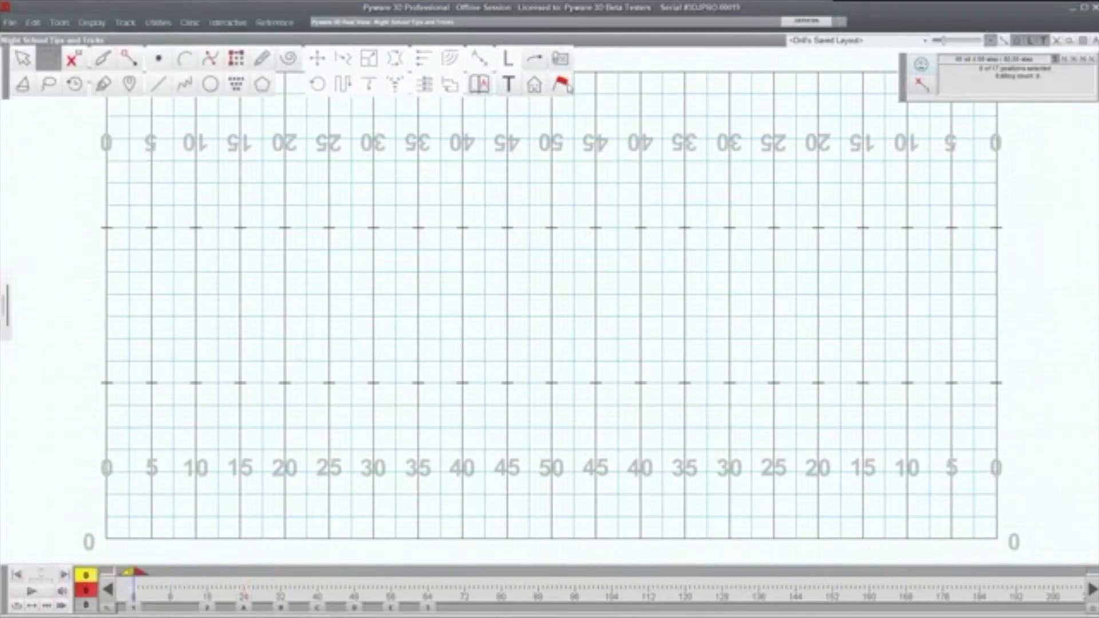
{"action": "left_click", "coordinate": [537, 85]}
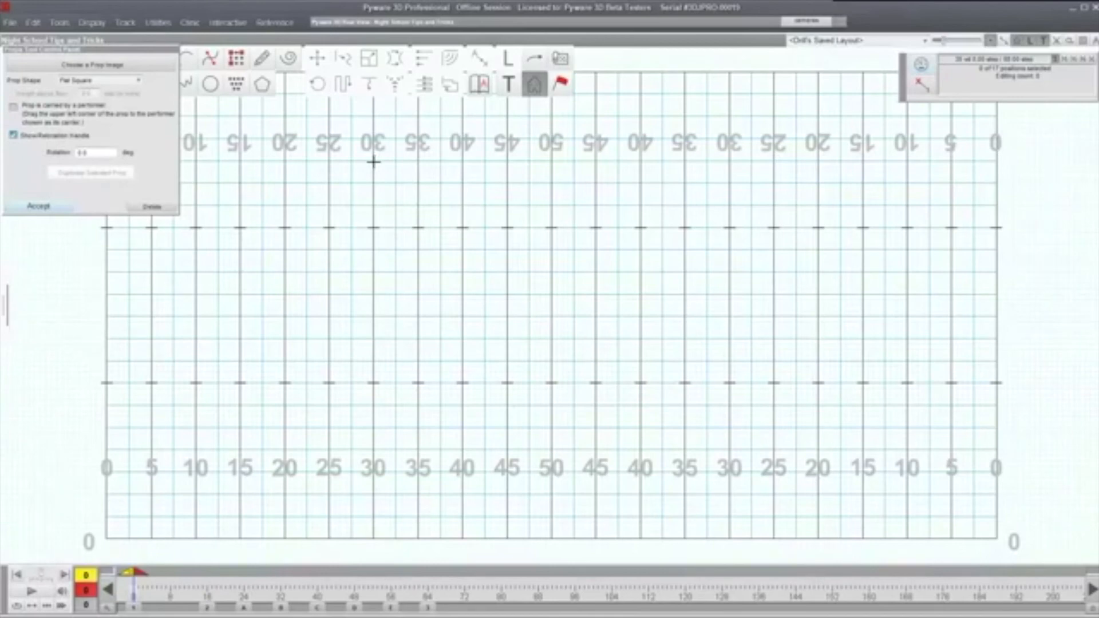
{"action": "left_click_drag", "start_coordinate": [373, 161], "coordinate": [662, 477]}
{"action": "left_click_drag", "start_coordinate": [700, 478], "coordinate": [730, 471]}
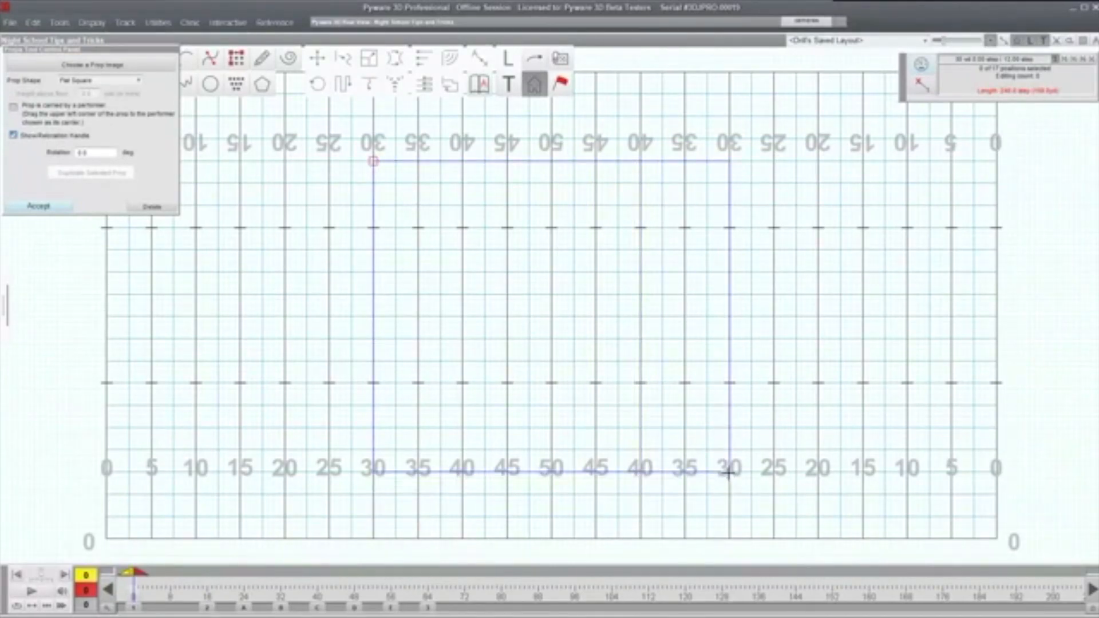
Assign the image Py Guy.jpg from the Desktop to the flat square prop
{"action": "left_click", "coordinate": [84, 67]}
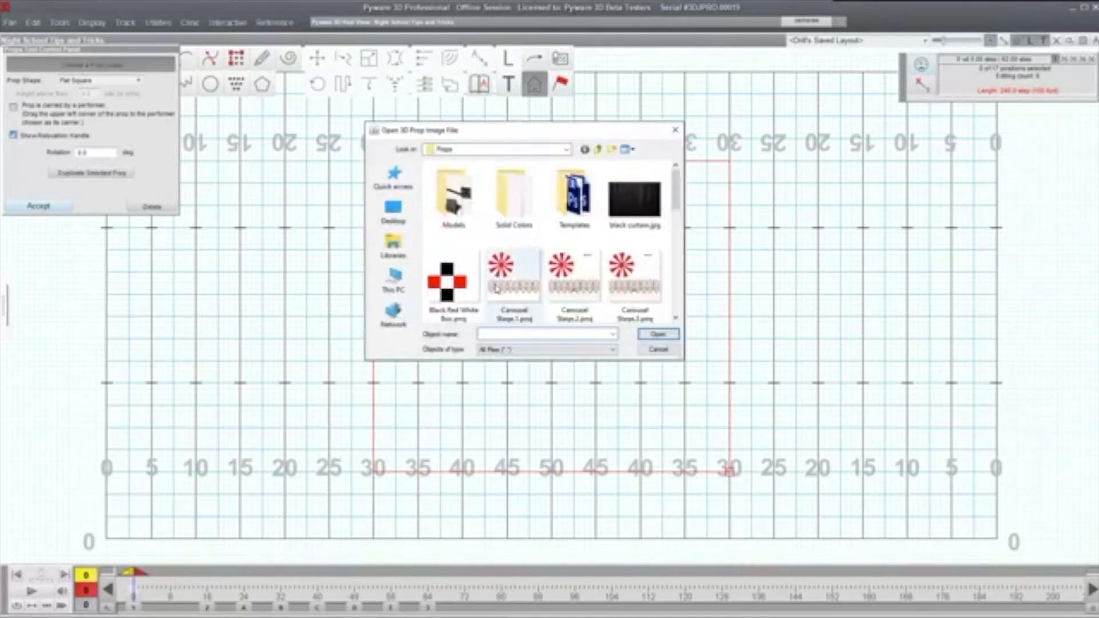
{"action": "left_click", "coordinate": [392, 211]}
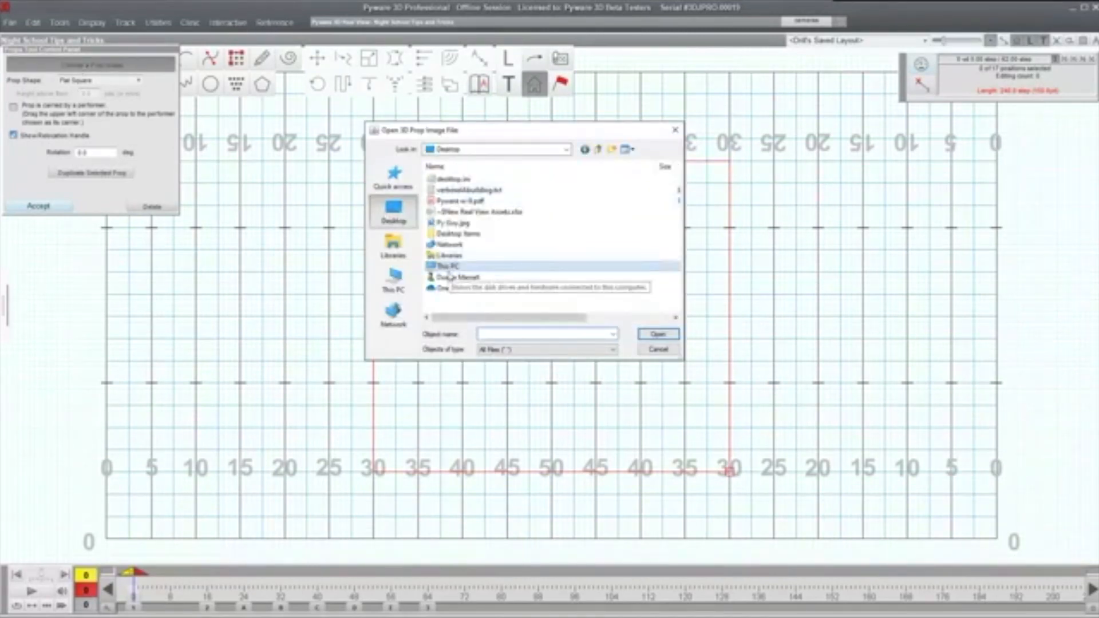
{"action": "left_click", "coordinate": [450, 223]}
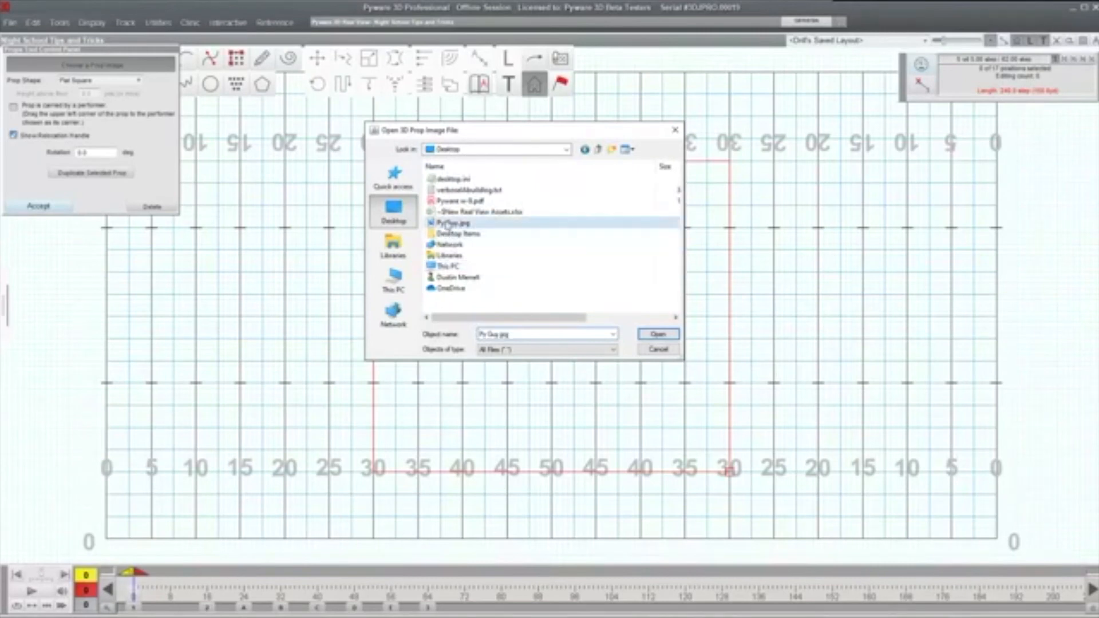
{"action": "left_click", "coordinate": [658, 334]}
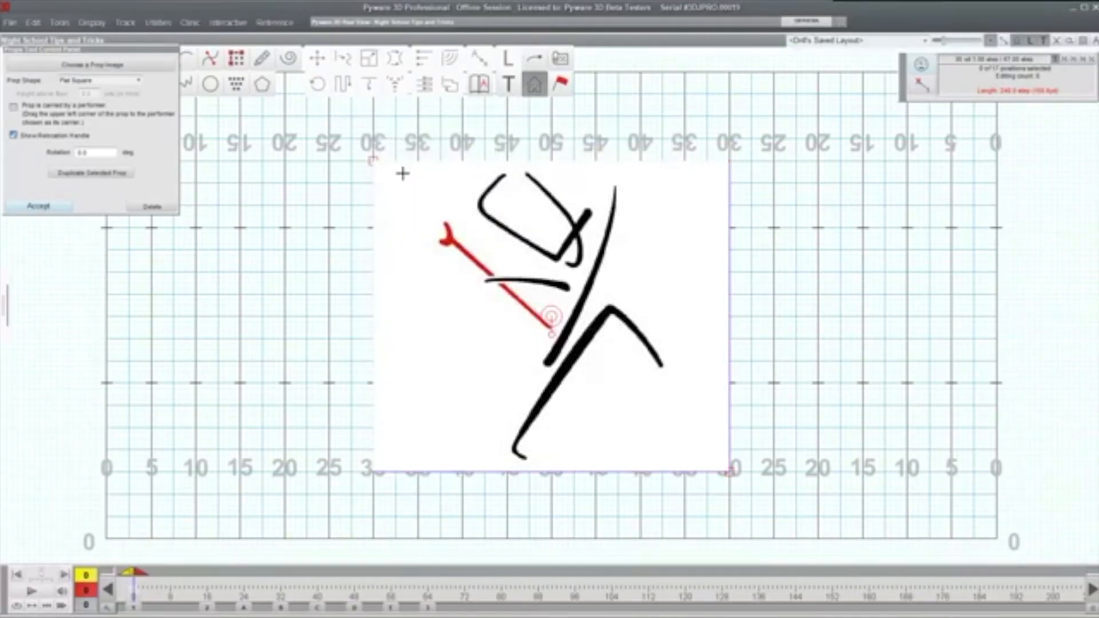
Move the image prop toward the back yard numbers, stretch its front edge past the front yard numbers, and accept it
{"action": "left_click_drag", "start_coordinate": [373, 161], "coordinate": [371, 145]}
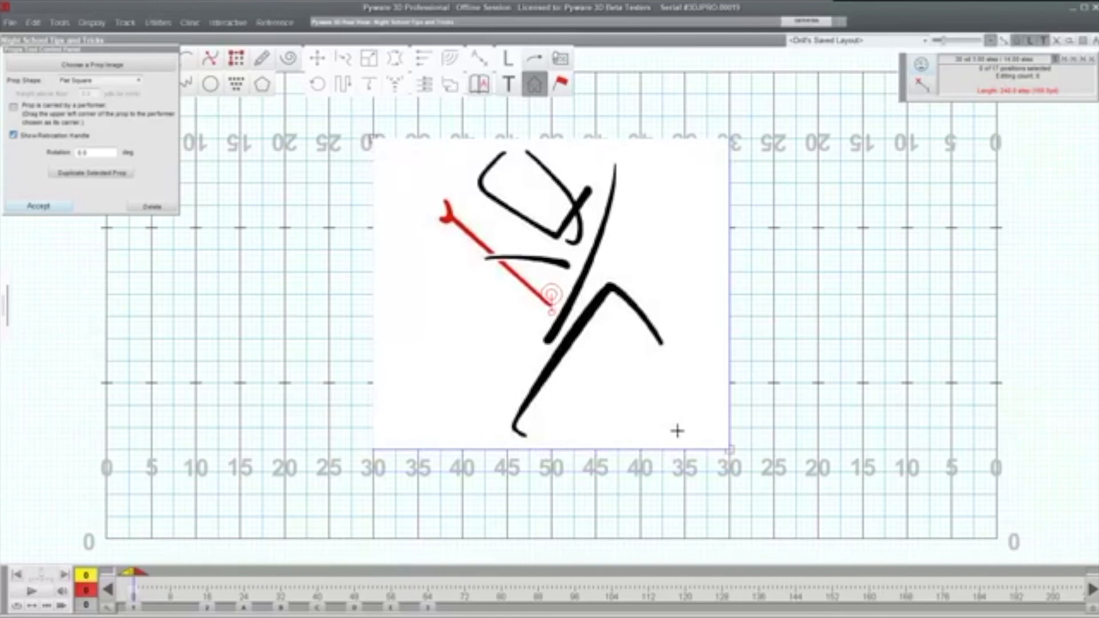
{"action": "left_click_drag", "start_coordinate": [730, 455], "coordinate": [728, 494]}
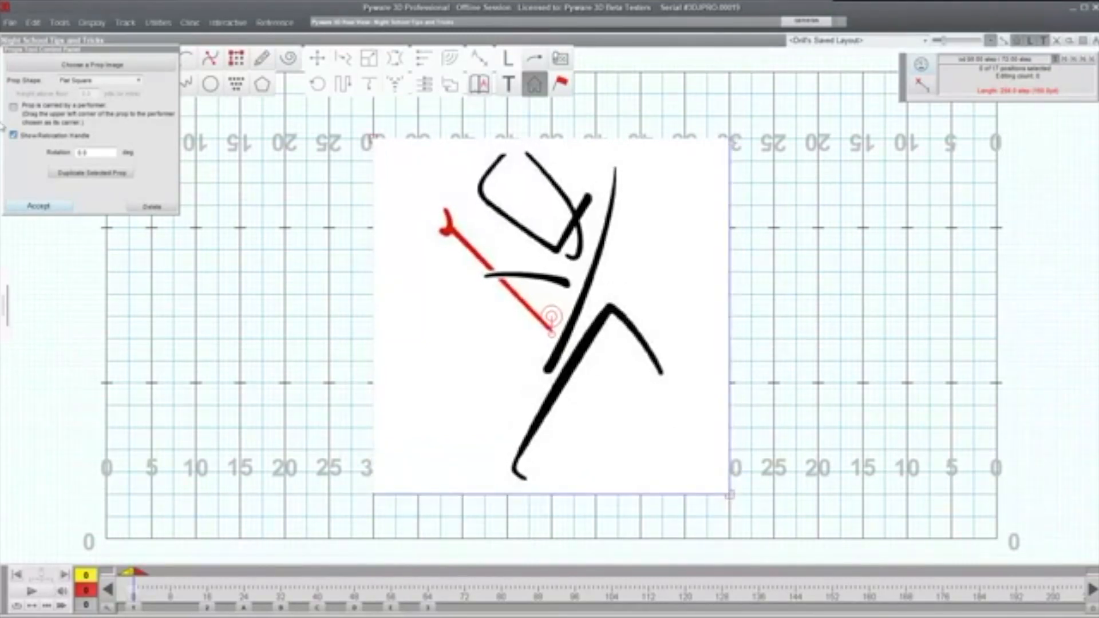
{"action": "left_click", "coordinate": [40, 206]}
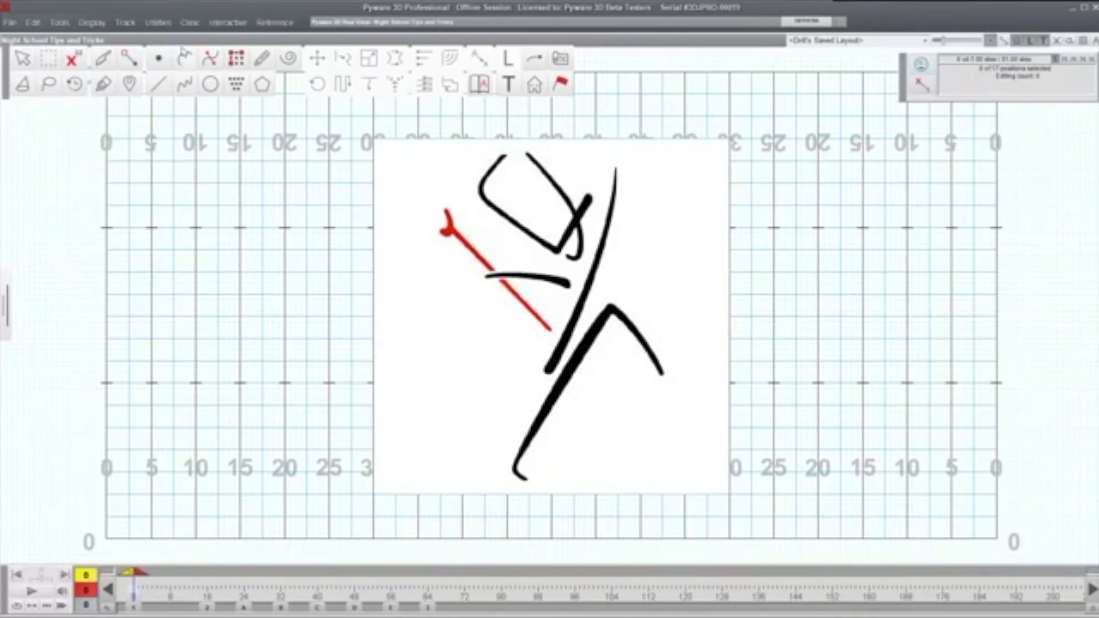
Trace the figure's legs with a curve of performers from the lower foot through the bend, fit its handles to the stroke, and accept it
{"action": "left_click", "coordinate": [185, 84]}
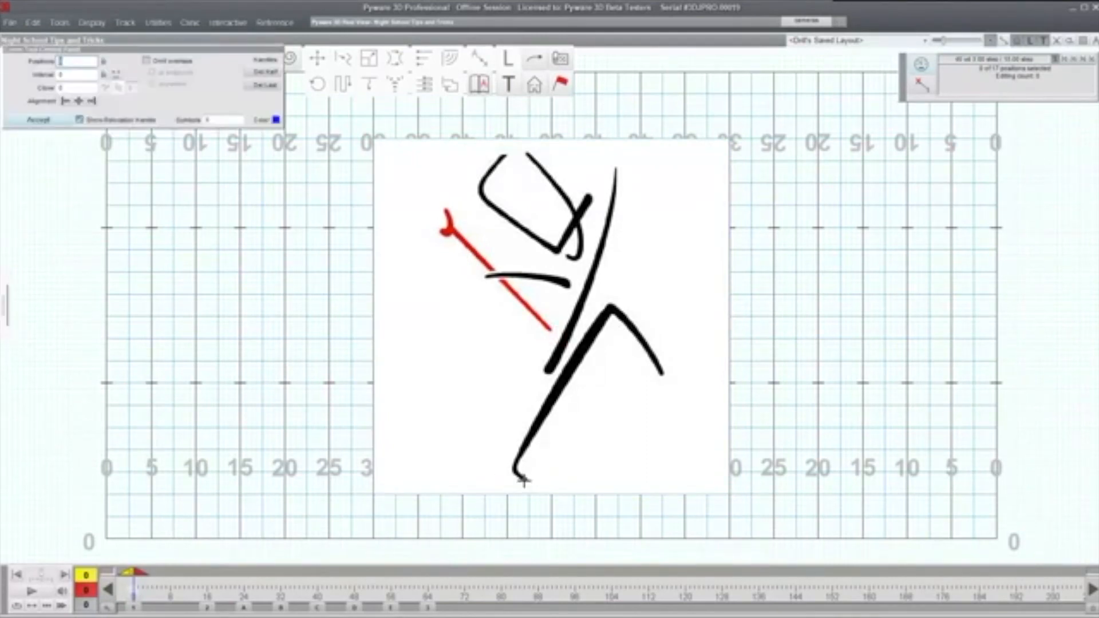
{"action": "left_click", "coordinate": [517, 472]}
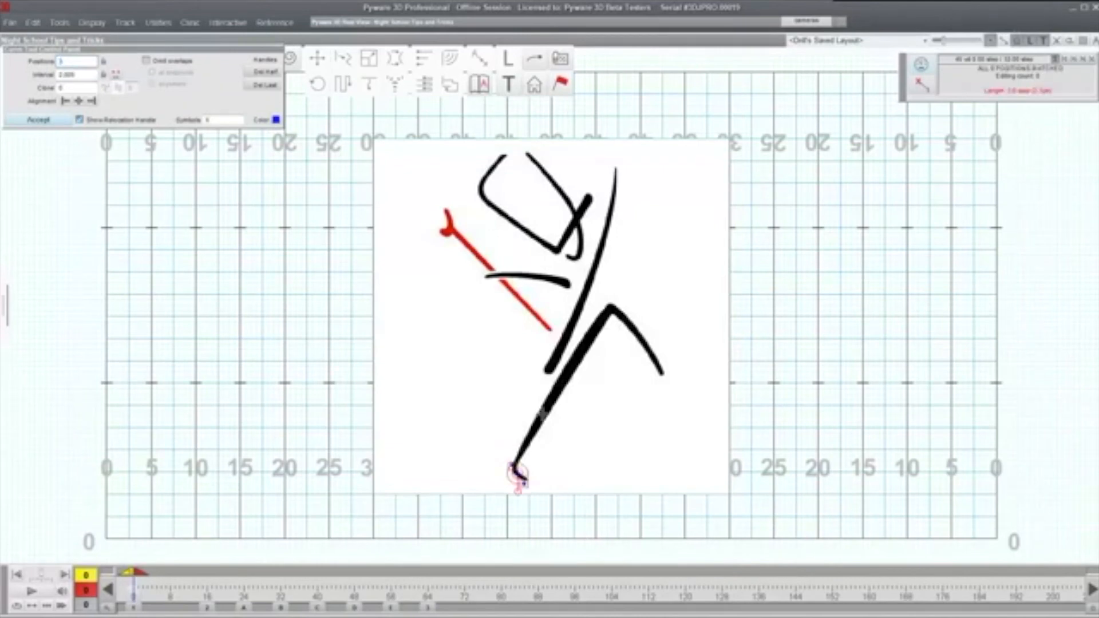
{"action": "left_click", "coordinate": [610, 309]}
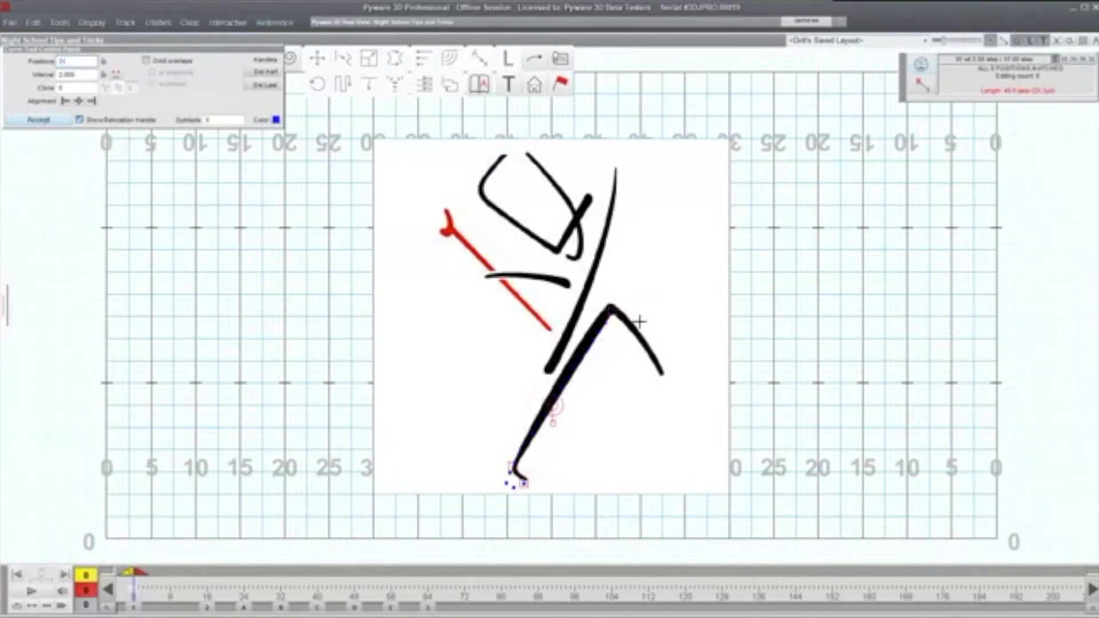
{"action": "left_click", "coordinate": [660, 370]}
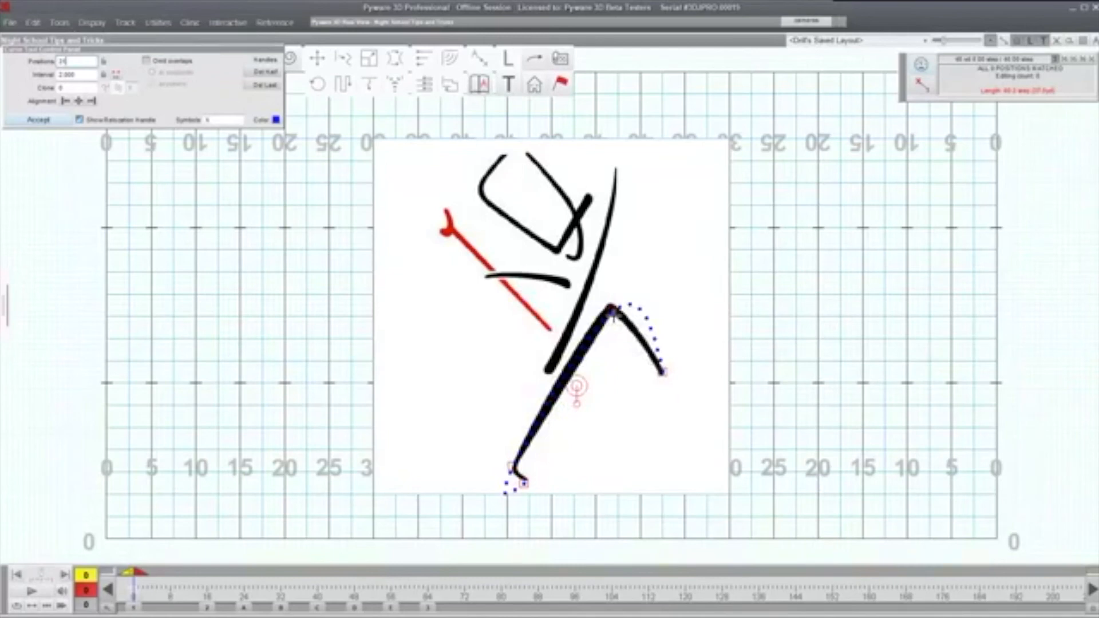
{"action": "left_click_drag", "start_coordinate": [607, 314], "coordinate": [598, 322]}
{"action": "left_click_drag", "start_coordinate": [512, 467], "coordinate": [522, 444]}
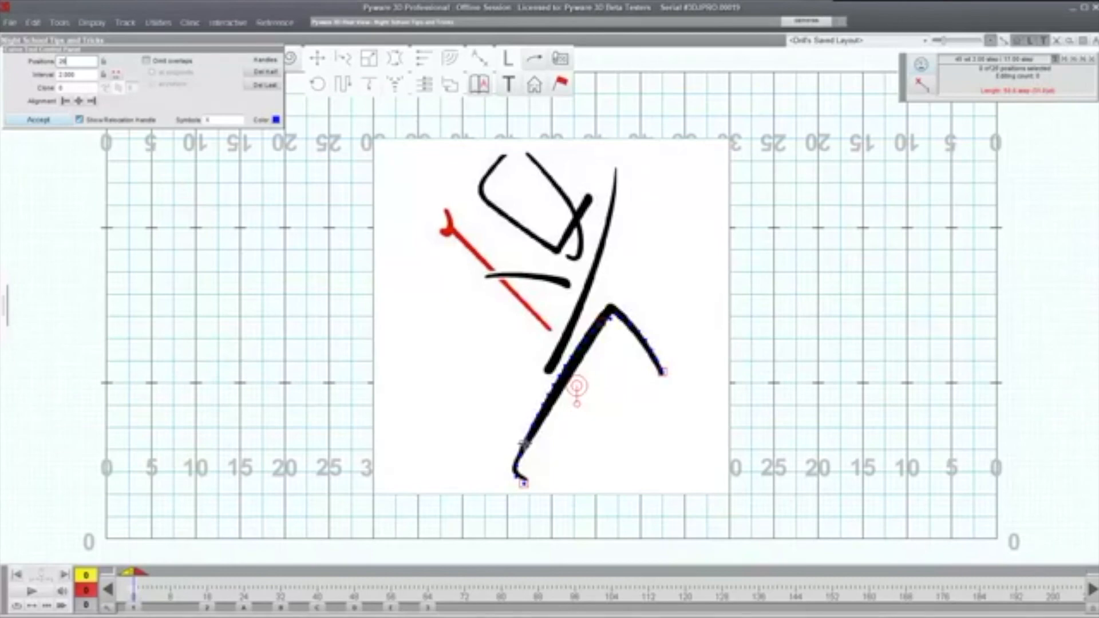
{"action": "left_click_drag", "start_coordinate": [600, 321], "coordinate": [602, 319]}
{"action": "left_click", "coordinate": [49, 121]}
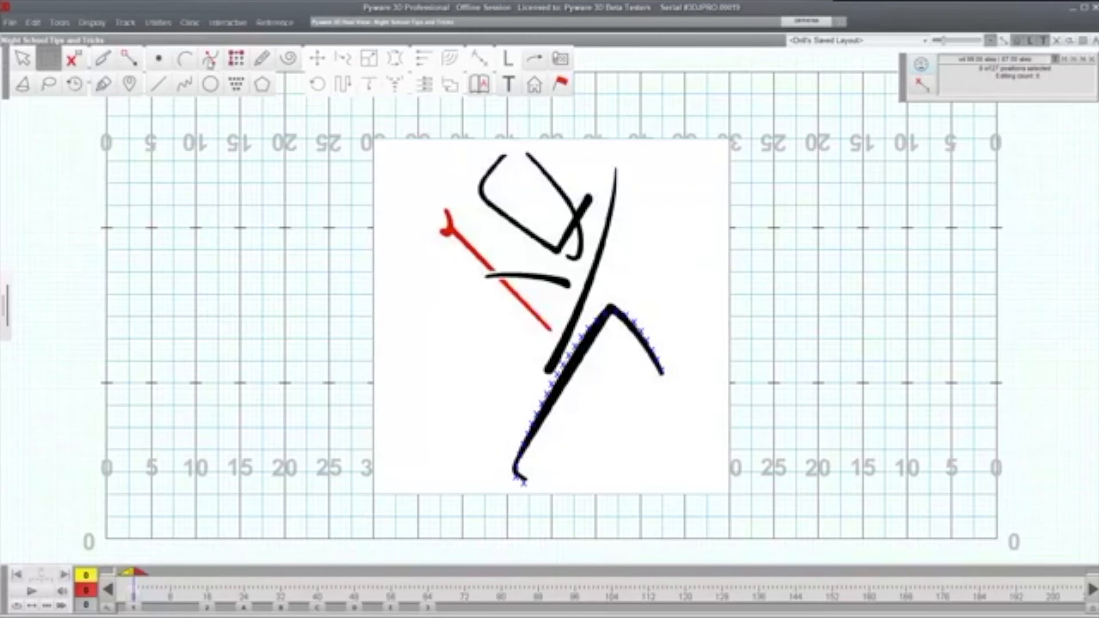
Trace the figure's long body stroke with a curve at a 2-step interval, refine its far end with a finer grid snap, and accept it
{"action": "left_click", "coordinate": [186, 85]}
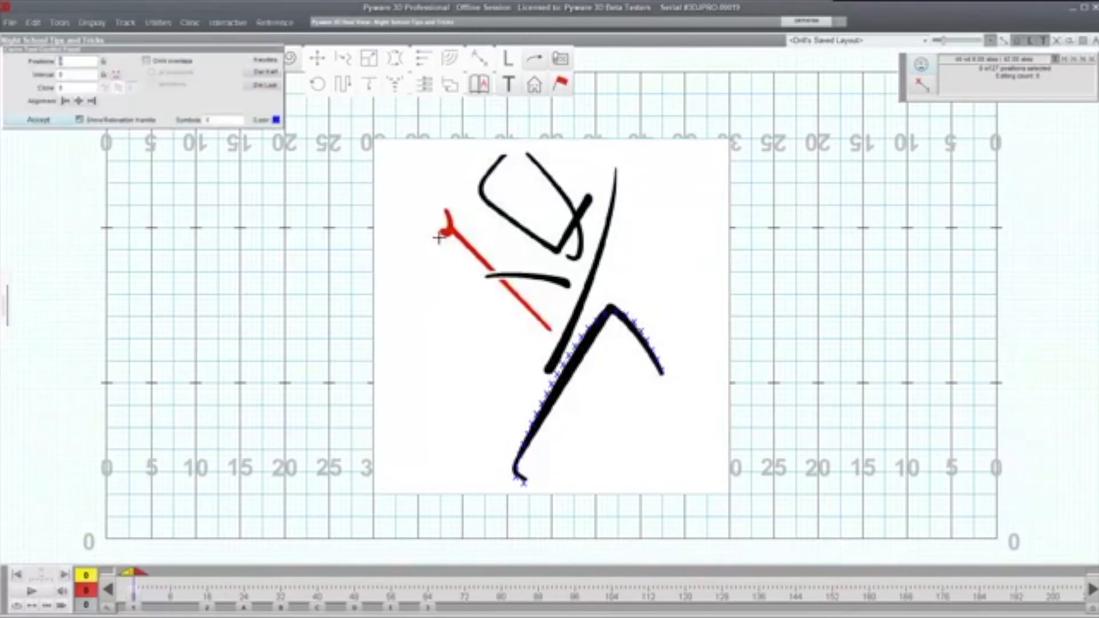
{"action": "left_click", "coordinate": [548, 367]}
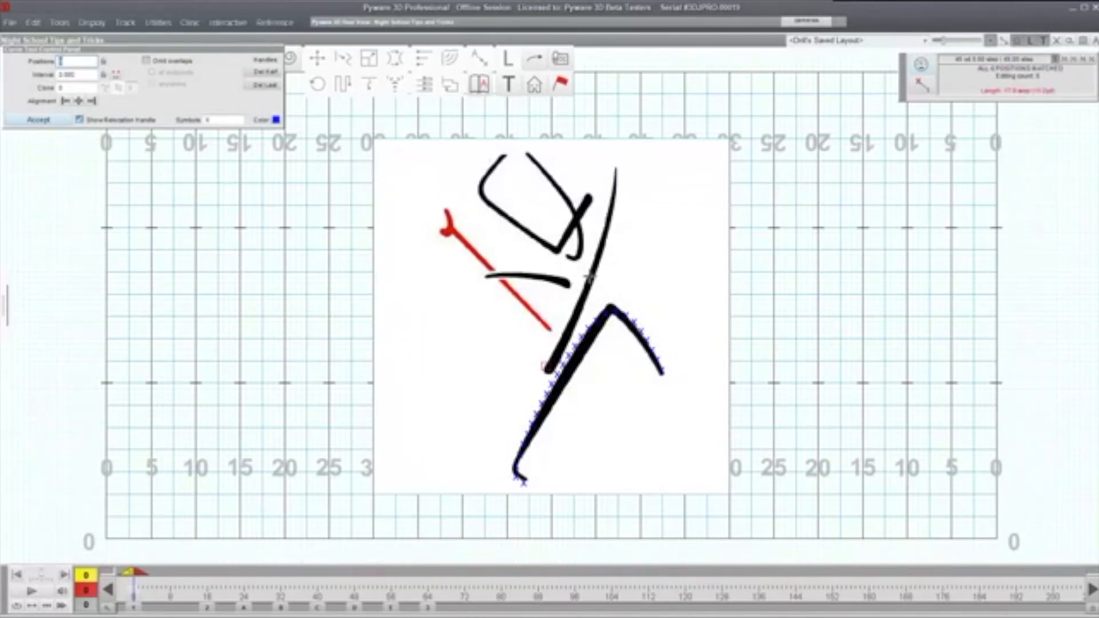
{"action": "left_click", "coordinate": [612, 170]}
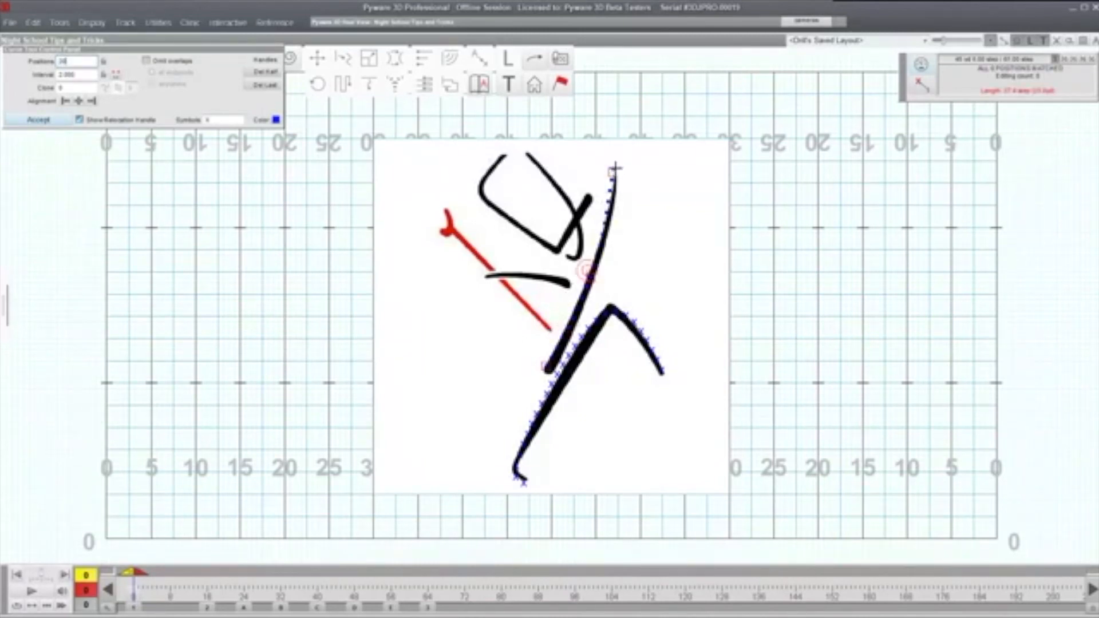
{"action": "left_click_drag", "start_coordinate": [613, 171], "coordinate": [619, 171]}
{"action": "left_click", "coordinate": [1074, 60]}
{"action": "left_click_drag", "start_coordinate": [618, 173], "coordinate": [616, 171]}
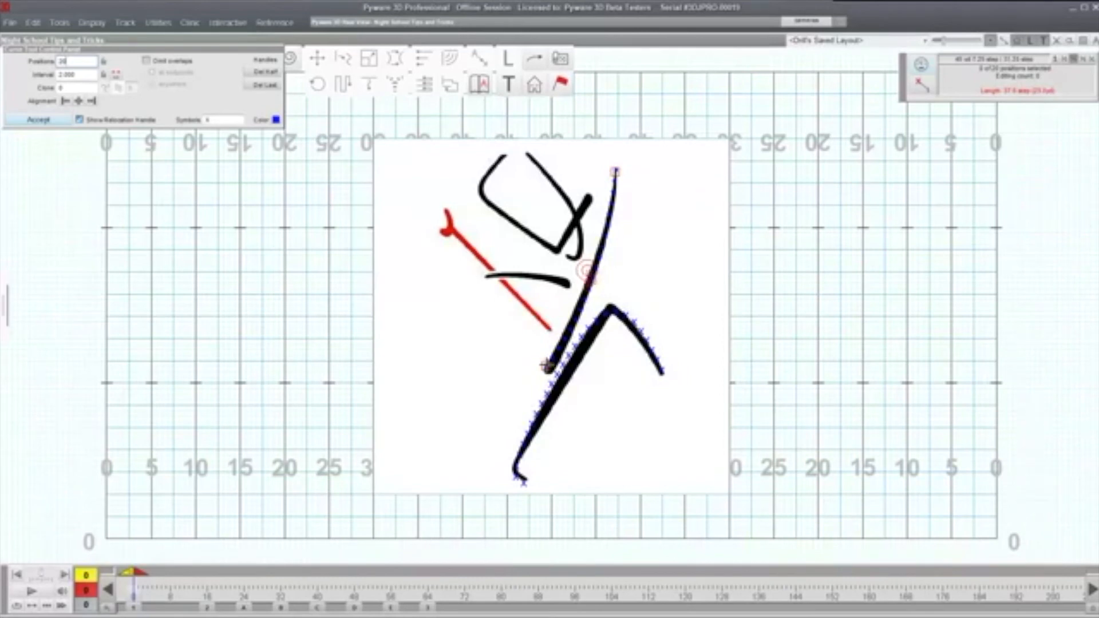
{"action": "left_click", "coordinate": [42, 119]}
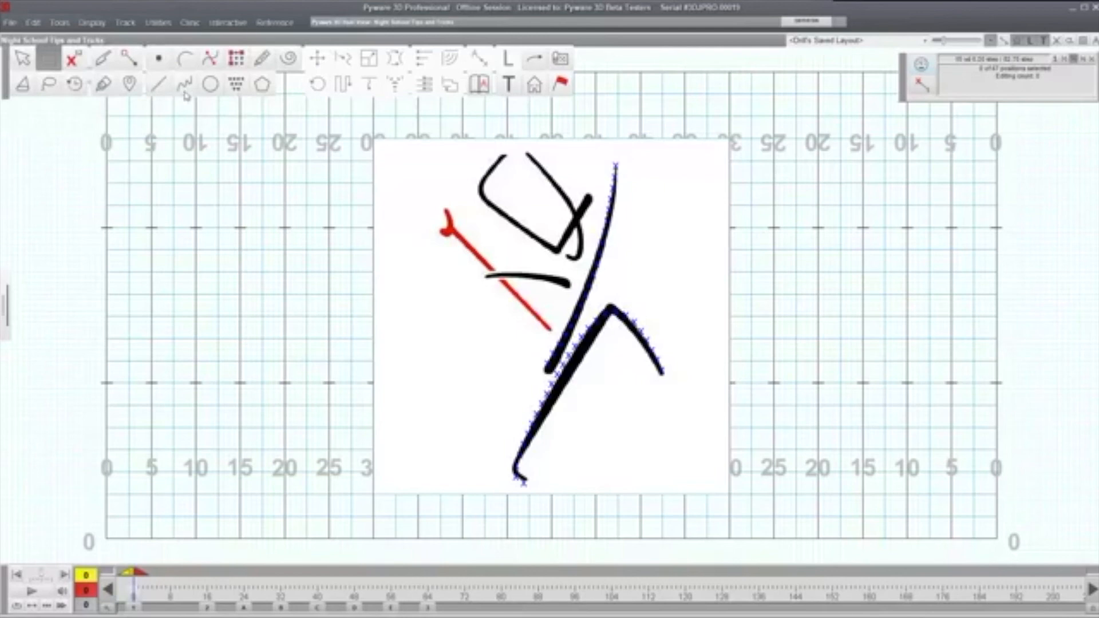
Trace the angled hat outline and its short crossing stroke with a 21-position curve, adjust the corner handle, and accept it
{"action": "left_click", "coordinate": [184, 86]}
{"action": "left_click", "coordinate": [506, 156]}
{"action": "left_click", "coordinate": [482, 193]}
{"action": "left_click", "coordinate": [557, 252]}
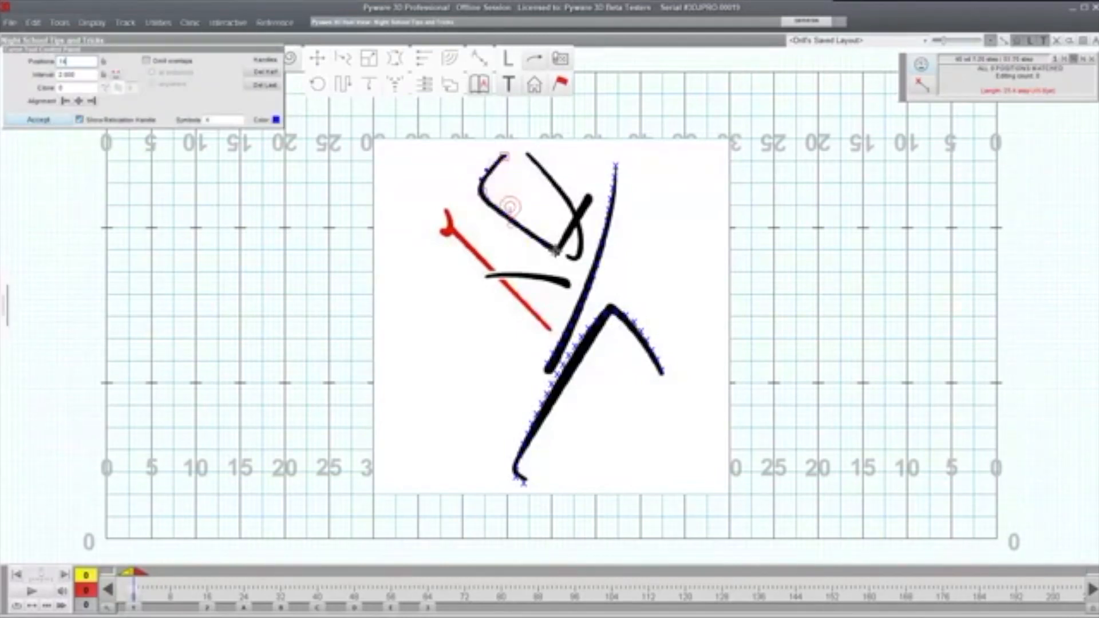
{"action": "left_click", "coordinate": [589, 199]}
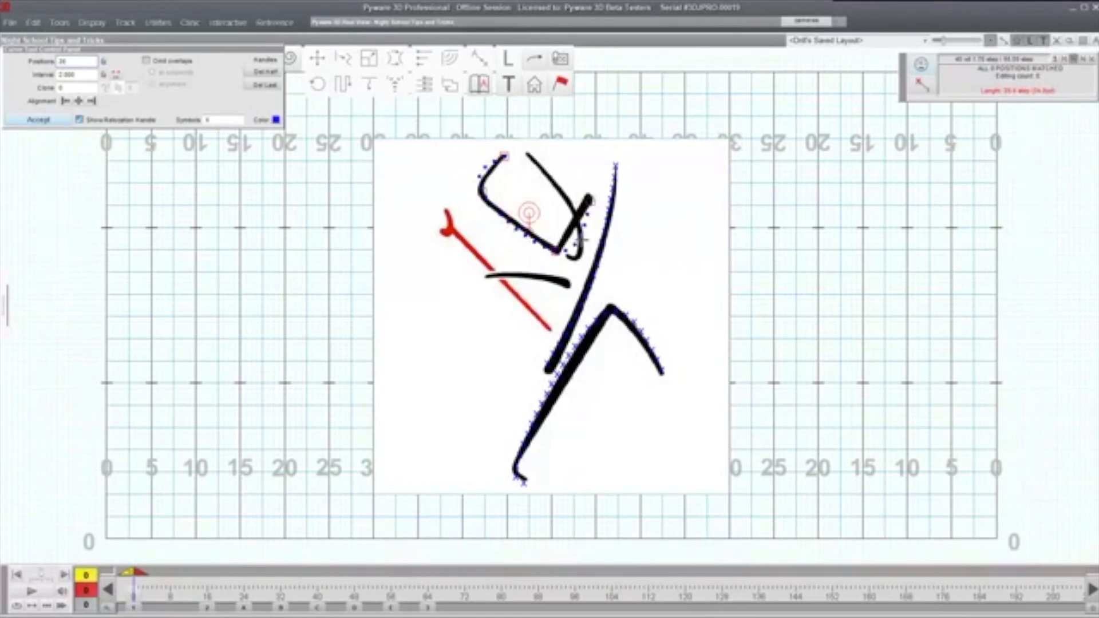
{"action": "type", "text": "21"}
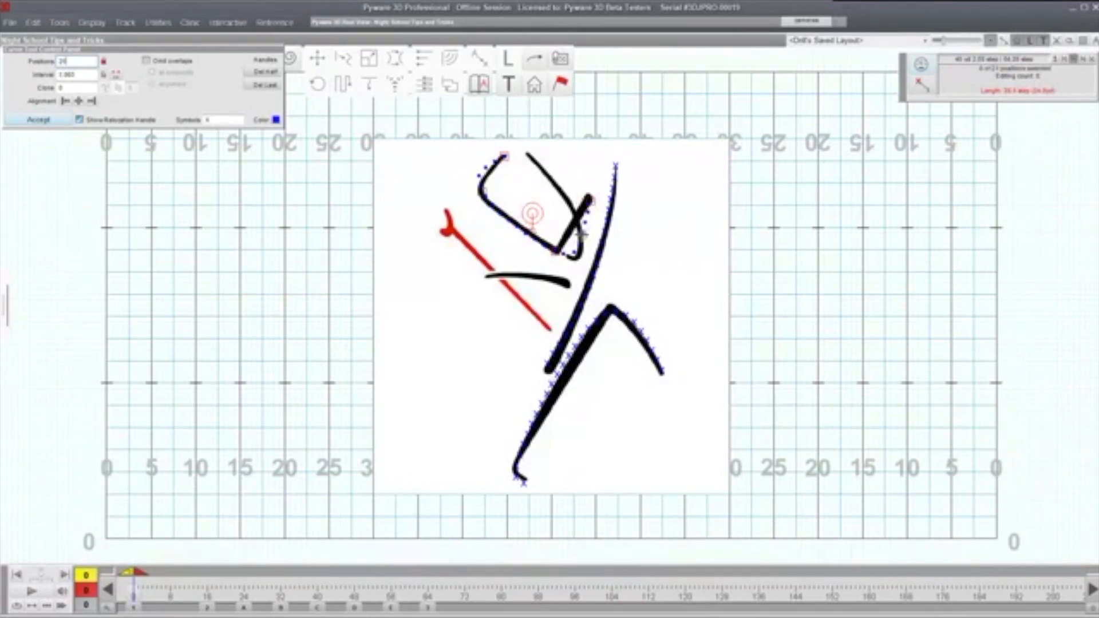
{"action": "left_click_drag", "start_coordinate": [556, 253], "coordinate": [548, 245]}
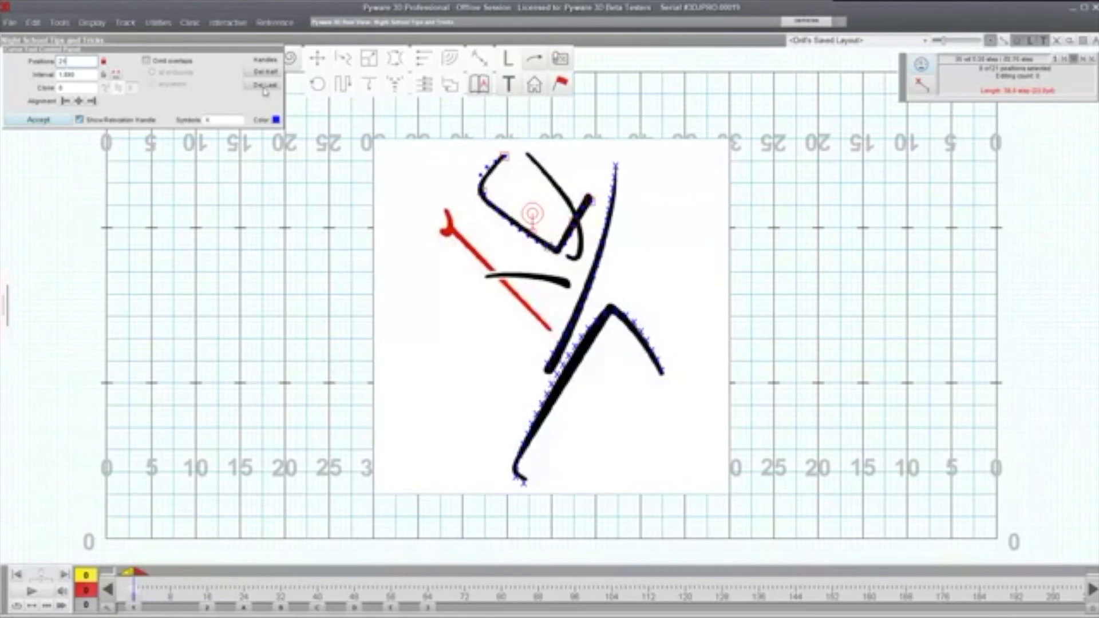
{"action": "left_click", "coordinate": [34, 120]}
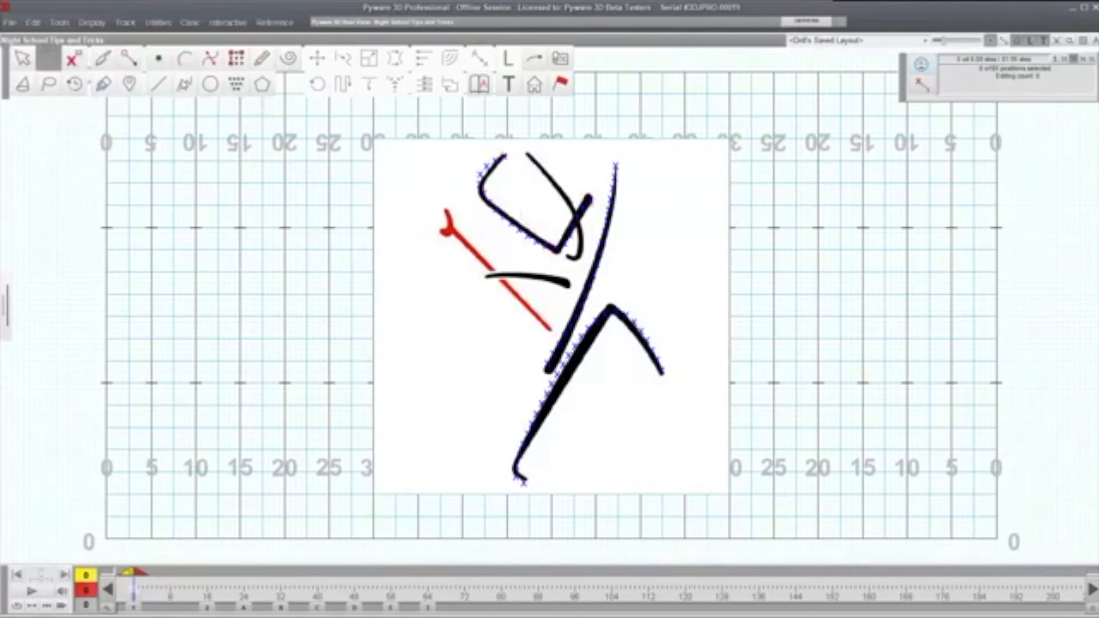
Trace the other side of the hat and its small hooked end with a curve of performers, and accept it
{"action": "left_click", "coordinate": [529, 157]}
{"action": "left_click", "coordinate": [574, 209]}
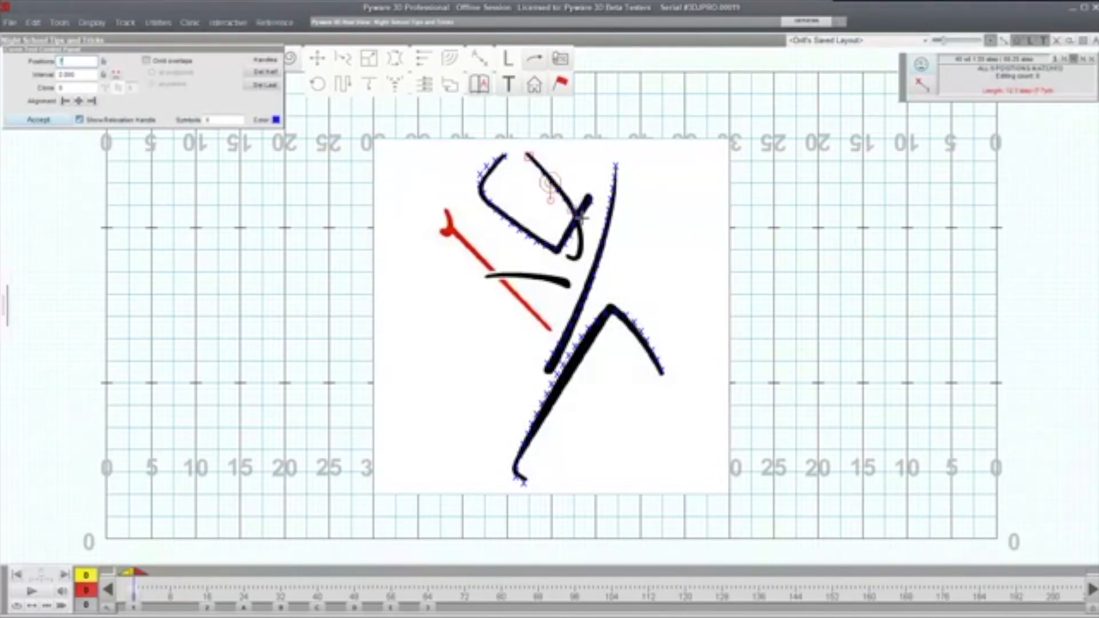
{"action": "left_click", "coordinate": [575, 257]}
{"action": "left_click", "coordinate": [44, 123]}
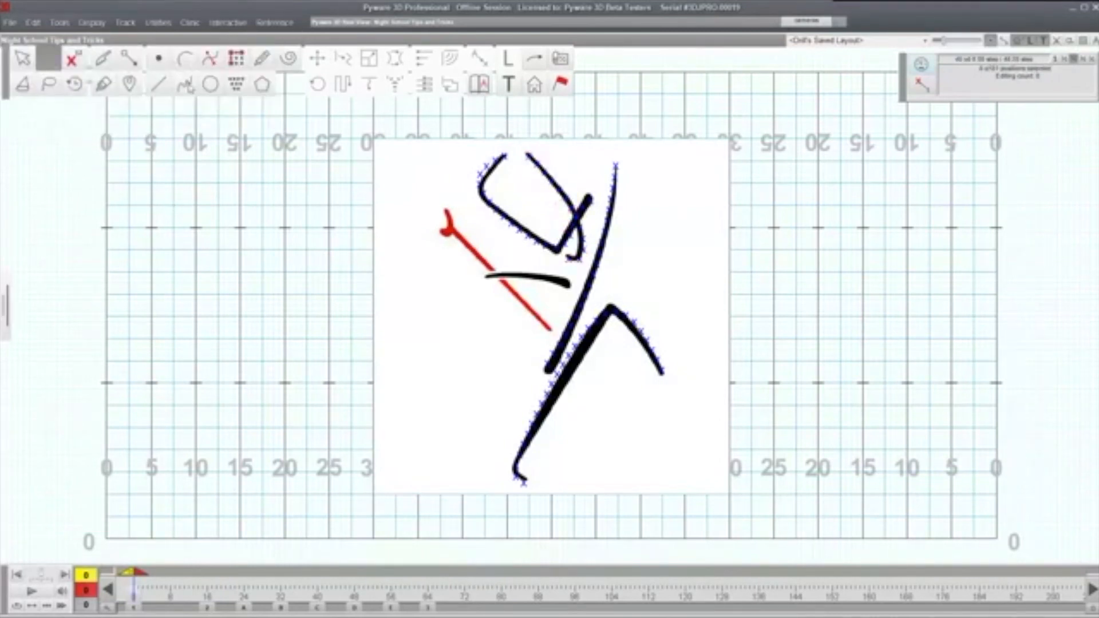
Trace the figure's short black arm stroke with a curve of performers from its thick end to its thin tip, and accept it
{"action": "left_click", "coordinate": [189, 86]}
{"action": "left_click", "coordinate": [566, 282]}
{"action": "left_click", "coordinate": [488, 277]}
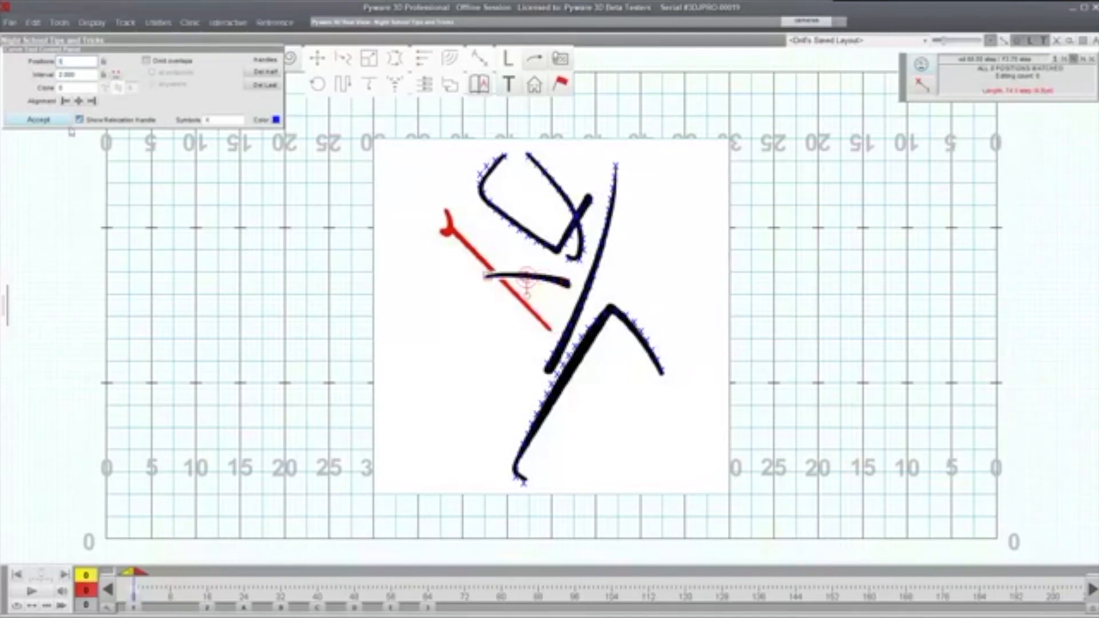
{"action": "left_click", "coordinate": [39, 121]}
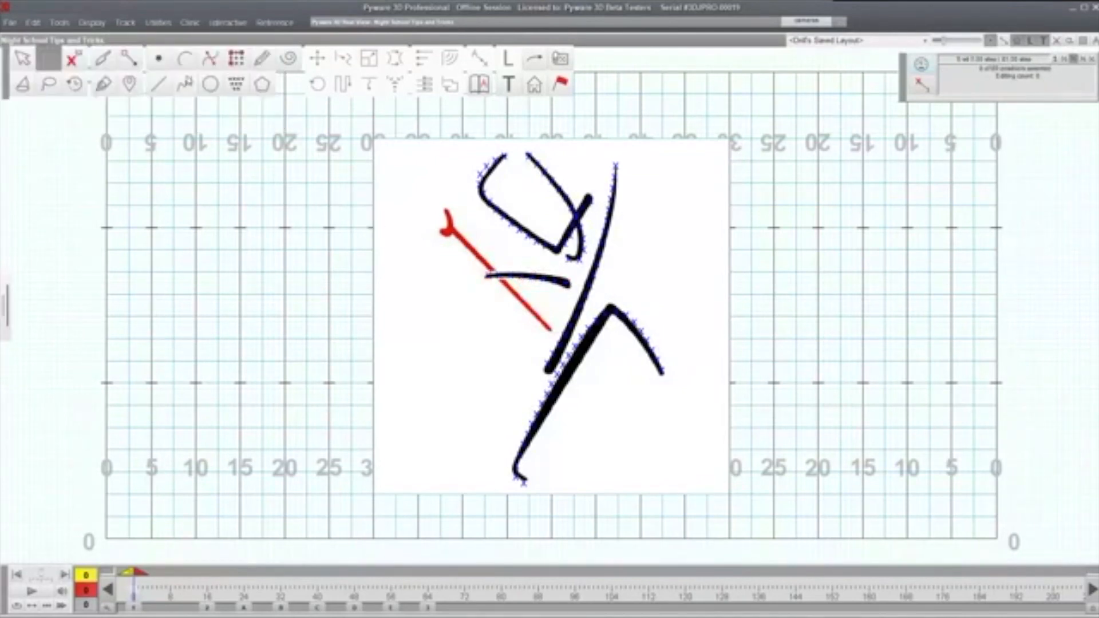
Trace the red stroke's lower section with a 7-position curve ending at the arm, set its symbol color to red, and accept it
{"action": "left_click", "coordinate": [186, 86]}
{"action": "left_click", "coordinate": [550, 329]}
{"action": "left_click", "coordinate": [503, 291]}
{"action": "left_click", "coordinate": [276, 120]}
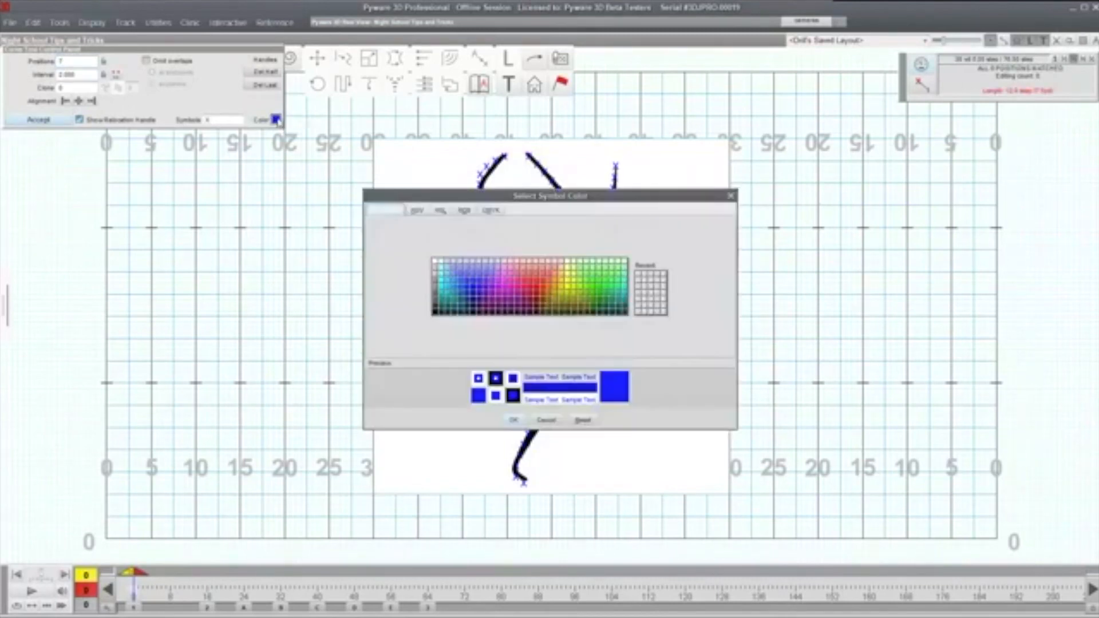
{"action": "left_click", "coordinate": [535, 290]}
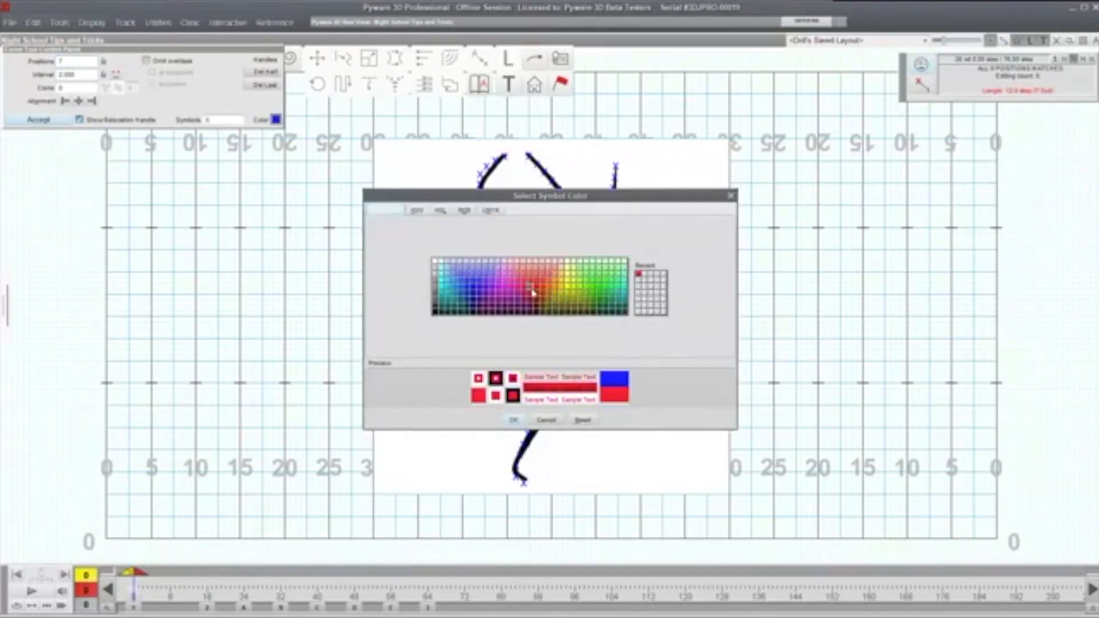
{"action": "left_click", "coordinate": [513, 420]}
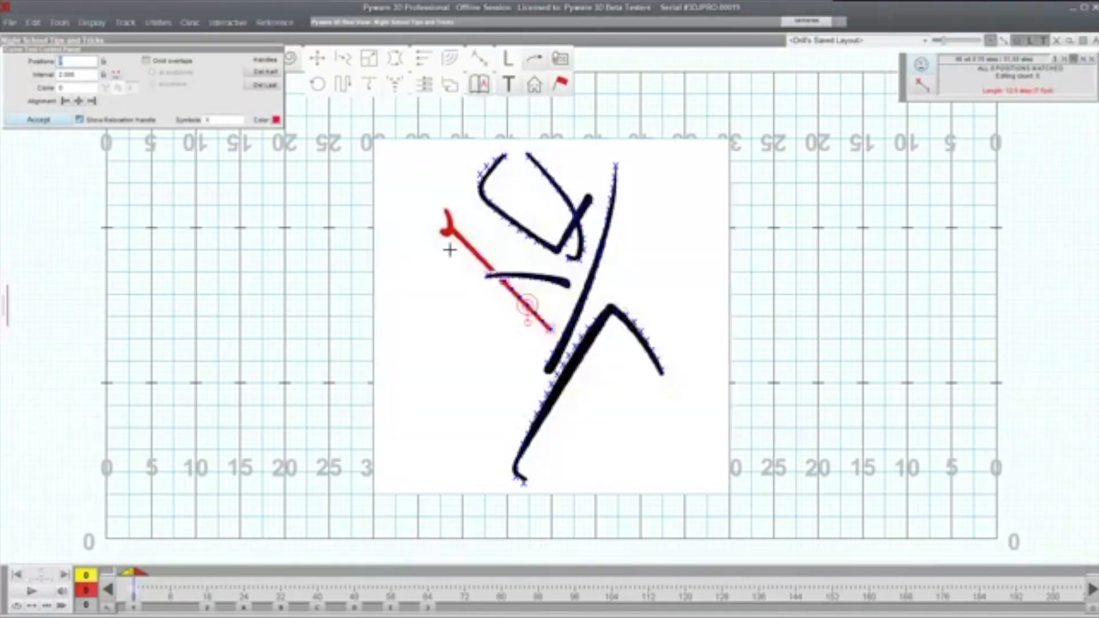
{"action": "left_click", "coordinate": [36, 120]}
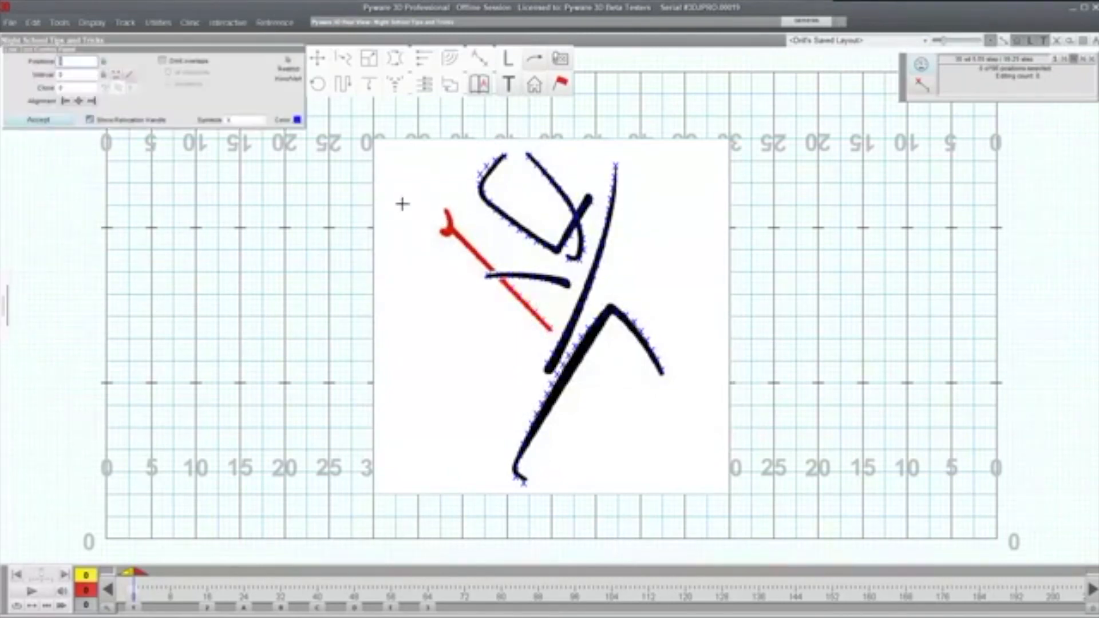
Trace the red stroke's upper section with a straight 6-position line, set its symbol color to red, and accept it
{"action": "left_click", "coordinate": [463, 237]}
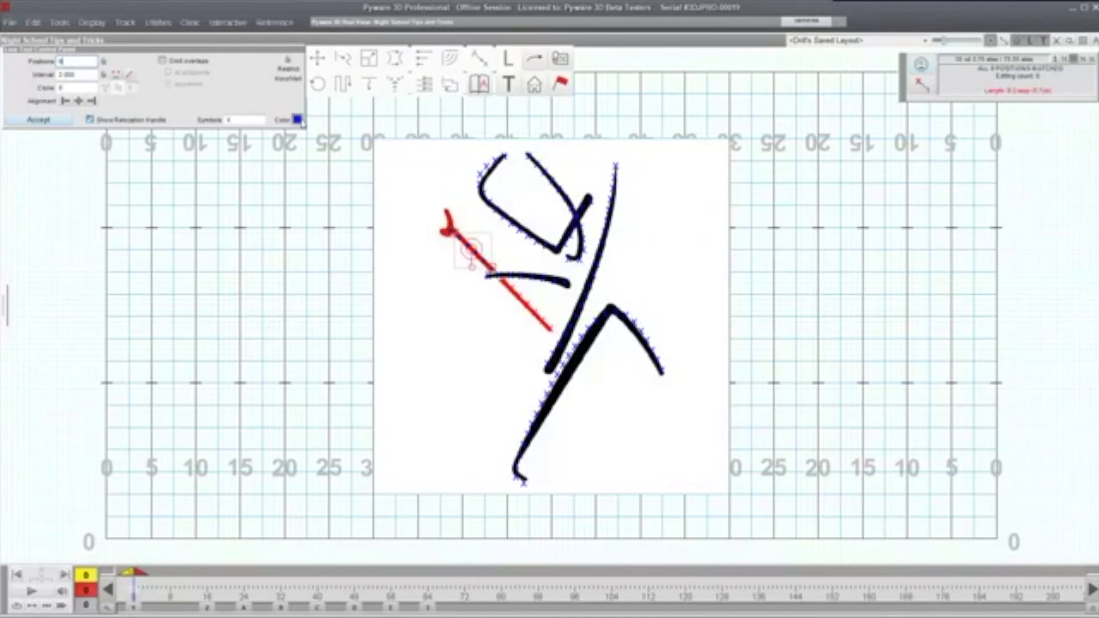
{"action": "left_click", "coordinate": [298, 120]}
{"action": "left_click", "coordinate": [531, 289]}
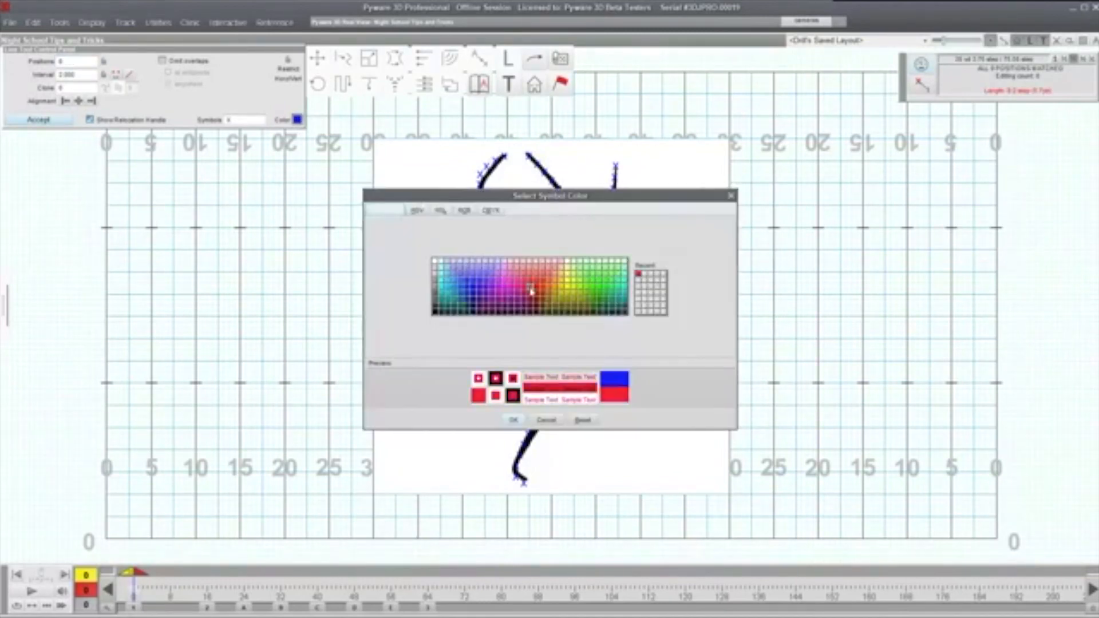
{"action": "left_click", "coordinate": [513, 420]}
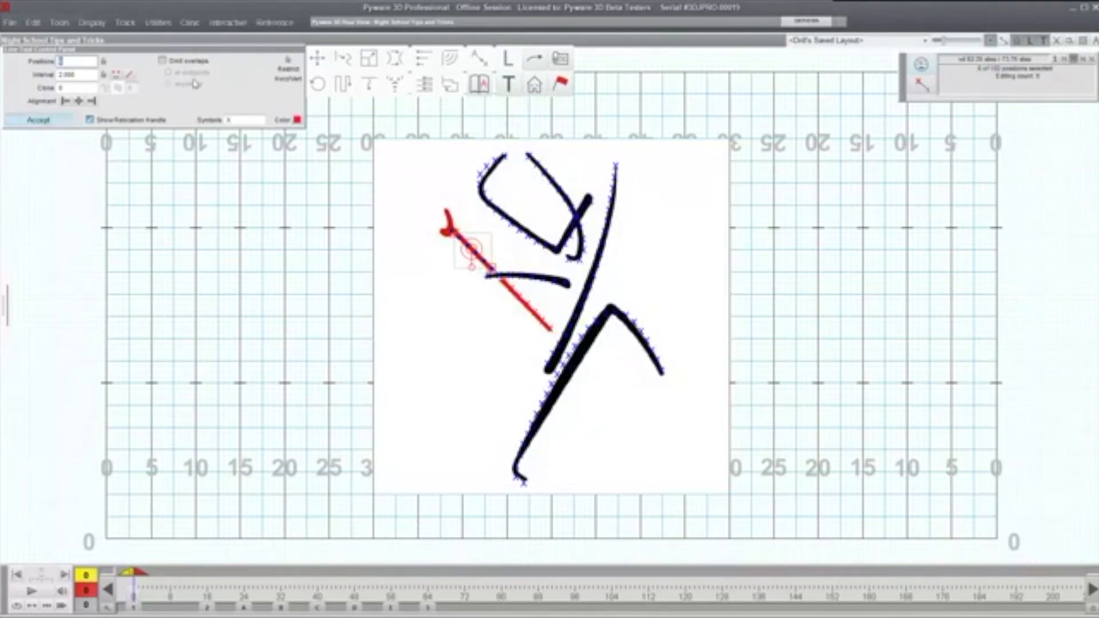
{"action": "left_click", "coordinate": [66, 121]}
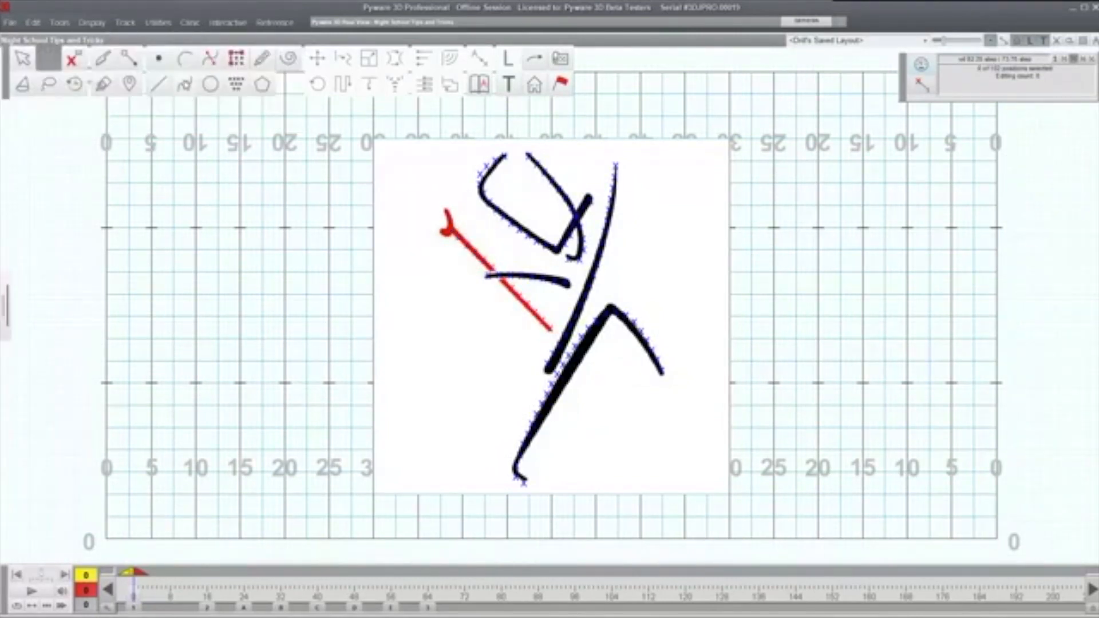
Trace the forked tip of the red stroke with a 3-position curve, set its symbol color to red, and accept it
{"action": "left_click", "coordinate": [184, 84]}
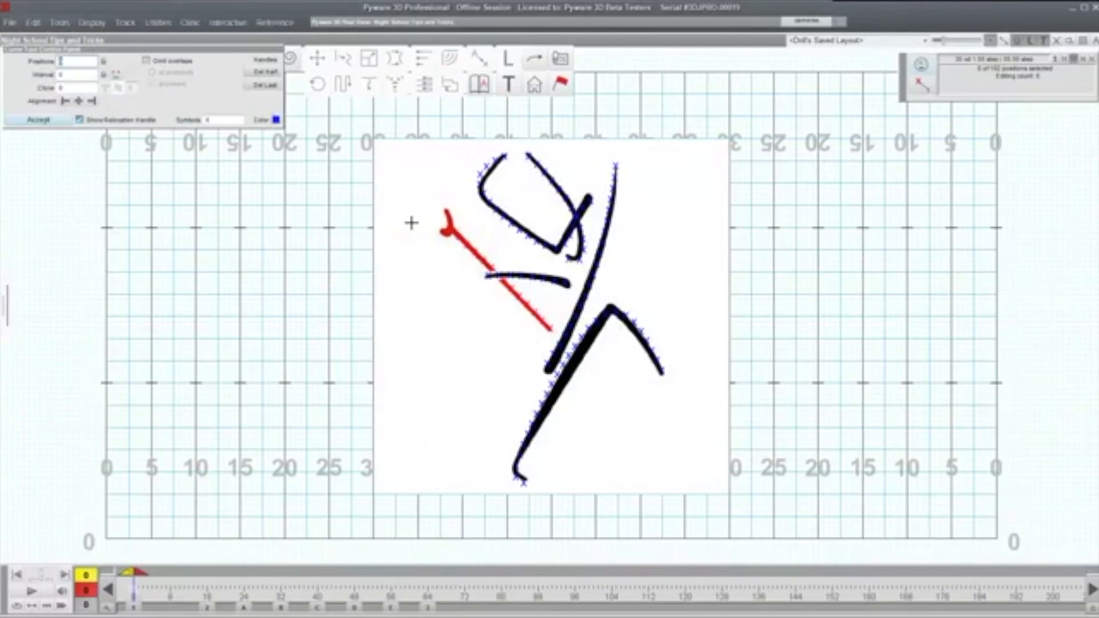
{"action": "left_click", "coordinate": [443, 225]}
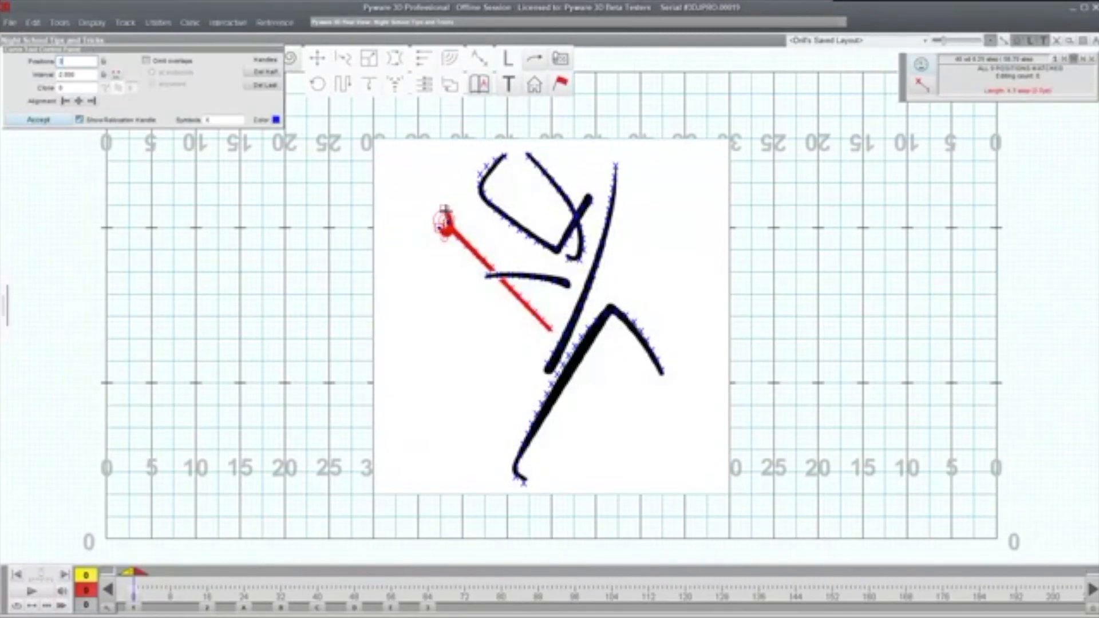
{"action": "left_click", "coordinate": [277, 120]}
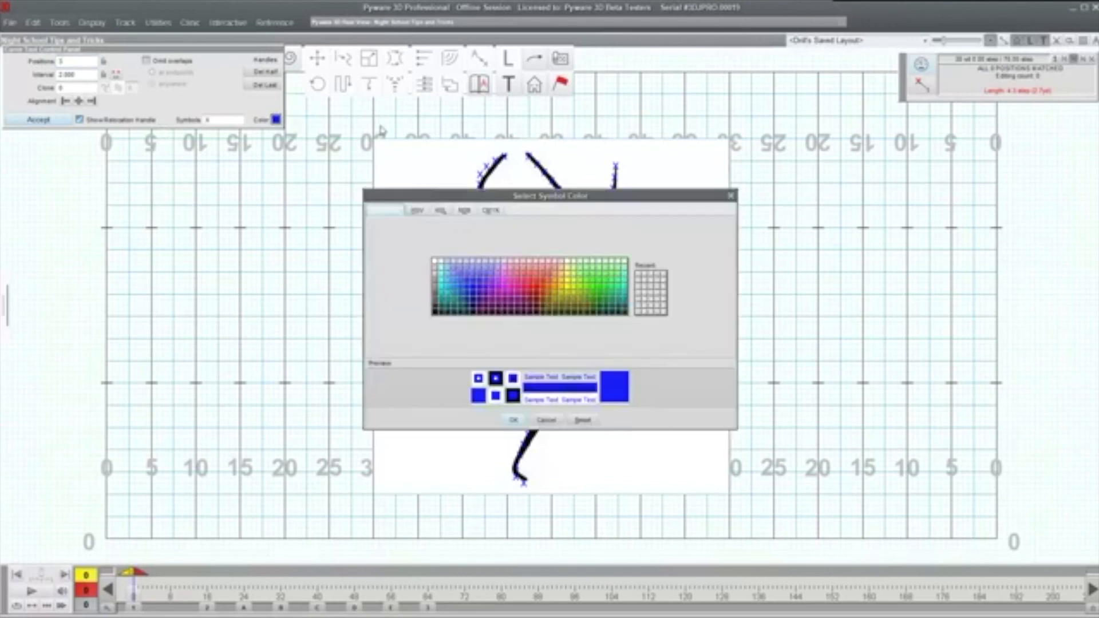
{"action": "left_click", "coordinate": [525, 289]}
{"action": "left_click", "coordinate": [514, 420]}
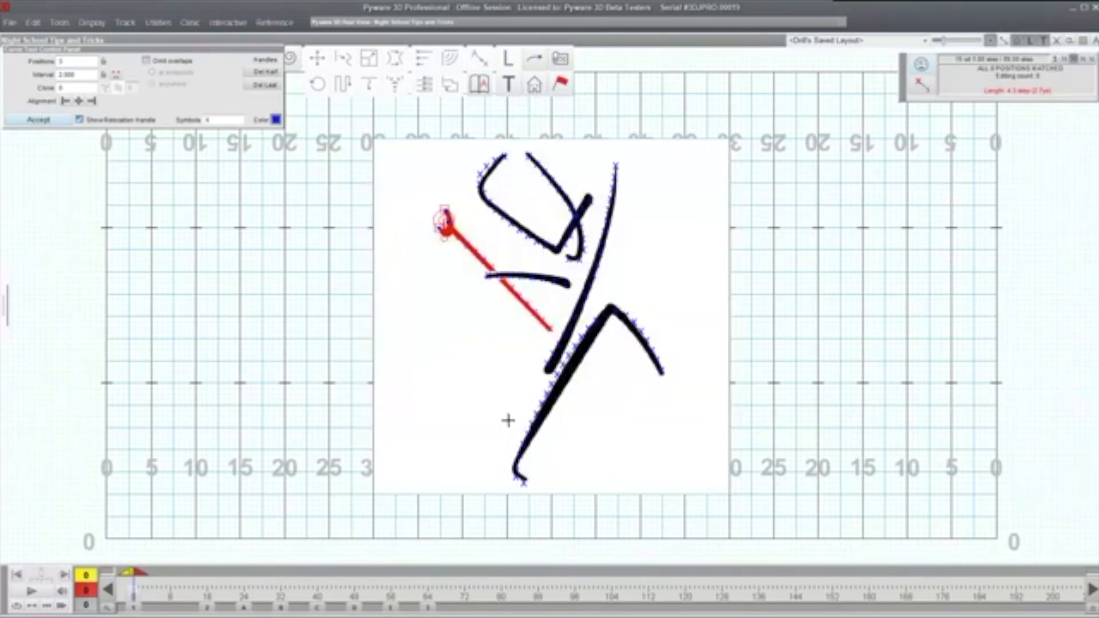
{"action": "left_click", "coordinate": [39, 119]}
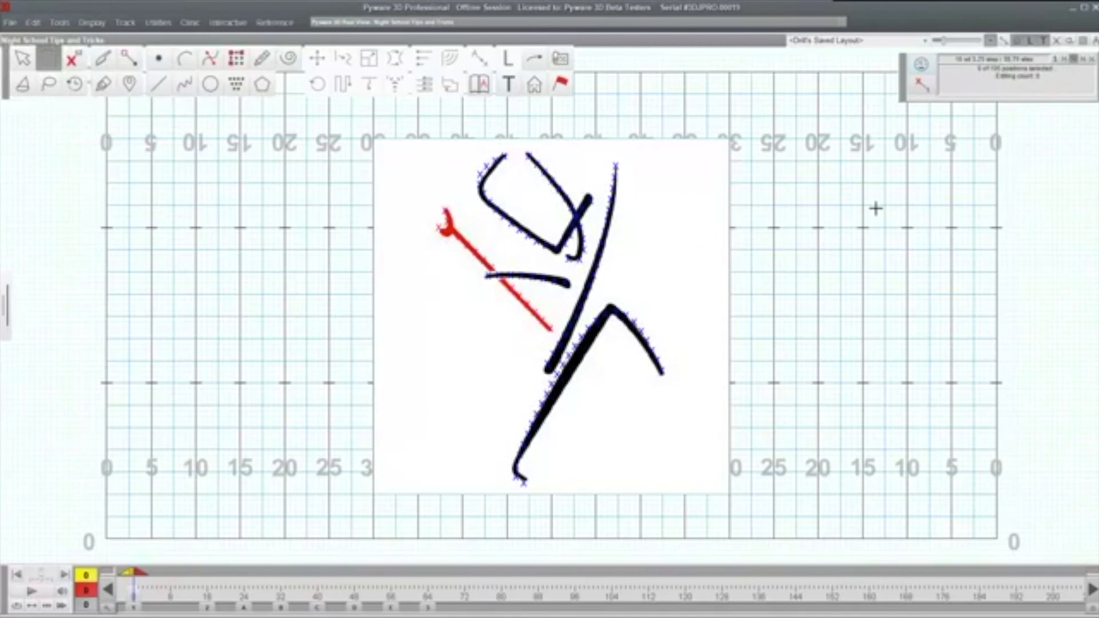
Switch the prop display off and on repeatedly to compare the performer forms with the logo image
{"action": "left_click", "coordinate": [1018, 39]}
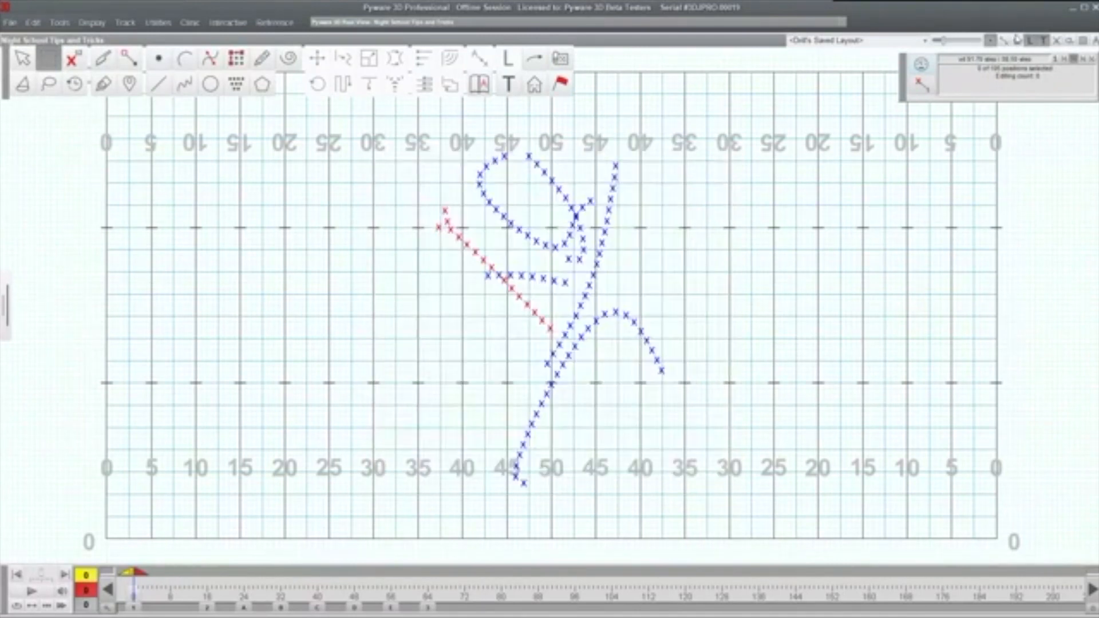
{"action": "left_click", "coordinate": [1018, 39]}
{"action": "left_click", "coordinate": [1018, 39]}
{"action": "left_click", "coordinate": [1017, 39]}
{"action": "left_click", "coordinate": [1018, 39]}
Morph the hat outline's crossing end to follow the logo more closely, compare it with the prop image, and accept the change
{"action": "left_click", "coordinate": [27, 60]}
{"action": "left_click", "coordinate": [592, 200]}
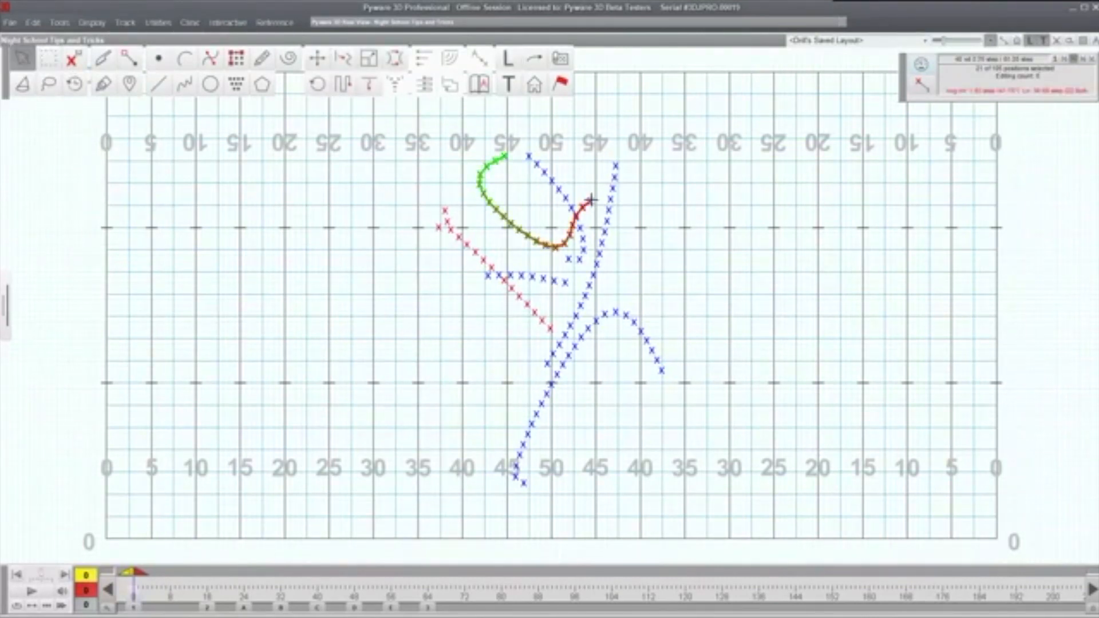
{"action": "left_click", "coordinate": [344, 59]}
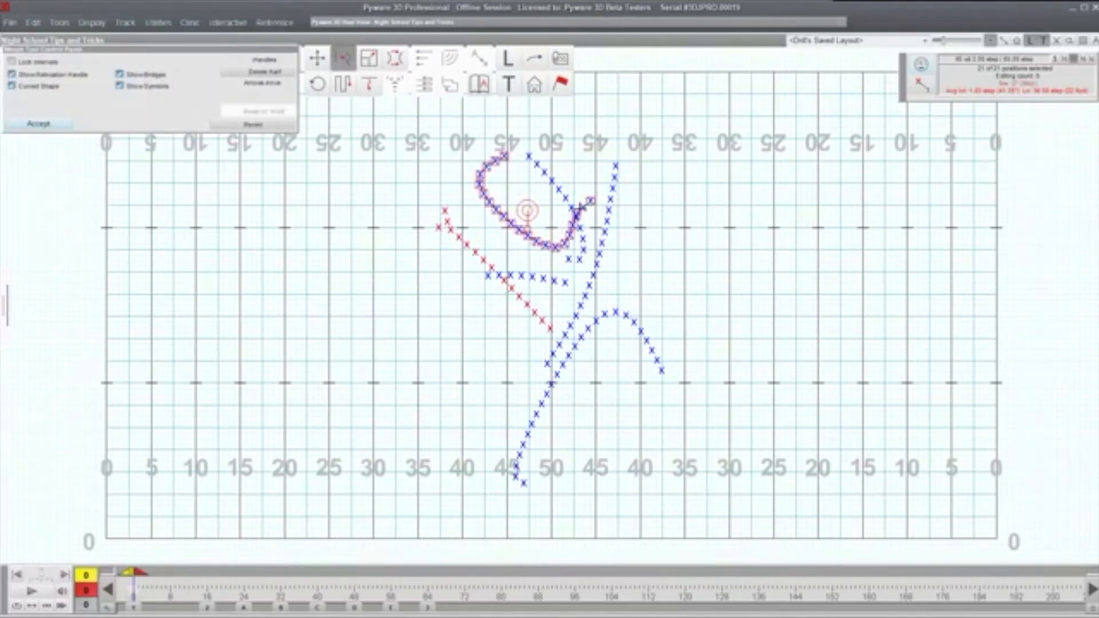
{"action": "left_click_drag", "start_coordinate": [593, 202], "coordinate": [587, 197]}
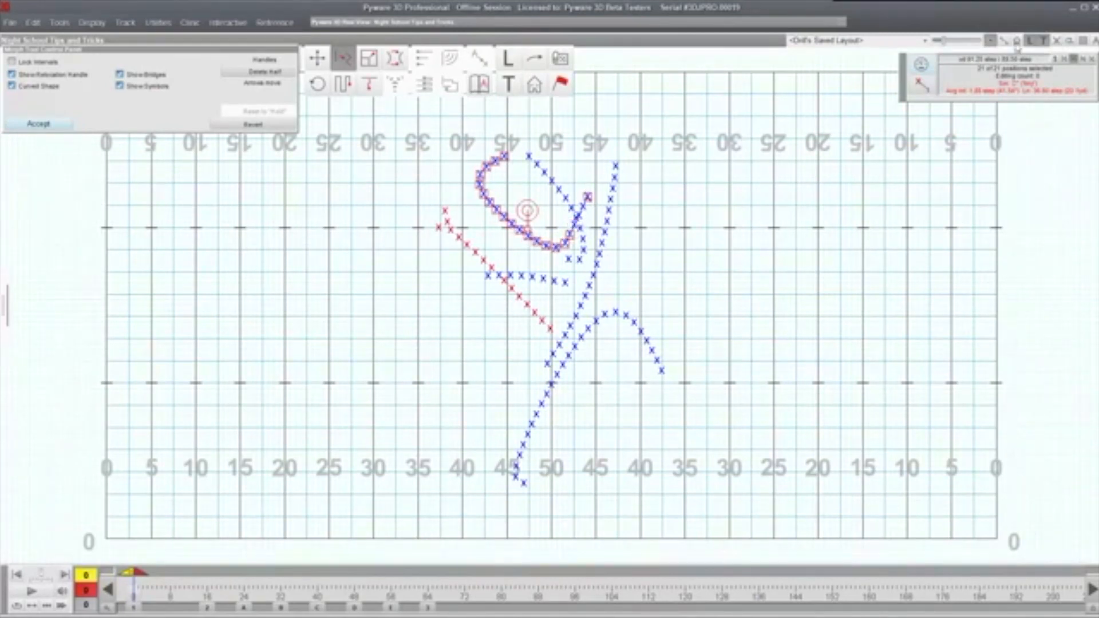
{"action": "left_click", "coordinate": [1017, 42]}
{"action": "left_click", "coordinate": [1016, 42]}
{"action": "left_click", "coordinate": [38, 124]}
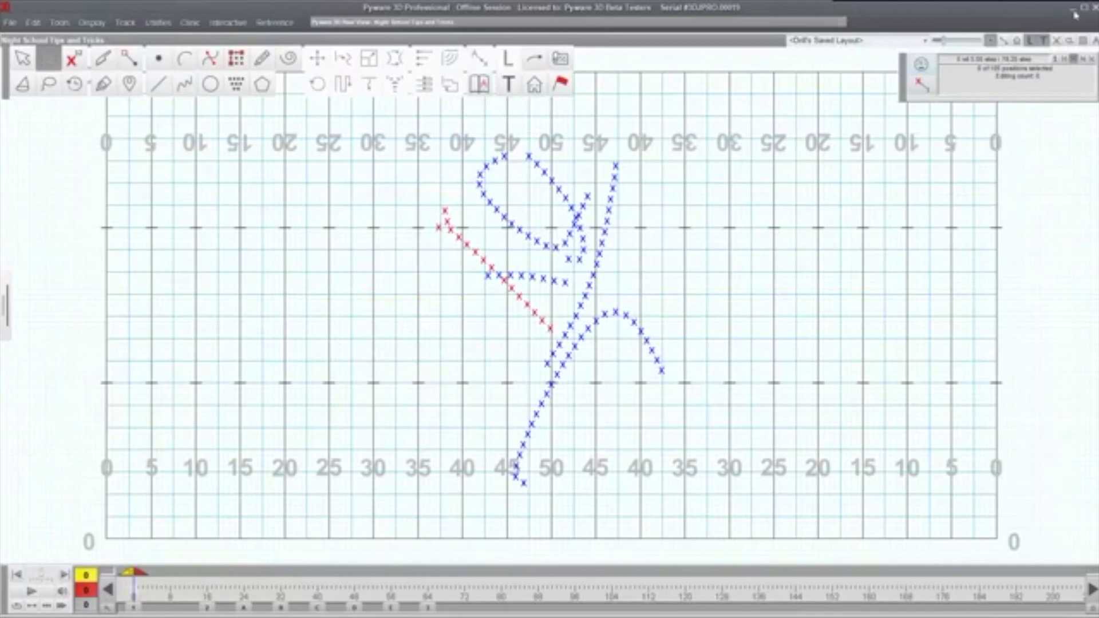
Delete the logo image prop from the field and accept the change
{"action": "left_click", "coordinate": [534, 85]}
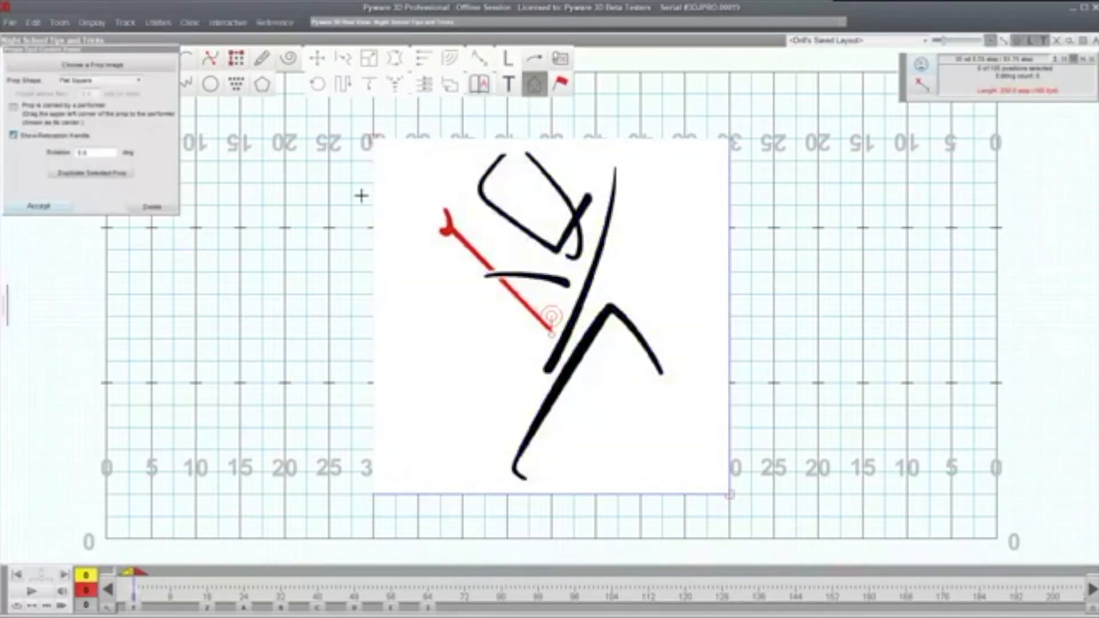
{"action": "left_click", "coordinate": [145, 207]}
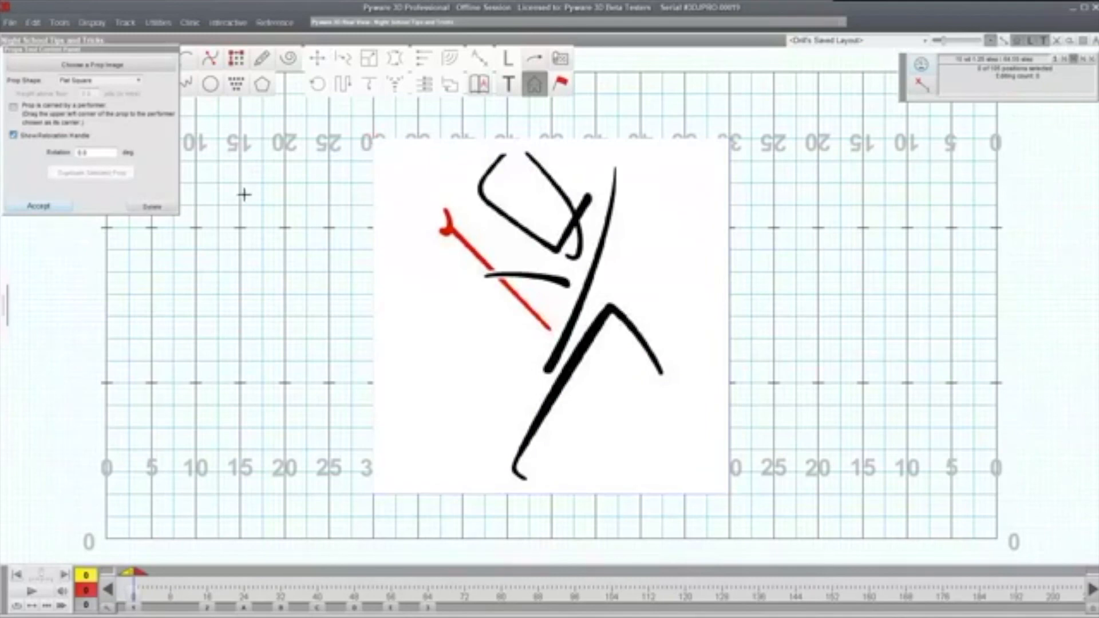
{"action": "left_click", "coordinate": [49, 208]}
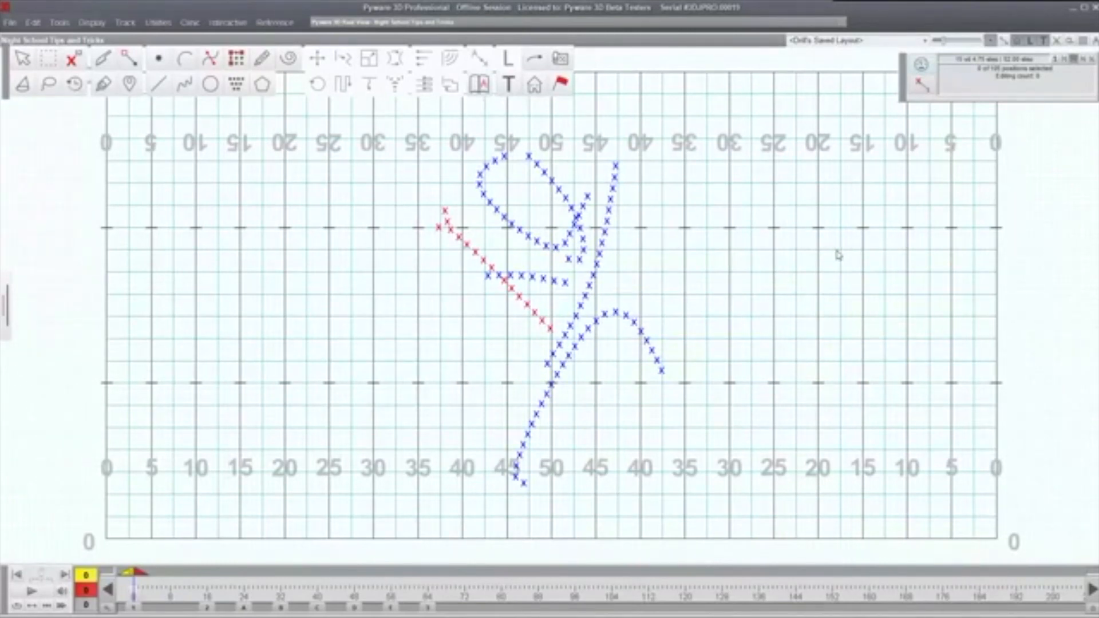
Start a freehand form for drawing performers on the field
{"action": "left_click", "coordinate": [259, 63]}
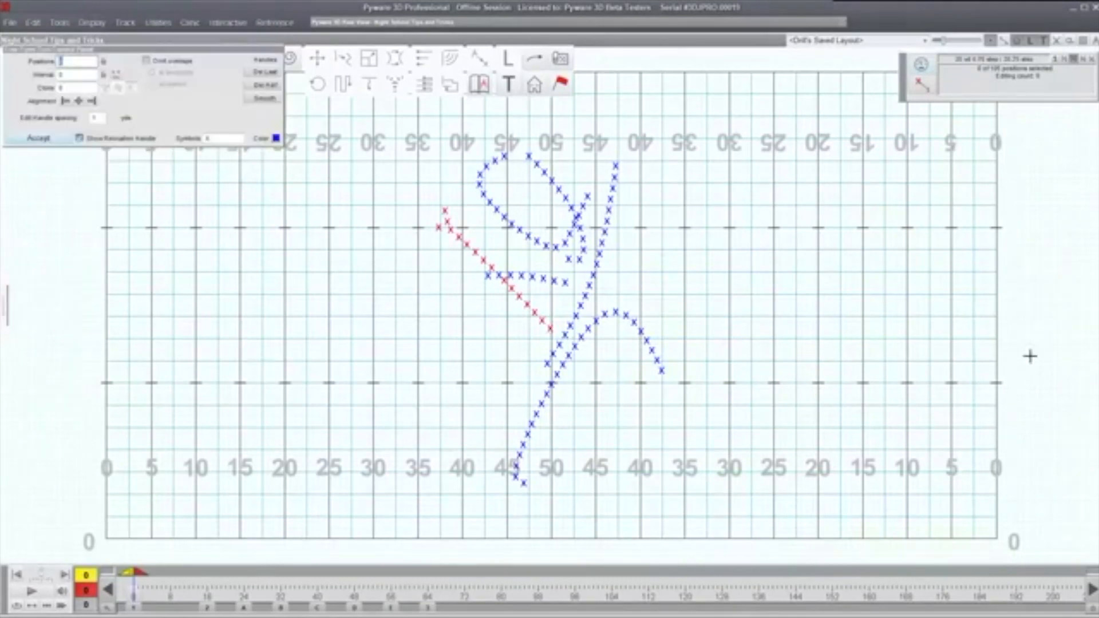